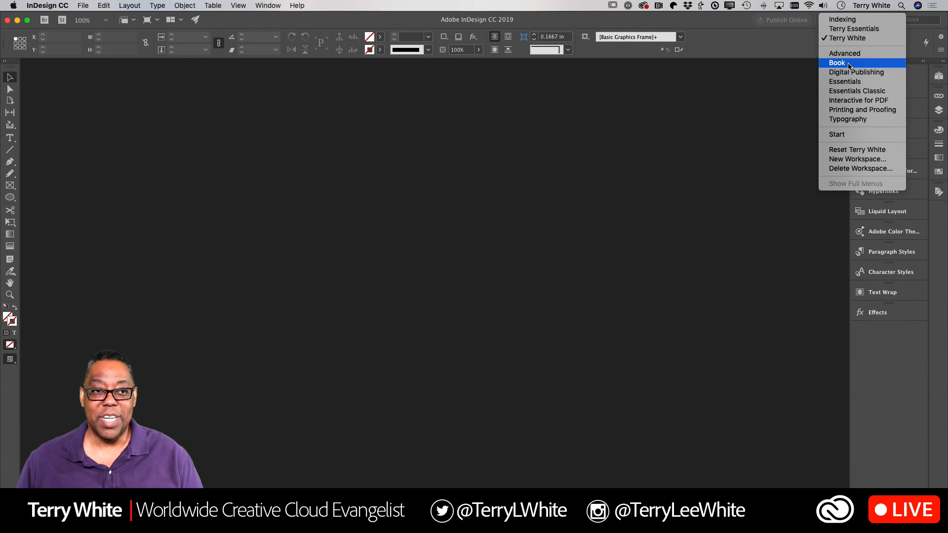
Step: Switch the workspace to the Book arrangement from the top-right switcher
left_click(849, 66)
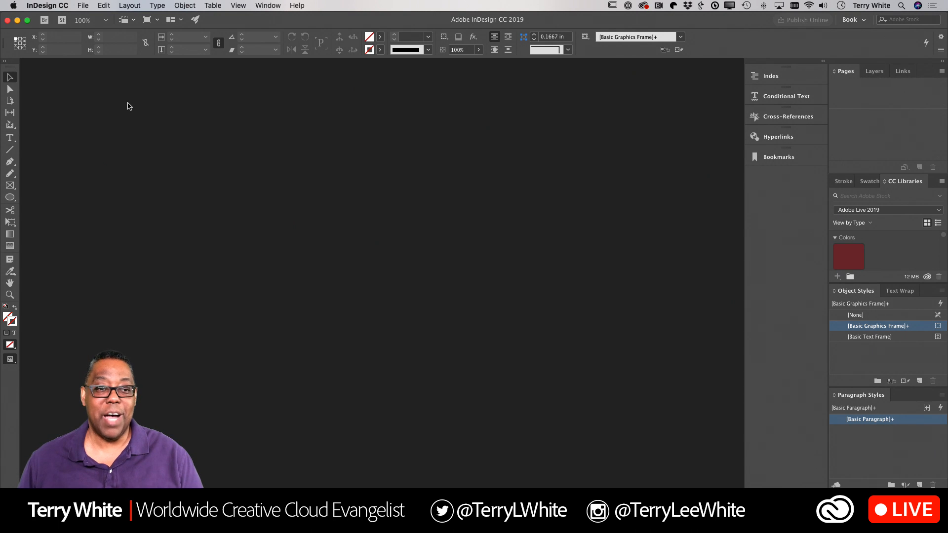
Step: Open the New Document dialog from File > New > Document
left_click(83, 6)
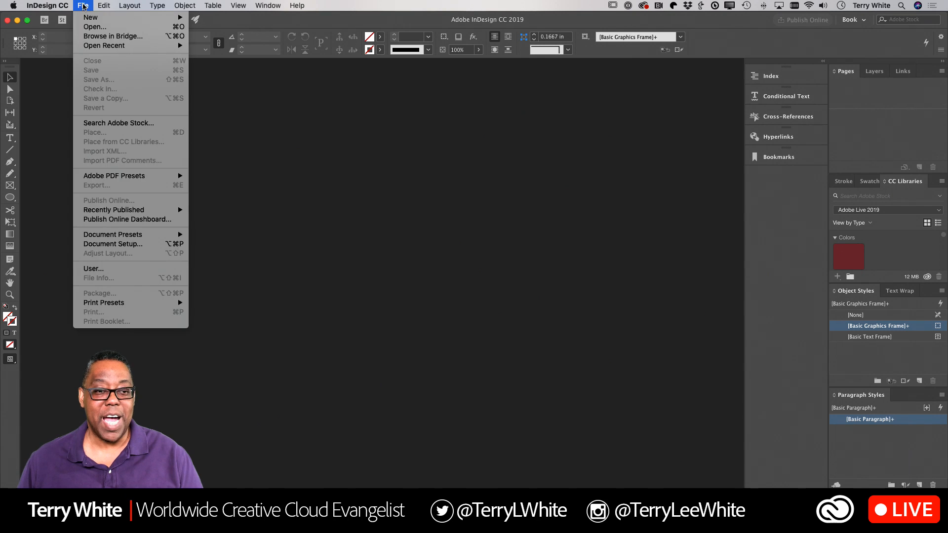
mouse_move(86, 18)
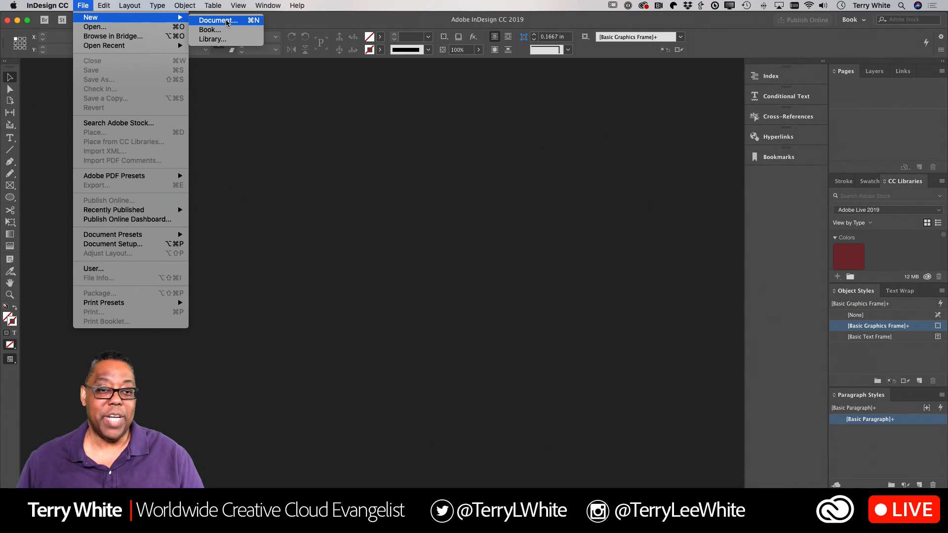
left_click(227, 23)
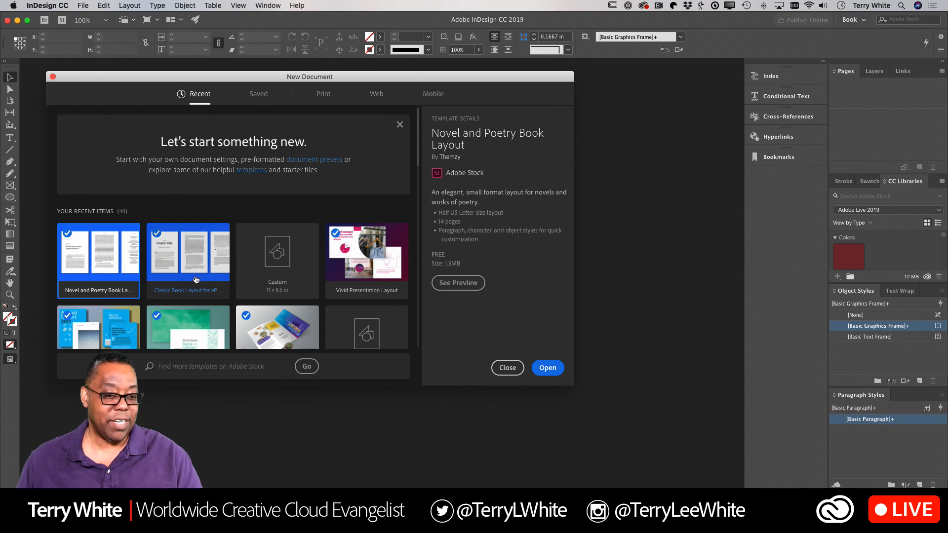
Step: Start from the Custom 11 x 8.5 in preset and keep Inches as the units
left_click(279, 268)
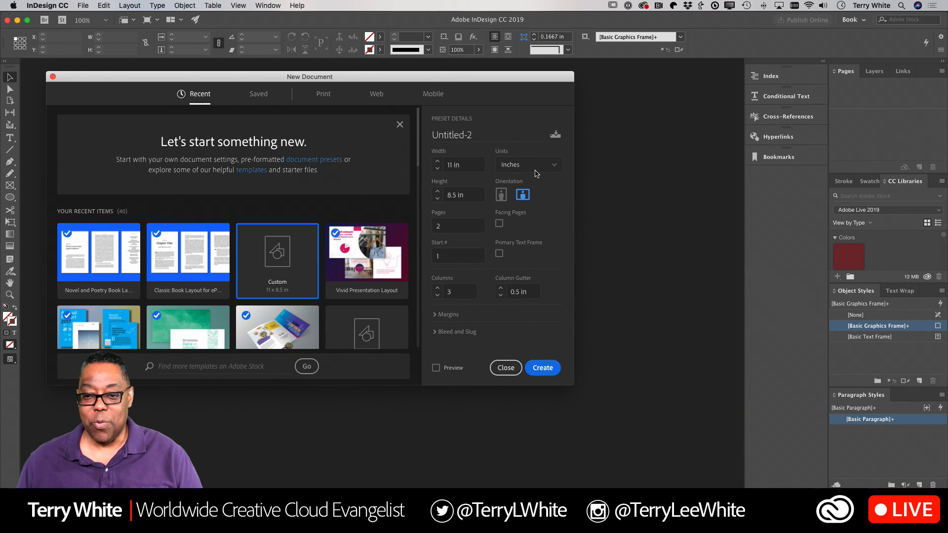
left_click(551, 167)
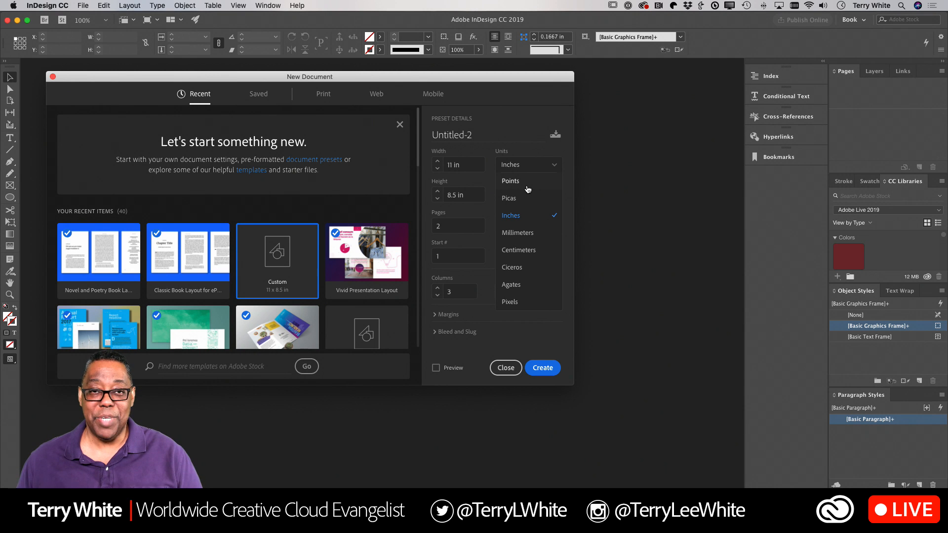
left_click(521, 217)
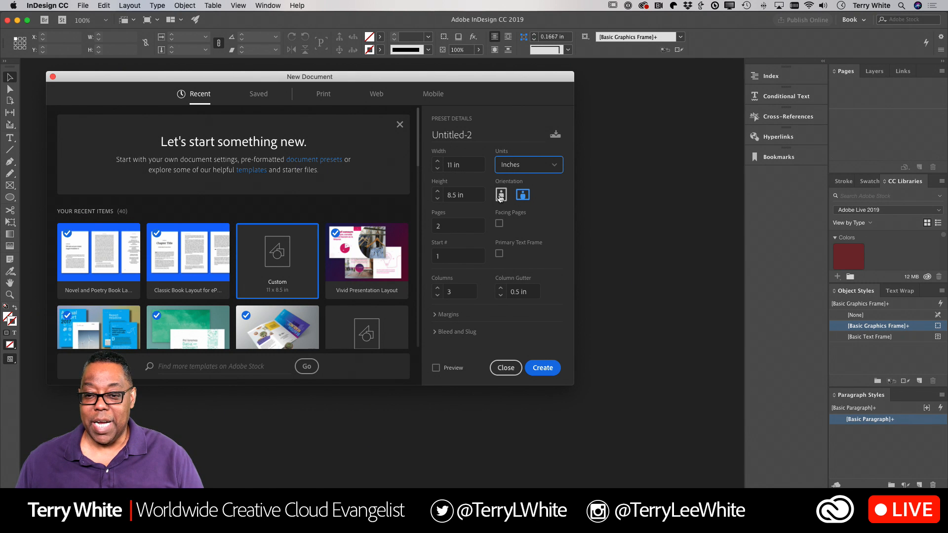
Step: Make the page portrait at 5.5 in wide by 8.5 in tall
left_click(500, 195)
left_click_drag(470, 168, 424, 169)
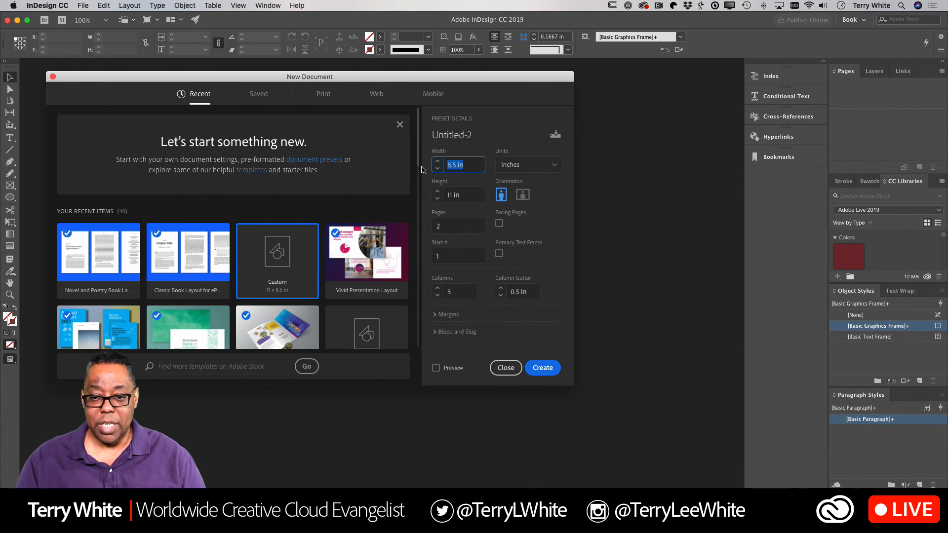
type(".5")
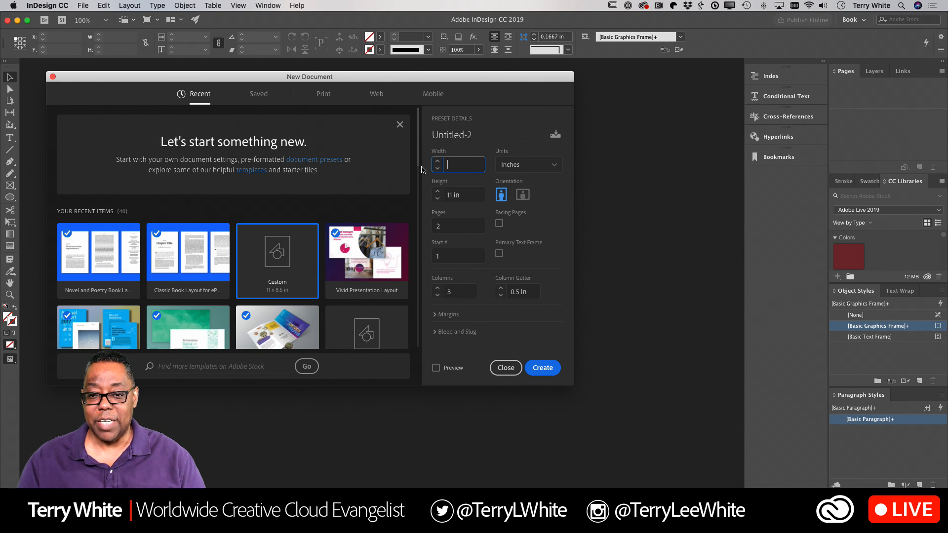
type("5.5")
key("Tab")
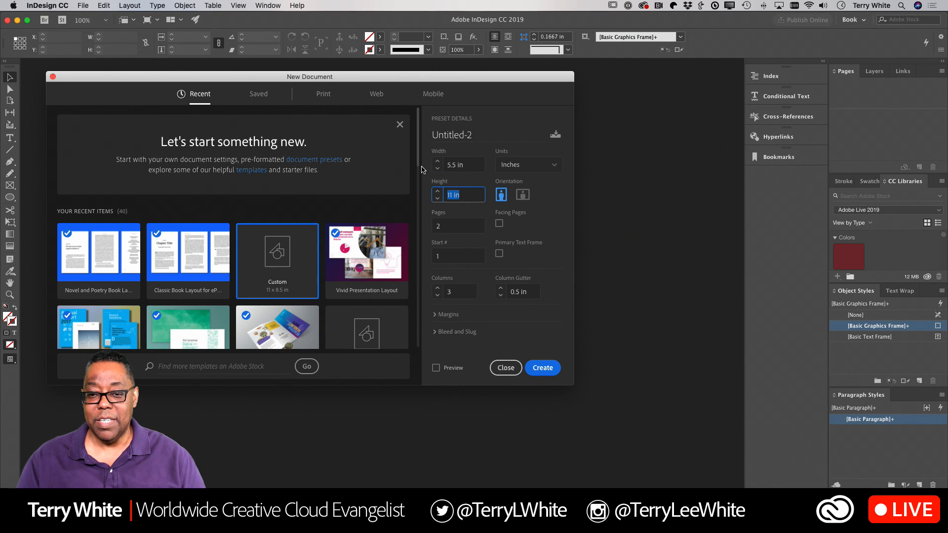
key("shift+Tab")
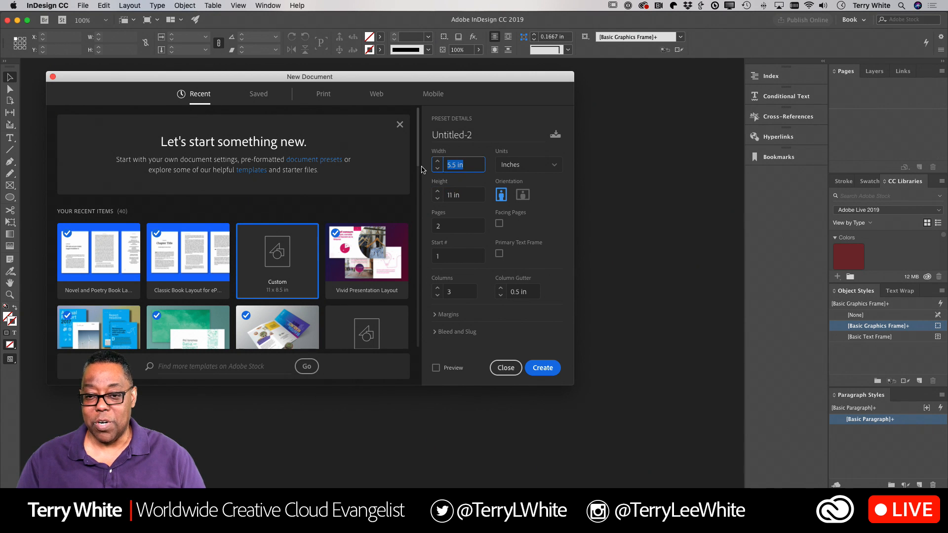
type("5.2")
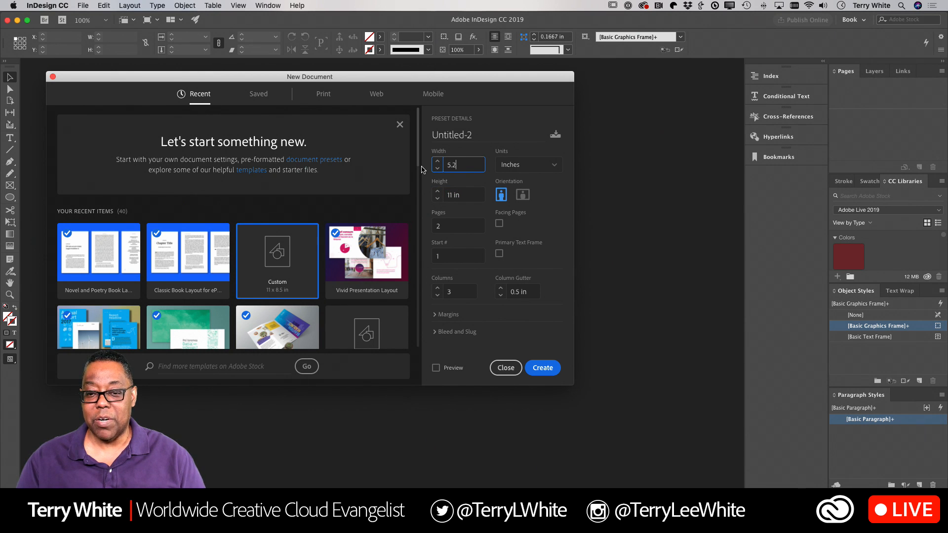
type("5")
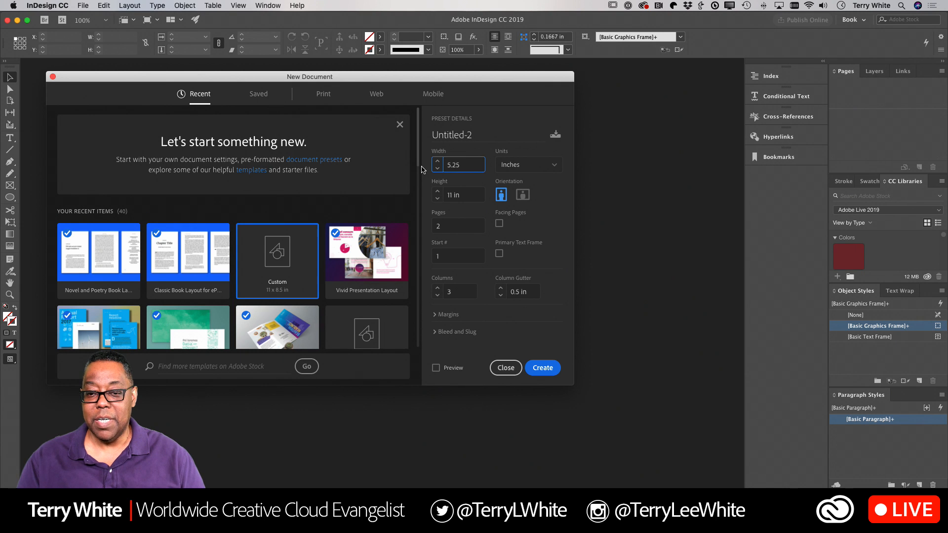
key("Tab")
type("8.5")
key("Tab")
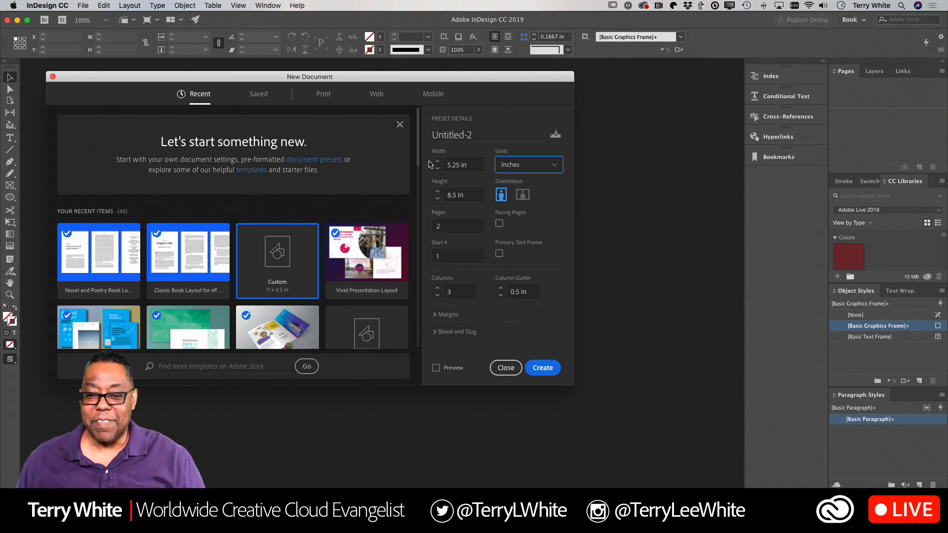
left_click(458, 166)
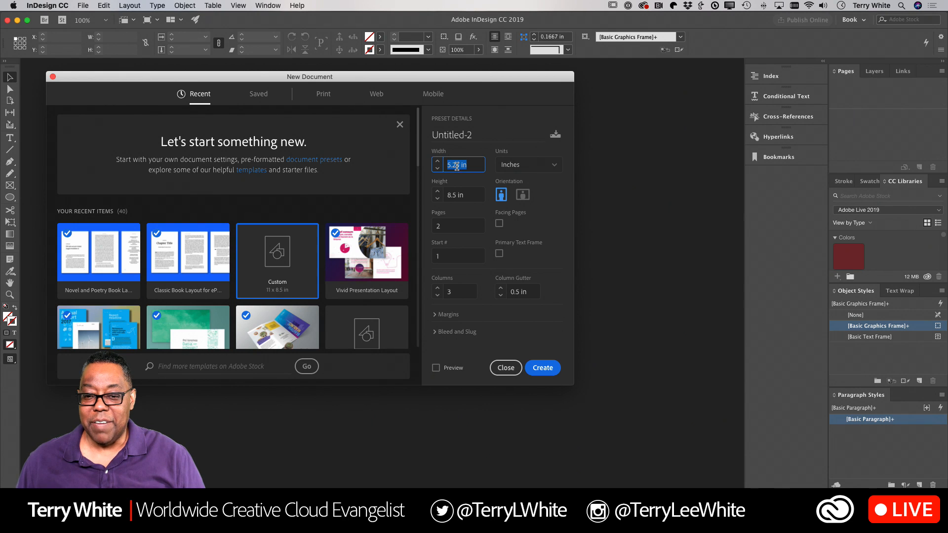
left_click(457, 166)
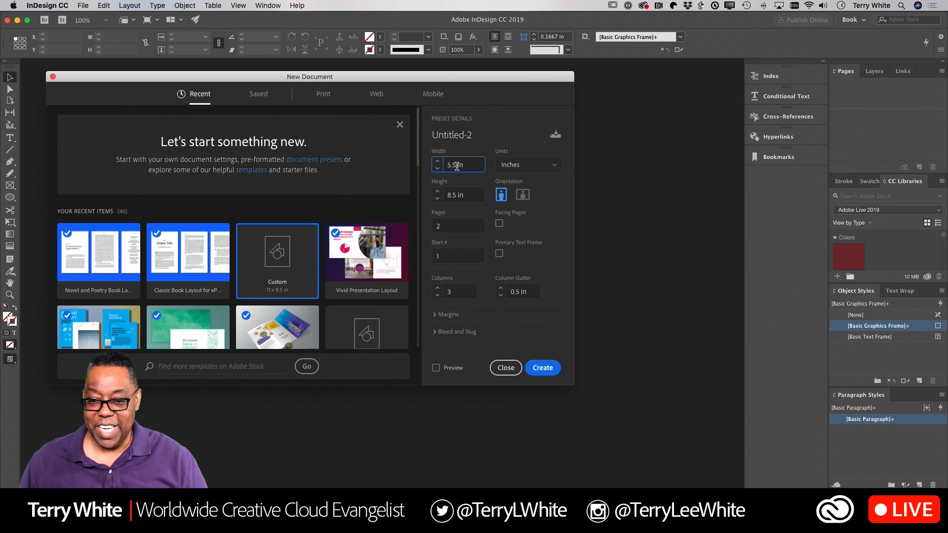
key("Up")
key("Up")
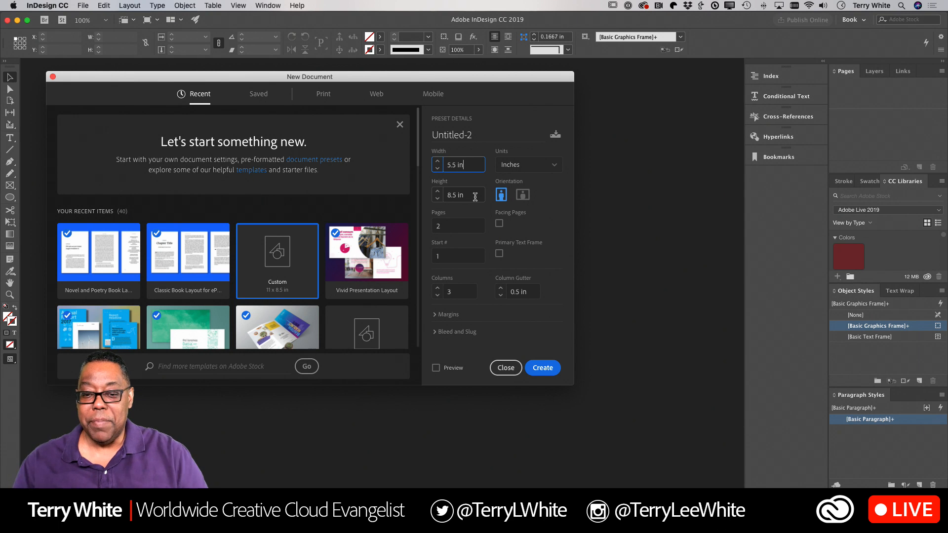
Step: Enter 12 pages, turn on Facing Pages, and set Columns to 1
left_click(434, 226)
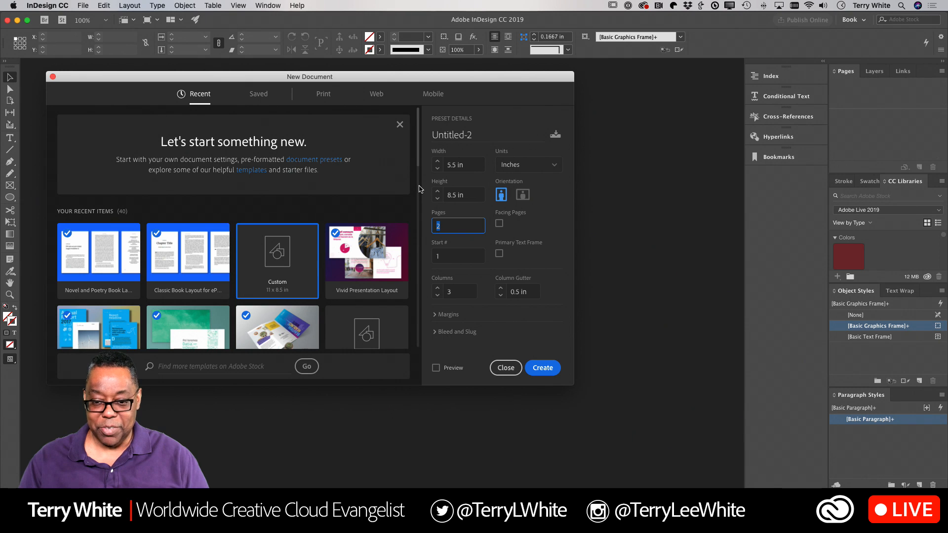
type("12")
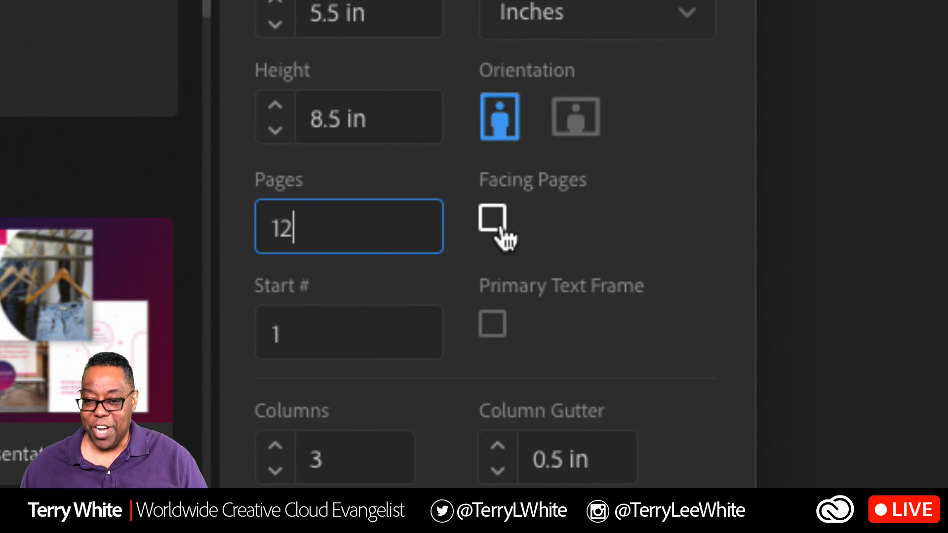
left_click(503, 228)
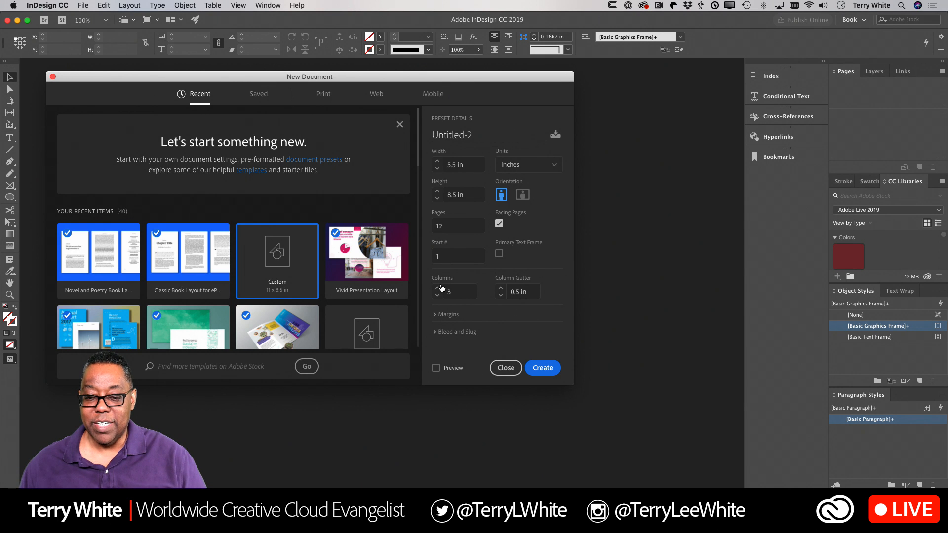
left_click(459, 292)
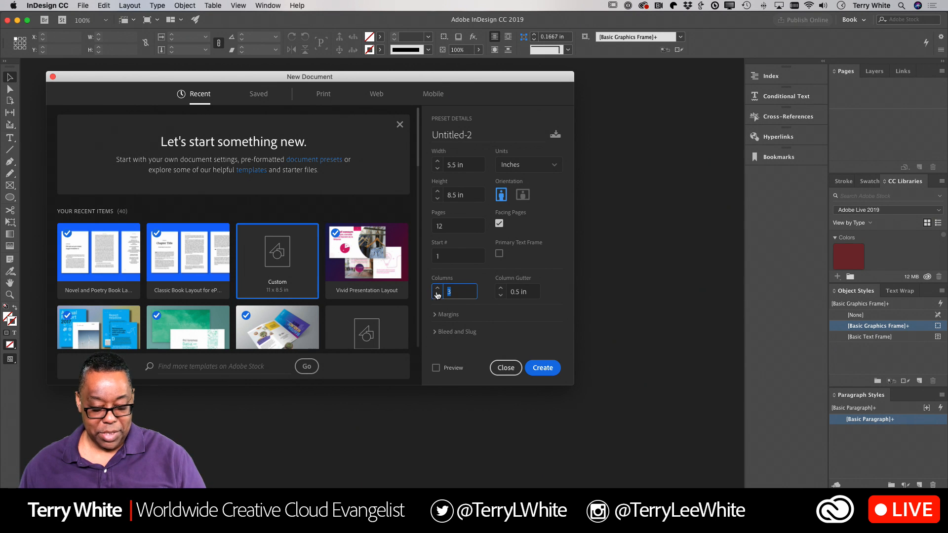
type("1")
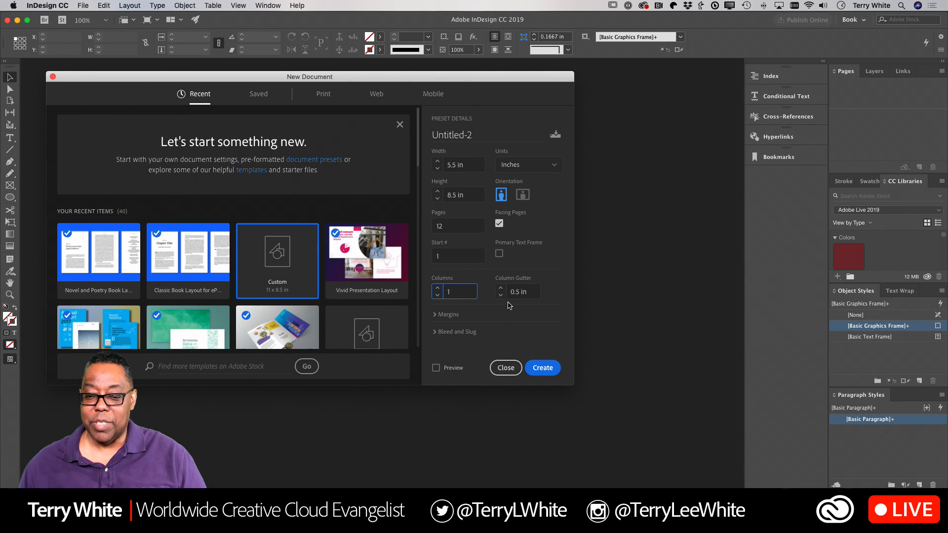
left_click(437, 315)
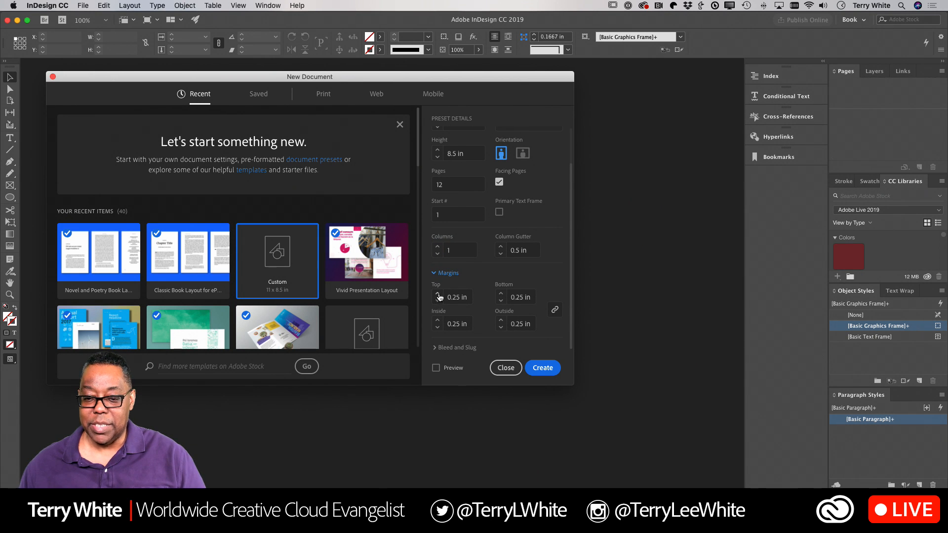
Step: Raise the linked margins from 0.25 in to 0.5 in on all sides
left_click(437, 294)
left_click(437, 295)
left_click(438, 295)
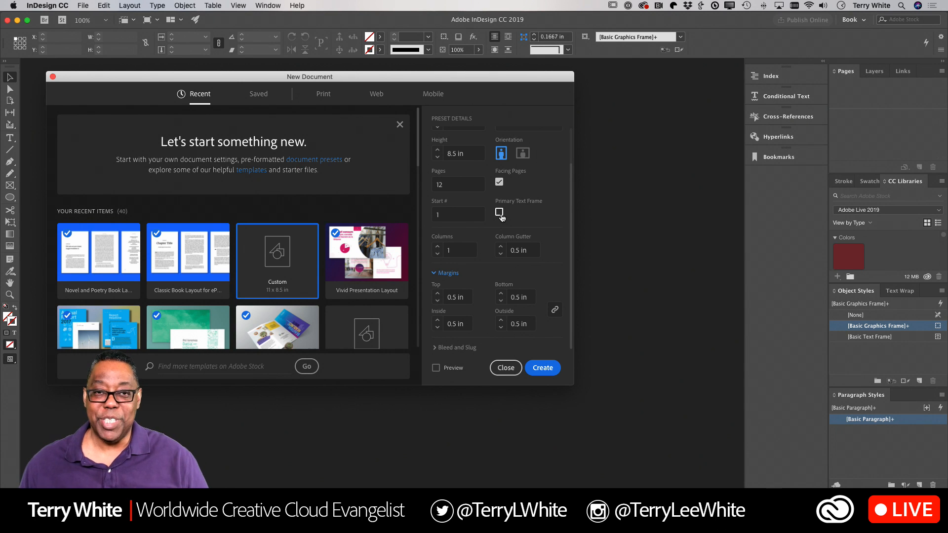
scroll(547, 300, "up", 2)
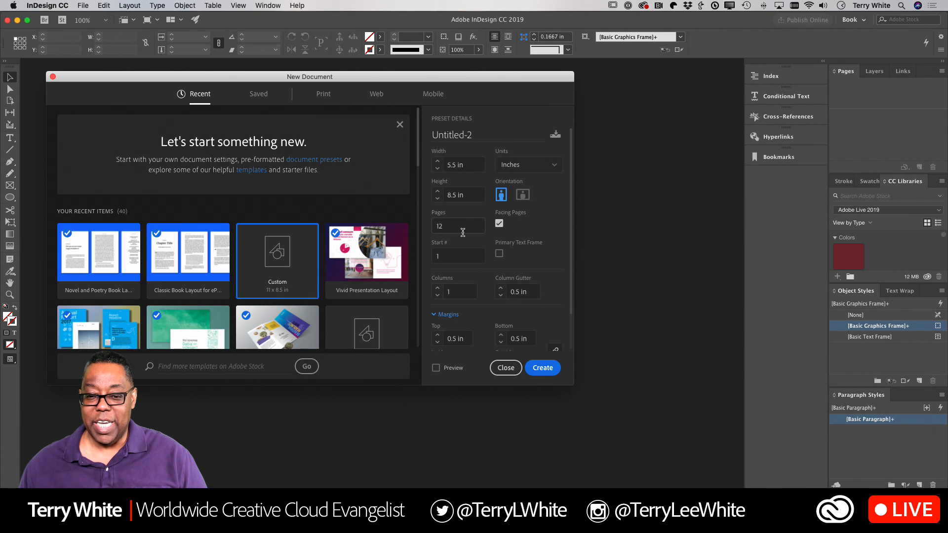
double_click(440, 226)
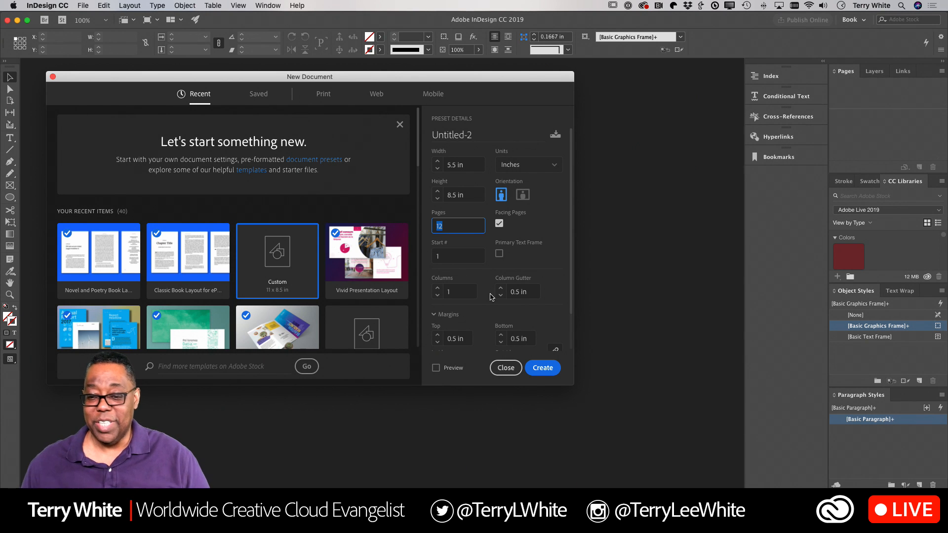
Step: Create the document Untitled-2 and zoom out to show all 7 spreads
left_click(533, 372)
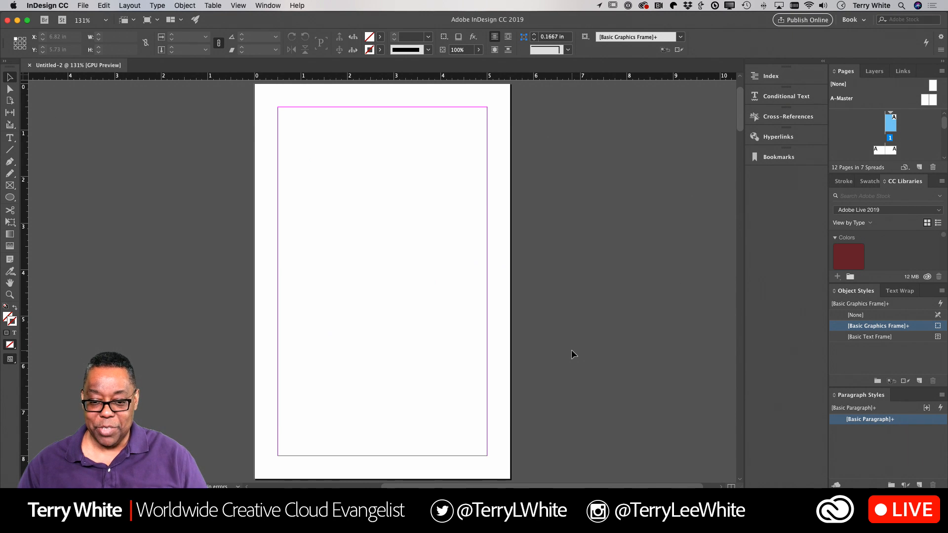
key("super+minus")
key("super+minus")
key("super+minus")
key("super+minus")
key("super+minus")
key("super+minus")
key("super+minus")
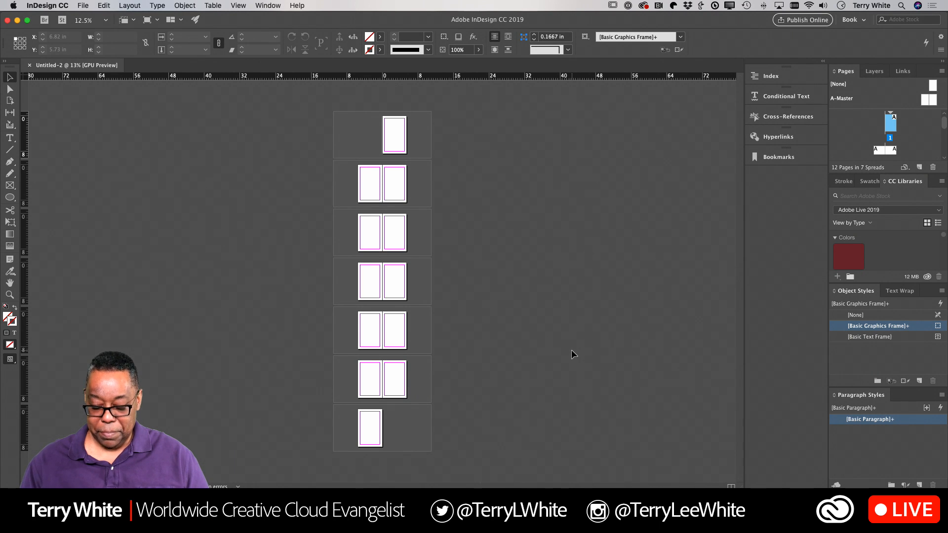
Step: Zoom in from 12.5% to 100% on the blank first page
key("super+equal")
key("super+equal")
key("super+equal")
key("super+equal")
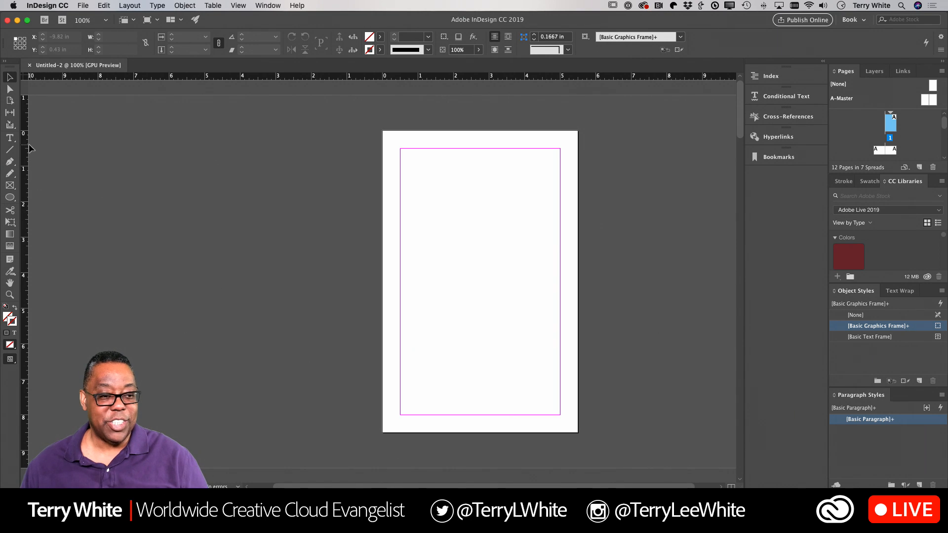
Step: Add a text frame on page 1 reading COVER, enlarged to 72 pt
left_click(10, 138)
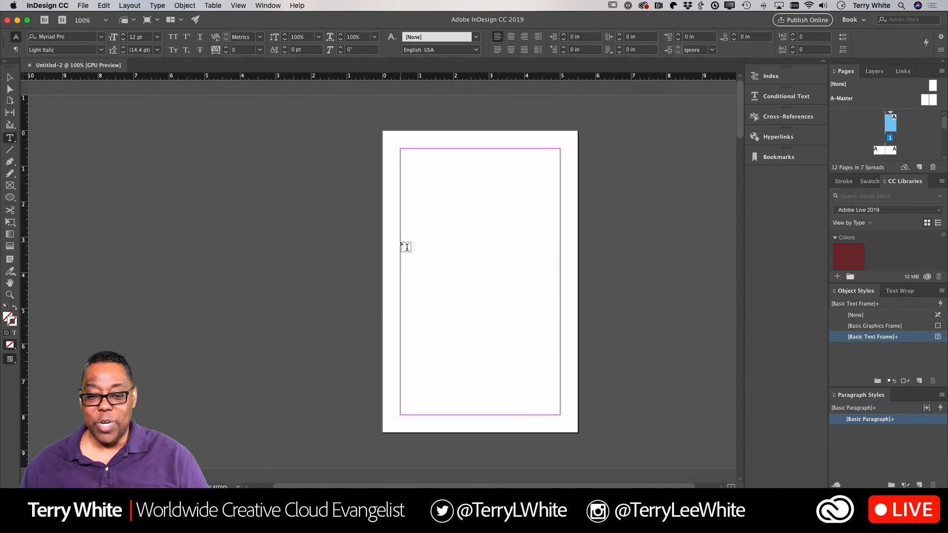
left_click_drag(401, 242, 558, 311)
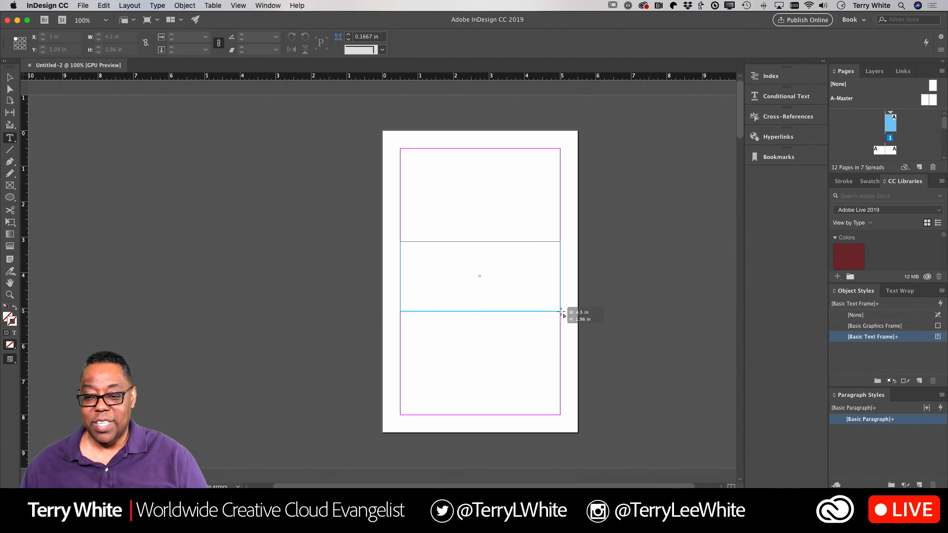
type("COVER")
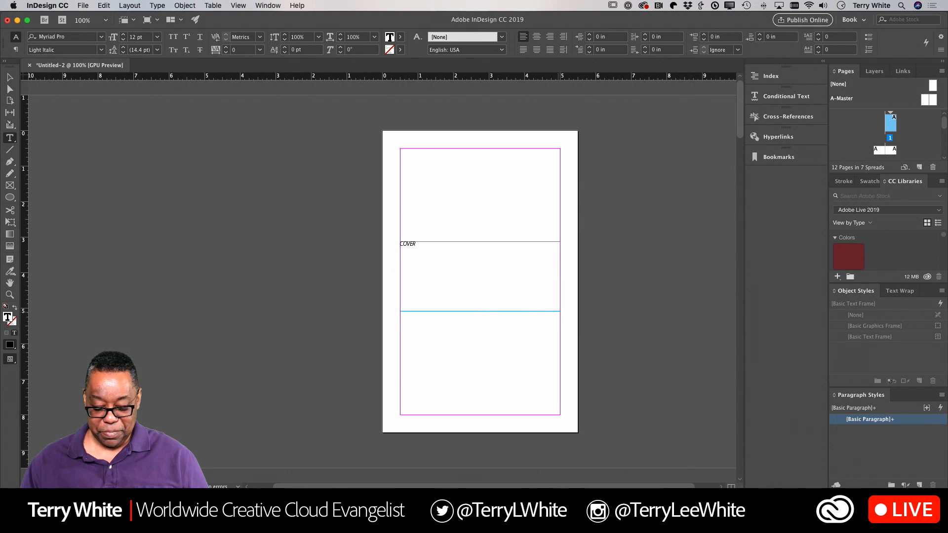
key("super+a")
key("super+shift+period")
key("super+shift+period")
key("super+shift+period")
key("super+shift+period")
key("super+shift+period")
key("super+shift+period")
key("super+shift+period")
key("super+shift+period")
key("super+shift+period")
key("super+shift+period")
key("super+shift+period")
key("super+shift+period")
key("super+shift+period")
key("super+shift+period")
key("super+shift+period")
key("super+shift+period")
key("super+shift+period")
key("super+shift+period")
key("super+shift+period")
key("super+shift+period")
key("super+shift+period")
key("super+shift+period")
key("super+shift+period")
key("super+shift+period")
key("super+shift+period")
key("super+shift+period")
key("super+shift+period")
key("super+shift+period")
key("super+shift+period")
key("super+shift+period")
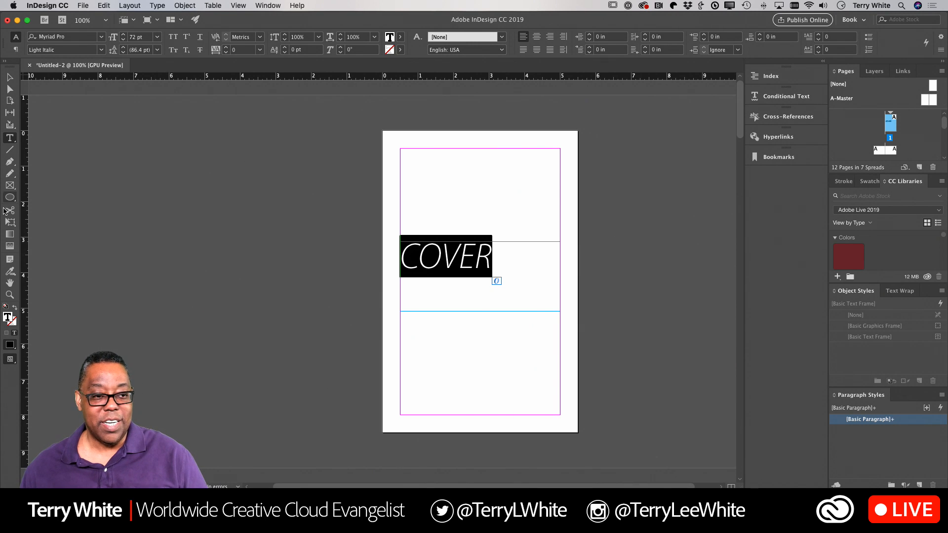
key("Escape")
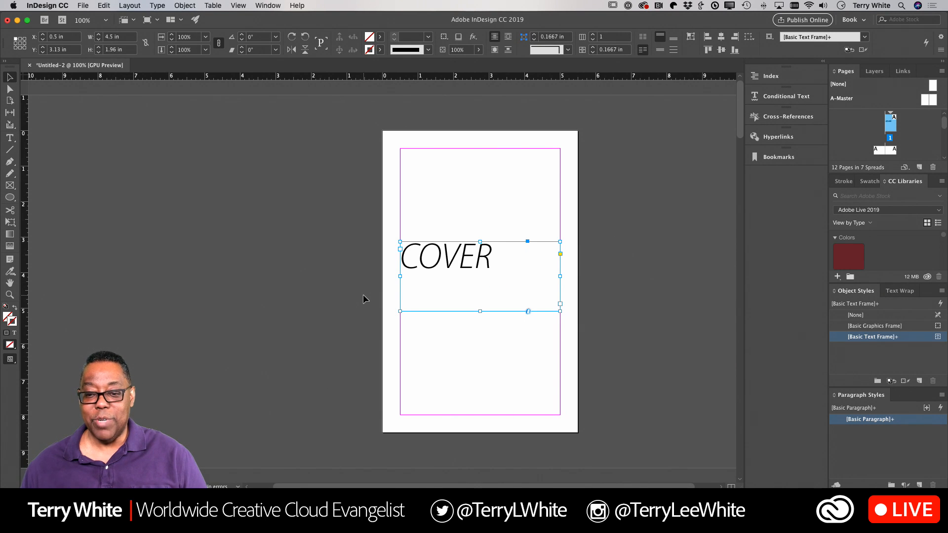
scroll(363, 294, "down", 3)
scroll(363, 300, "down", 1)
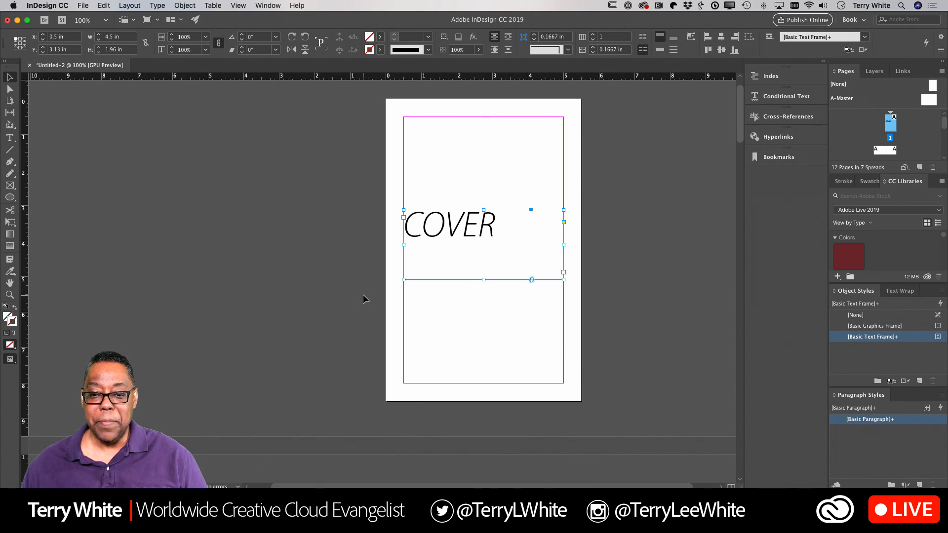
scroll(363, 299, "left", 1)
scroll(363, 294, "up", 1)
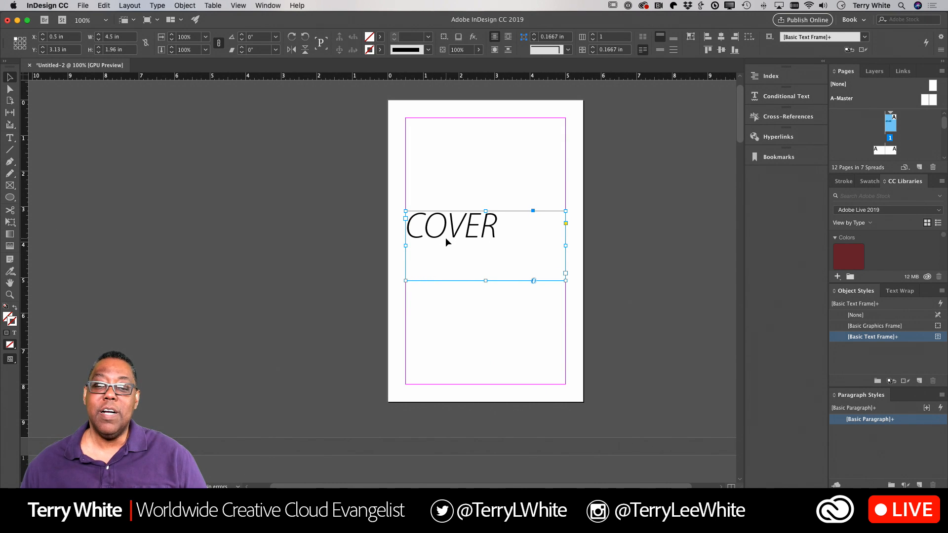
Step: Deselect the COVER frame and scroll down to the pages 2–3 spread
left_click(388, 258)
scroll(386, 261, "down", 5)
scroll(385, 261, "down", 8)
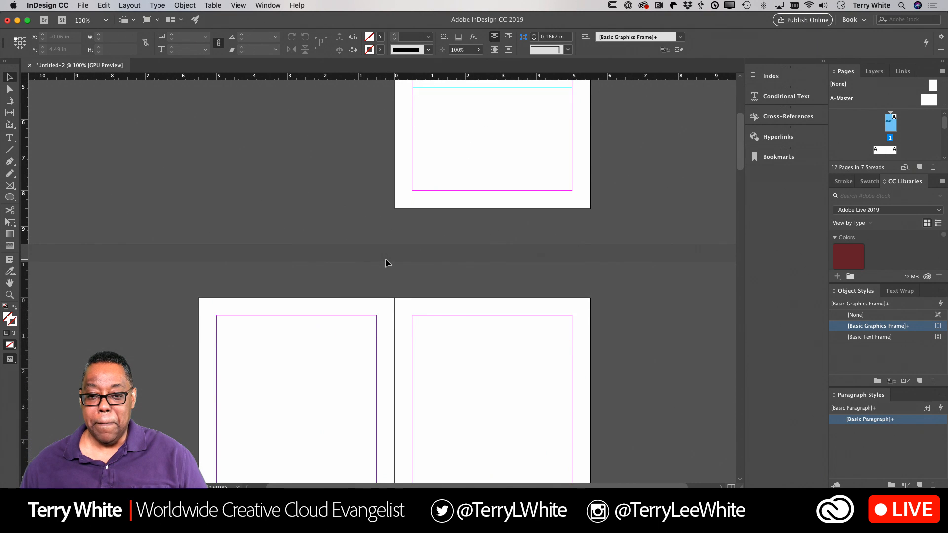
scroll(385, 262, "down", 1)
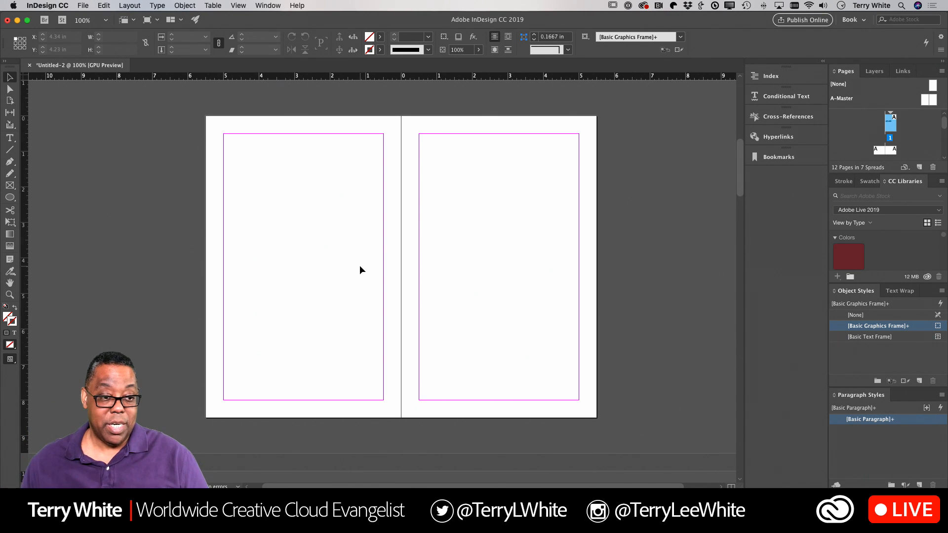
Step: Set Myriad Pro Regular as the default font style and activate the 2–3 spread
left_click(9, 138)
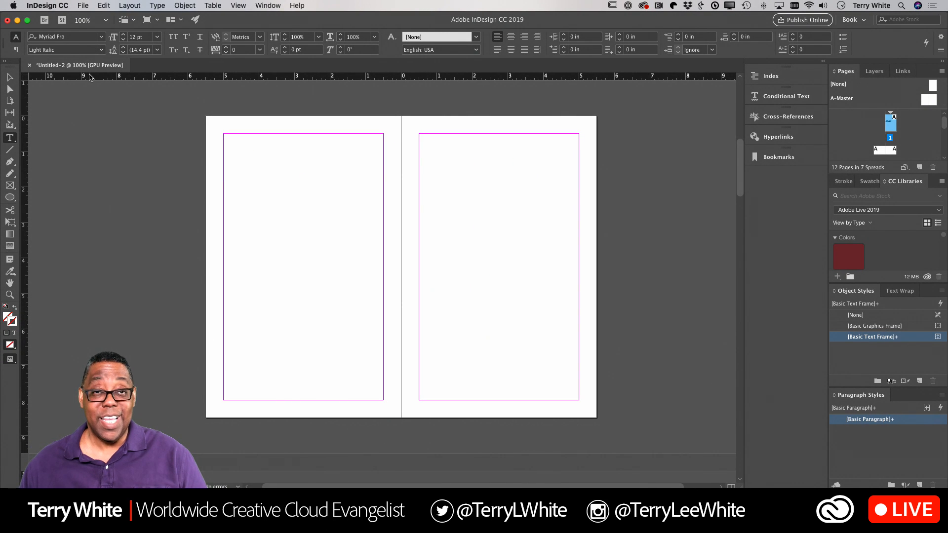
left_click(102, 49)
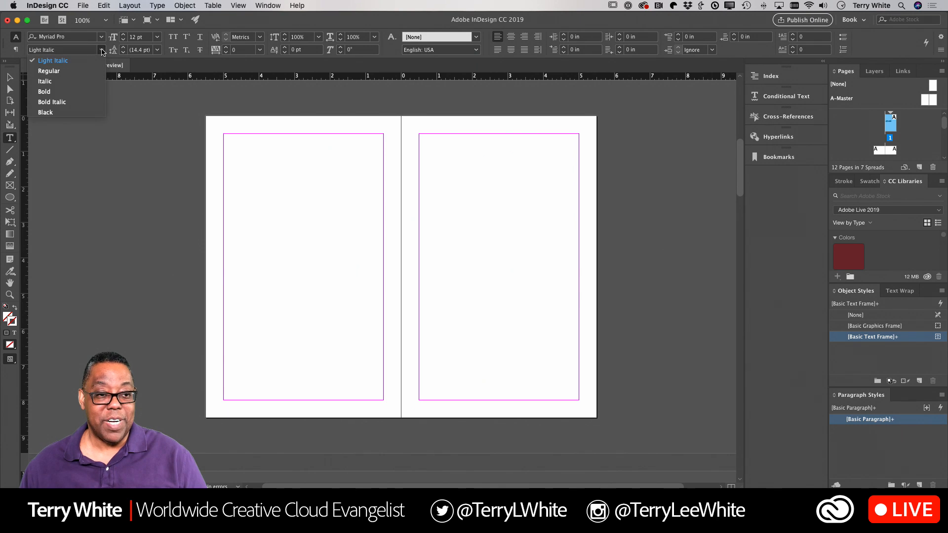
left_click(80, 72)
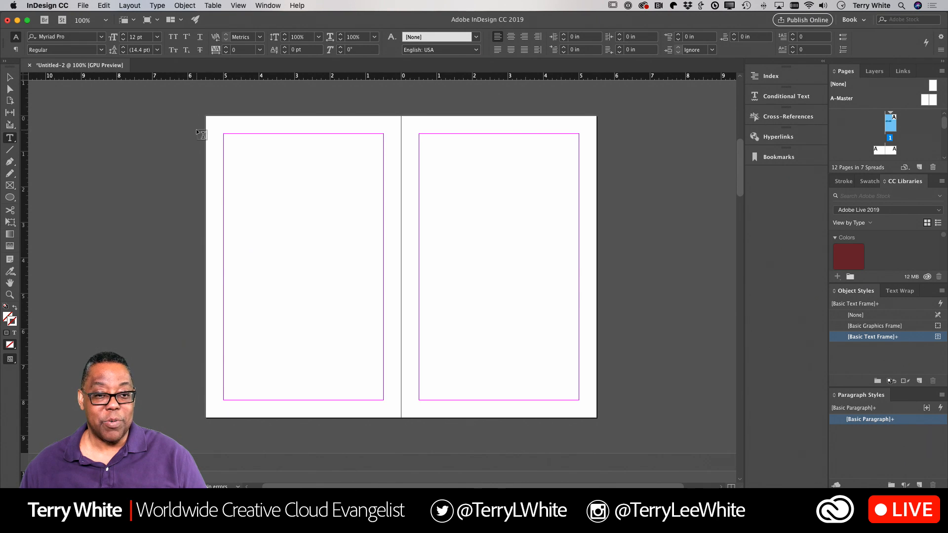
left_click(9, 77)
left_click(135, 139)
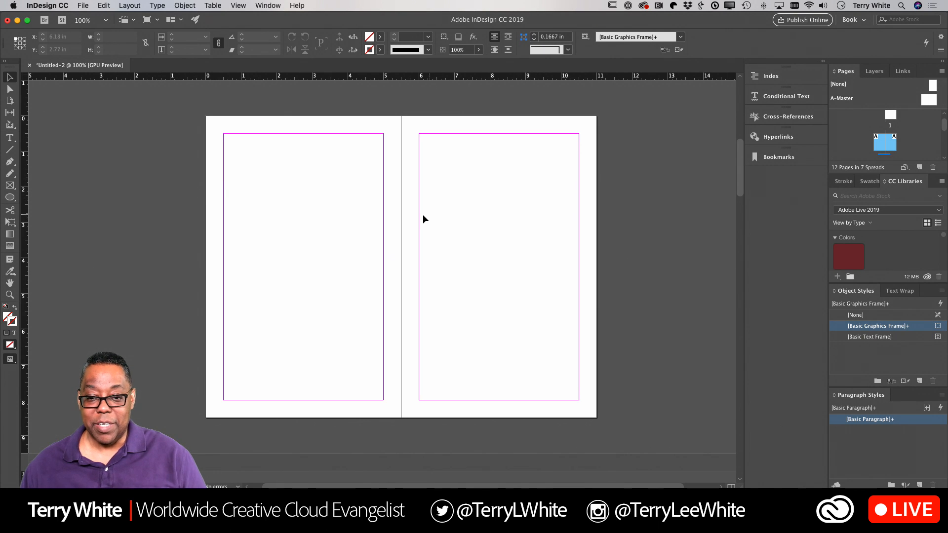
left_click(9, 138)
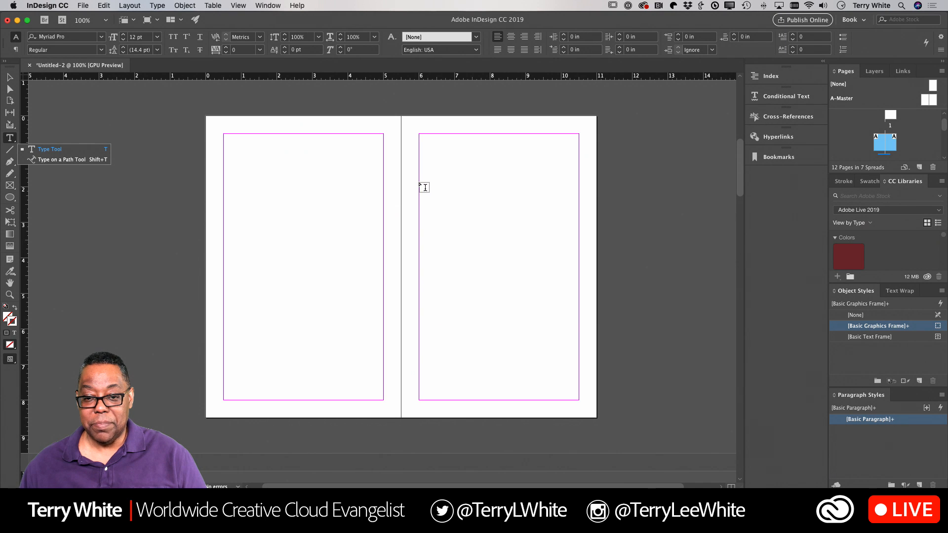
Step: Draw a text frame on the right page holding 'My Great Book', centred and enlarged to 44 pt
left_click_drag(420, 183, 580, 272)
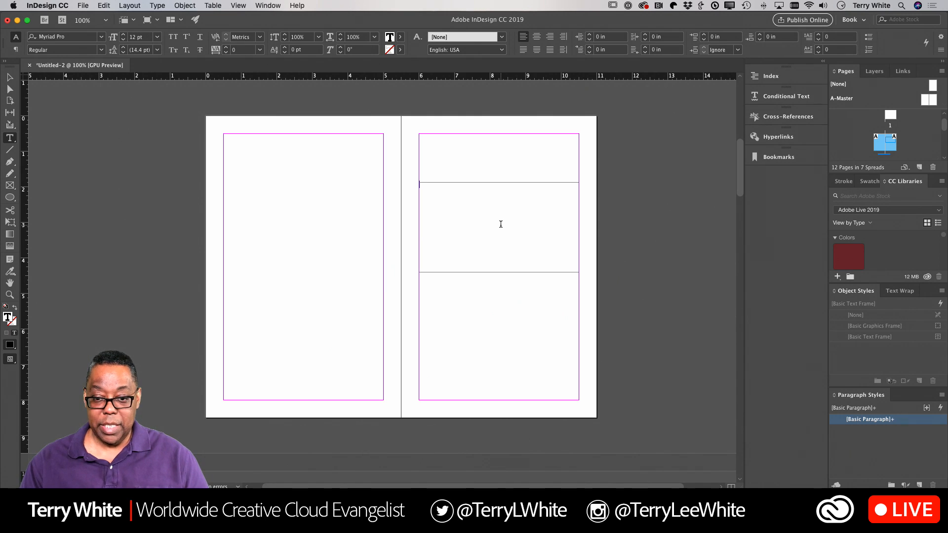
type("My Grea")
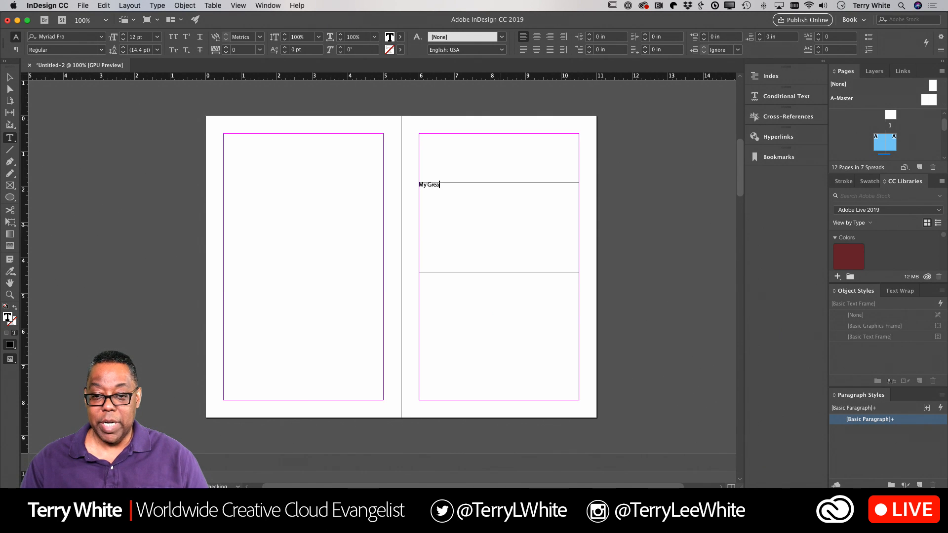
type("t Book")
key("super+a")
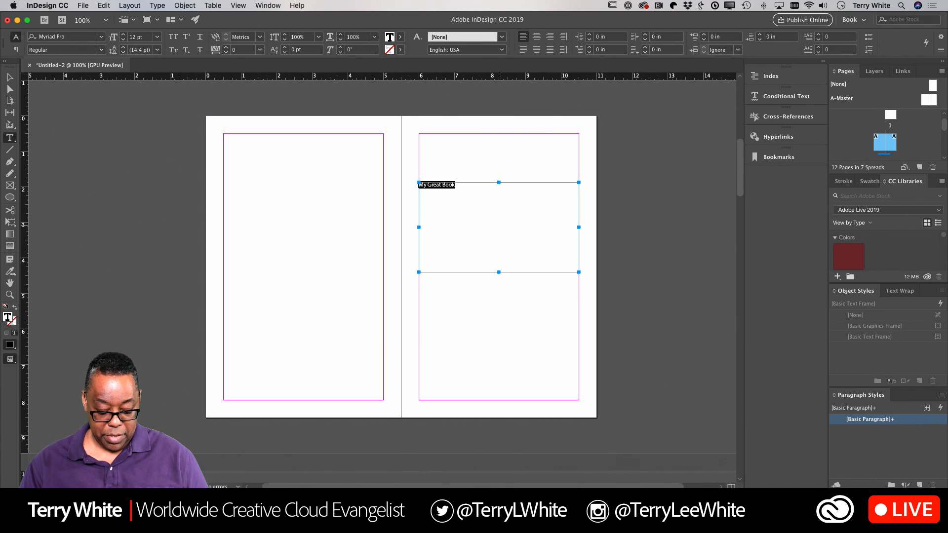
key("super+shift+c")
key("super+shift+period")
key("super+shift+period")
key("super+shift+period")
key("super+shift+period")
key("super+shift+period")
key("super+shift+period")
key("super+shift+period")
key("super+shift+period")
key("super+shift+period")
key("super+shift+period")
key("super+shift+period")
key("super+shift+period")
key("super+shift+period")
key("super+shift+period")
key("super+shift+period")
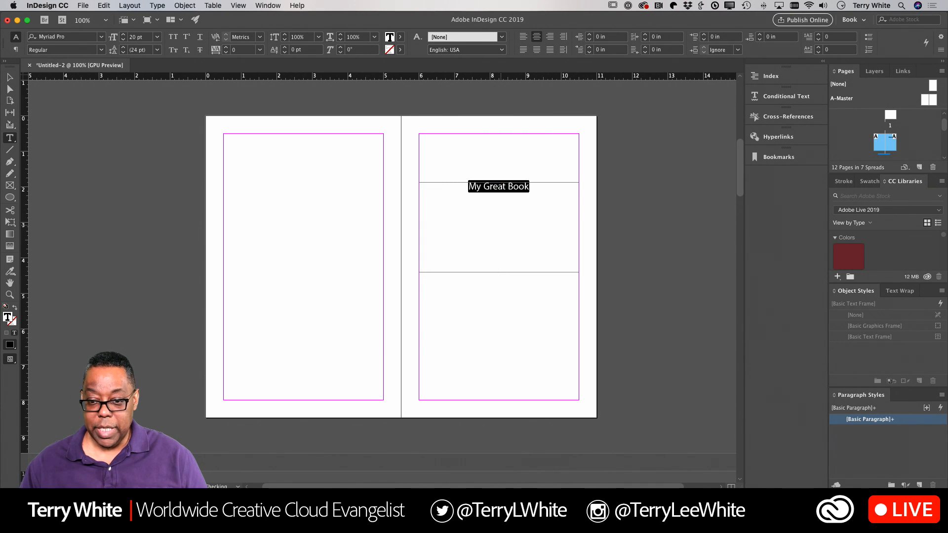
key("super+shift+period")
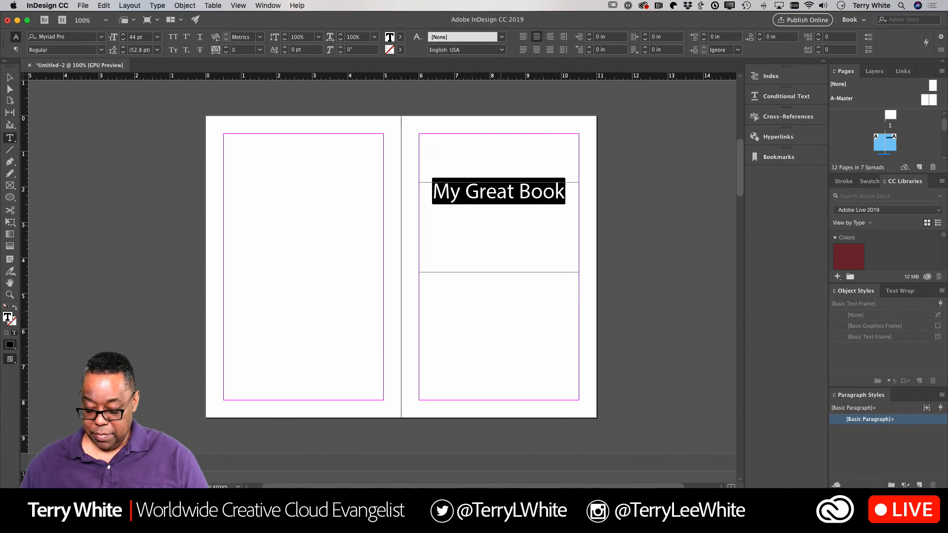
key("Right")
Step: Add the author byline on the next line, reduced to 20 pt in Regular style
key("Return")
type("by")
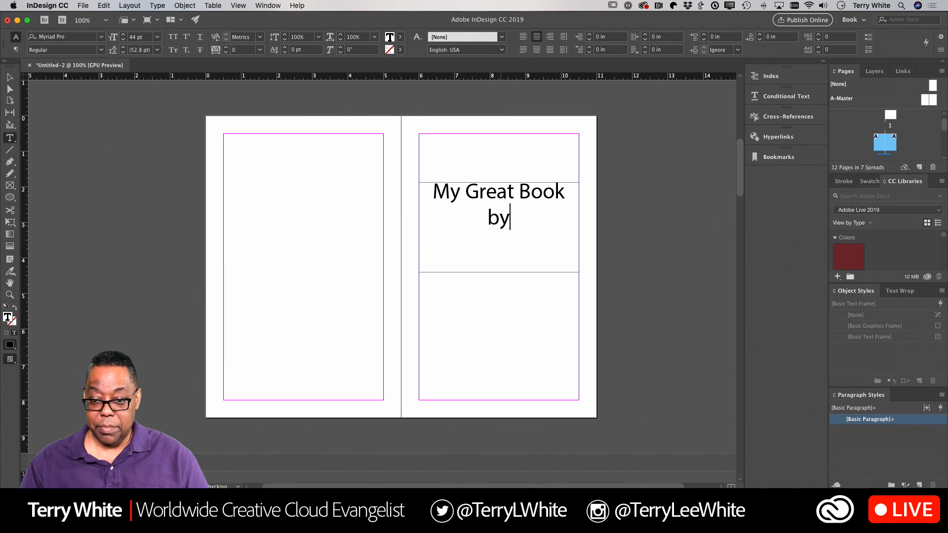
type(" Terry White")
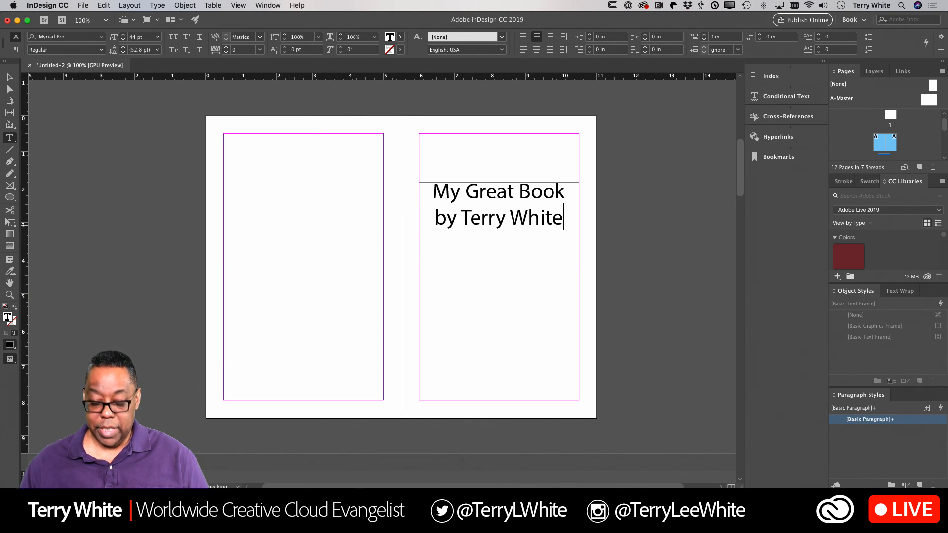
left_click(437, 224, "shift")
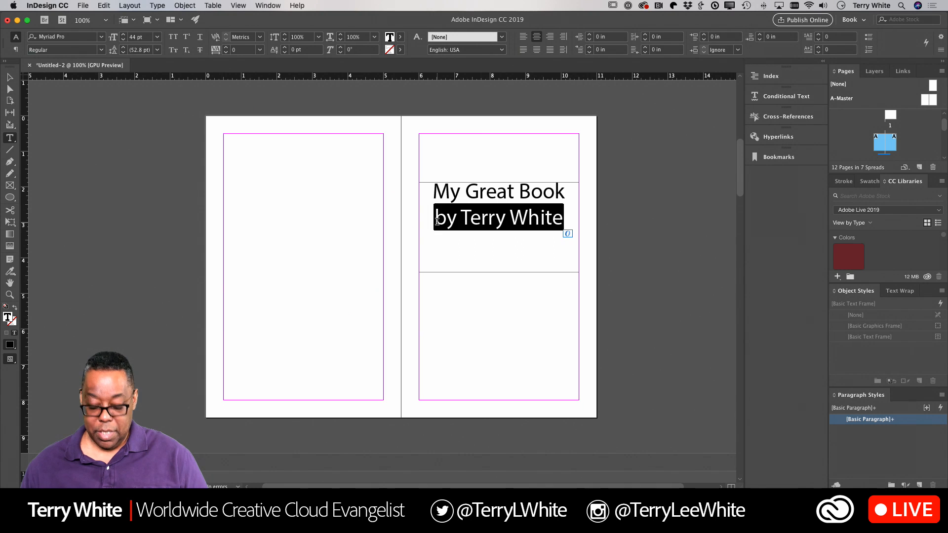
key("super+shift+comma")
key("super+shift+comma")
key("super+shift+comma")
key("super+shift+comma")
key("super+shift+comma")
key("super+shift+comma")
key("super+shift+comma")
key("super+shift+comma")
key("super+shift+comma")
key("super+shift+comma")
key("super+shift+comma")
key("super+shift+comma")
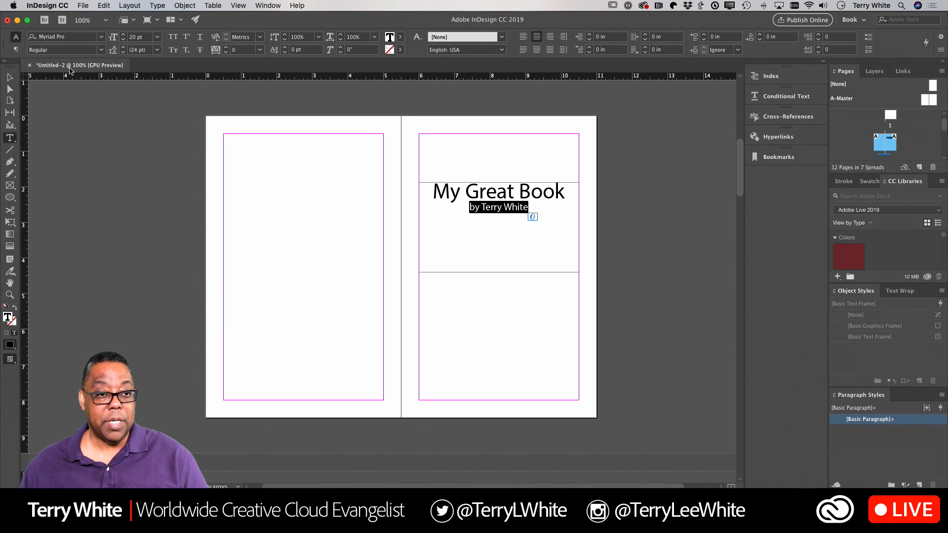
left_click(103, 50)
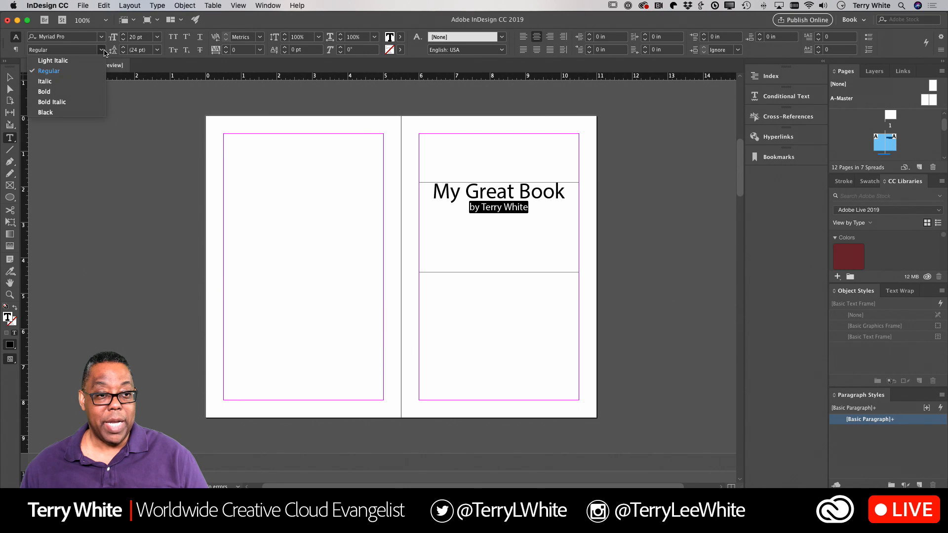
left_click(77, 71)
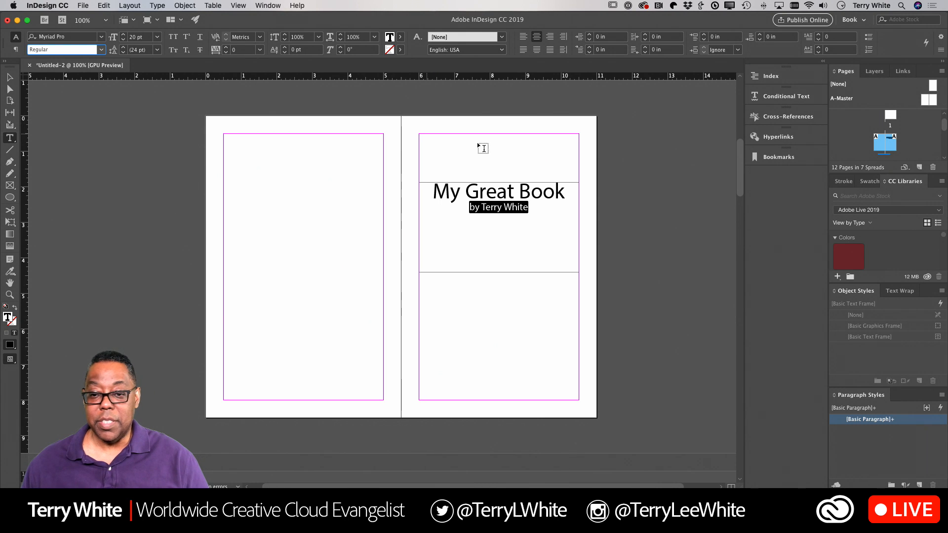
Step: Make the 'My Great Book' title Bold
left_click_drag(565, 192, 432, 193)
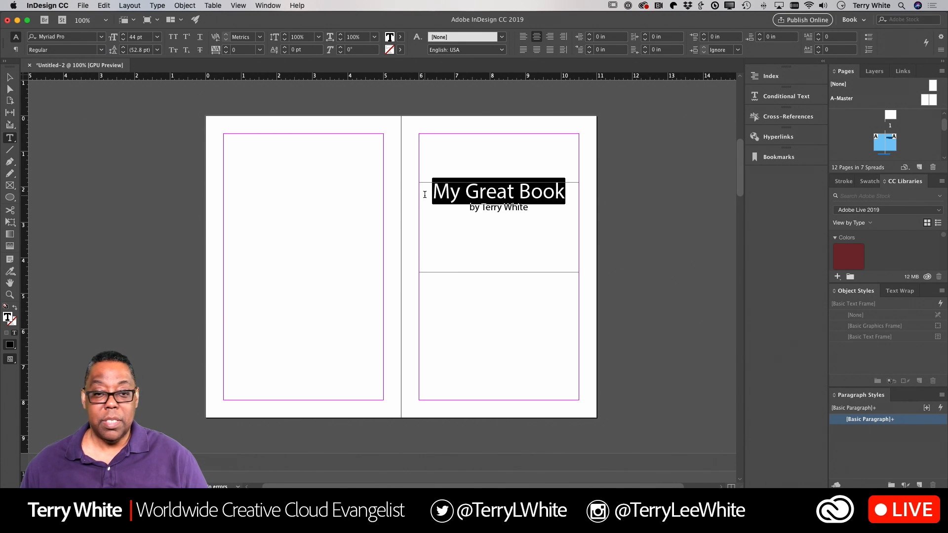
left_click(101, 50)
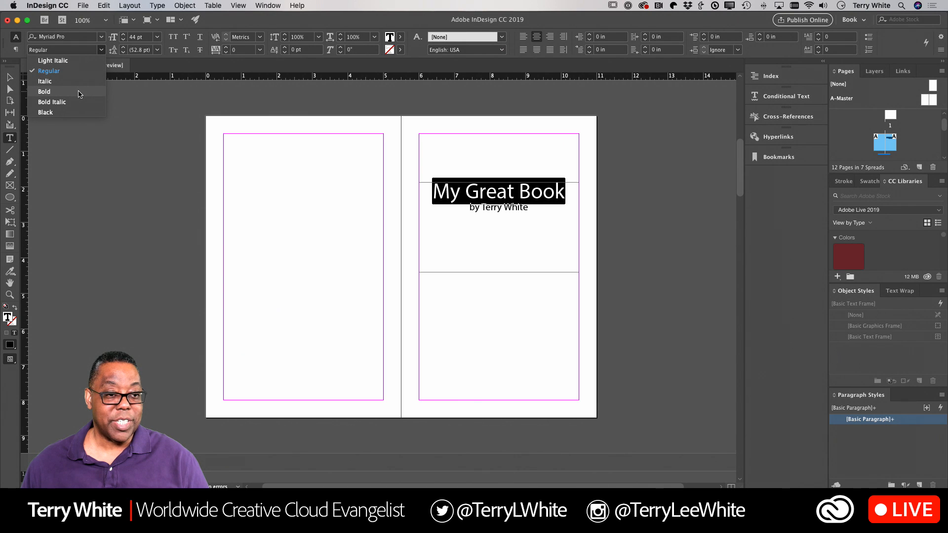
left_click(44, 92)
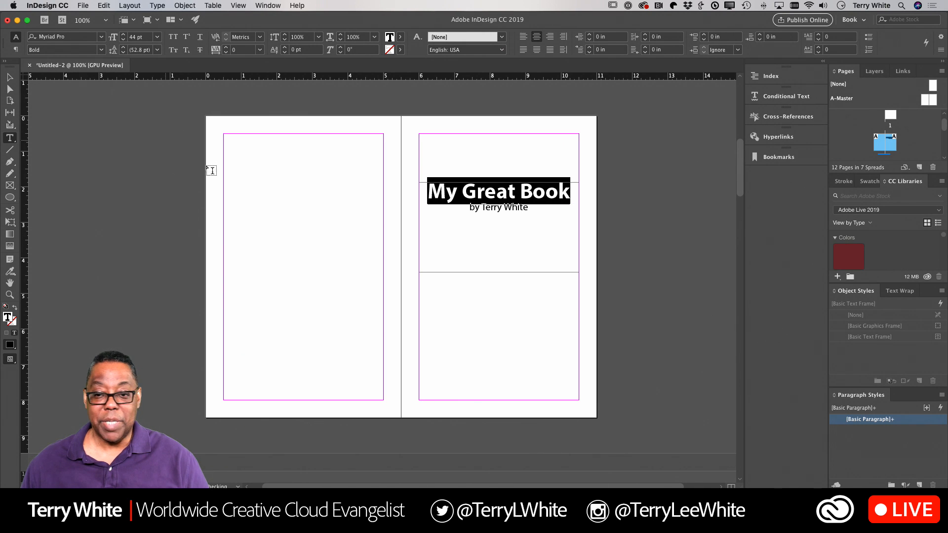
left_click(497, 235)
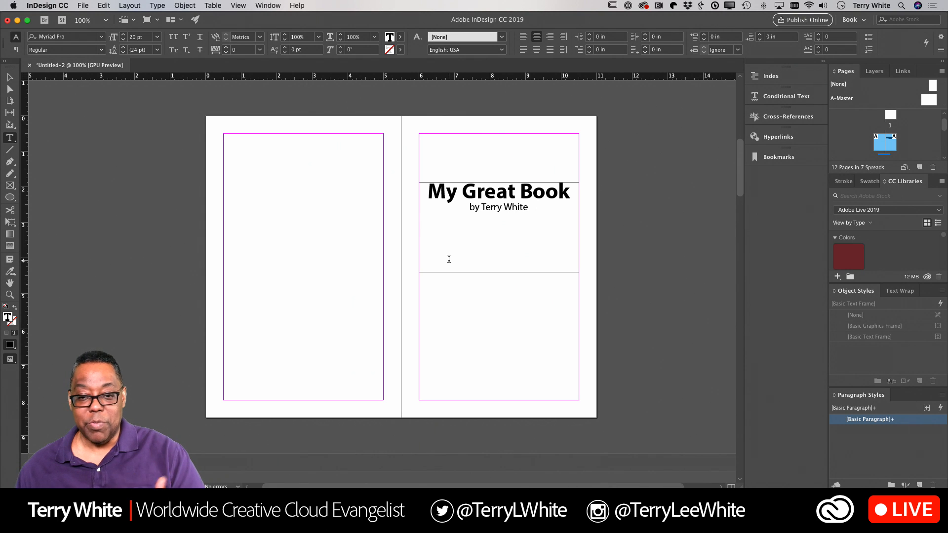
Step: Scroll down the document to the next blank two-page spread
scroll(449, 259, "down", 1)
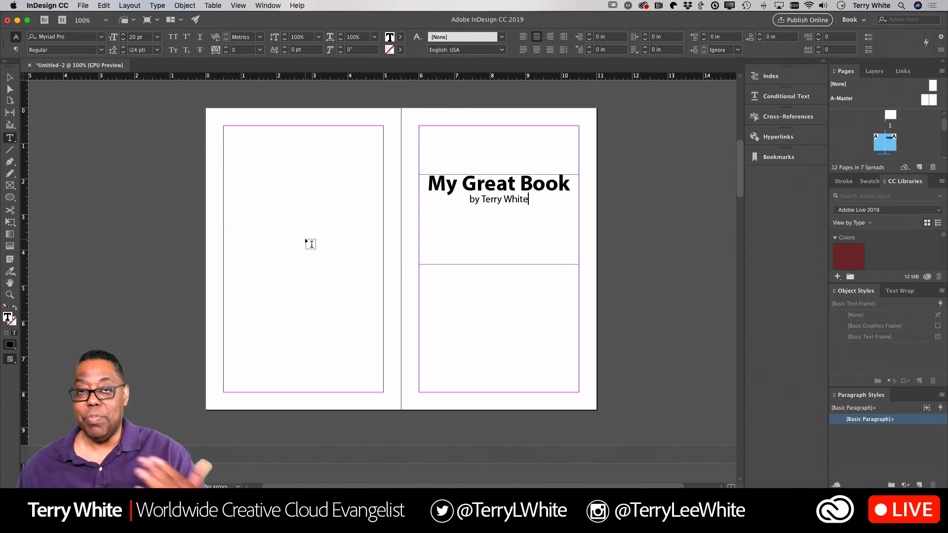
scroll(336, 251, "down", 10)
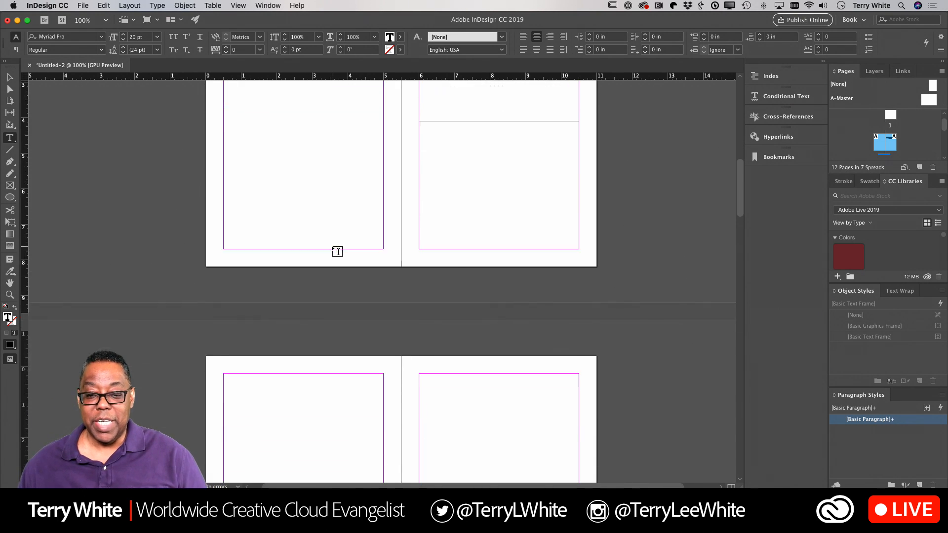
scroll(337, 251, "down", 2)
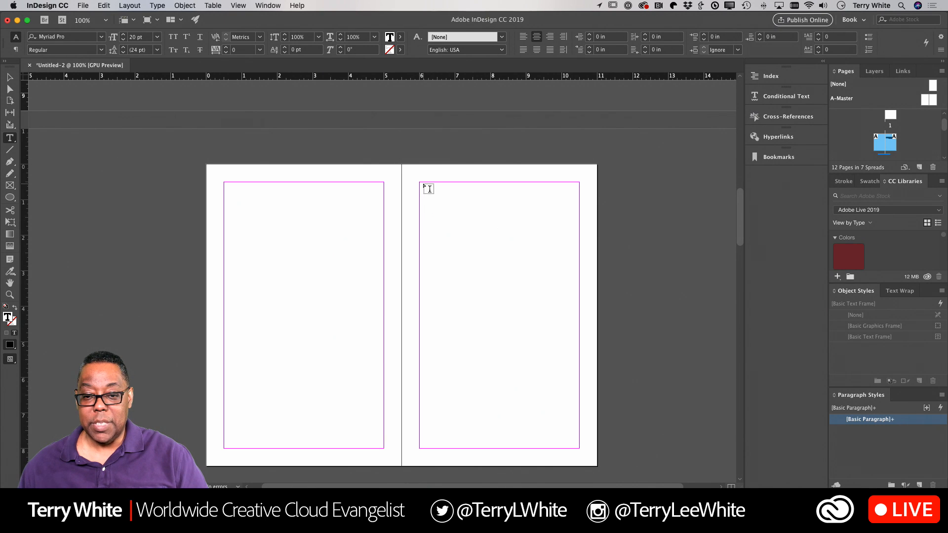
Step: Add a centred 36 pt 'TOC' heading in a frame at the top of the right page
left_click_drag(420, 182, 580, 206)
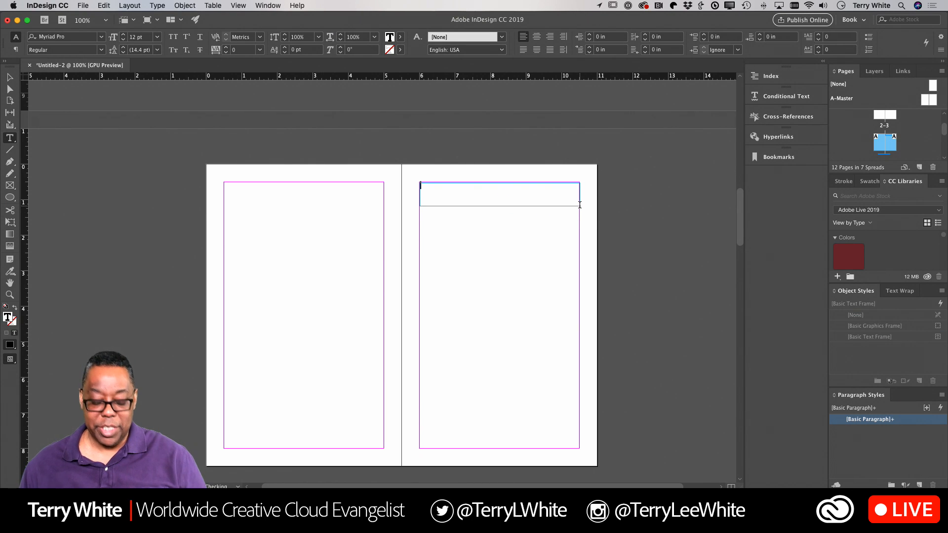
type("rock")
key("BackSpace")
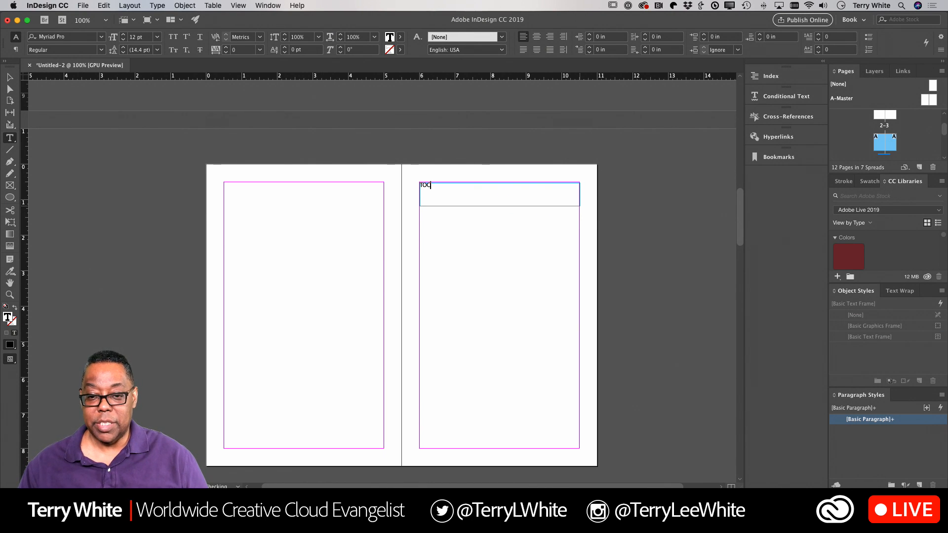
key("super+a")
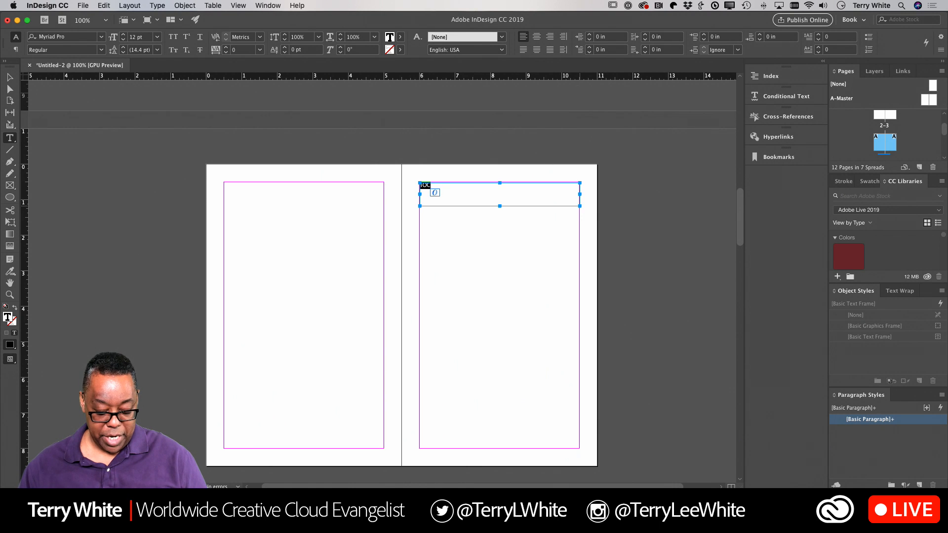
key("super+shift+c")
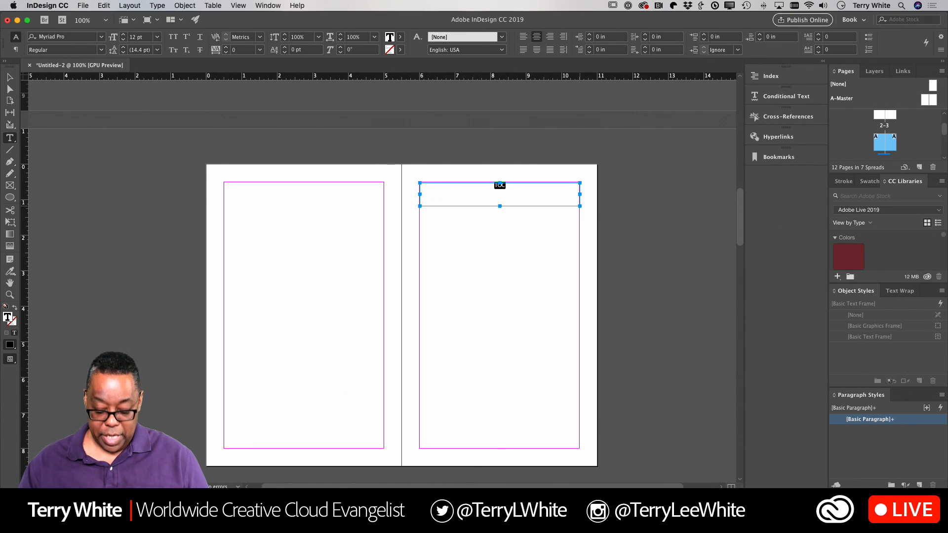
key("super+shift+period")
key("super+shift+period")
key("super+shift+period")
key("super+shift+period")
key("super+shift+period")
key("super+shift+period")
key("super+shift+period")
key("super+shift+period")
key("super+shift+period")
key("super+shift+period")
key("super+shift+period")
key("super+shift+period")
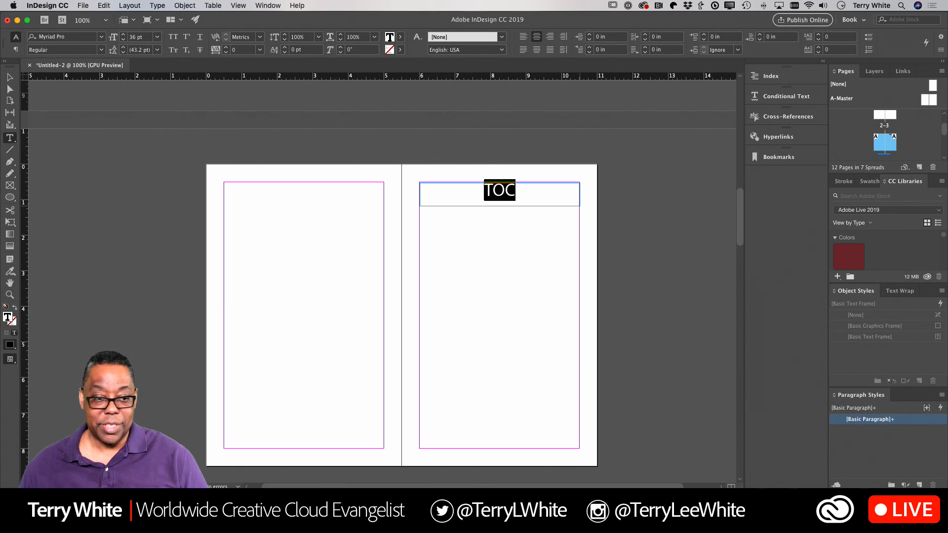
left_click(10, 77)
Step: Scroll down to the next blank two-page spread
scroll(569, 242, "up", 8)
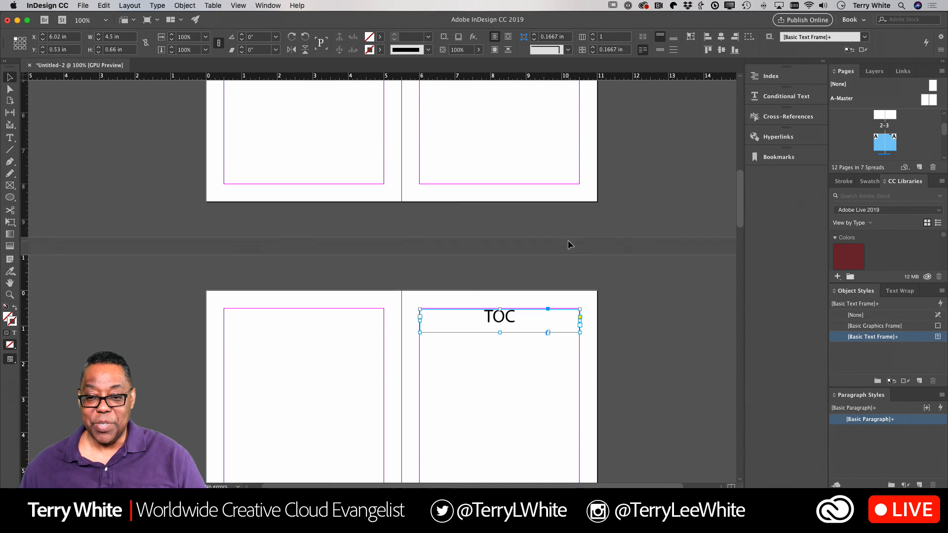
scroll(569, 243, "down", 2)
scroll(568, 241, "down", 1)
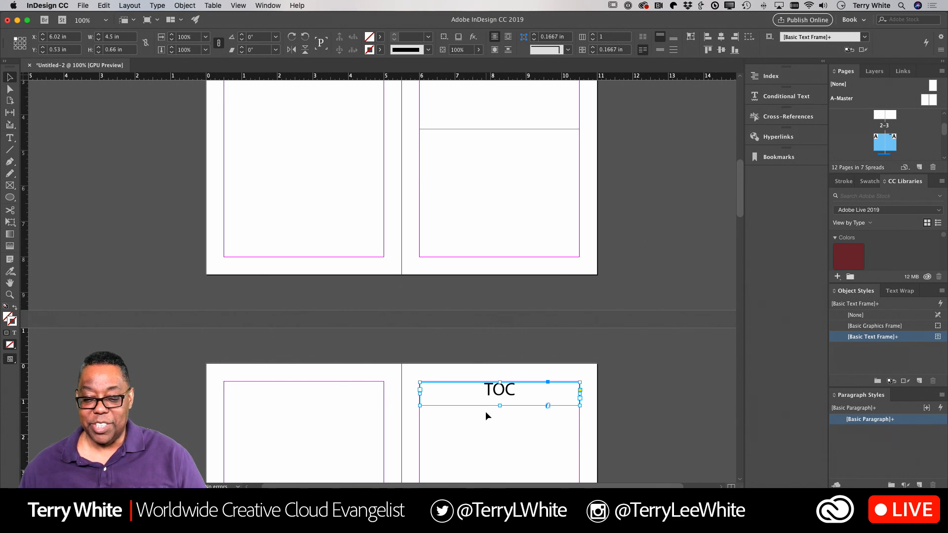
scroll(486, 413, "down", 5)
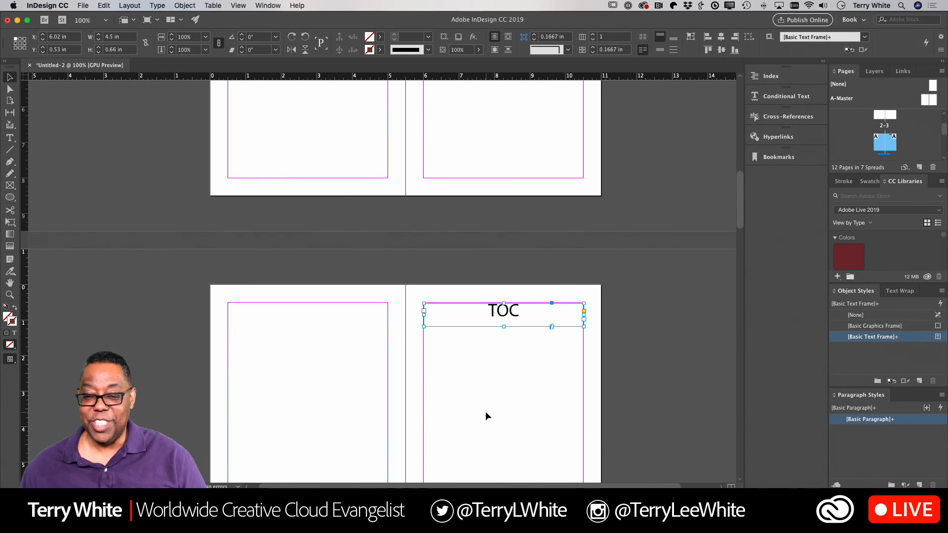
scroll(485, 411, "down", 1)
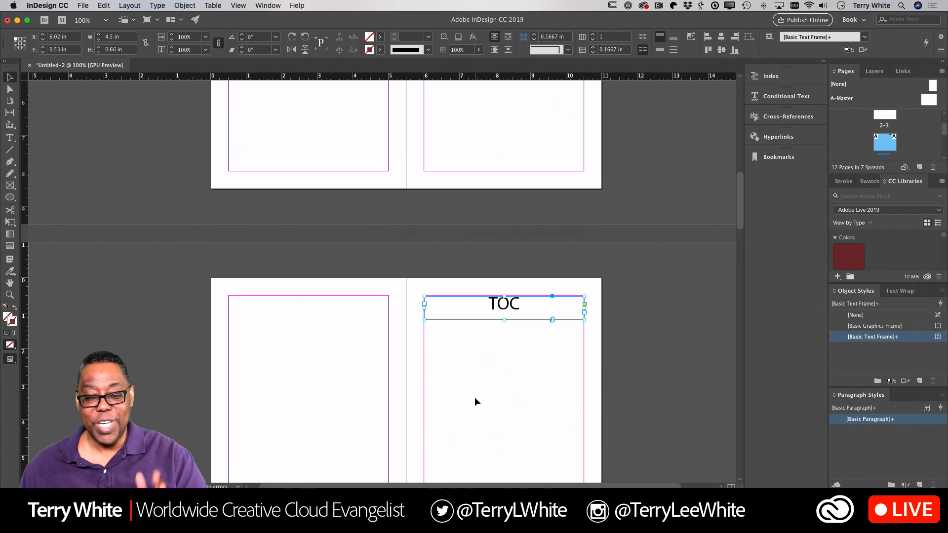
scroll(475, 398, "down", 15)
scroll(475, 398, "down", 8)
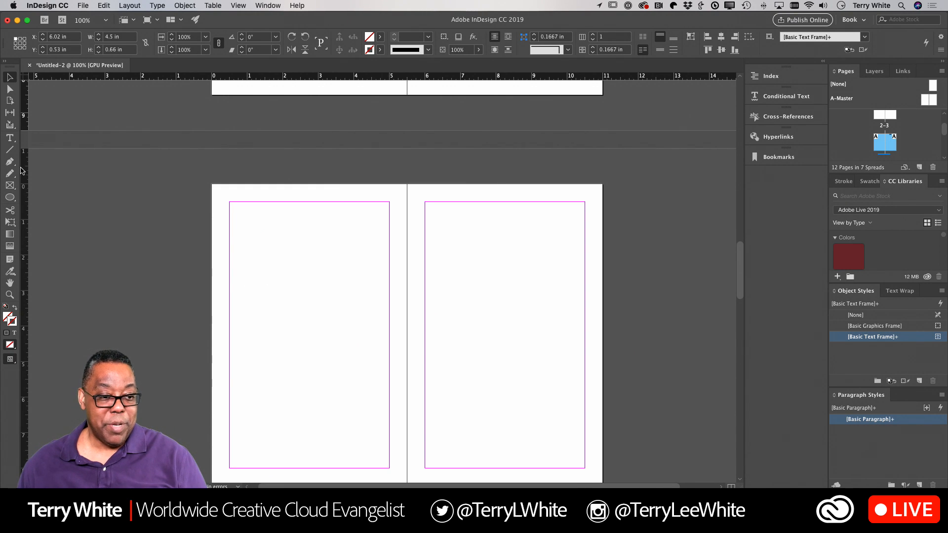
Step: Draw a text frame mid-left page with an enlarged 'Chapter 1' title
key("t")
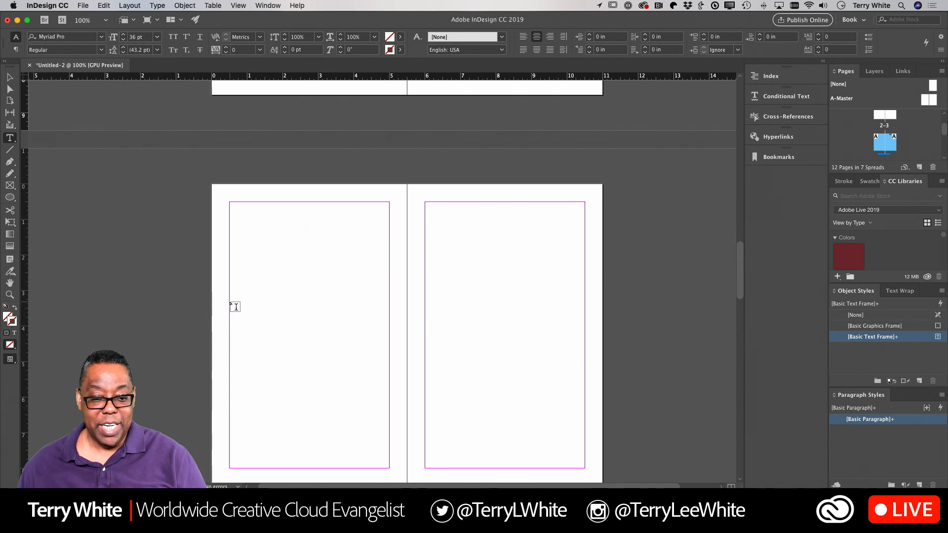
left_click_drag(230, 303, 390, 360)
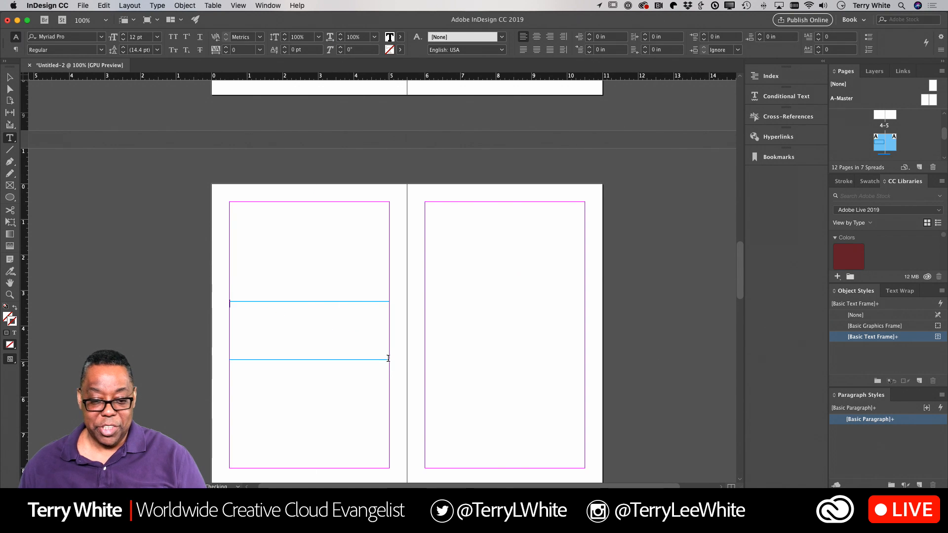
type("Chapter 1")
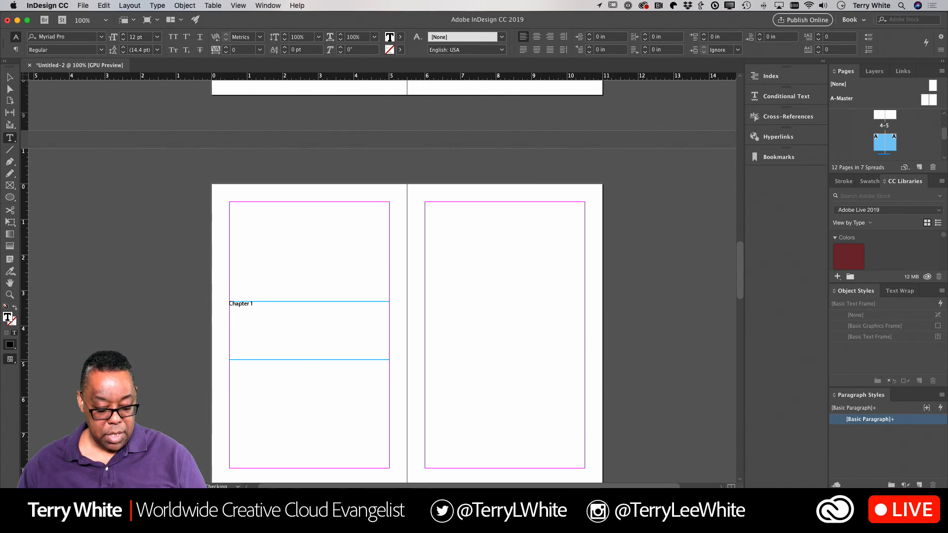
key("super+a")
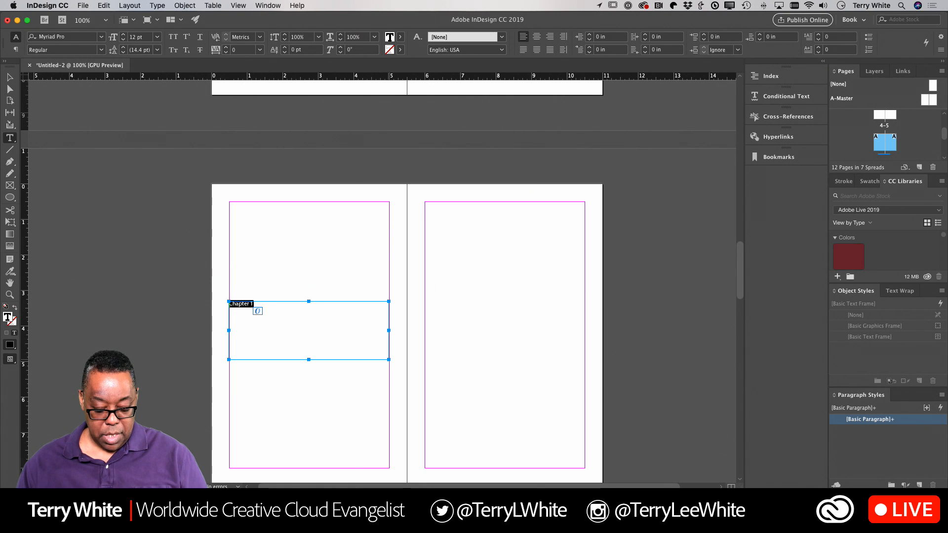
key("super+shift+period")
key("super+shift+period")
key("super+shift+period")
key("super+shift+period")
key("super+shift+period")
key("super+shift+period")
key("super+shift+period")
key("super+shift+period")
key("super+shift+period")
key("super+shift+period")
key("super+shift+period")
key("super+shift+period")
key("super+shift+period")
key("super+shift+period")
key("super+shift+period")
key("super+shift+period")
key("super+shift+period")
key("super+shift+period")
key("super+shift+period")
key("super+shift+period")
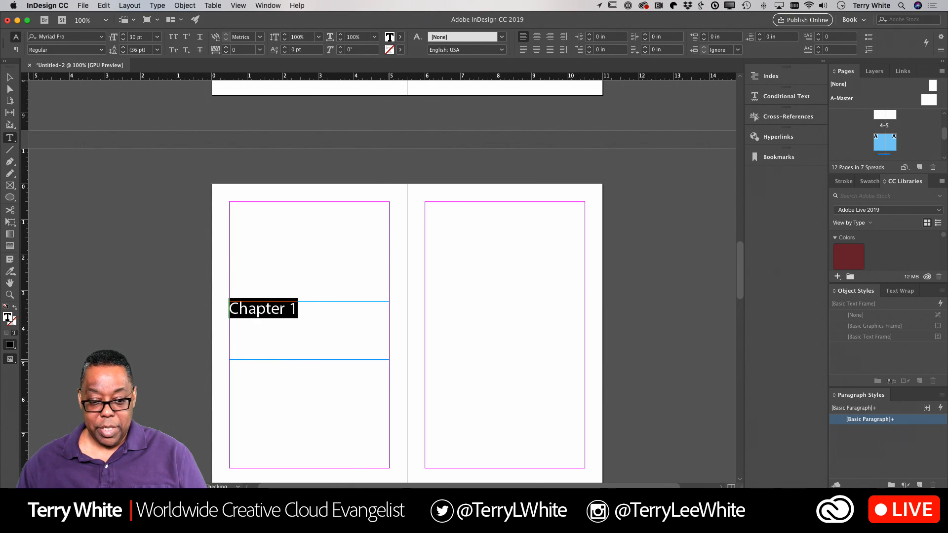
left_click(448, 280)
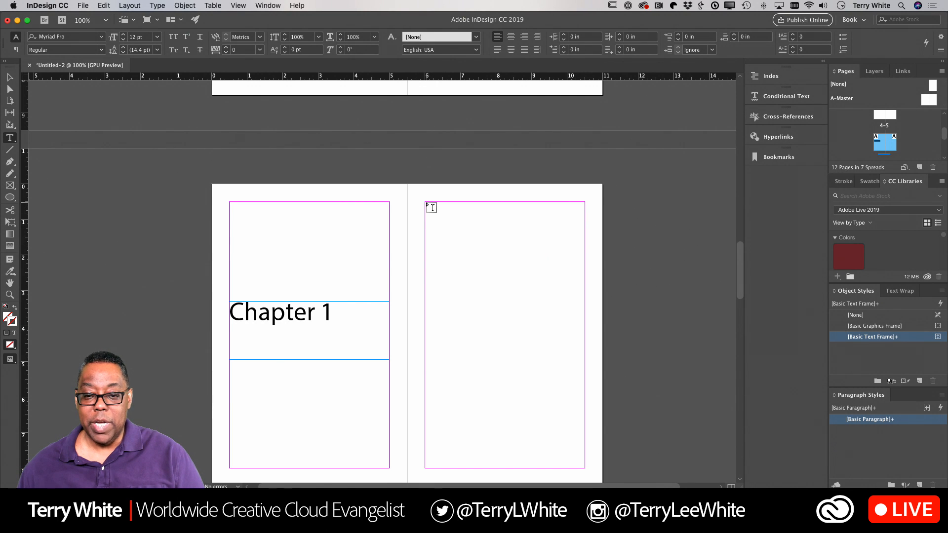
Step: Draw a body text frame filling the right page and start a font search
left_click_drag(426, 203, 585, 468)
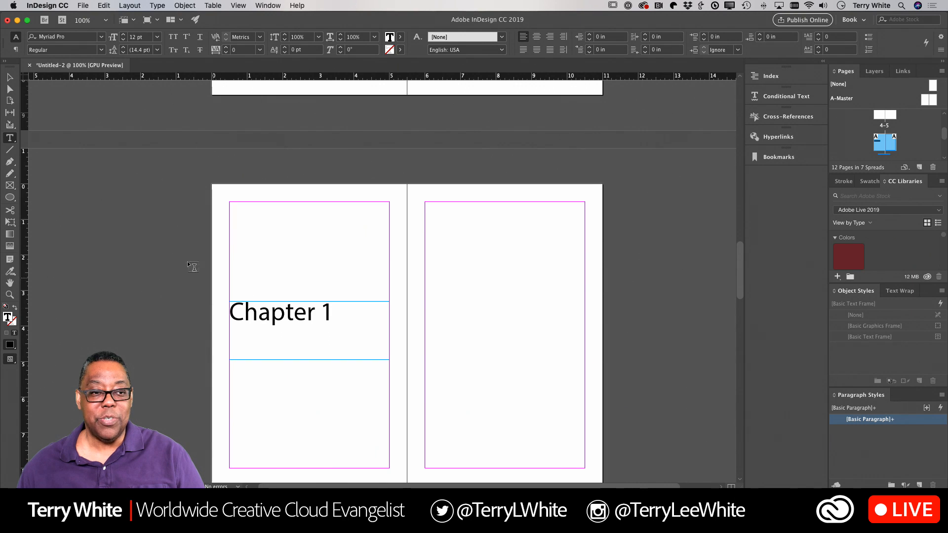
left_click(77, 37)
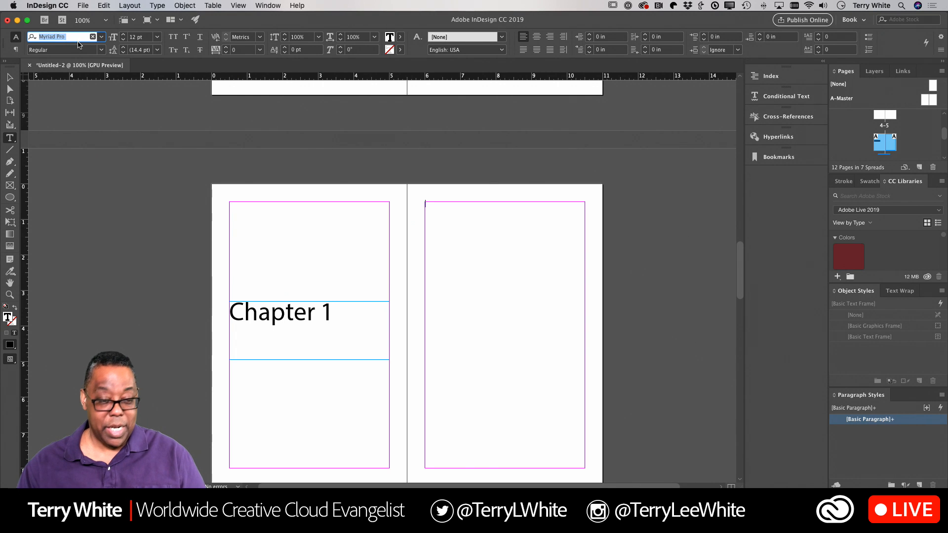
type("mer")
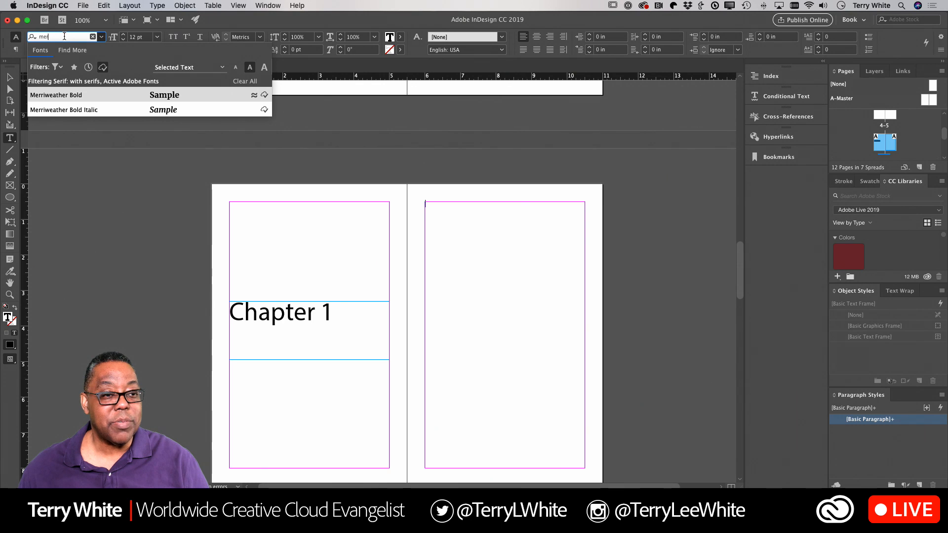
Step: Search 'ser' in the font field and set the frame to Source Serif Pro Light
key("BackSpace")
key("BackSpace")
key("BackSpace")
type("seer")
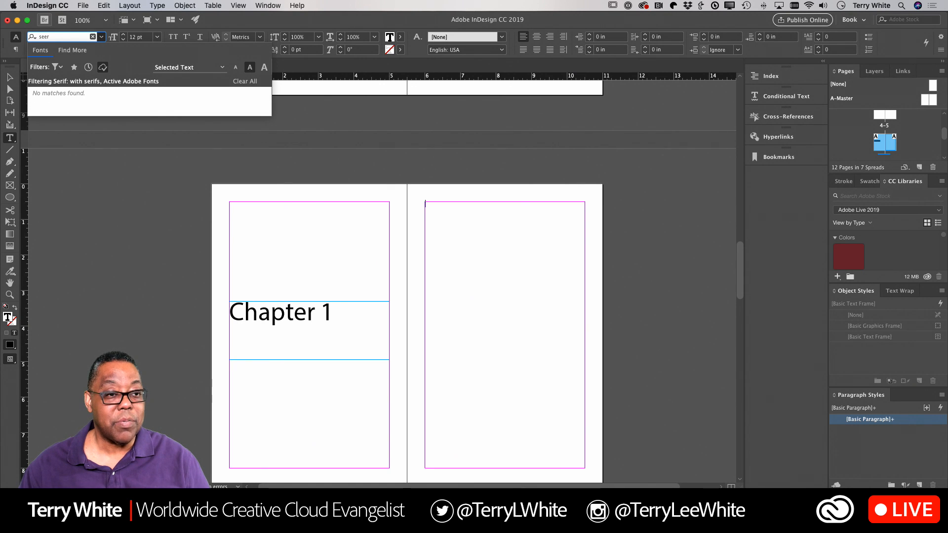
key("BackSpace")
key("BackSpace")
type("r")
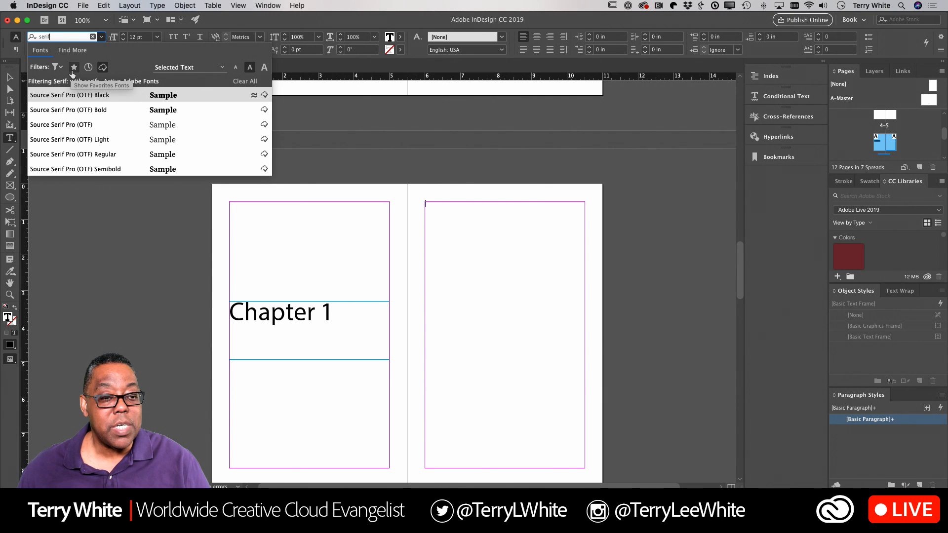
left_click(91, 134)
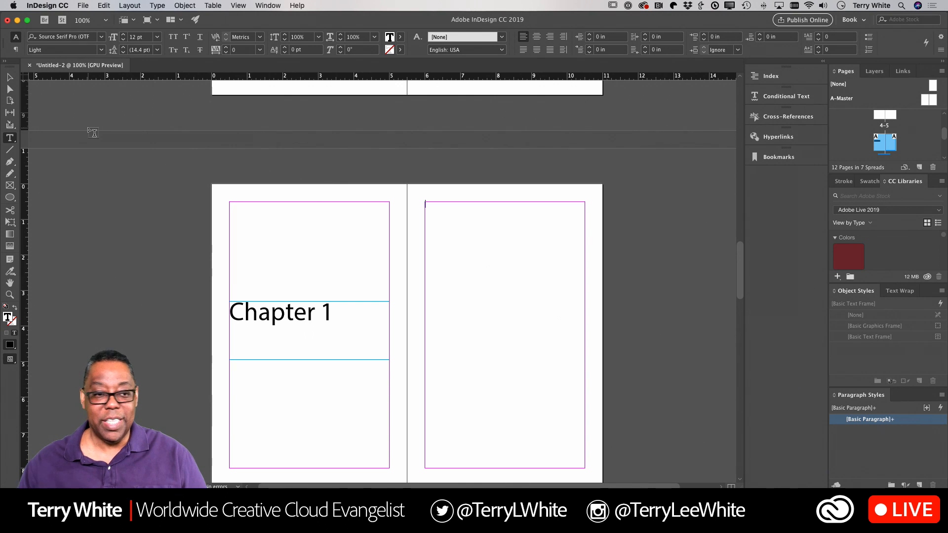
Step: Set the body text to 10 pt size with 14 pt leading
left_click(158, 38)
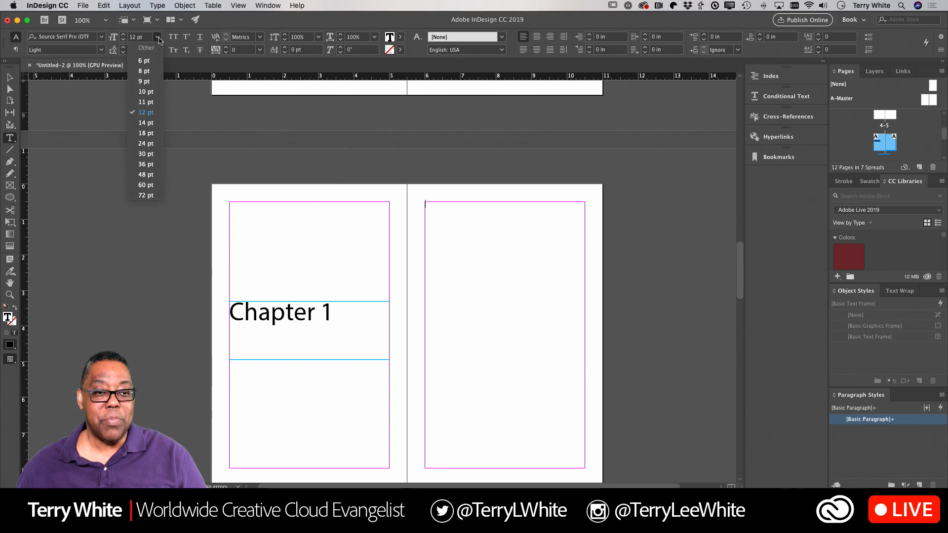
left_click(152, 92)
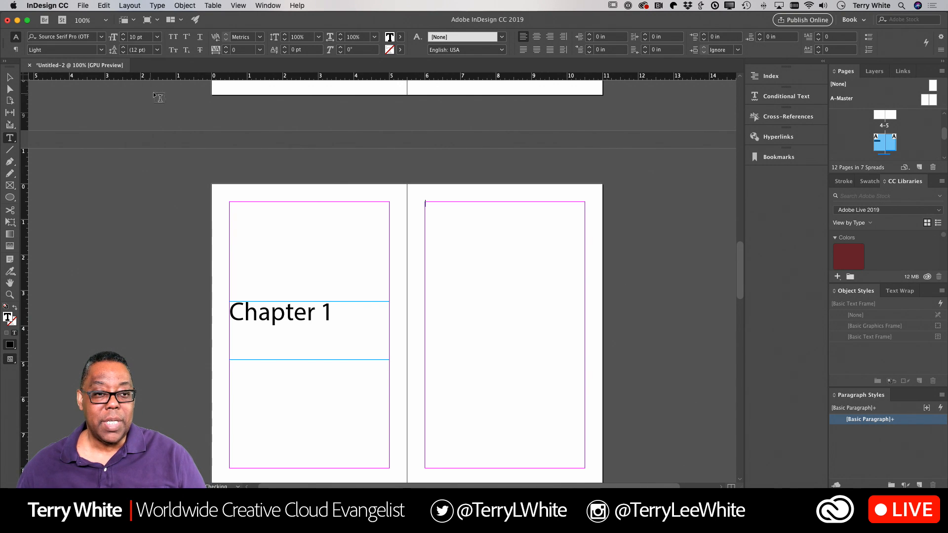
left_click(158, 53)
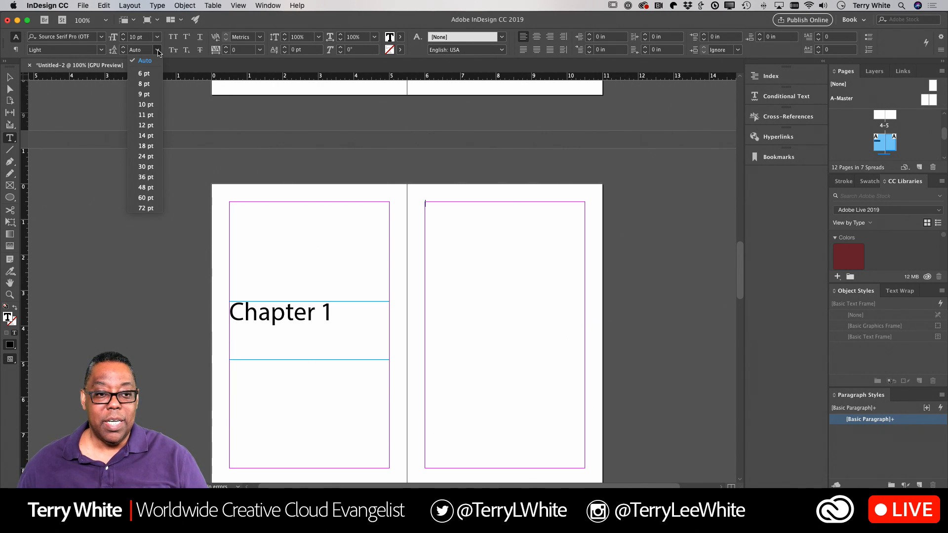
left_click(146, 135)
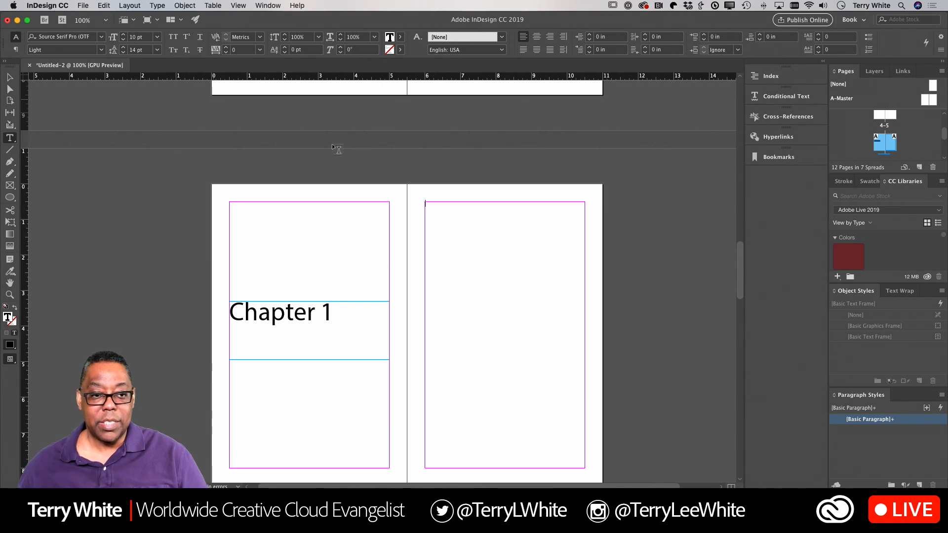
Step: Type 'In the beginning there was a page layout application' in the right page frame
left_click(462, 213)
type("In the")
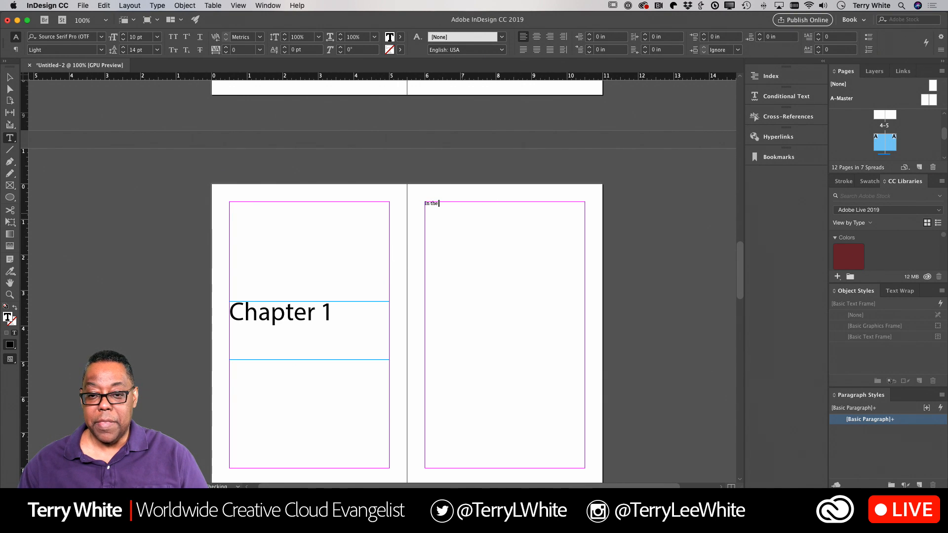
type(" beginning")
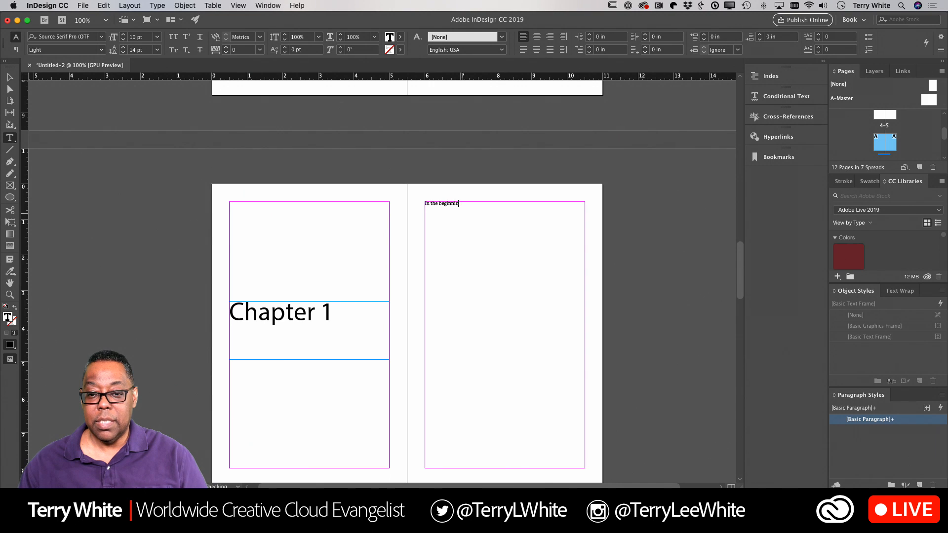
key("super+equal")
key("super+equal")
key("super+equal")
key("super+equal")
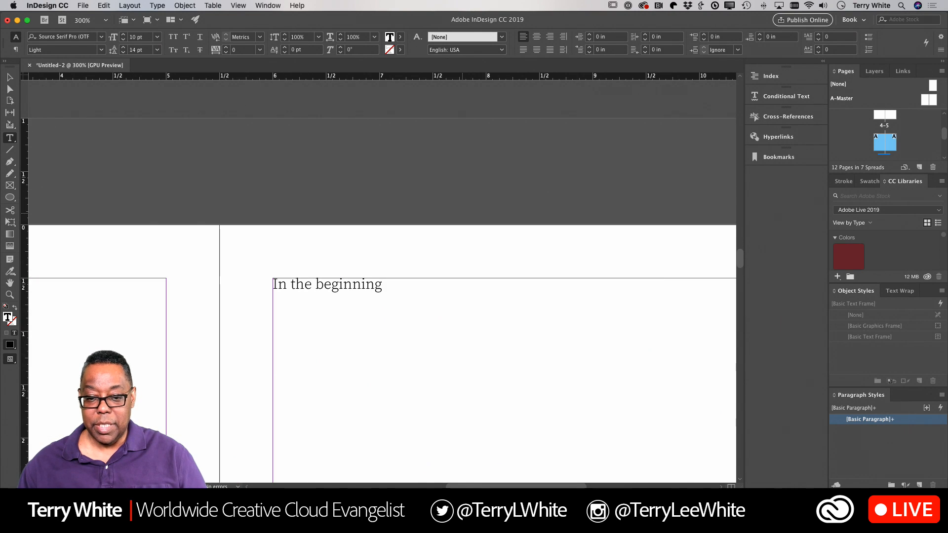
type("ther")
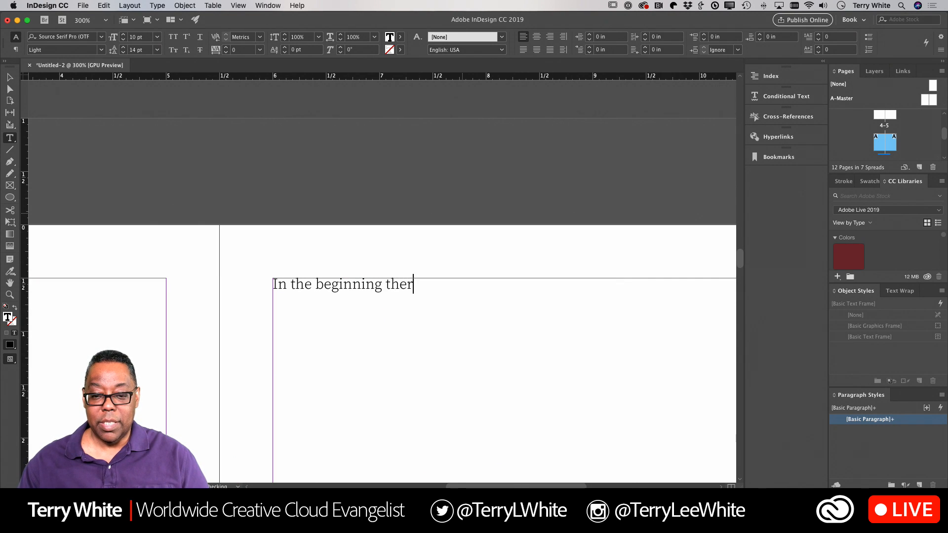
type("e was a page")
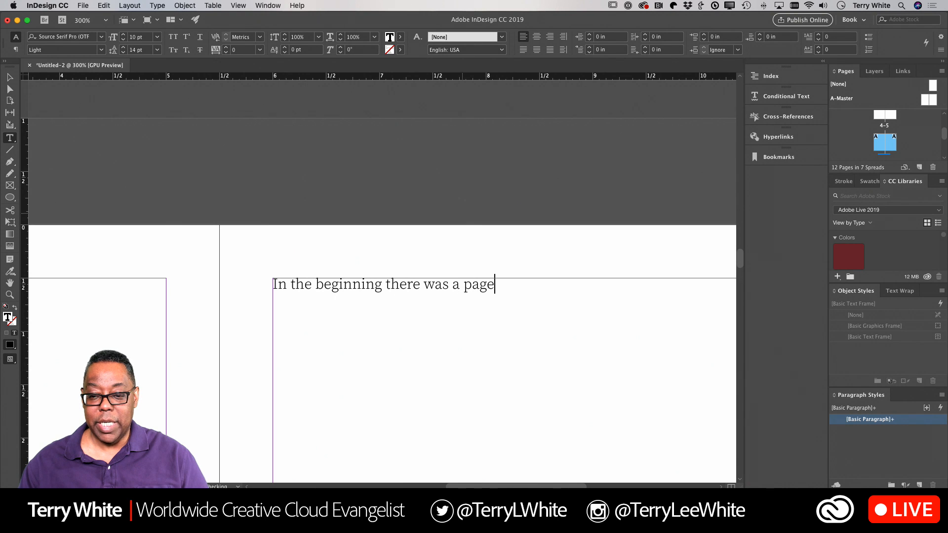
type(" layout applict")
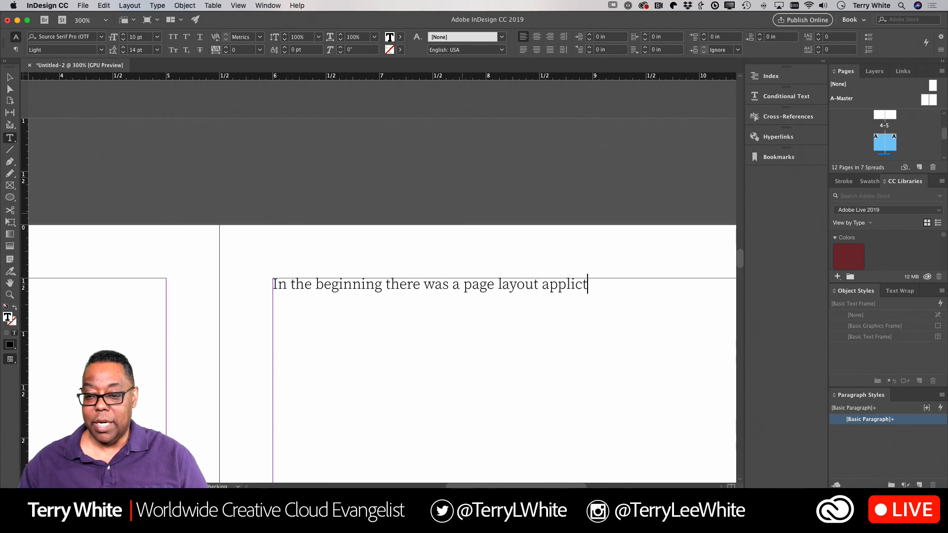
key("BackSpace")
type("ation")
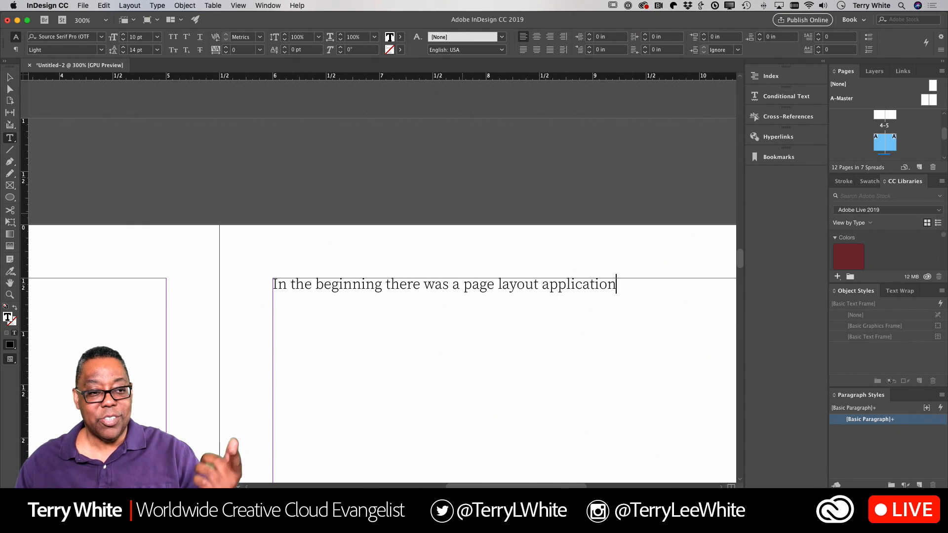
Step: Select the sentence and confirm it keeps the Light font style
key("super+a")
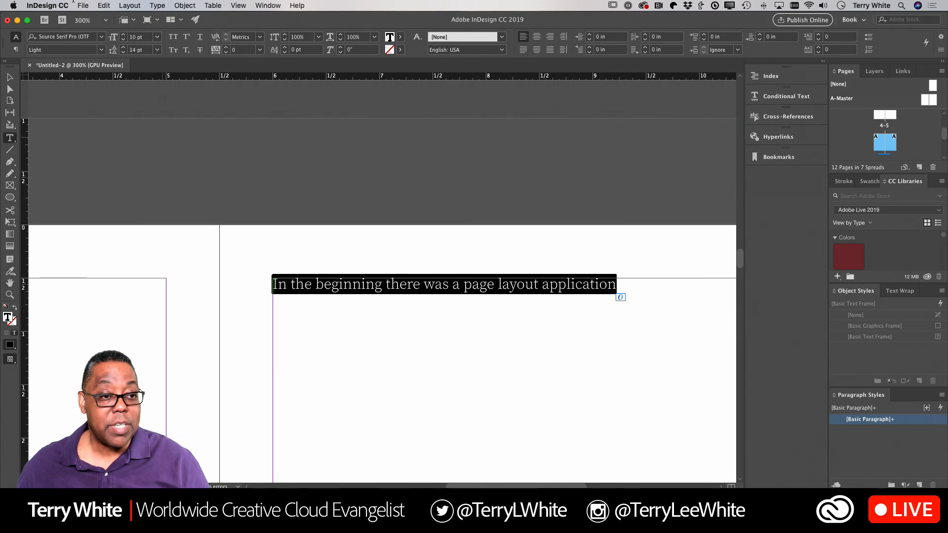
left_click(101, 51)
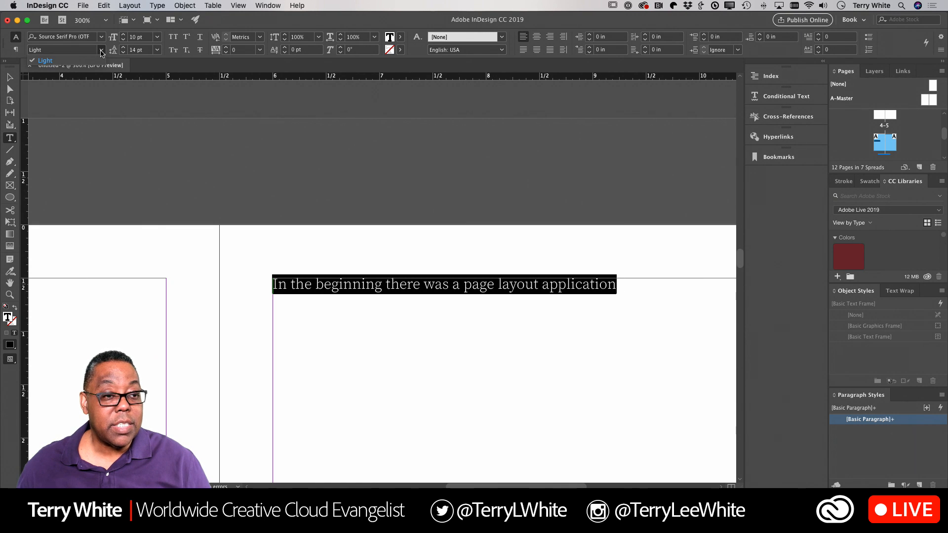
left_click(100, 51)
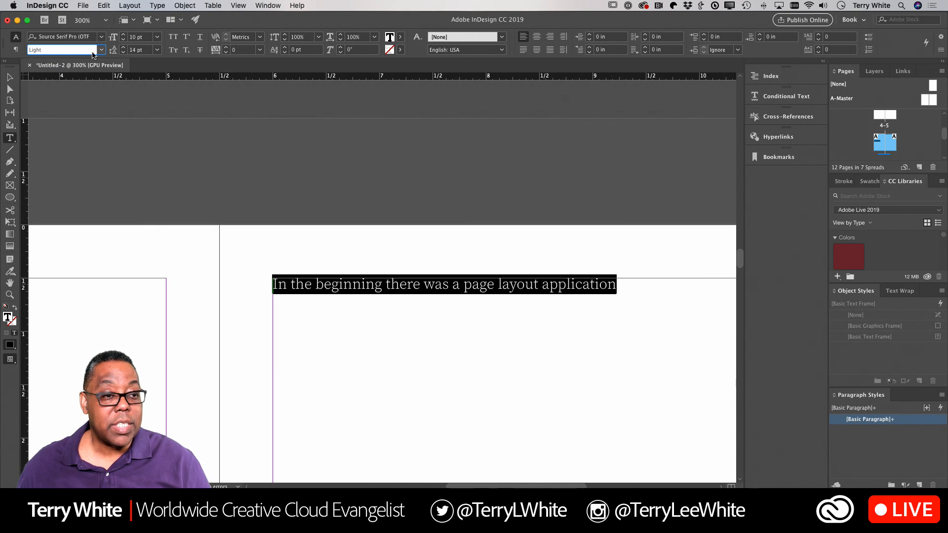
left_click(479, 286)
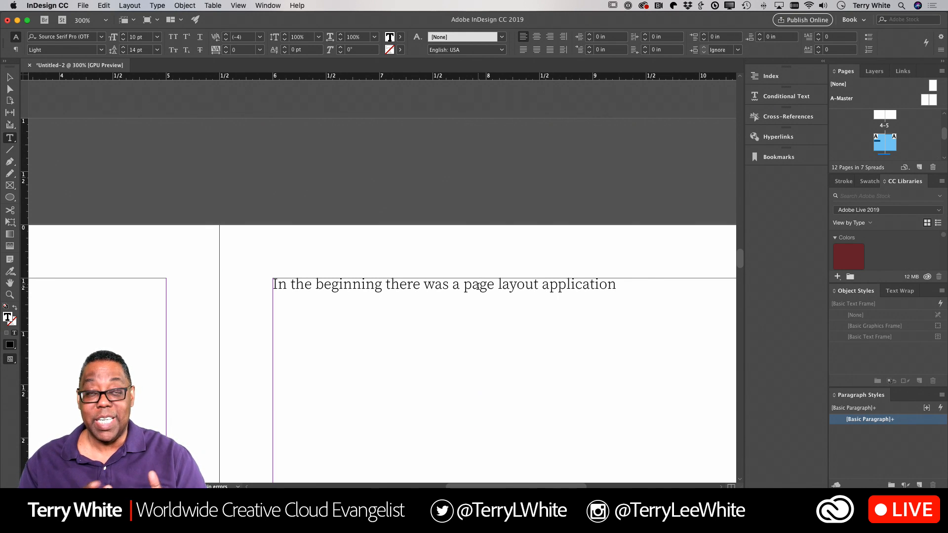
key("super+a")
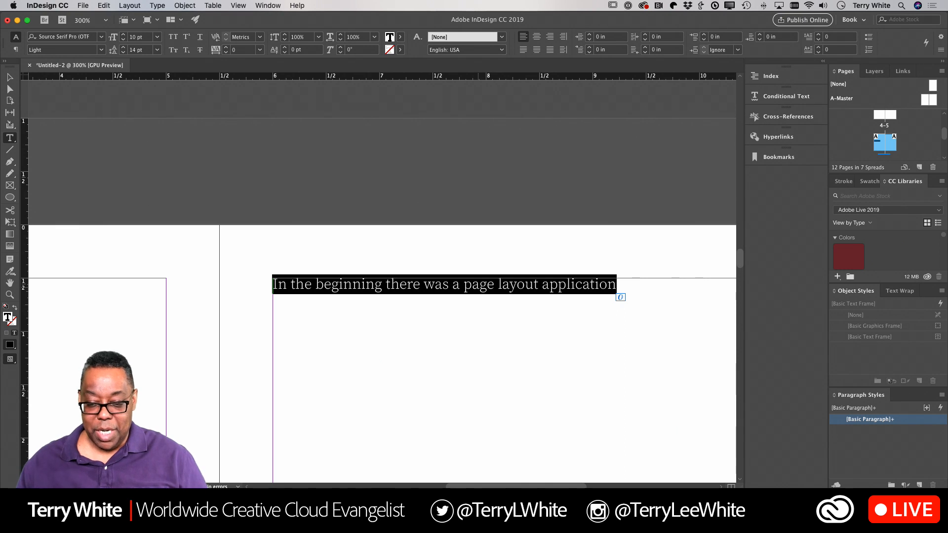
left_click(463, 280)
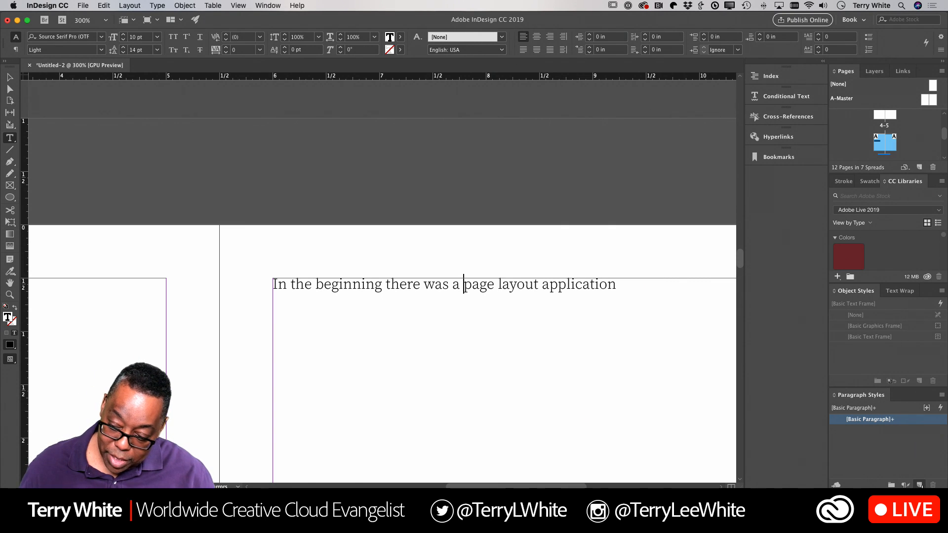
Step: Create a new paragraph style from the text and rename it Body
left_click(920, 486)
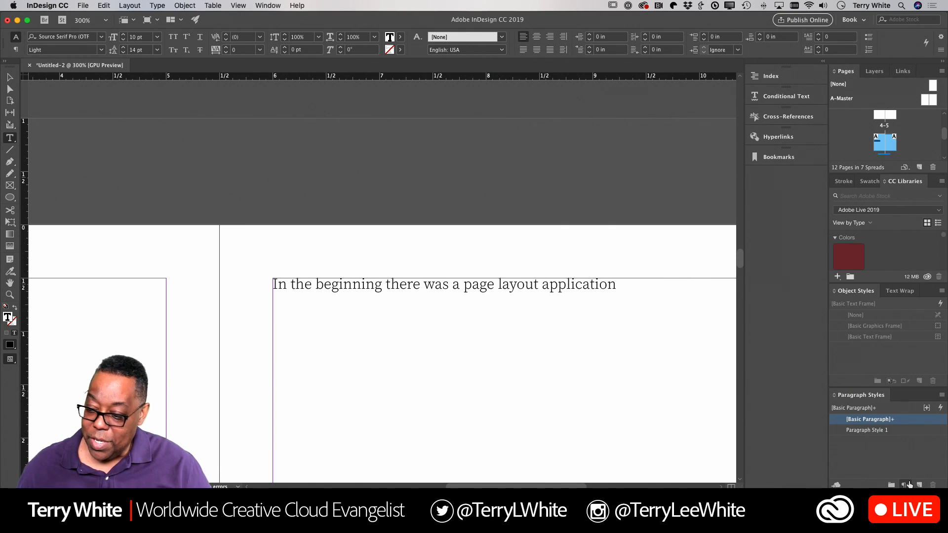
double_click(871, 431)
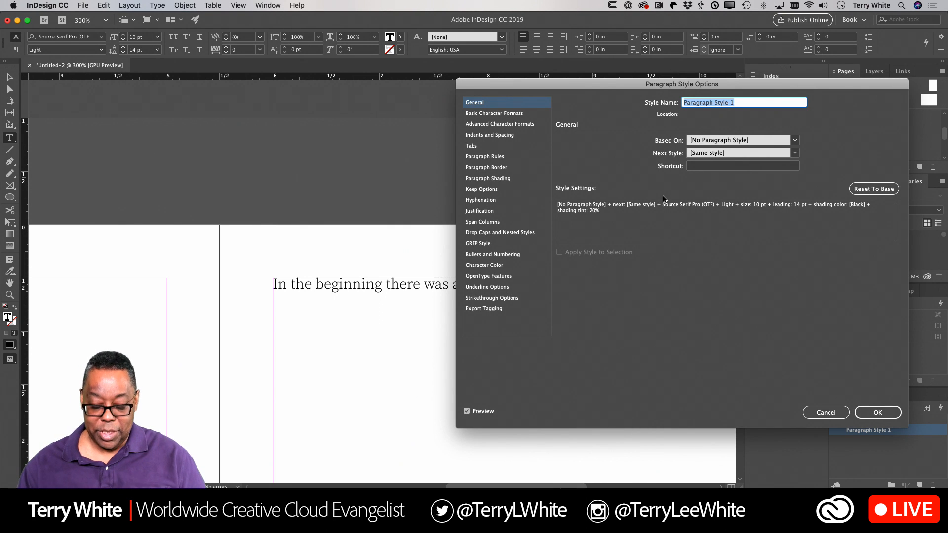
type("Body")
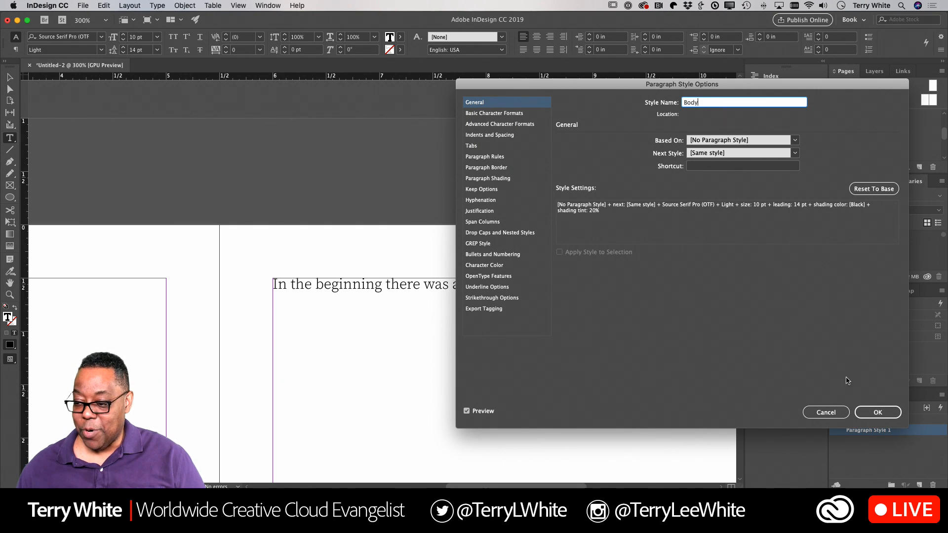
left_click(869, 413)
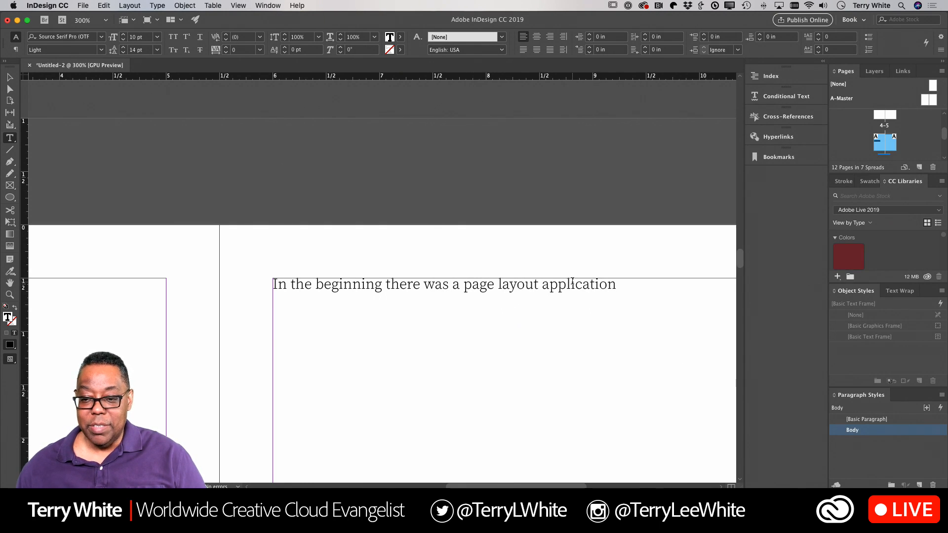
Step: Append ' called InDesign.' to the body sentence and zoom out to 200%
left_click(614, 286)
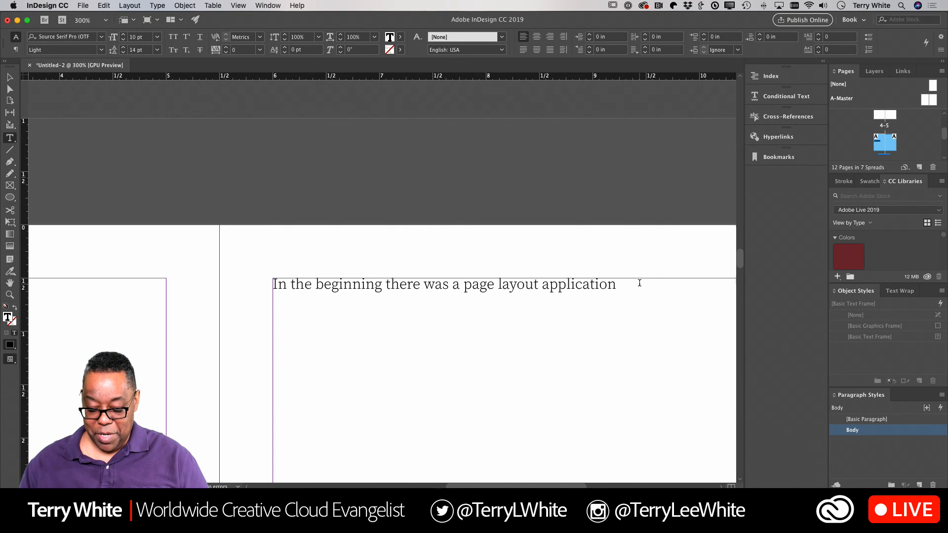
type("ca")
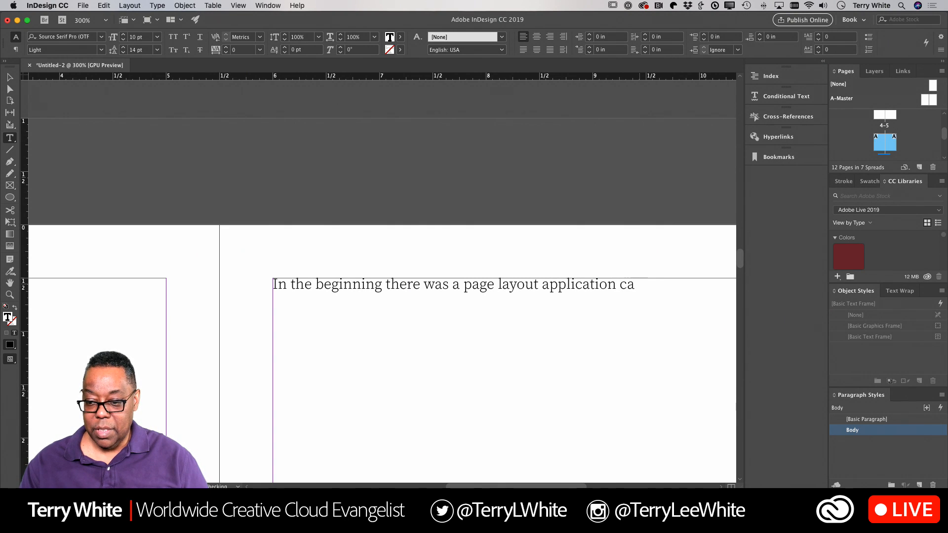
type("lled ")
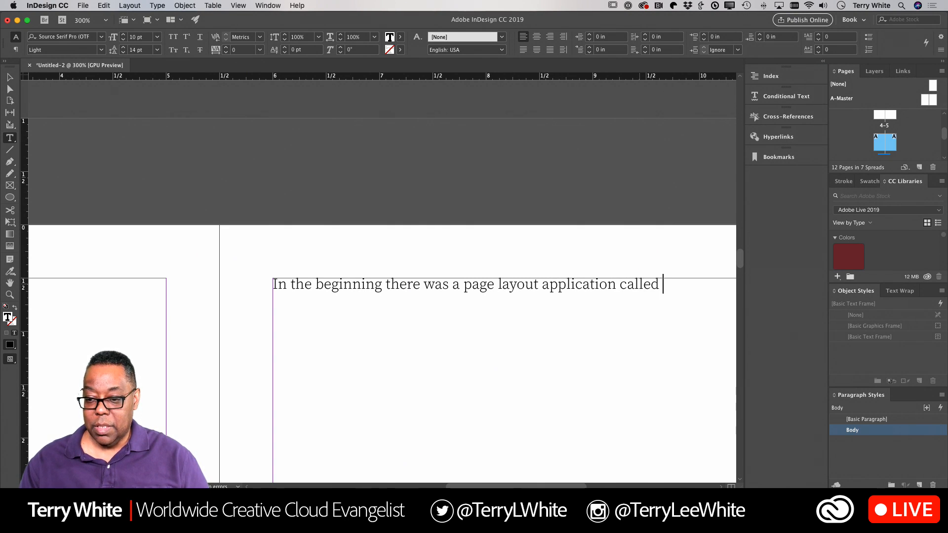
type("InDesig")
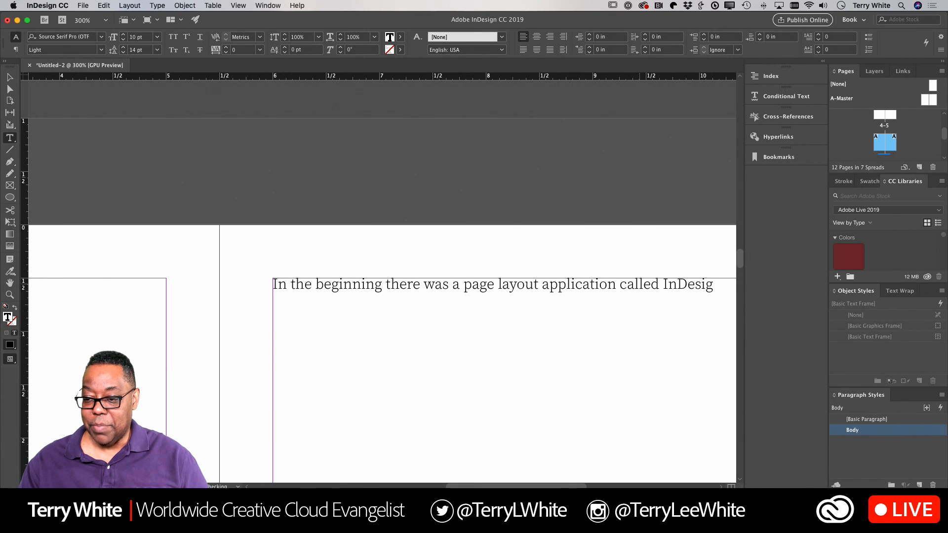
type("n.")
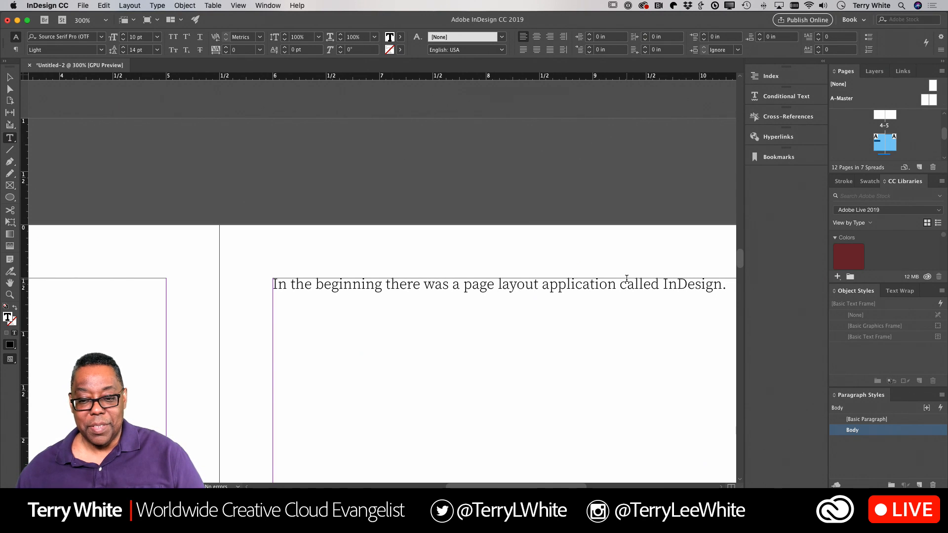
key("super")
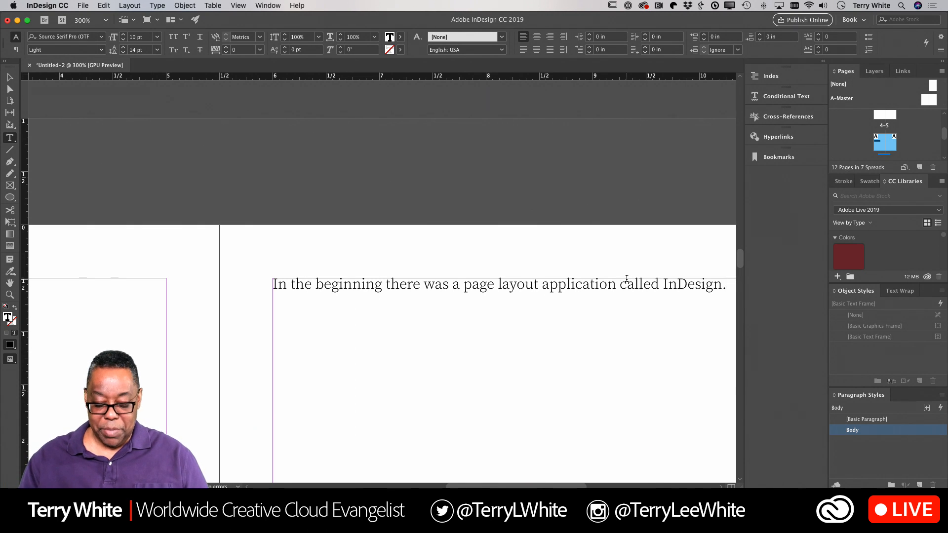
key("super+minus")
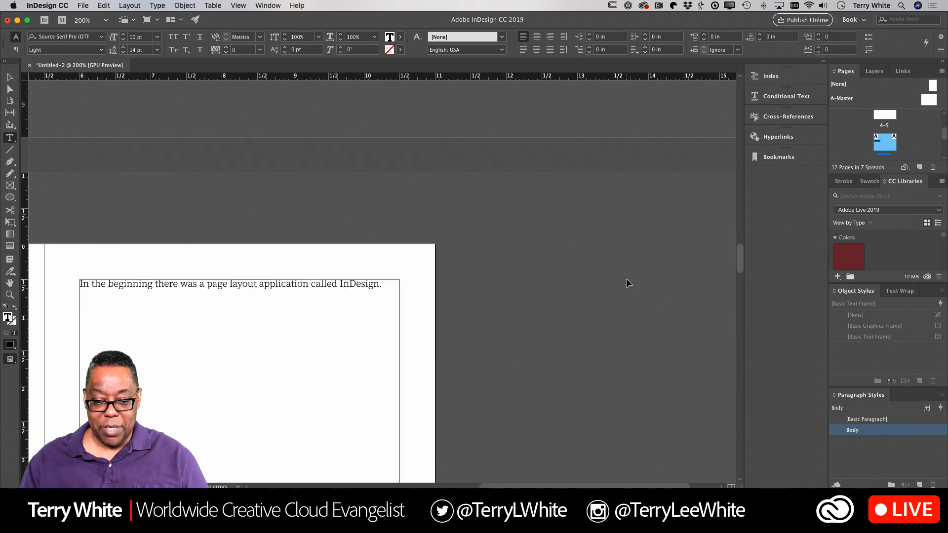
Step: Add a 22 pt 'Getting Started' subtitle on a new line below 'Chapter 1'
scroll(626, 278, "left", 10)
scroll(626, 278, "down", 3)
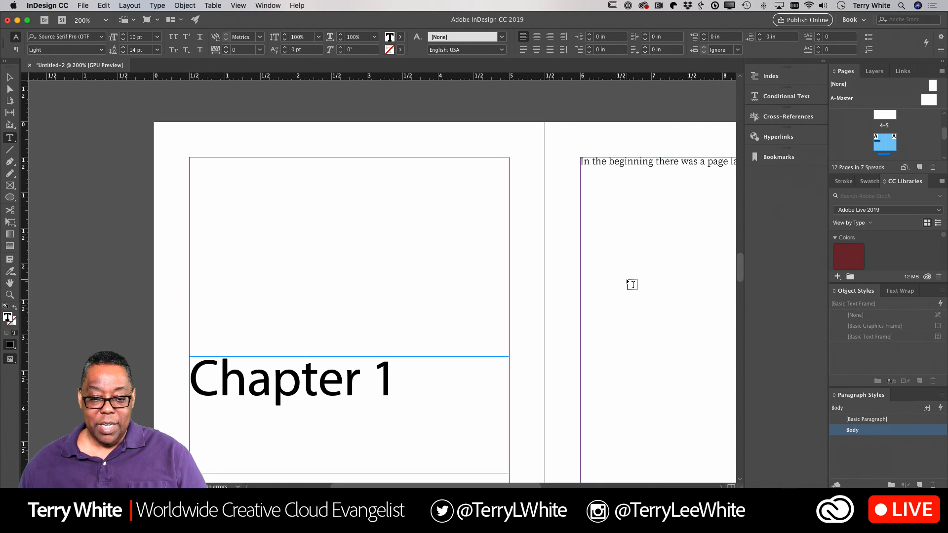
left_click(406, 383)
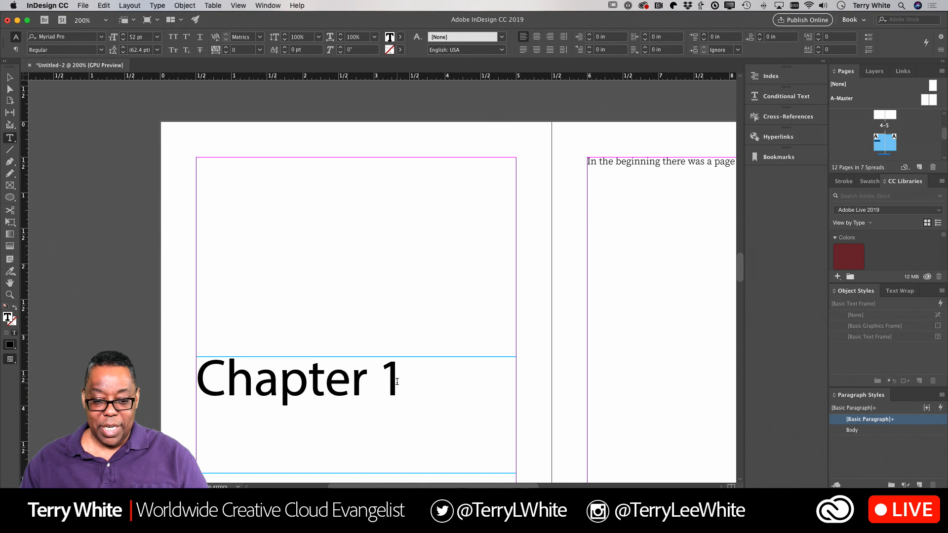
key("Return")
type("Gettin")
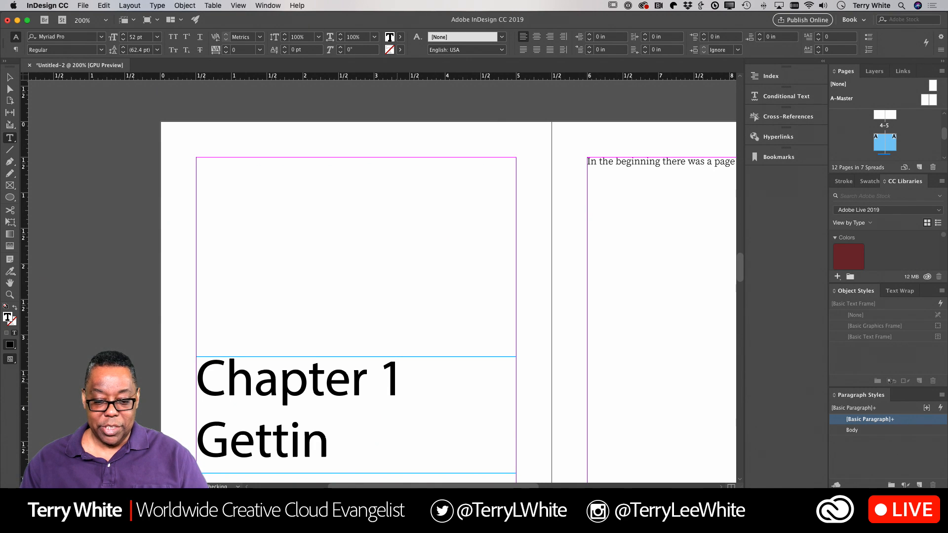
type("g Start-")
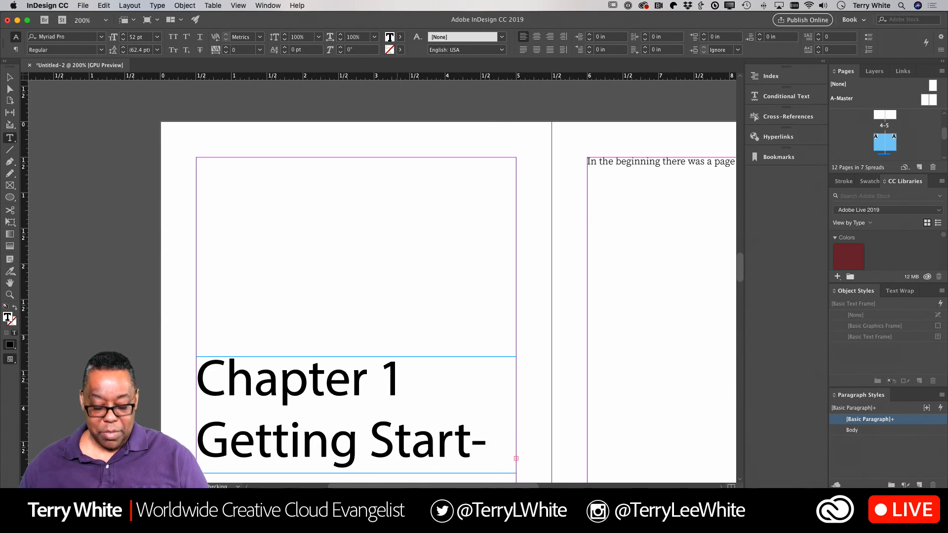
triple_click(203, 441)
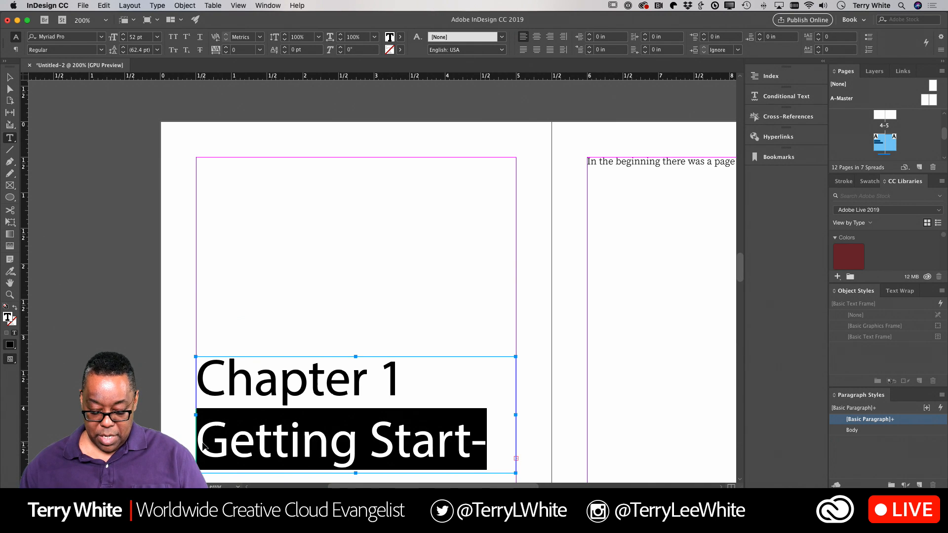
key("super+shift+comma")
key("super+shift+comma")
key("super+shift+comma")
key("super+shift+comma")
key("super+shift+comma")
key("super+shift+comma")
key("super+shift+comma")
key("super+shift+comma")
key("super+shift+comma")
key("super+shift+comma")
key("super+shift+comma")
key("super+shift+comma")
key("super+shift+comma")
key("super+shift+comma")
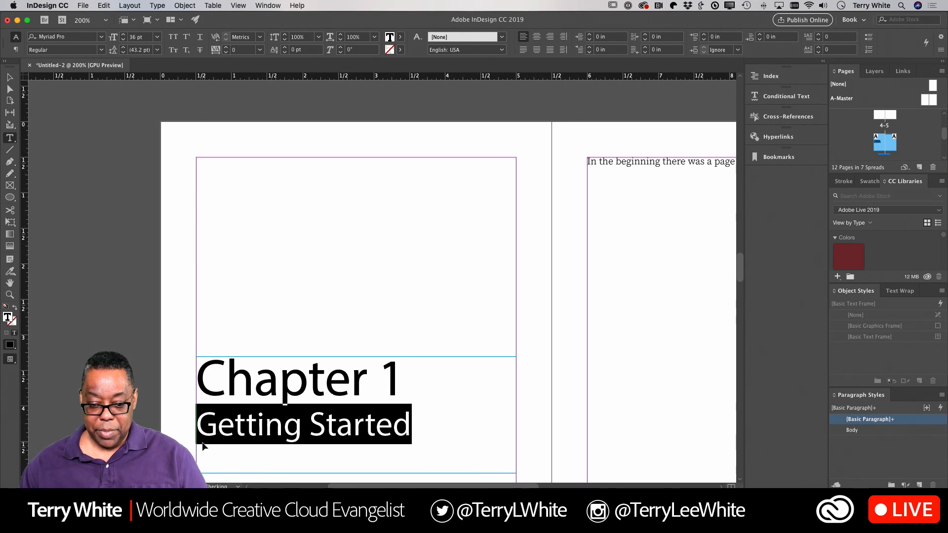
key("super+shift+comma")
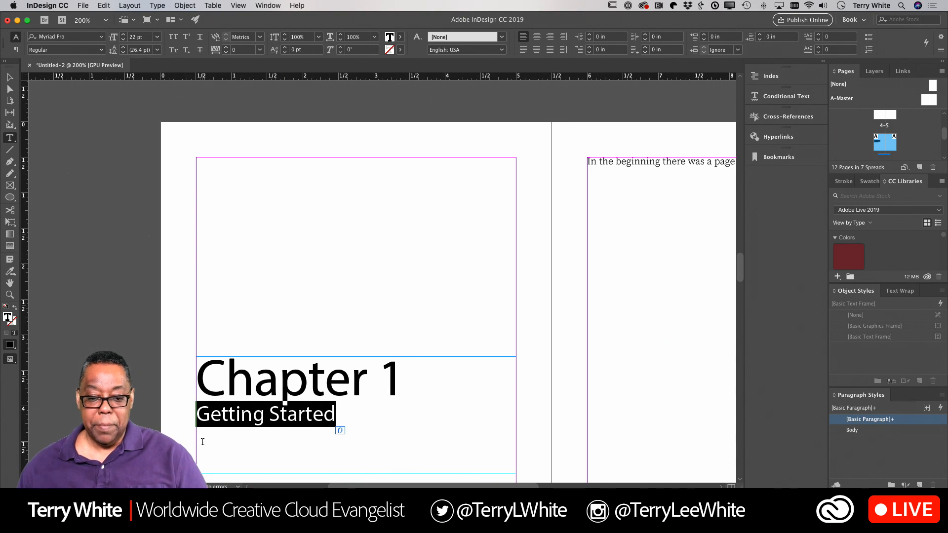
left_click(404, 379)
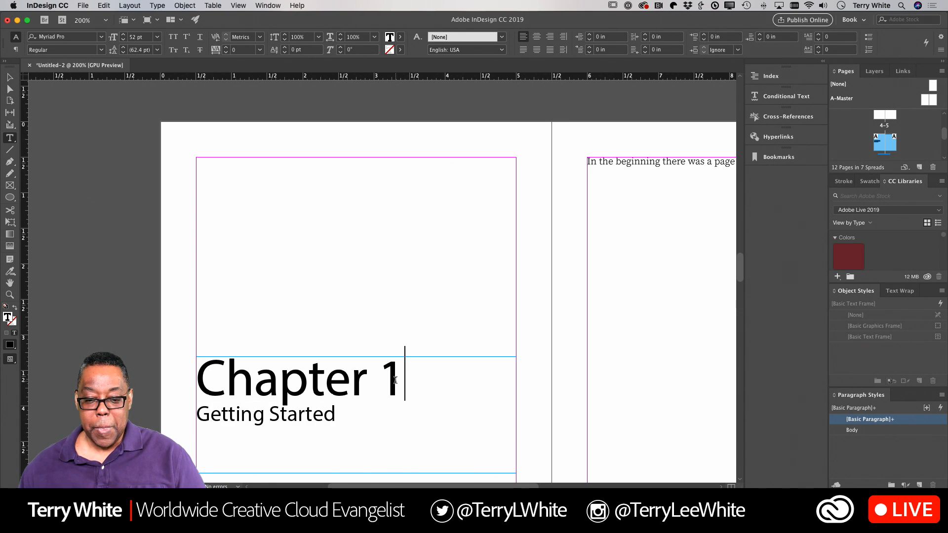
left_click_drag(404, 378, 255, 378)
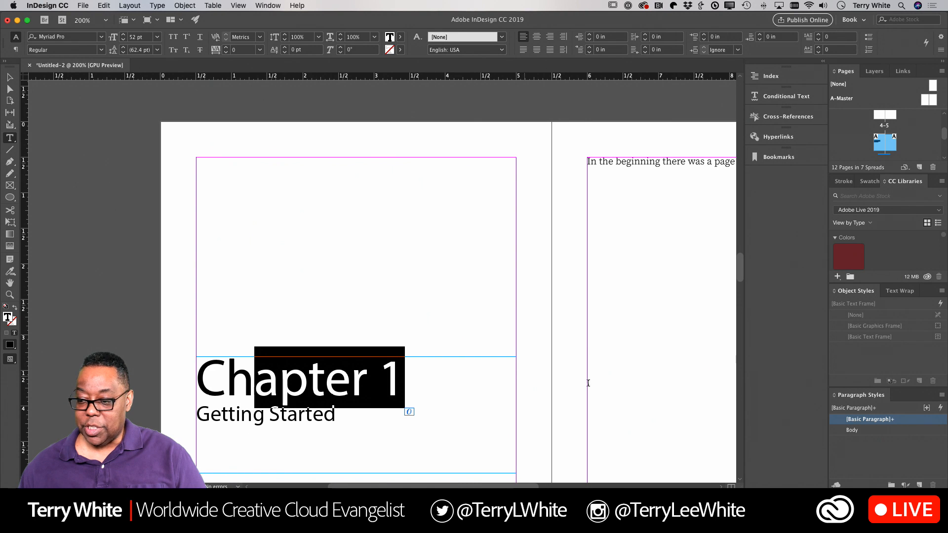
Step: Create a paragraph style named Chapter Number from the 52 pt Chapter 1 heading
left_click(919, 485)
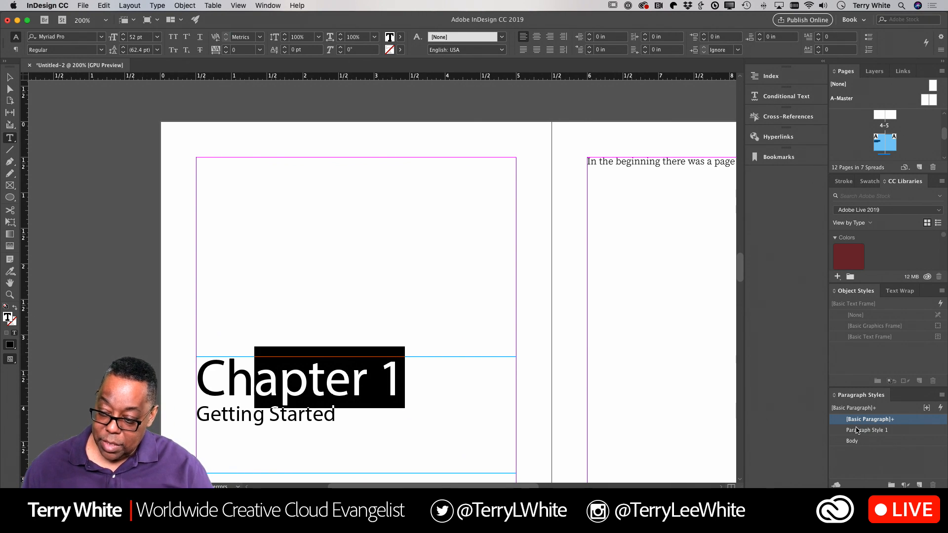
double_click(859, 430)
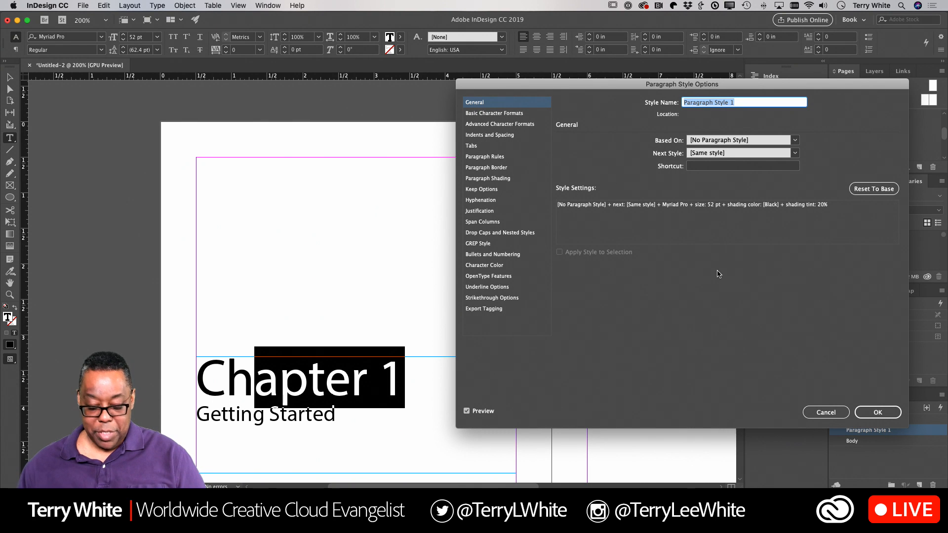
type("Chapter Number")
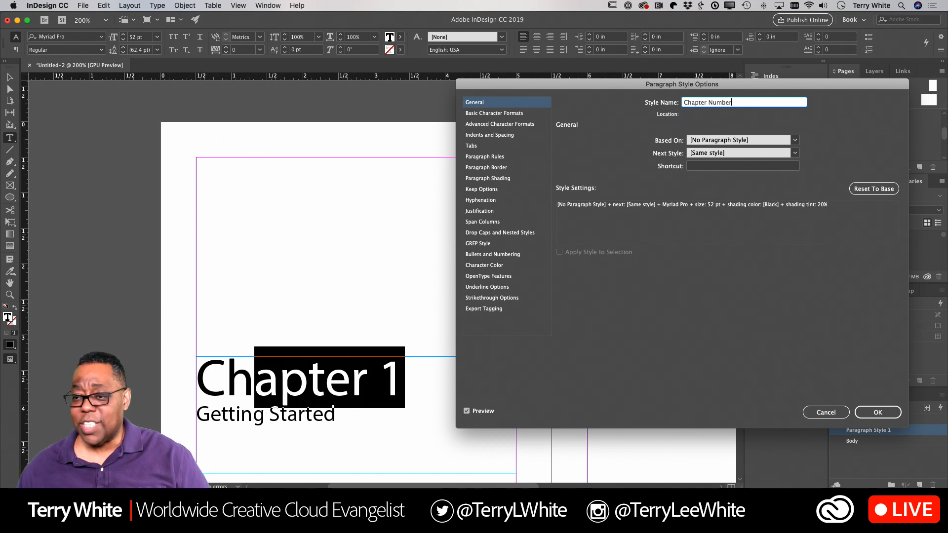
left_click(874, 413)
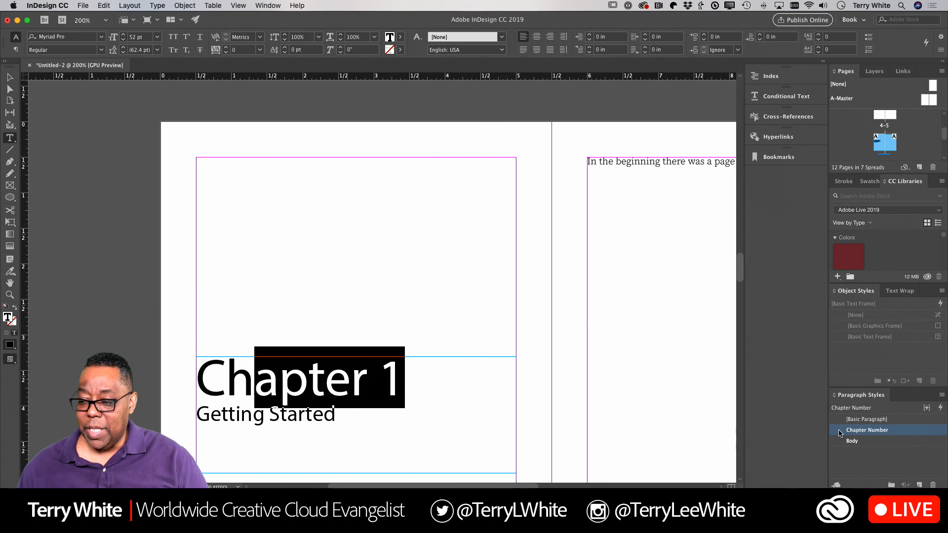
left_click(237, 418)
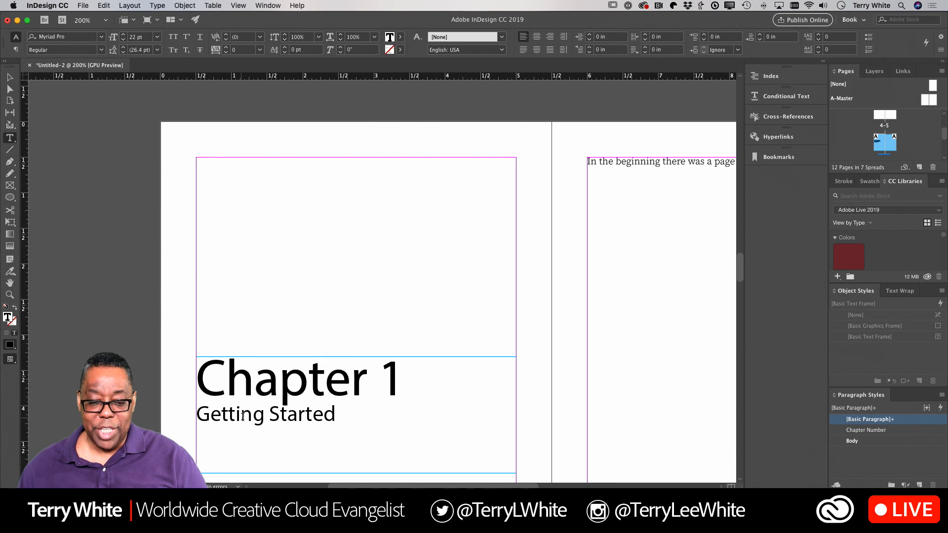
Step: Create a paragraph style named Chapter from the 22 pt Getting Started subtitle
left_click_drag(330, 415, 270, 418)
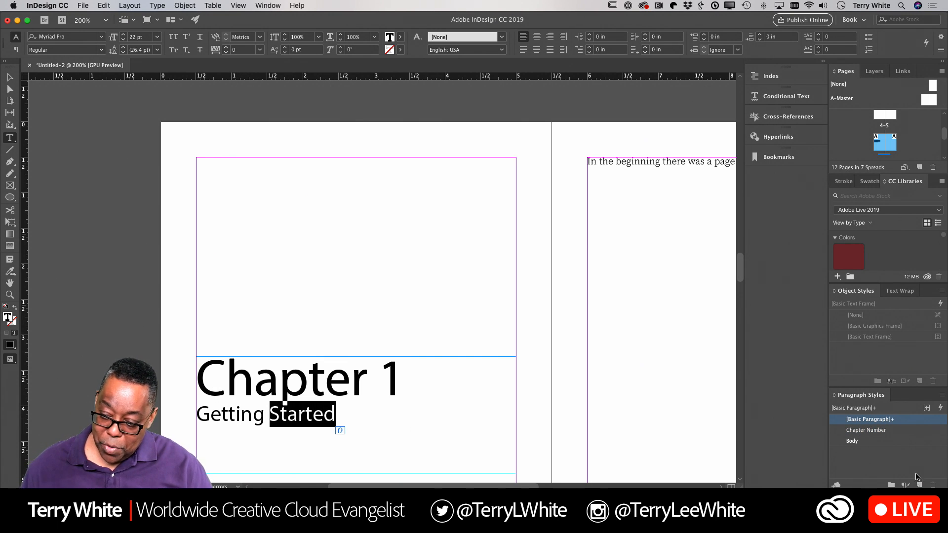
left_click(375, 376)
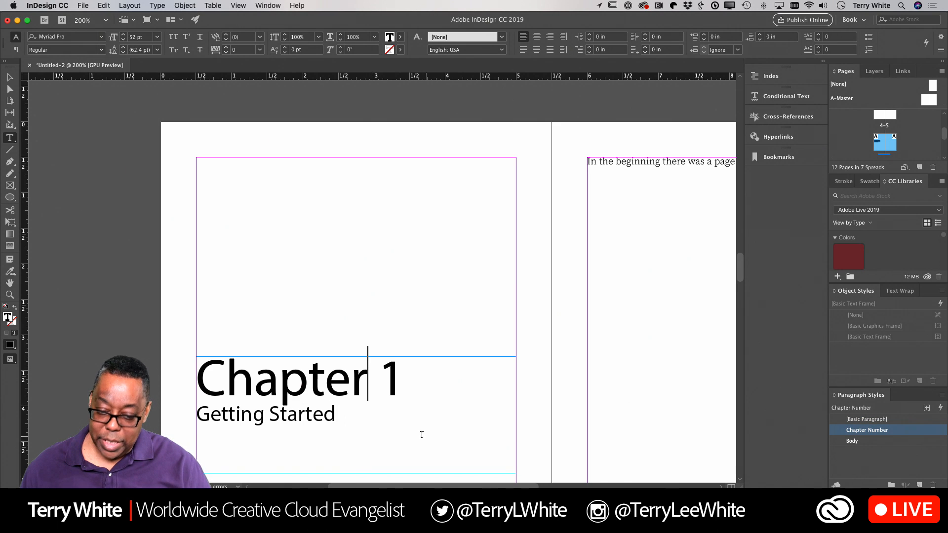
left_click_drag(336, 415, 298, 417)
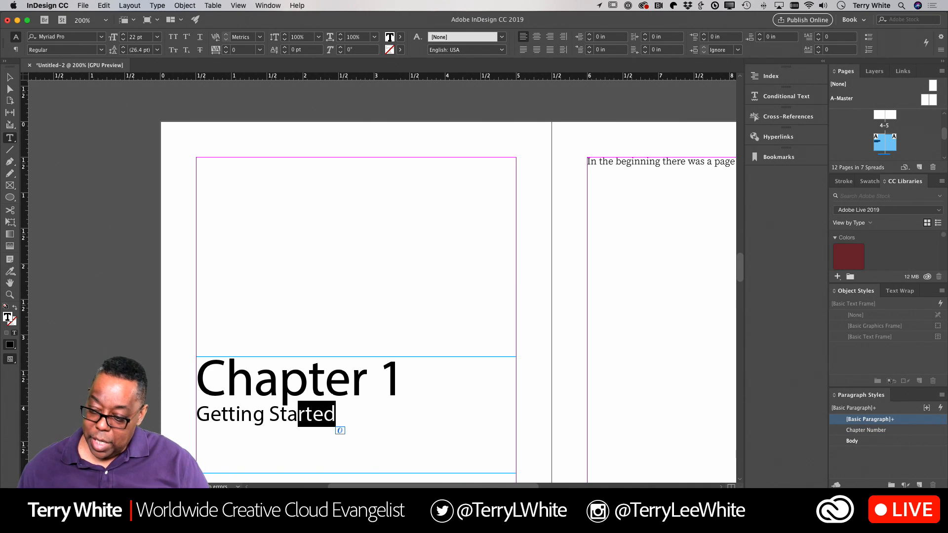
left_click(919, 485)
double_click(867, 431)
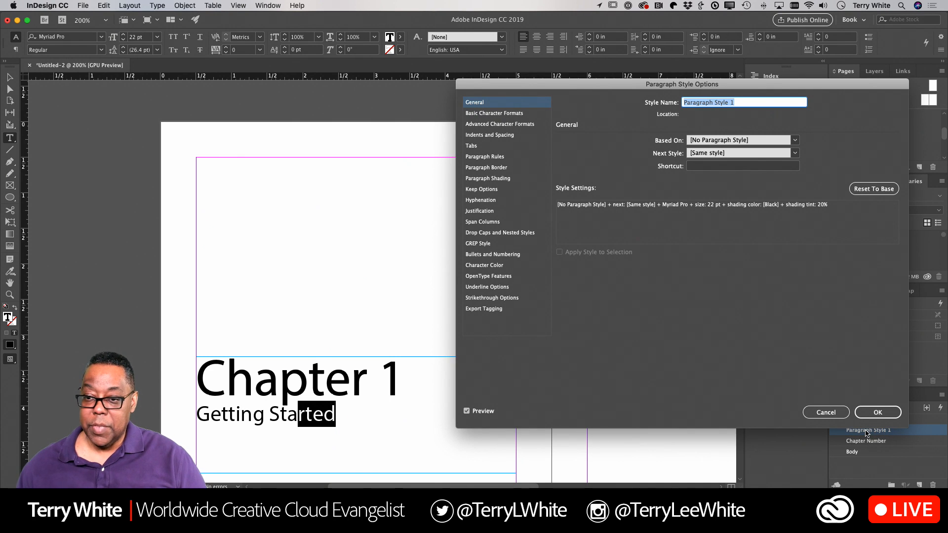
type("Chapte")
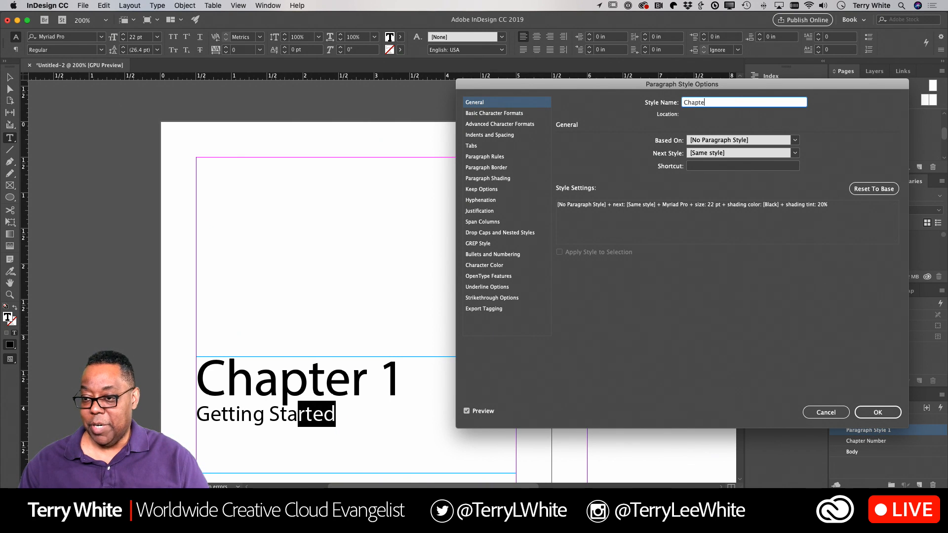
type("r")
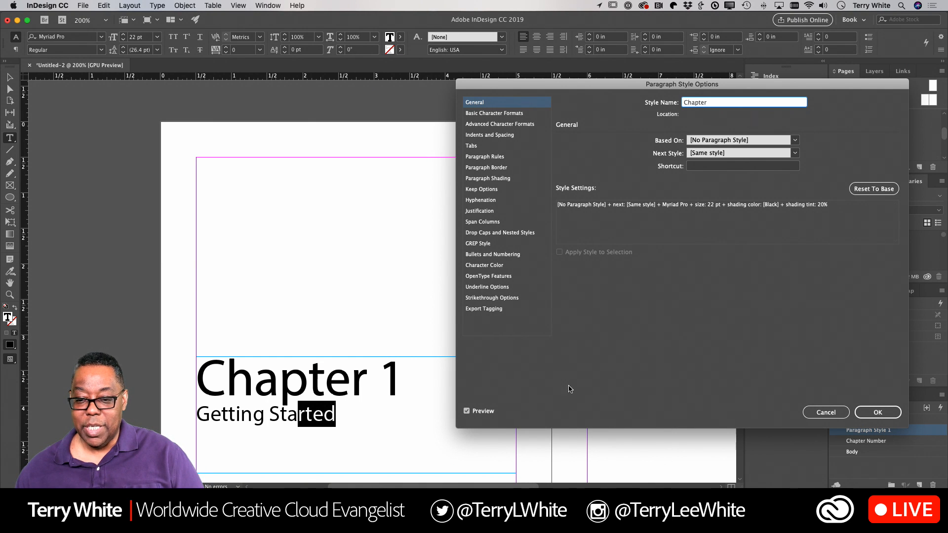
left_click(878, 413)
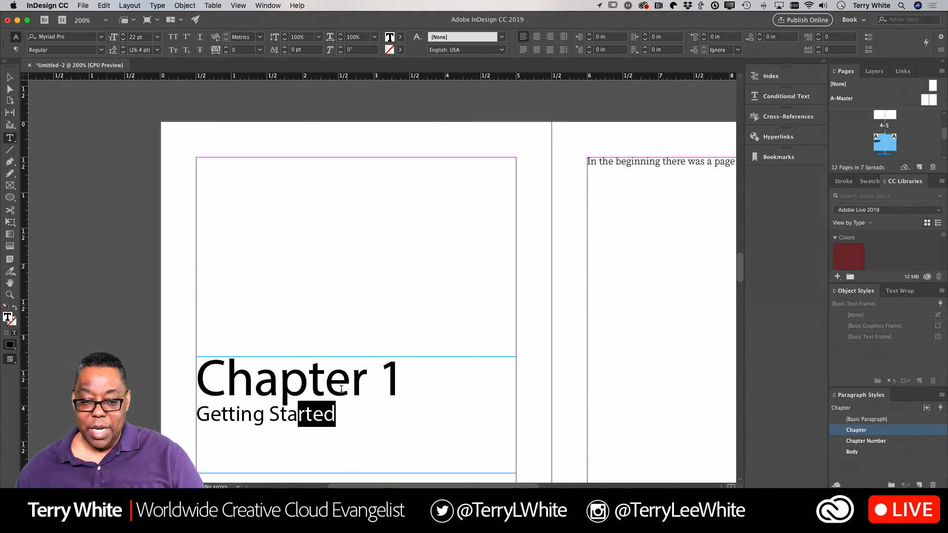
left_click(324, 393)
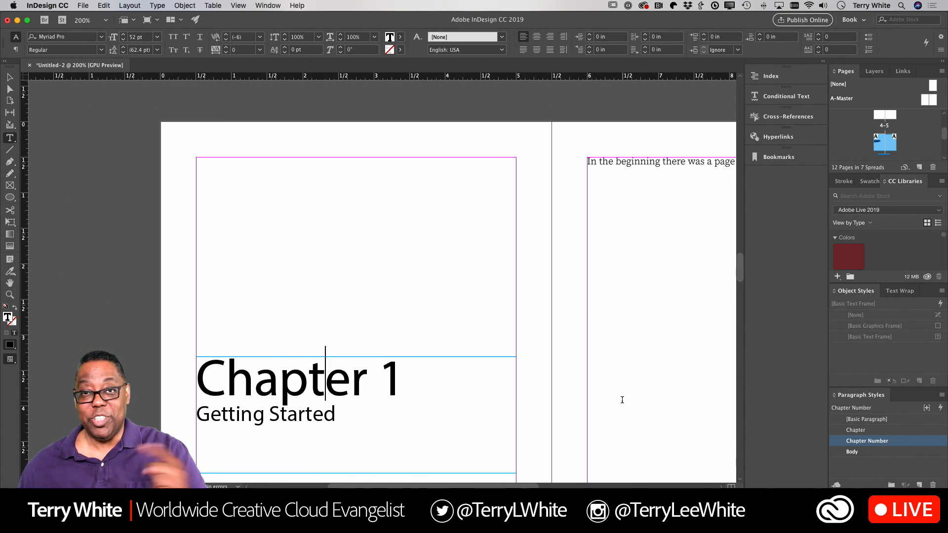
Step: Fill page 5's body frame with placeholder text after its opening InDesign sentence
scroll(616, 248, "right", 1)
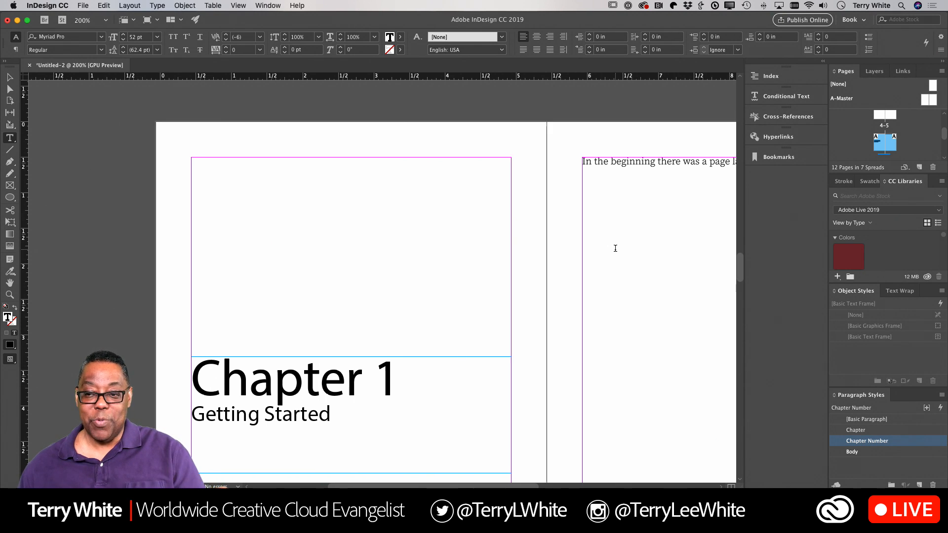
scroll(616, 248, "right", 5)
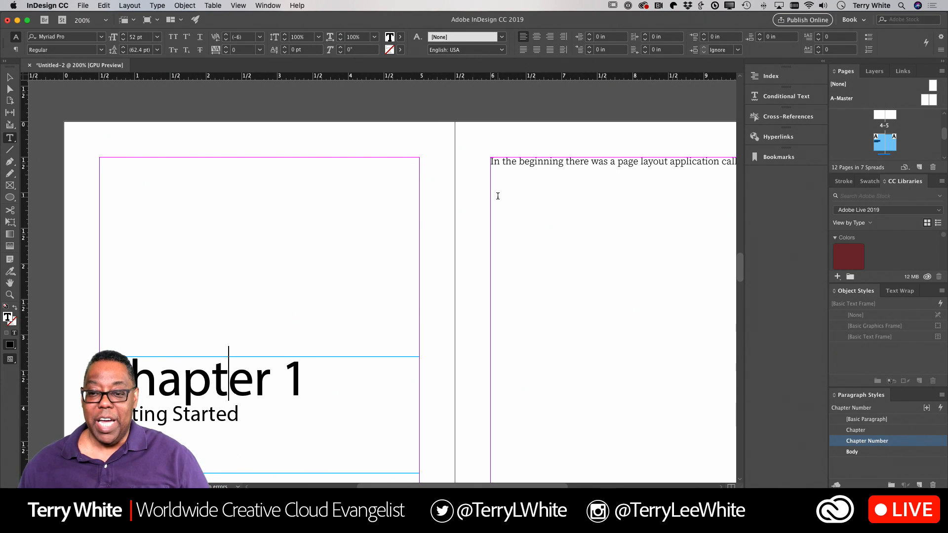
scroll(505, 197, "right", 3)
scroll(505, 197, "right", 3)
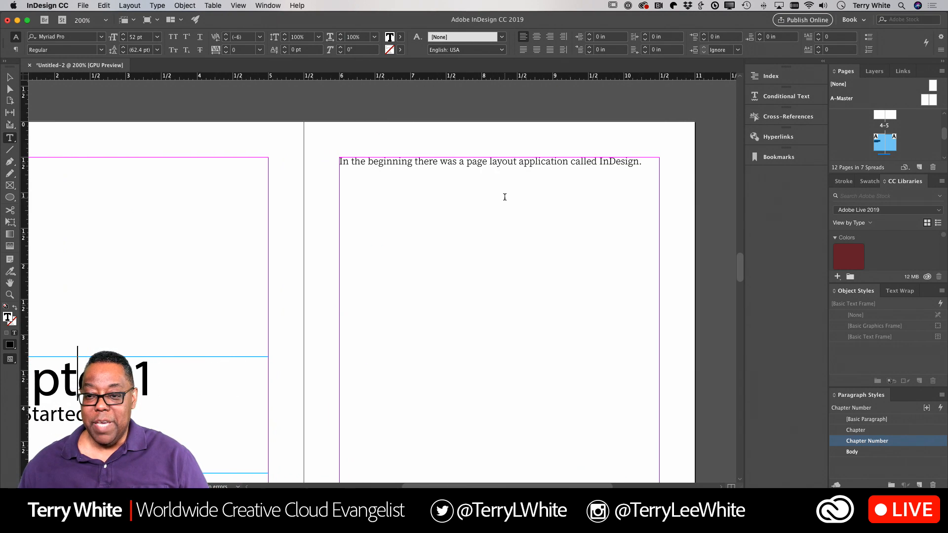
left_click(646, 163)
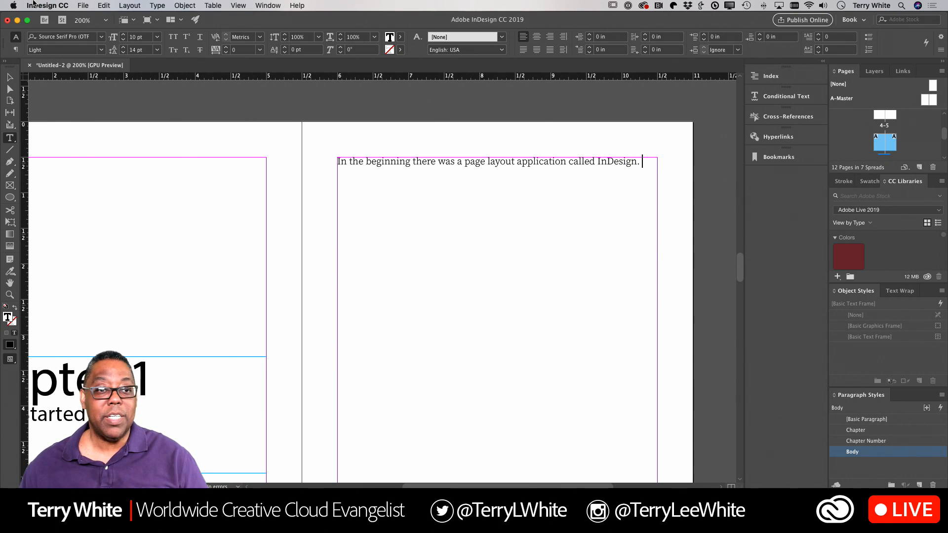
left_click(157, 6)
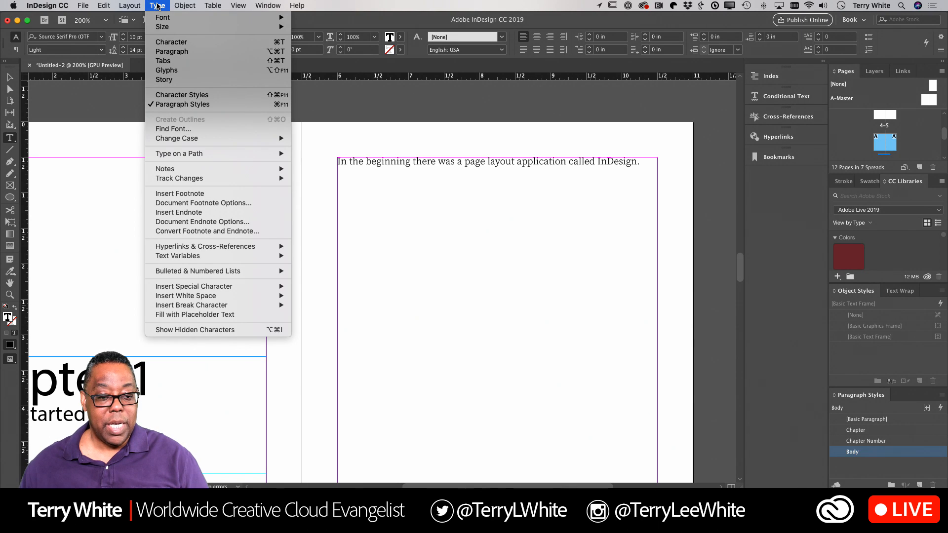
left_click(197, 315)
scroll(428, 295, "down", 10)
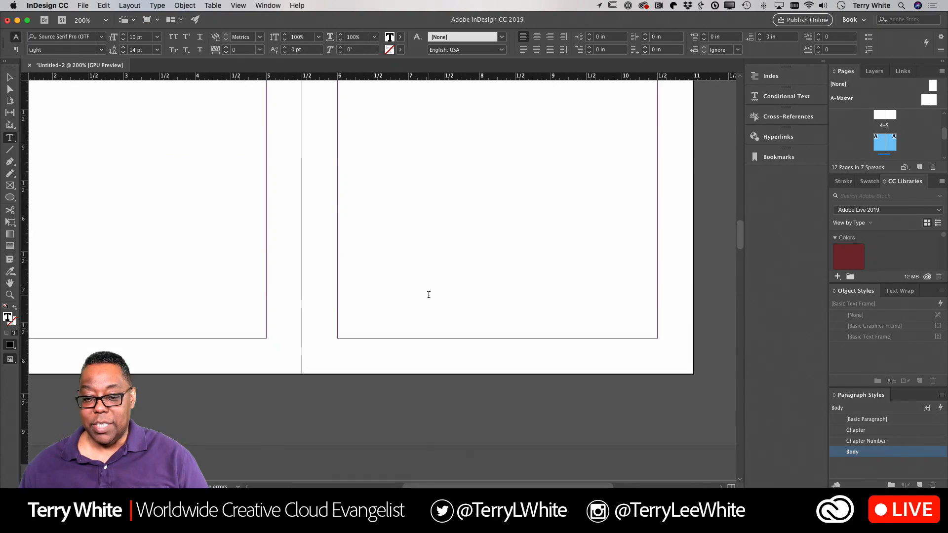
scroll(429, 295, "up", 8)
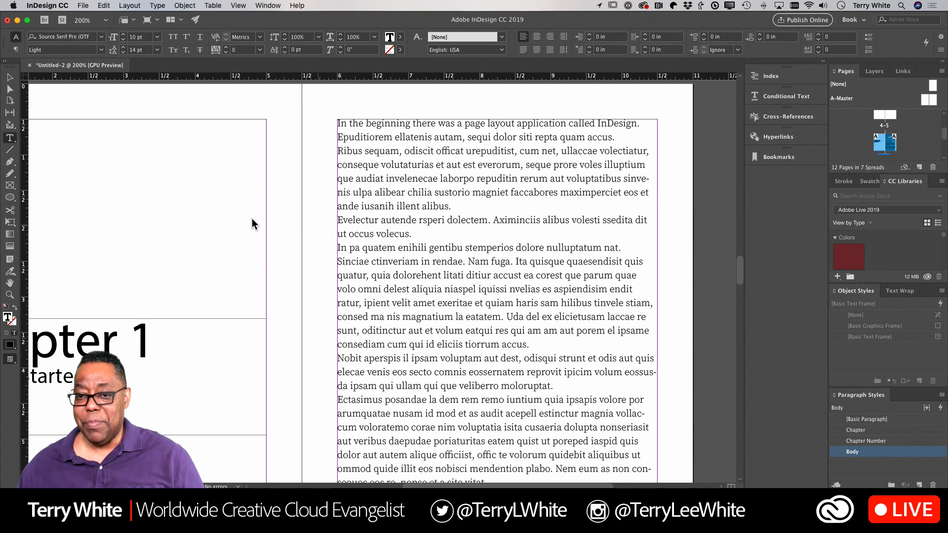
Step: Deselect the text frame and scroll the Adobe Live 2019 library to its image thumbnails
key("Escape")
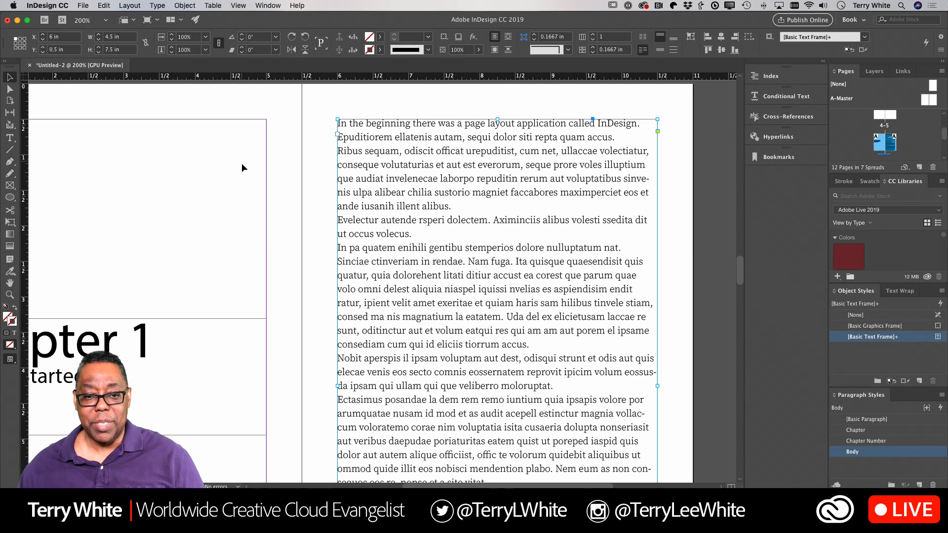
left_click(327, 216)
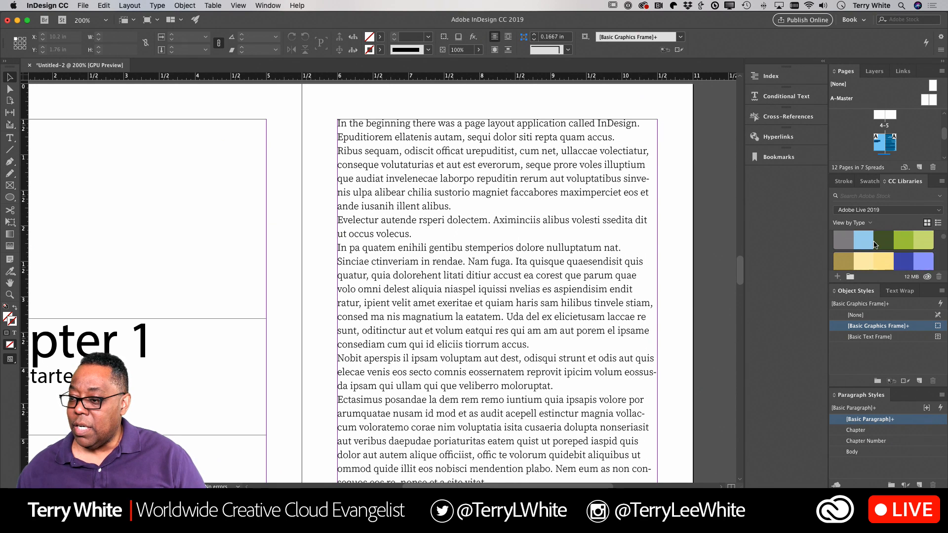
scroll(874, 244, "down", 5)
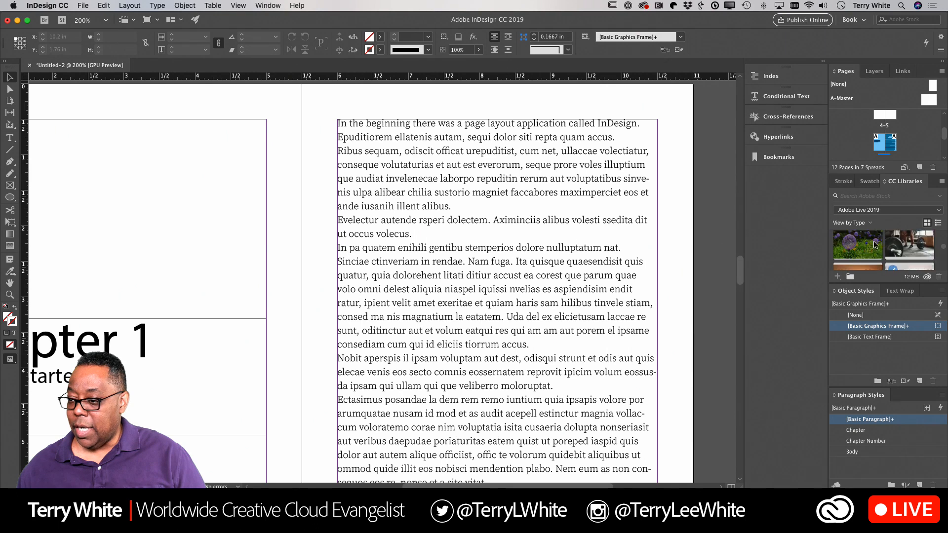
scroll(875, 244, "down", 5)
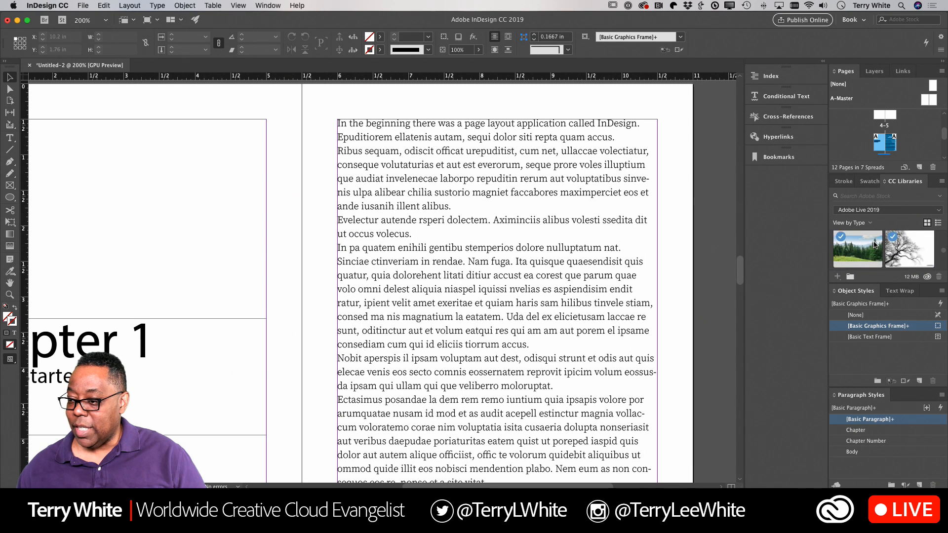
scroll(874, 244, "down", 5)
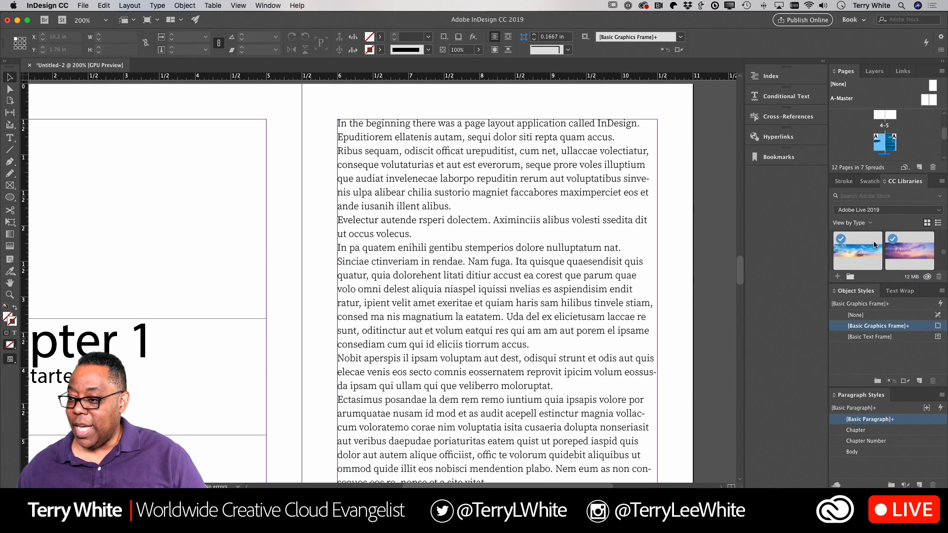
scroll(874, 245, "down", 5)
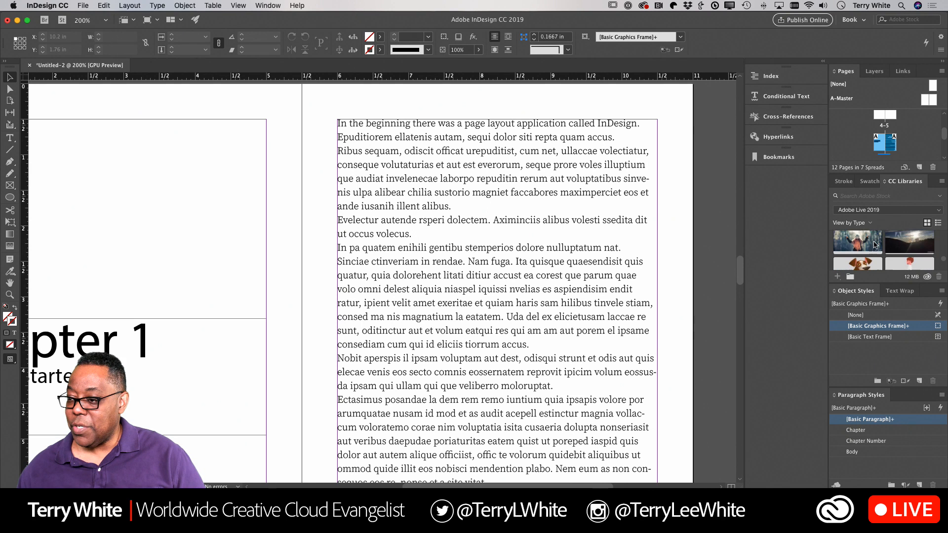
scroll(875, 245, "down", 5)
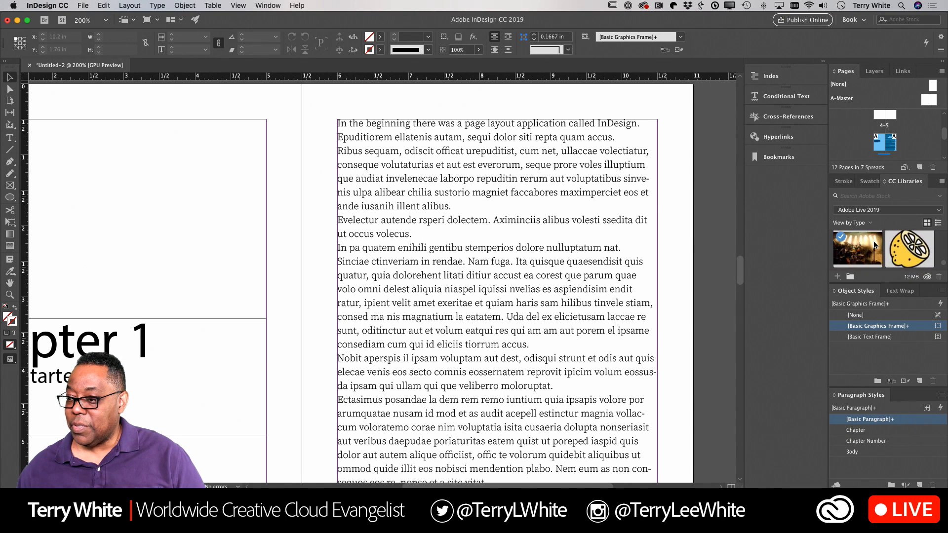
scroll(874, 244, "up", 3)
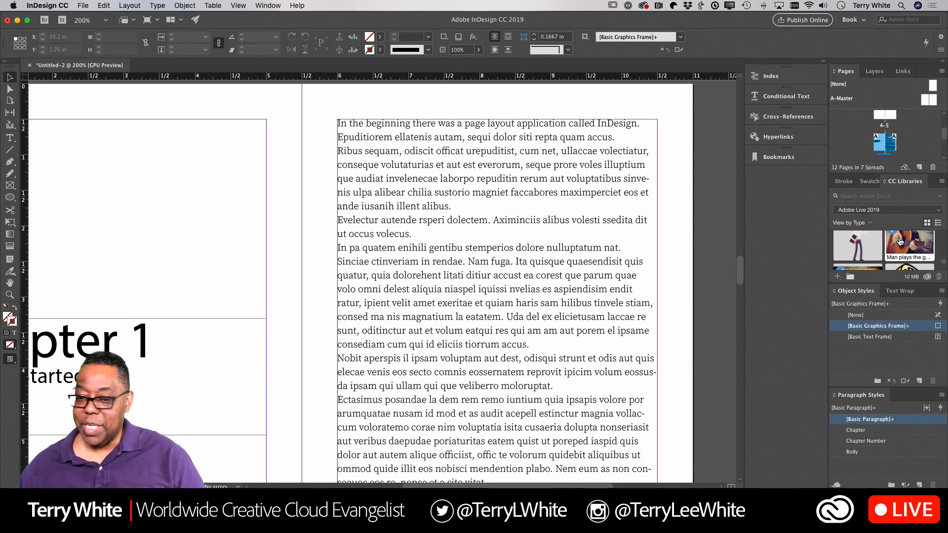
Step: Place the guitar-player photo on page 5 with bounding-box text wrap at 0.125 in offsets
left_click_drag(900, 241, 495, 346)
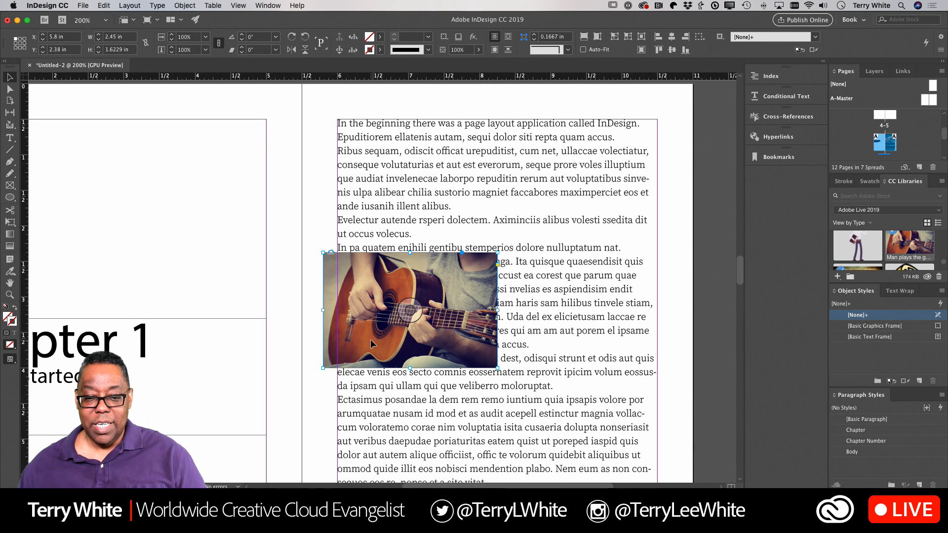
left_click_drag(370, 339, 376, 340)
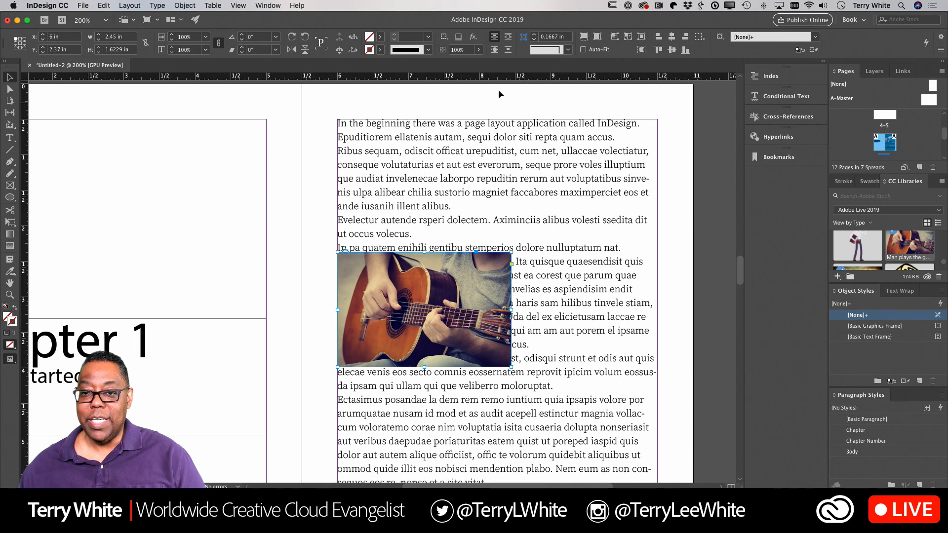
left_click(508, 39)
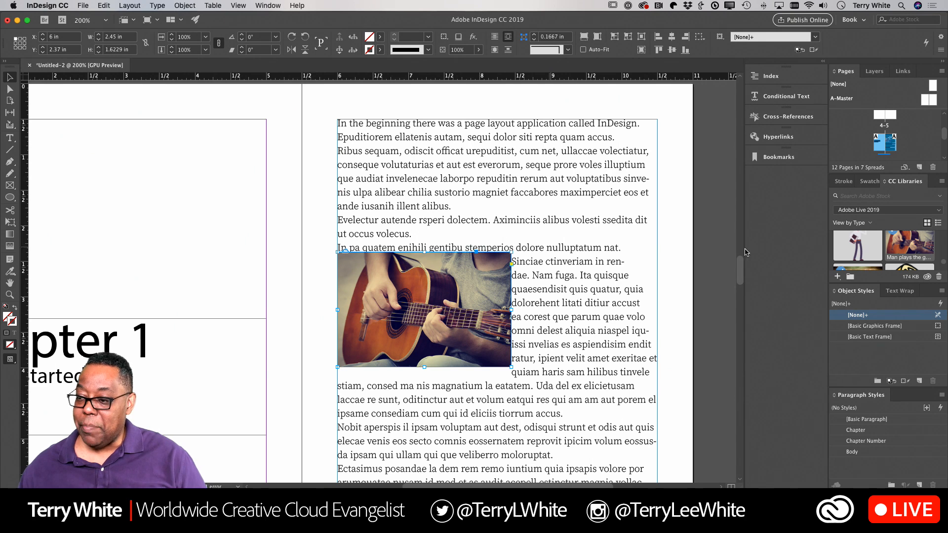
left_click(899, 292)
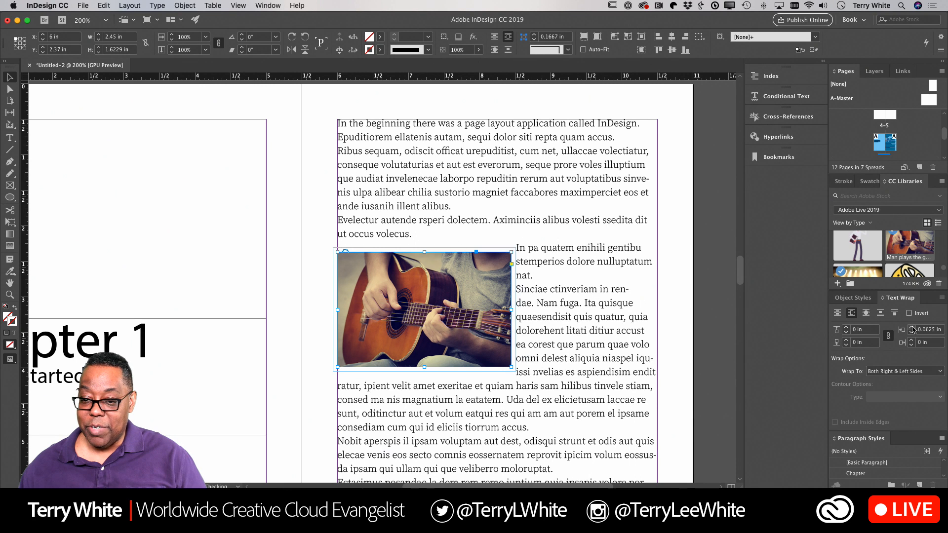
left_click(912, 328)
left_click(912, 328)
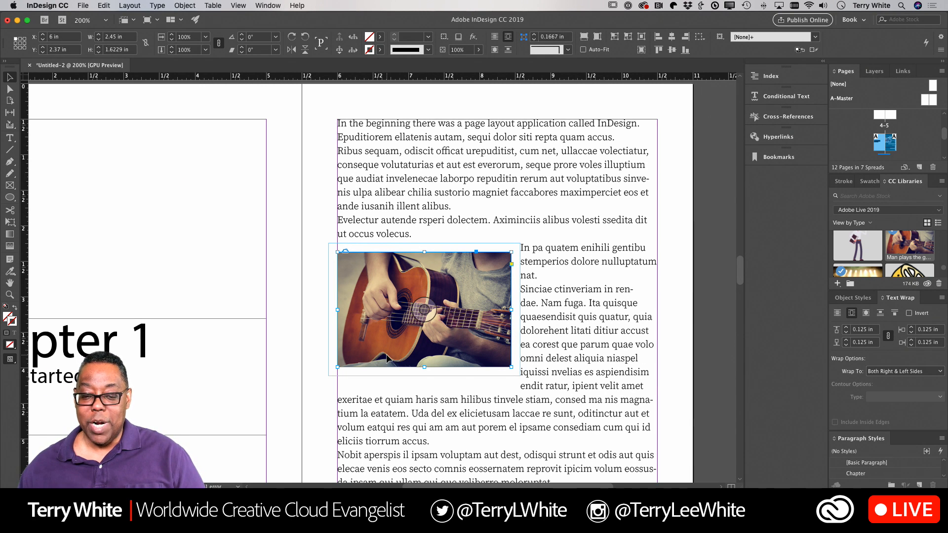
left_click_drag(387, 359, 388, 424)
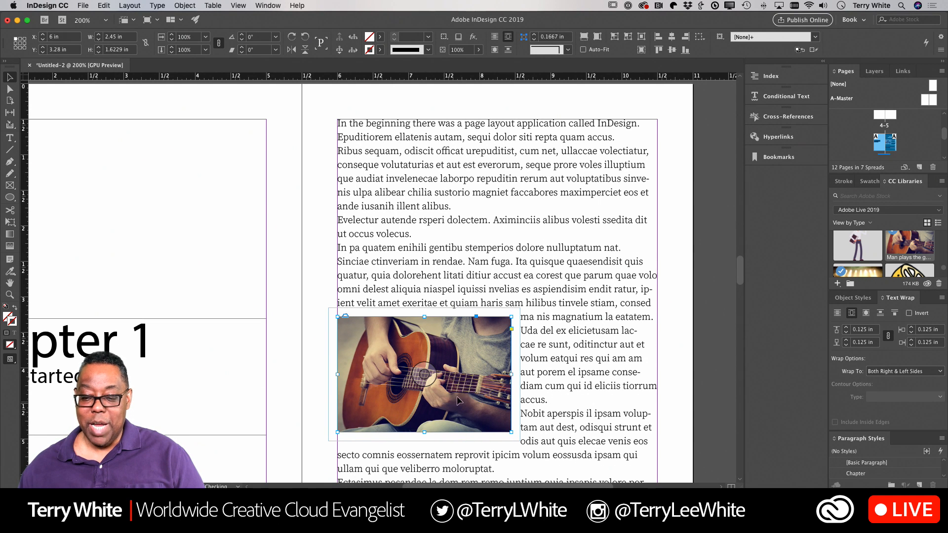
Step: Deselect the guitar photo, leaving body text flowing down its right side
left_click(314, 272)
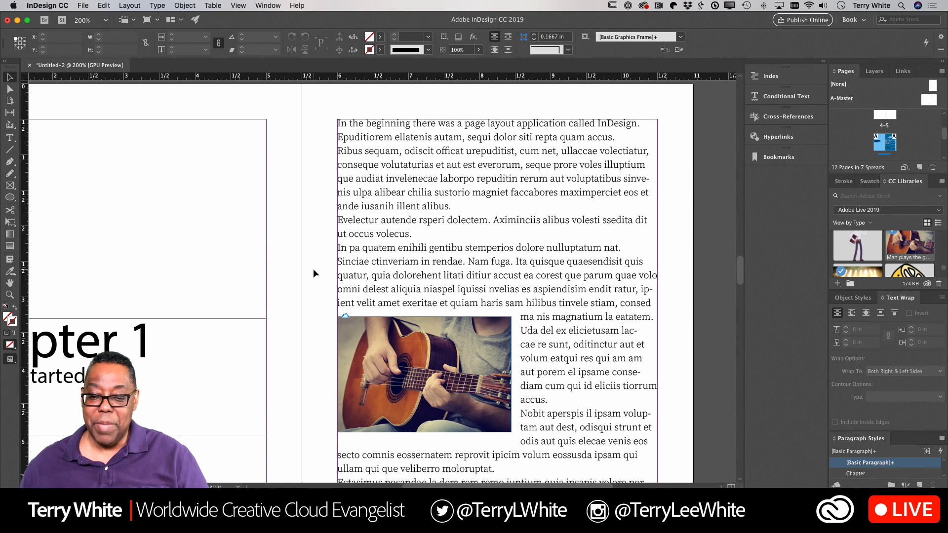
Step: Remove the guitar photo's text wrap and cut it from page 5
left_click(397, 366)
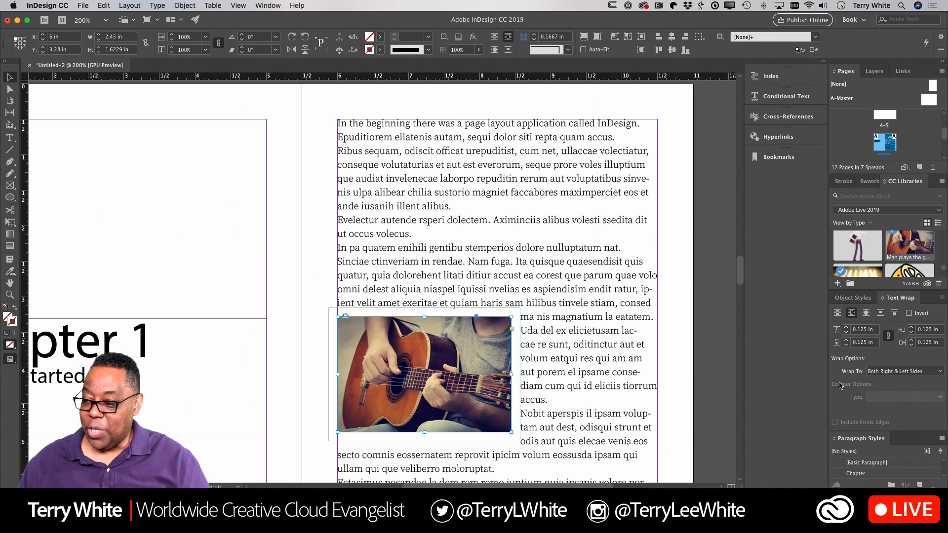
left_click(837, 315)
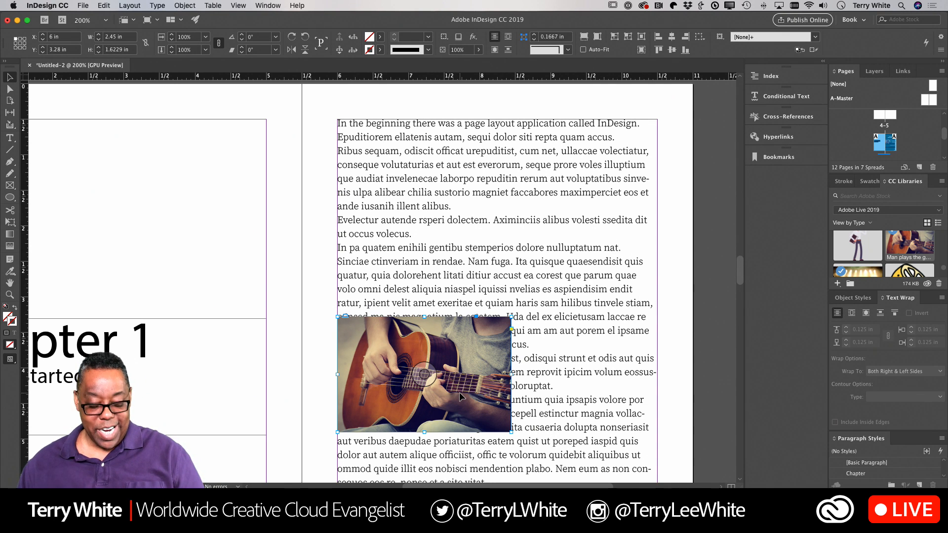
left_click(103, 6)
left_click(112, 41)
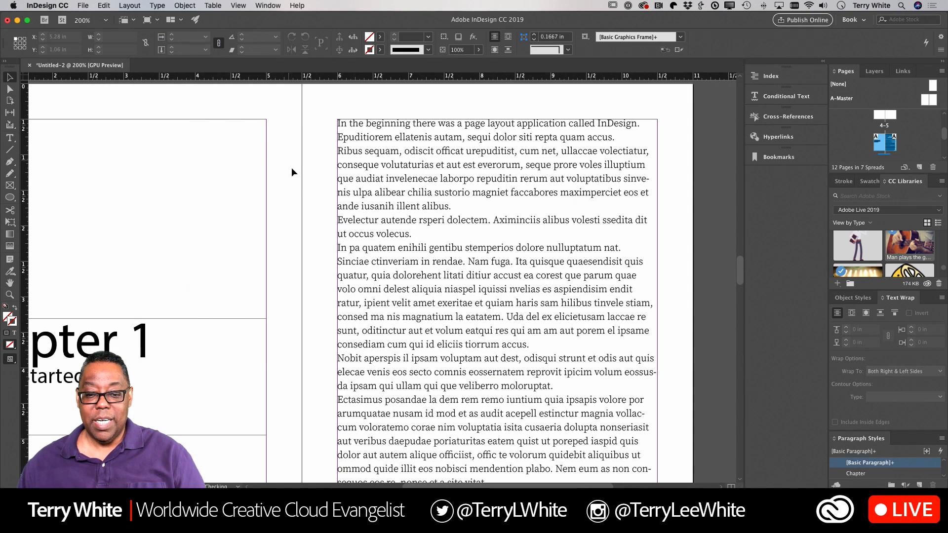
Step: Add an empty paragraph after the one ending 'tiorrum accus.'
double_click(535, 346)
key("Return")
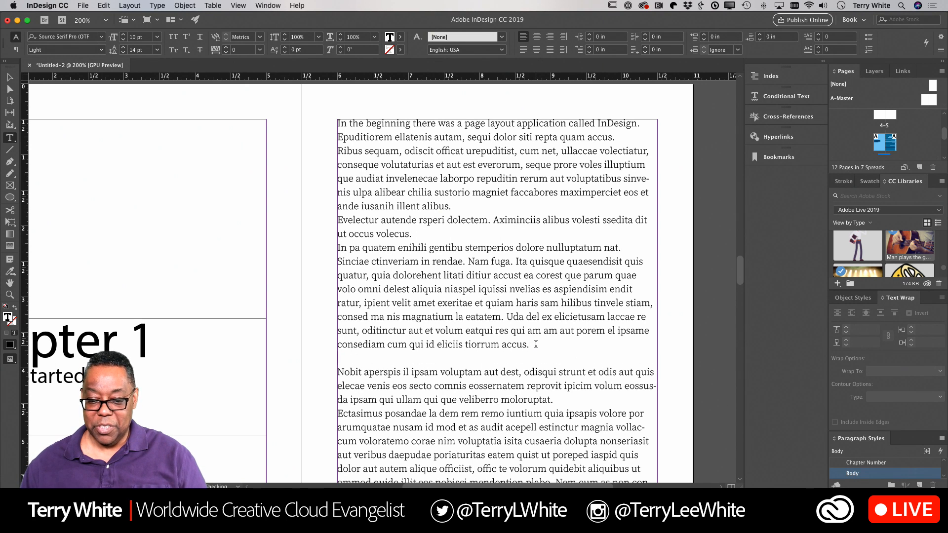
left_click(103, 6)
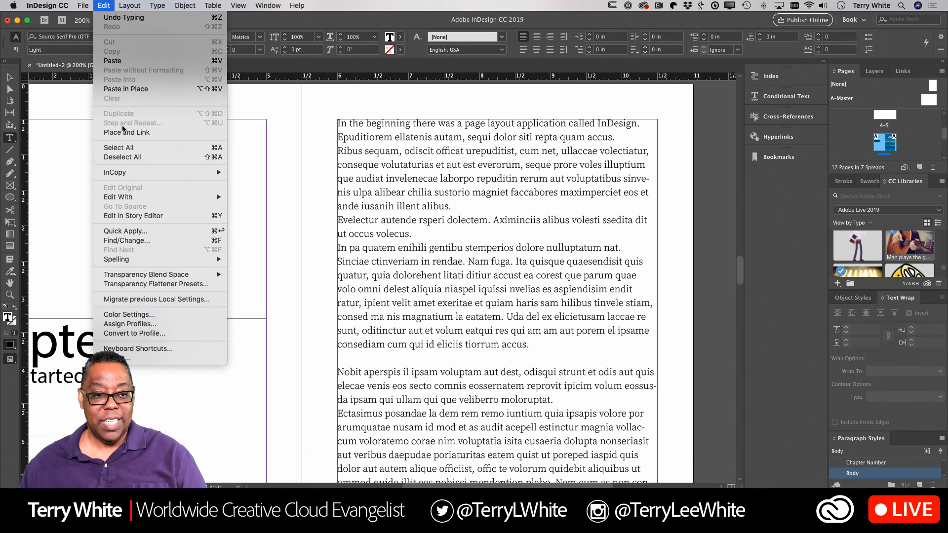
Step: Paste the guitar photo inline in the blank paragraph and set its wrap to Jump Object
left_click(128, 62)
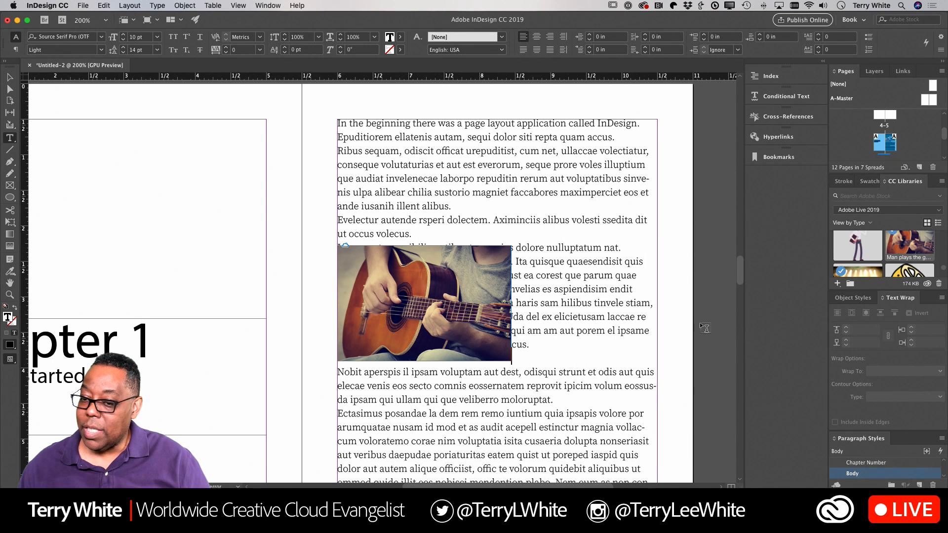
left_click(9, 77)
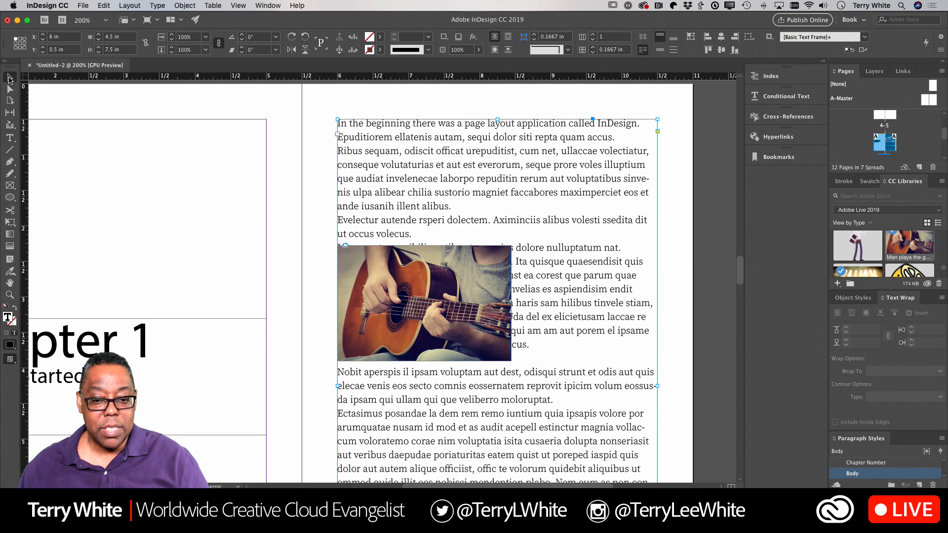
left_click(491, 311)
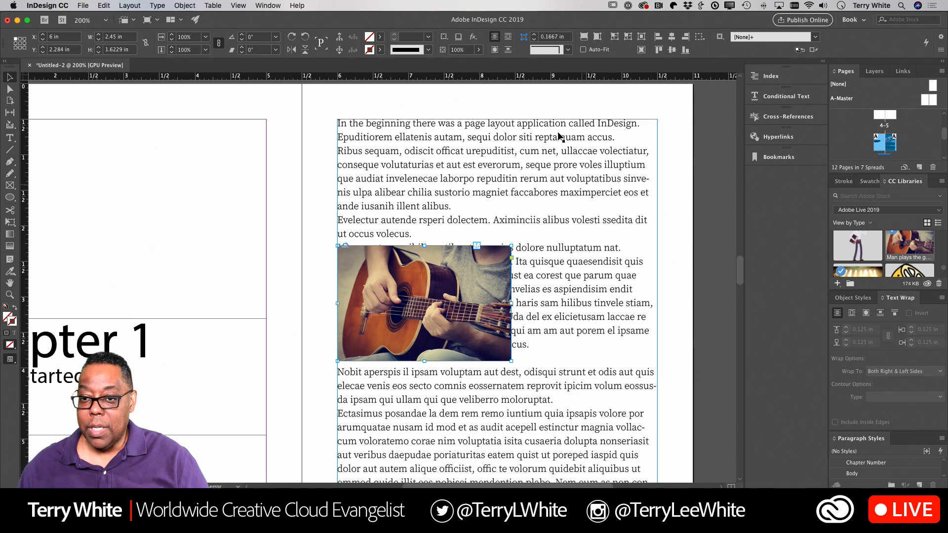
left_click(508, 37)
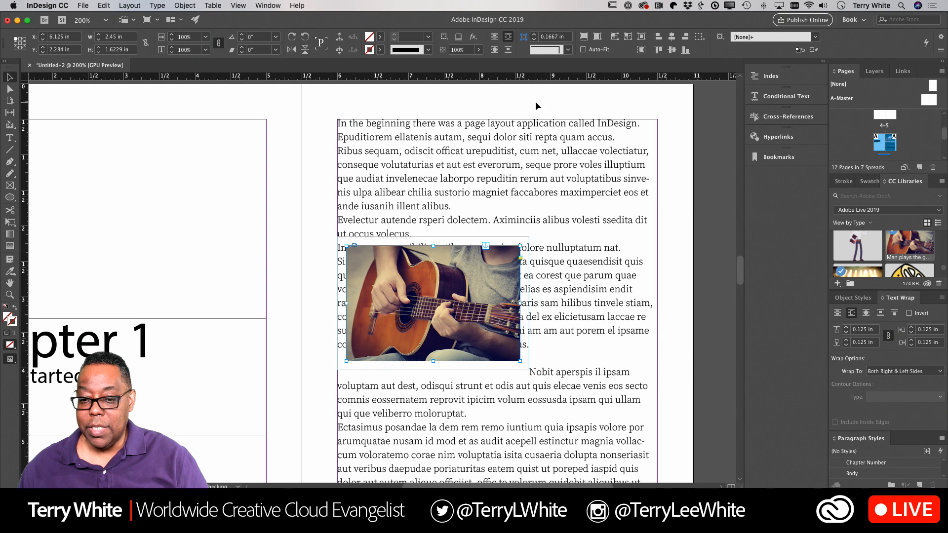
left_click(508, 50)
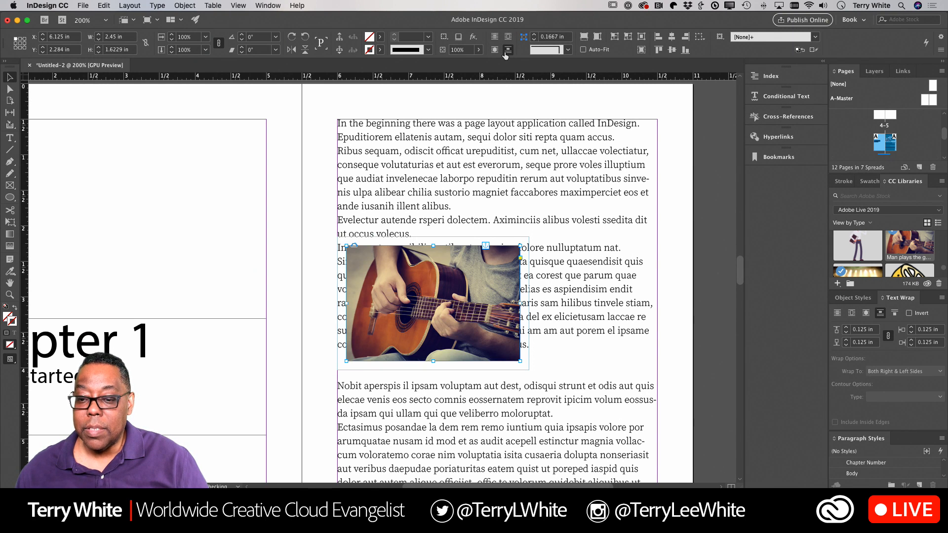
left_click(494, 36)
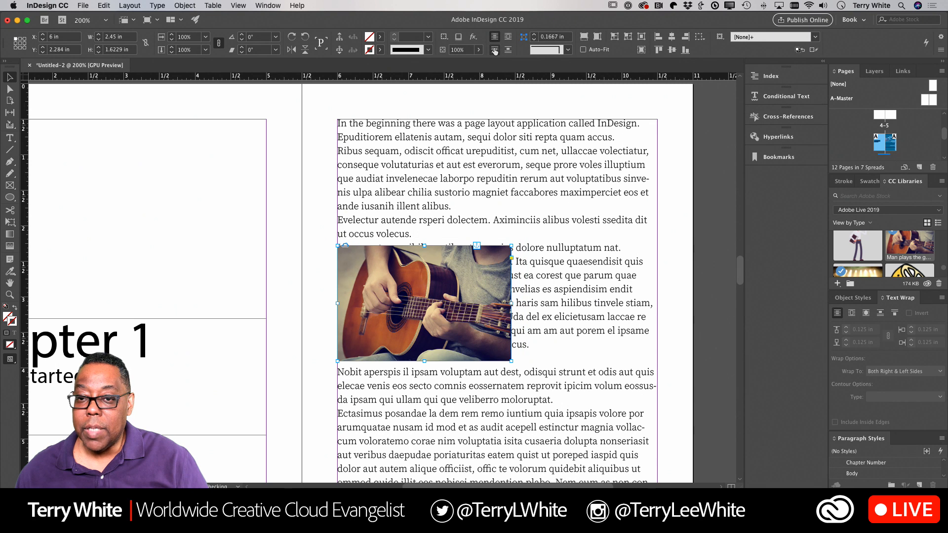
left_click(879, 316)
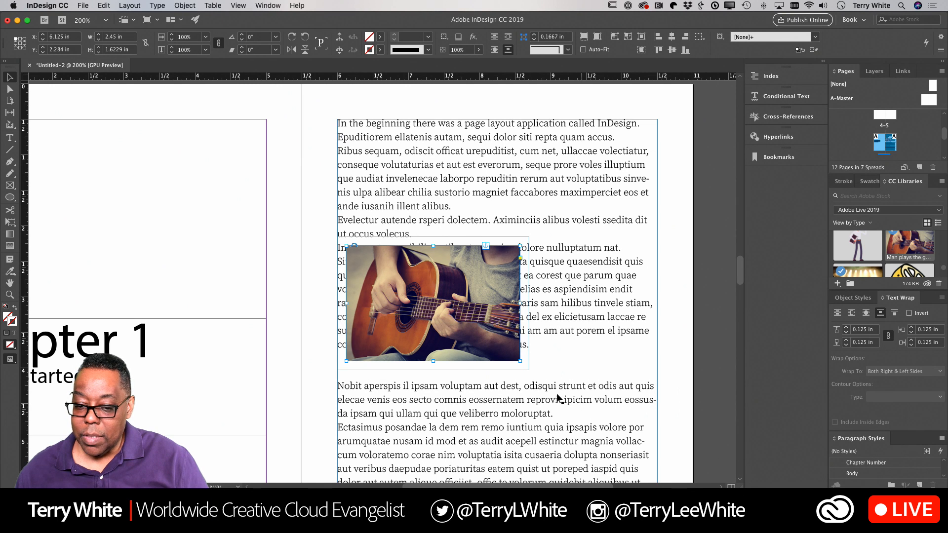
left_click(539, 359)
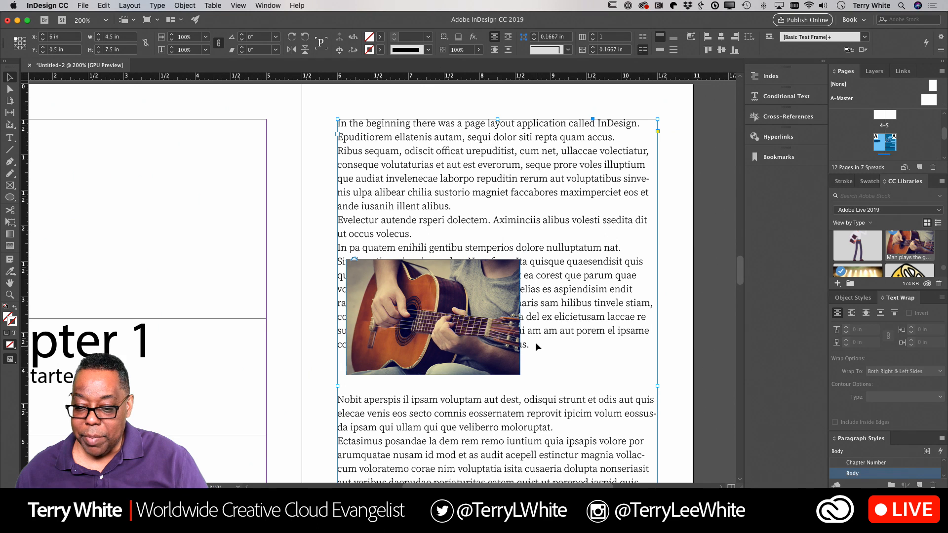
Step: Add blank lines after 'tiorrum accus.' so the inline guitar photo gets its own line
double_click(533, 344)
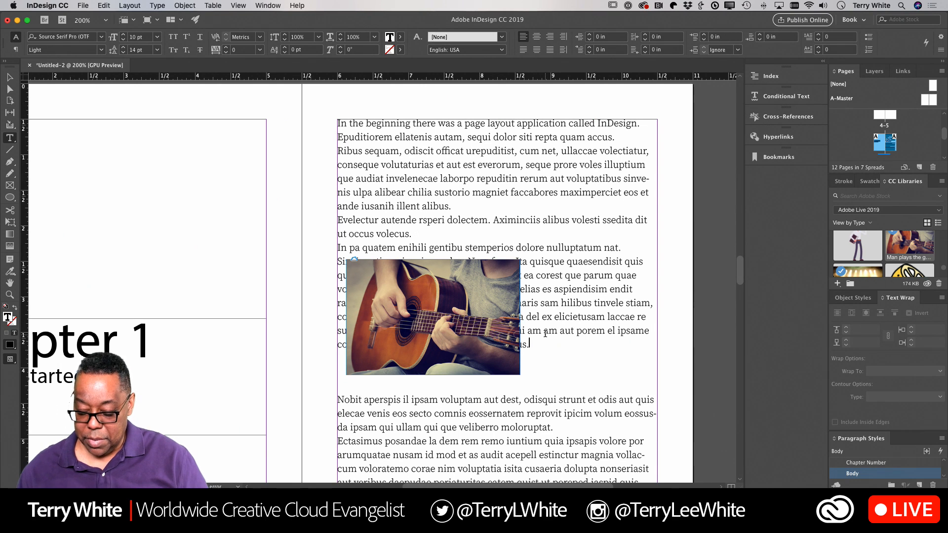
key("Return")
key("Return")
key("Return")
key("Return")
key("Return")
key("Return")
key("Return")
key("Return")
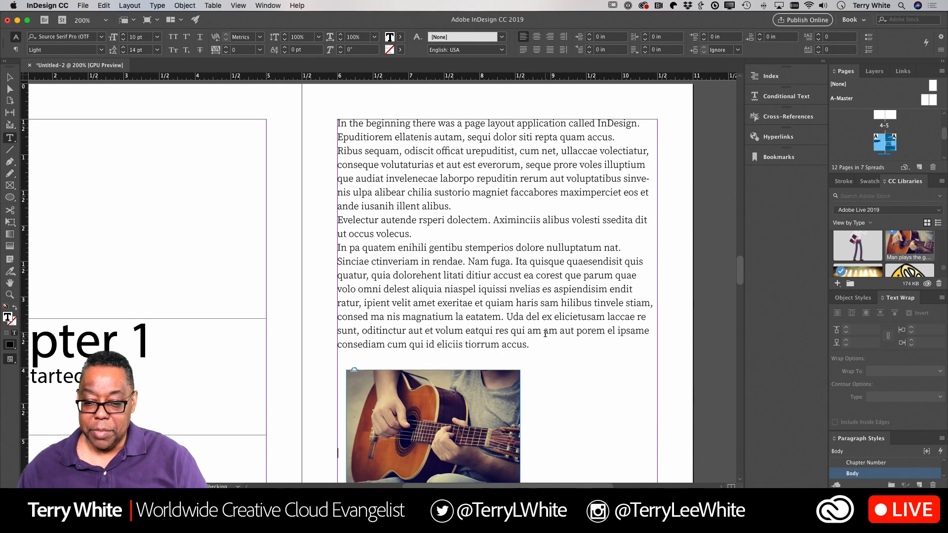
scroll(542, 366, "down", 4)
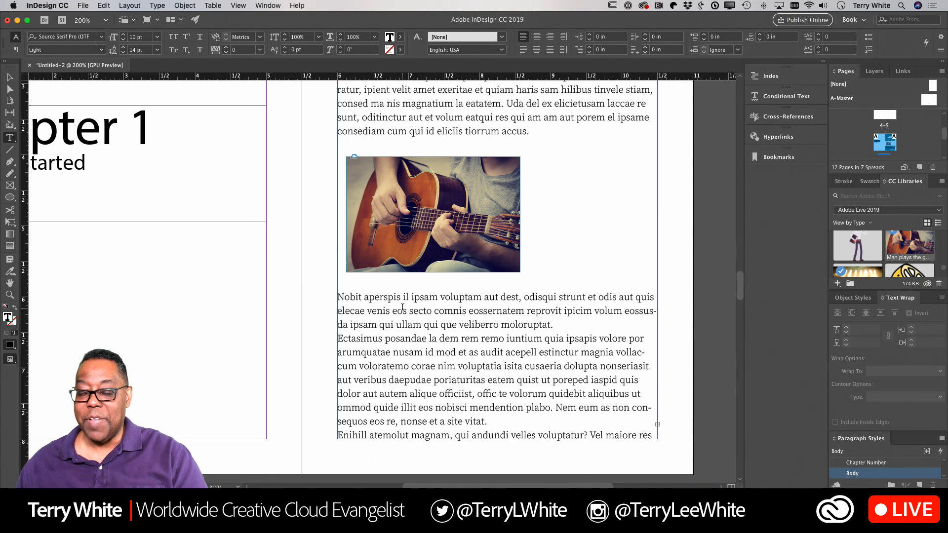
scroll(440, 242, "up", 5)
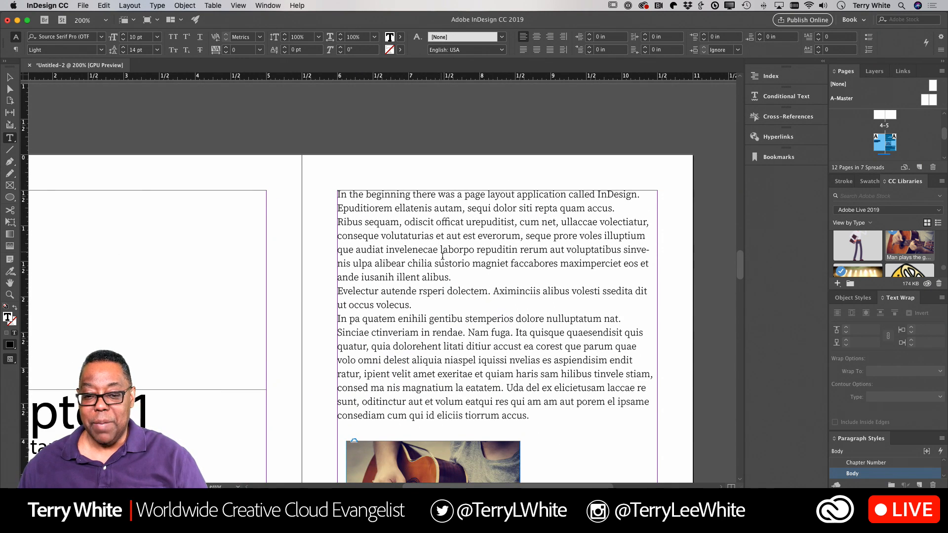
scroll(449, 298, "down", 1)
key("Escape")
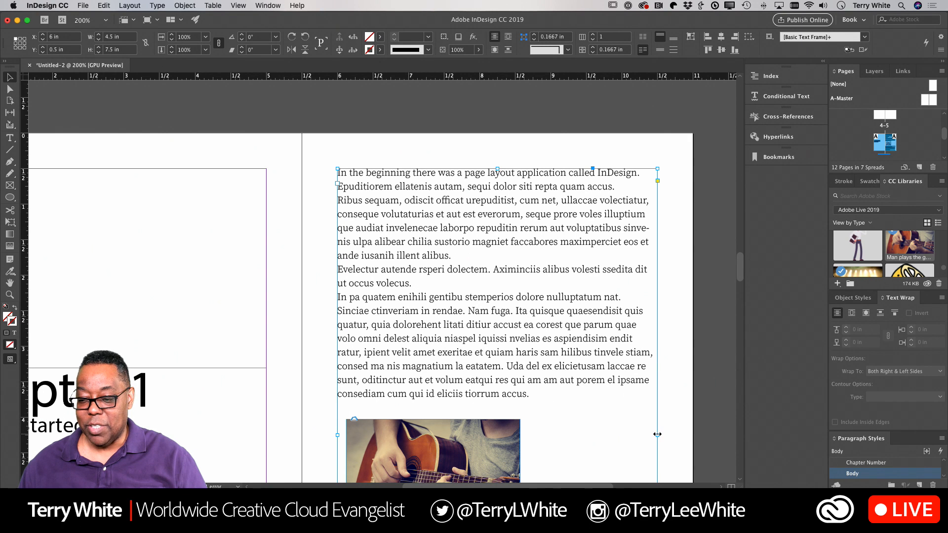
left_click_drag(657, 435, 548, 437)
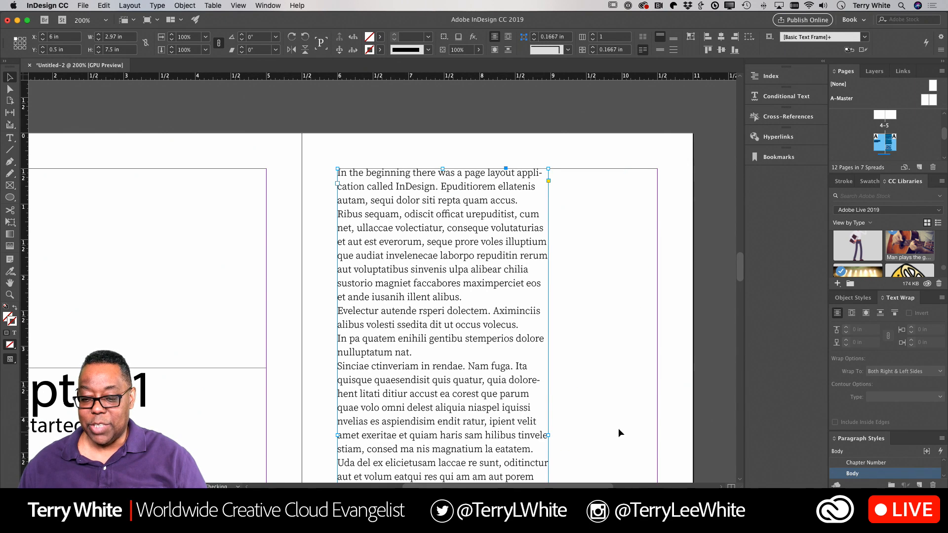
scroll(594, 401, "down", 2)
scroll(595, 401, "down", 6)
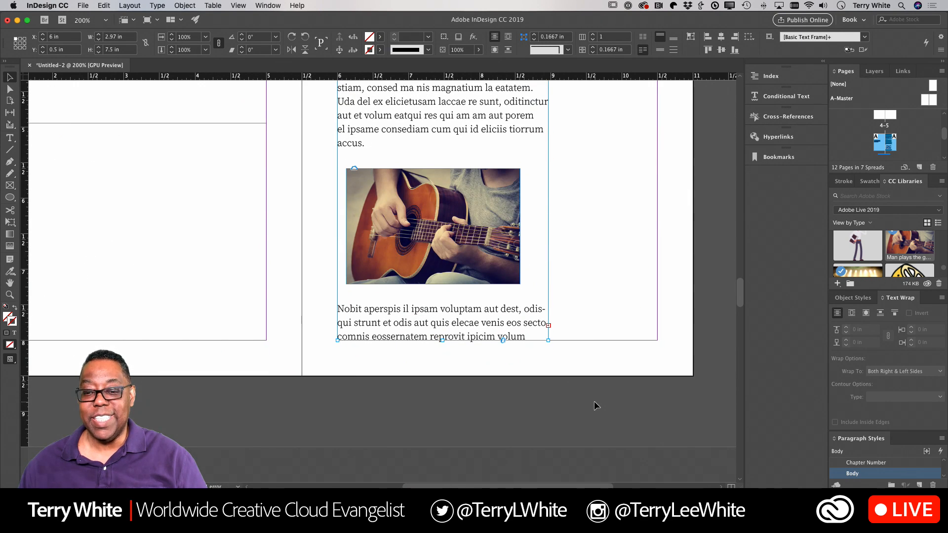
scroll(594, 401, "up", 5)
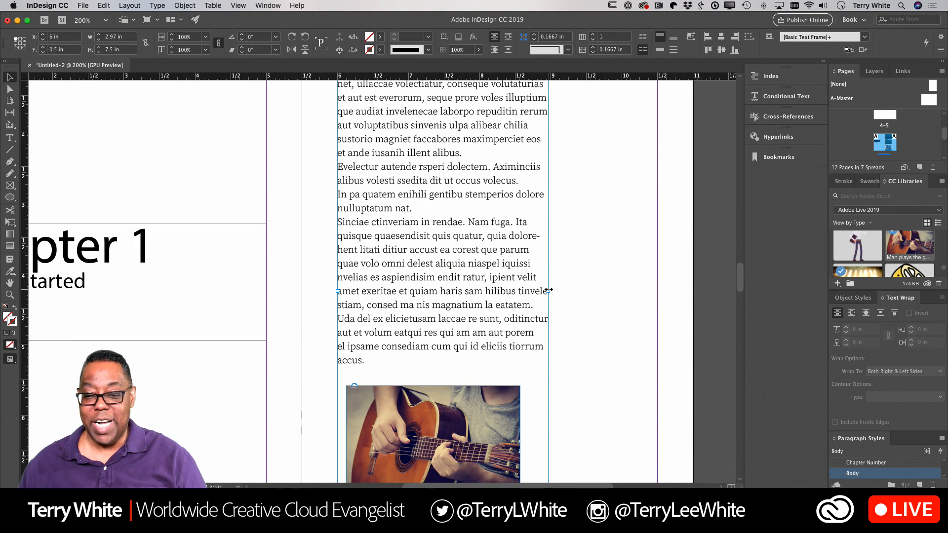
left_click_drag(548, 290, 657, 291)
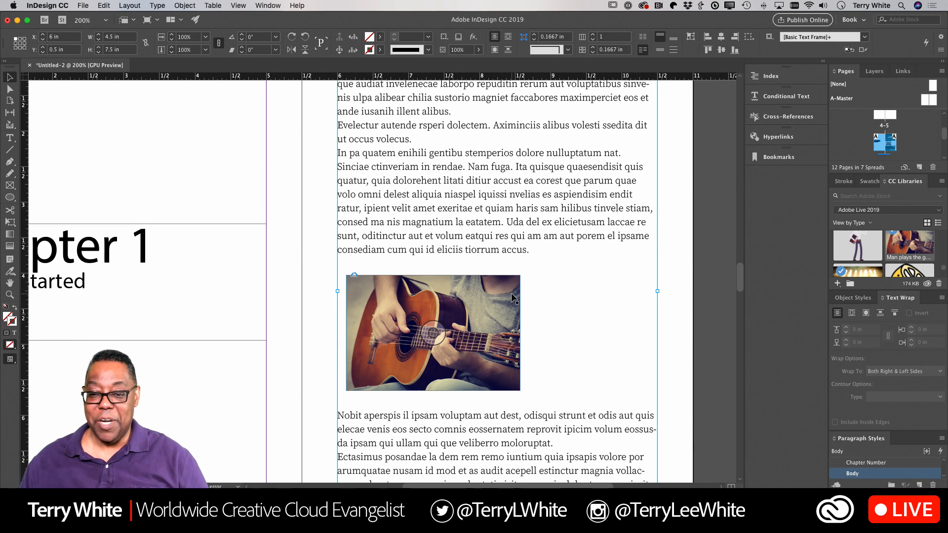
key("super+0")
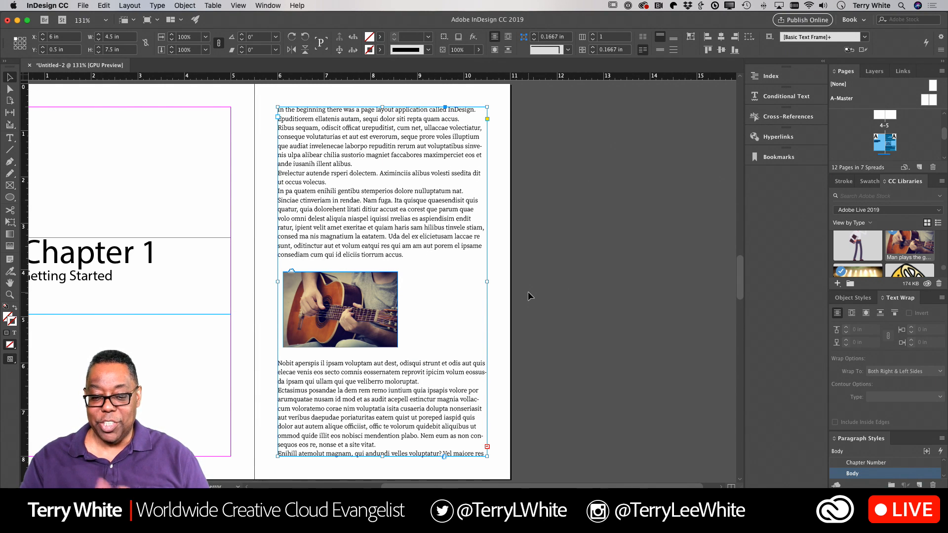
scroll(528, 293, "left", 5)
scroll(529, 292, "down", 3)
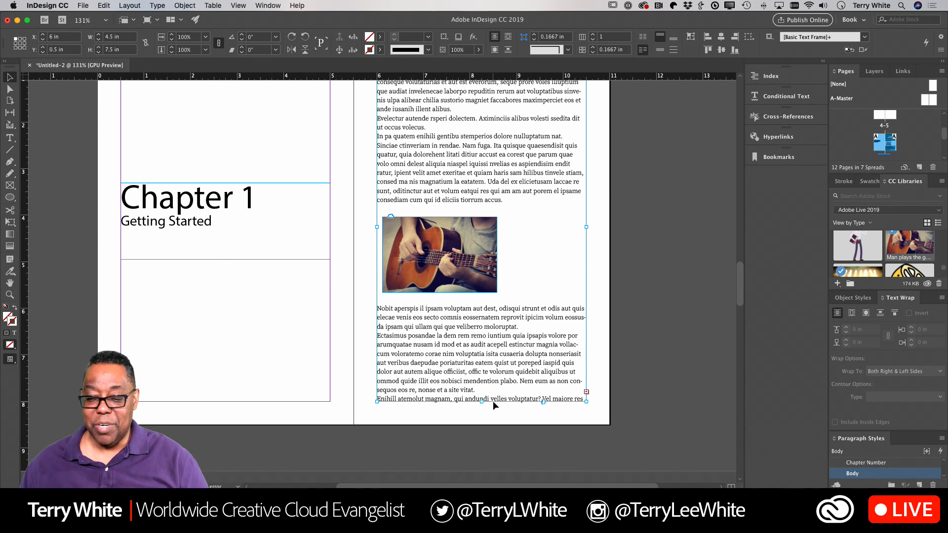
scroll(493, 401, "down", 2)
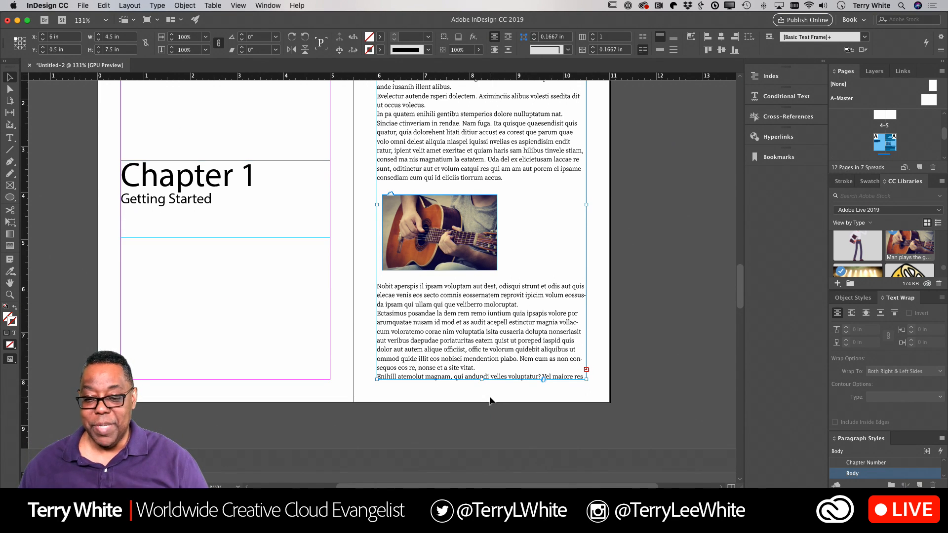
scroll(489, 400, "down", 10)
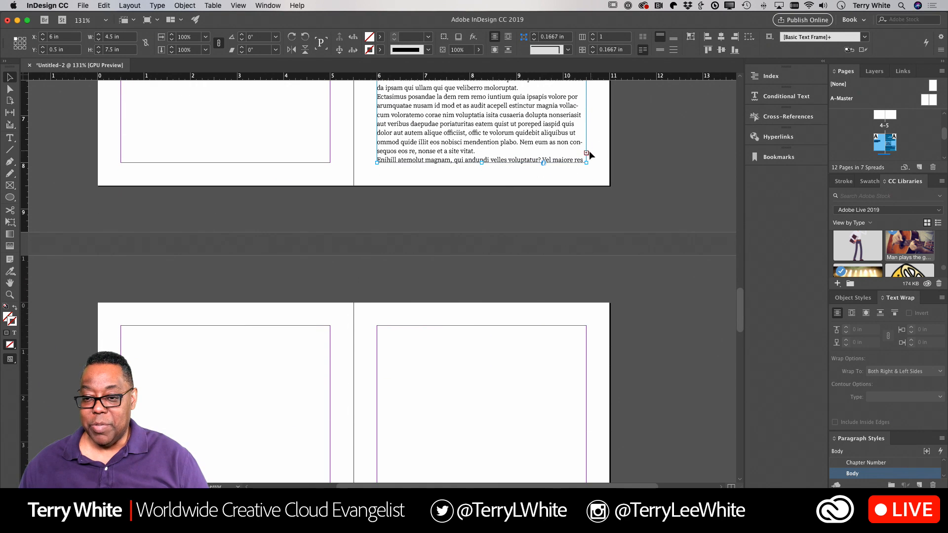
left_click(586, 153)
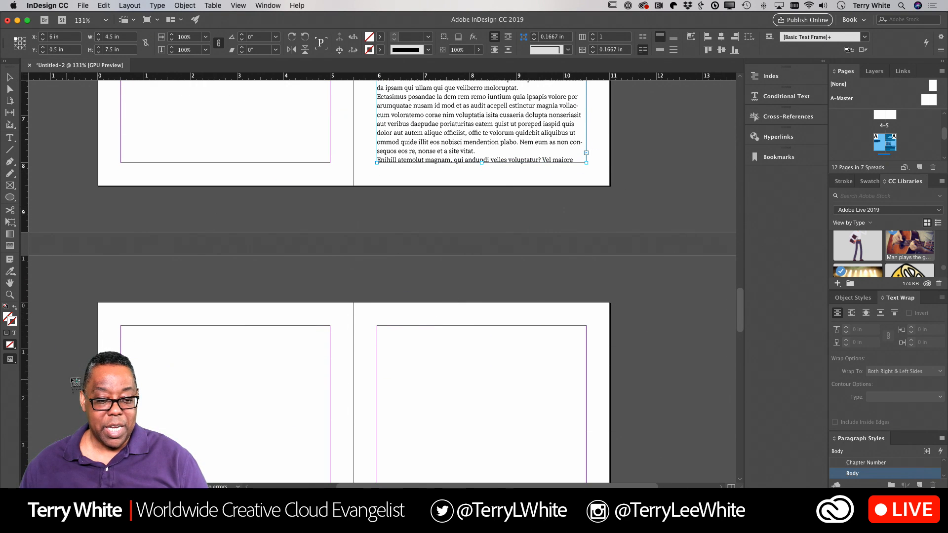
left_click(121, 326)
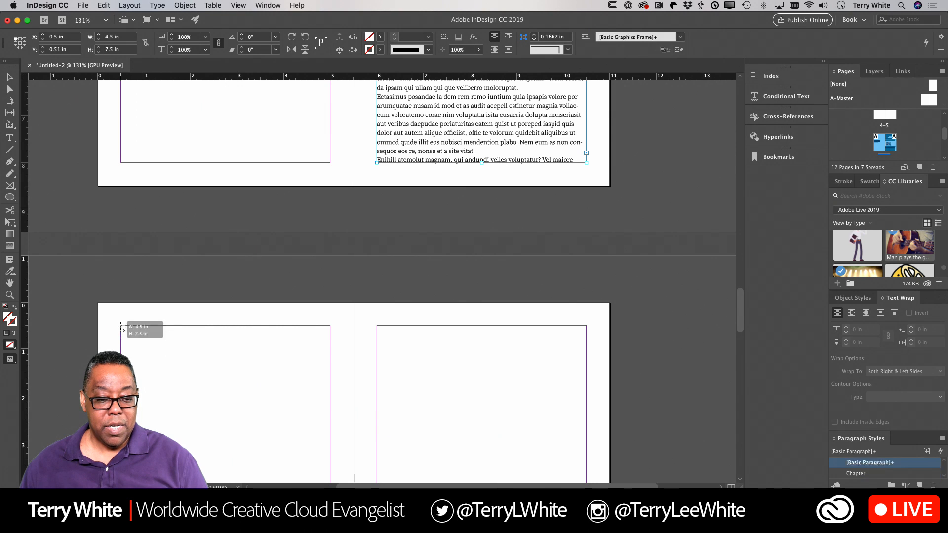
scroll(357, 348, "up", 8)
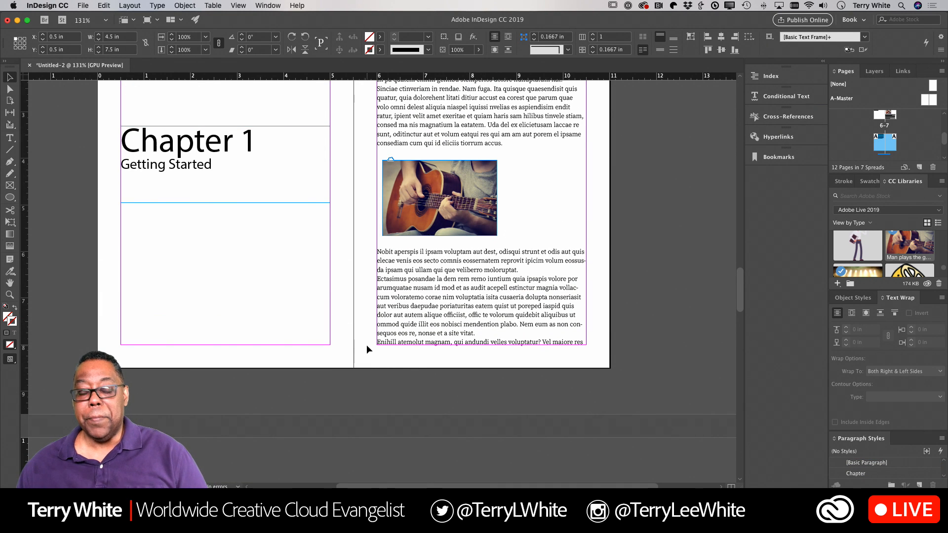
scroll(366, 345, "up", 1)
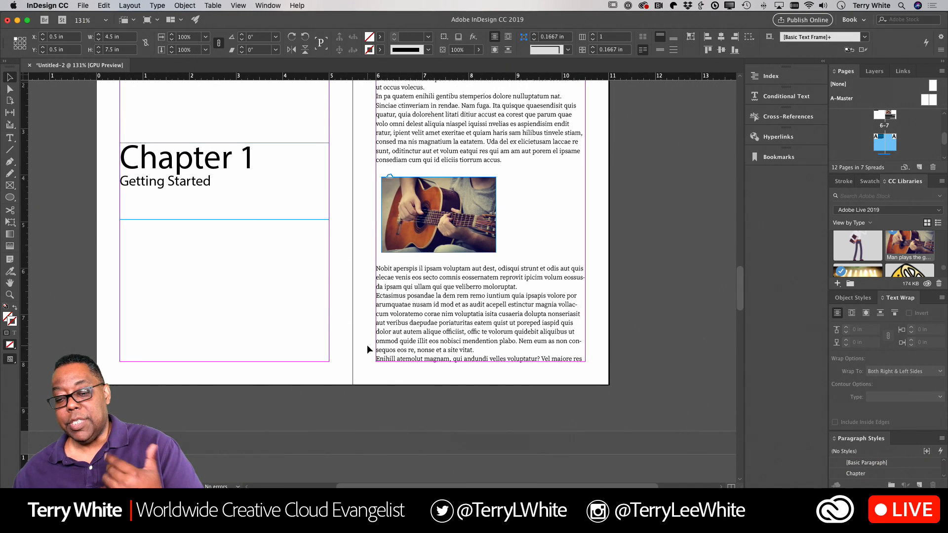
scroll(366, 345, "up", 3)
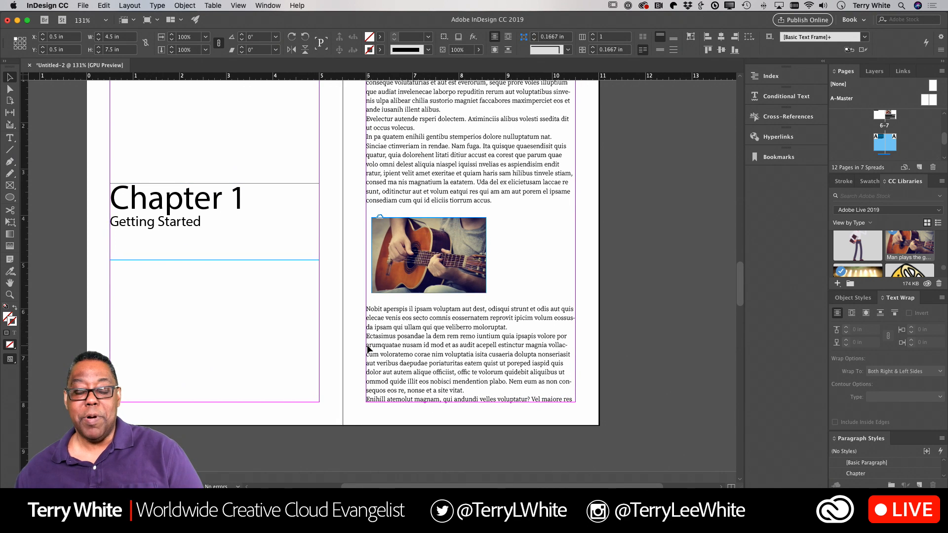
scroll(368, 350, "up", 4)
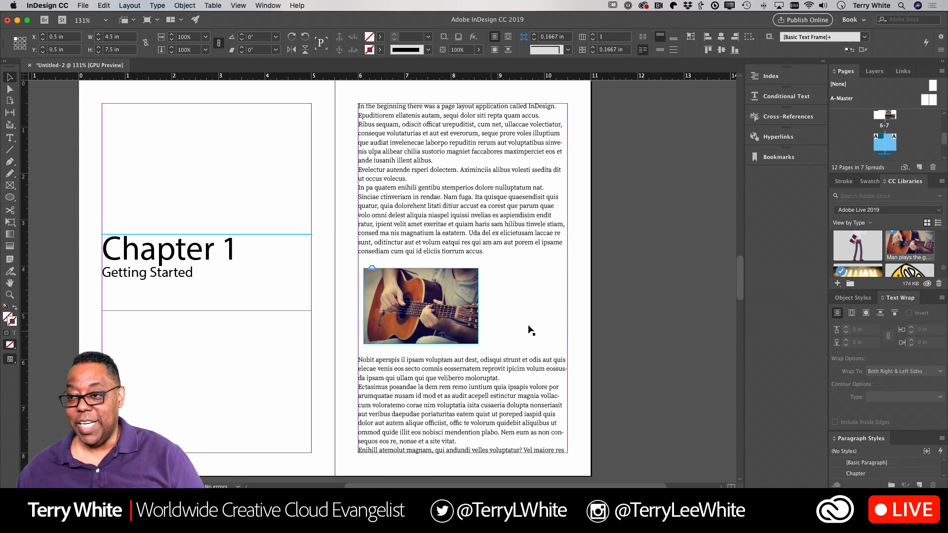
scroll(886, 148, "up", 5)
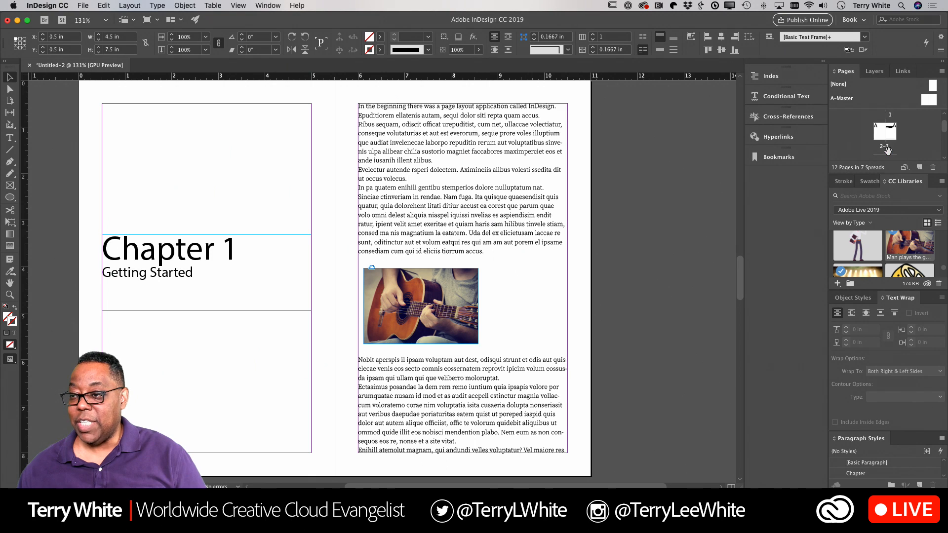
Step: Open Untitled-2's blank A-Master spread from the Pages panel
double_click(926, 102)
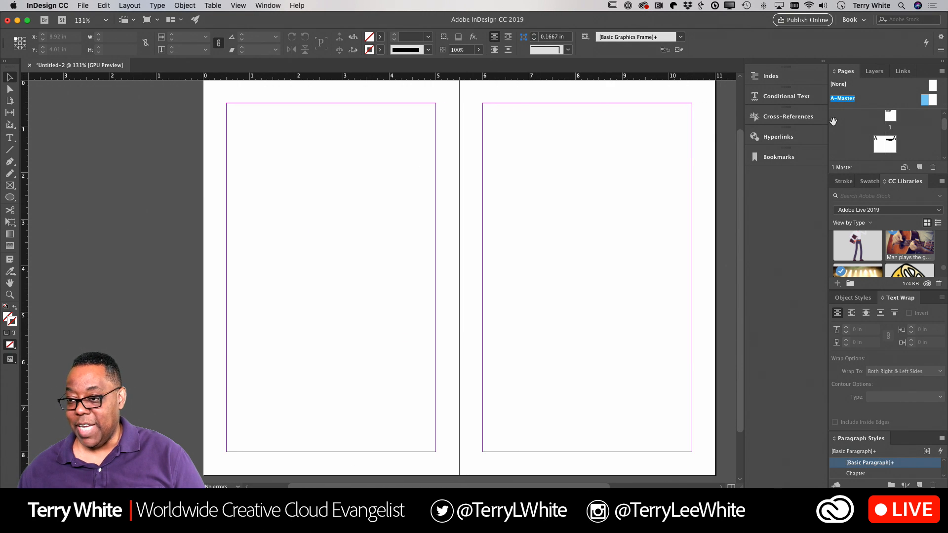
scroll(569, 299, "right", 3)
scroll(566, 300, "down", 2)
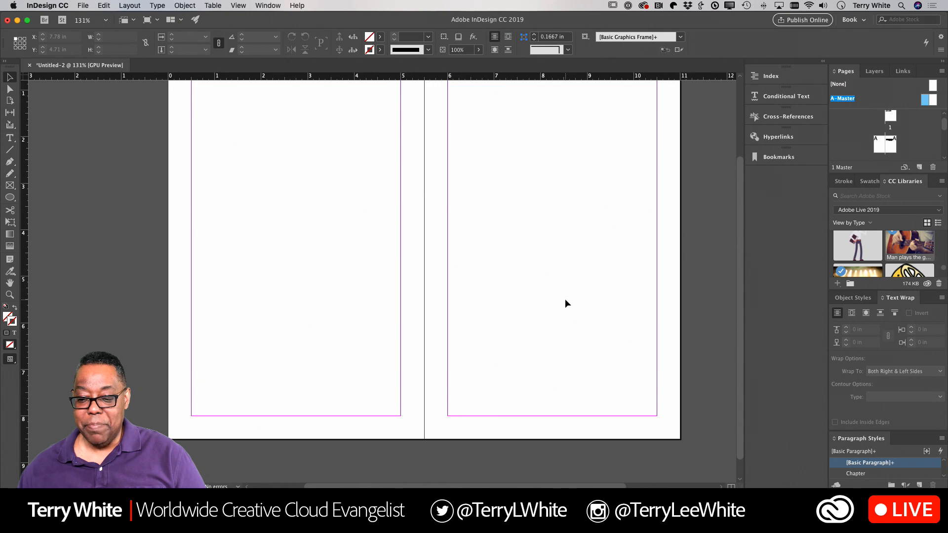
scroll(565, 300, "right", 3)
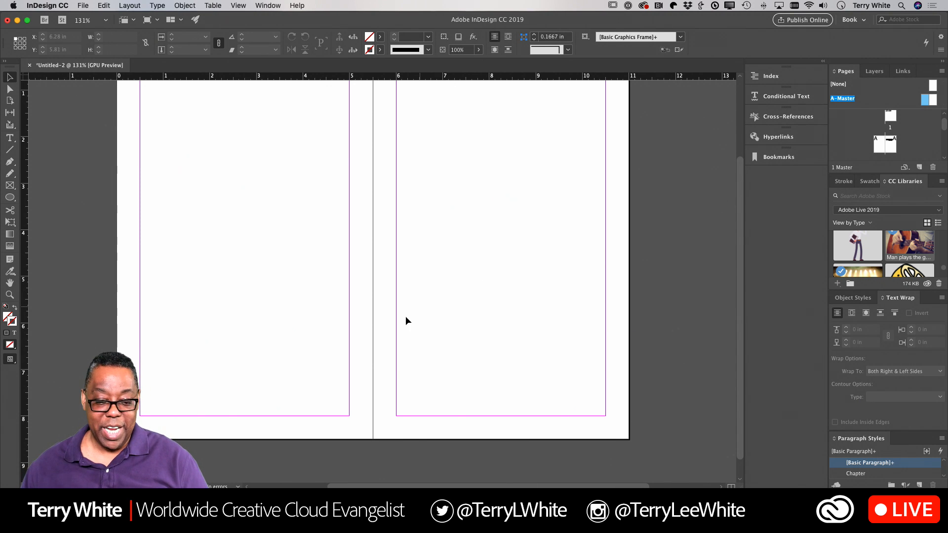
Step: Draw a footer text frame below the left master page's bottom margin
left_click(10, 138)
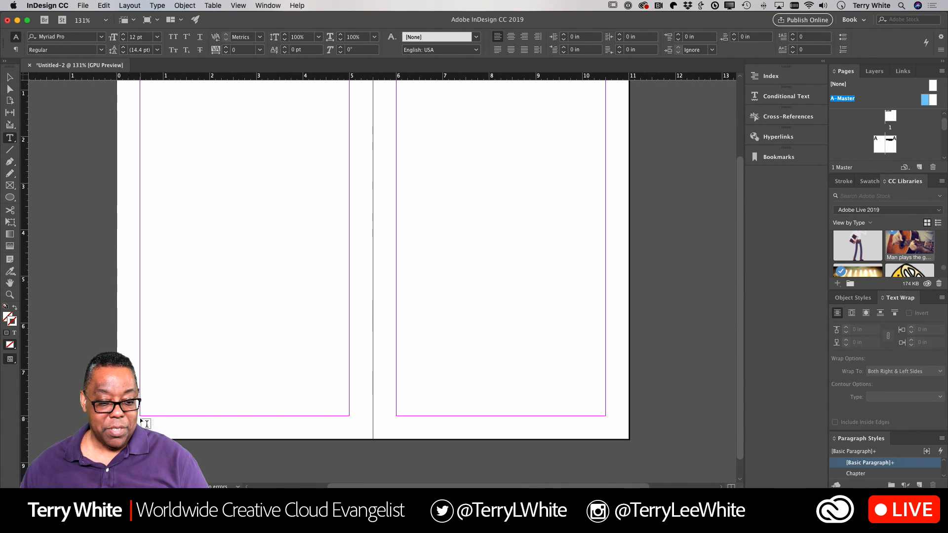
left_click_drag(142, 420, 313, 427)
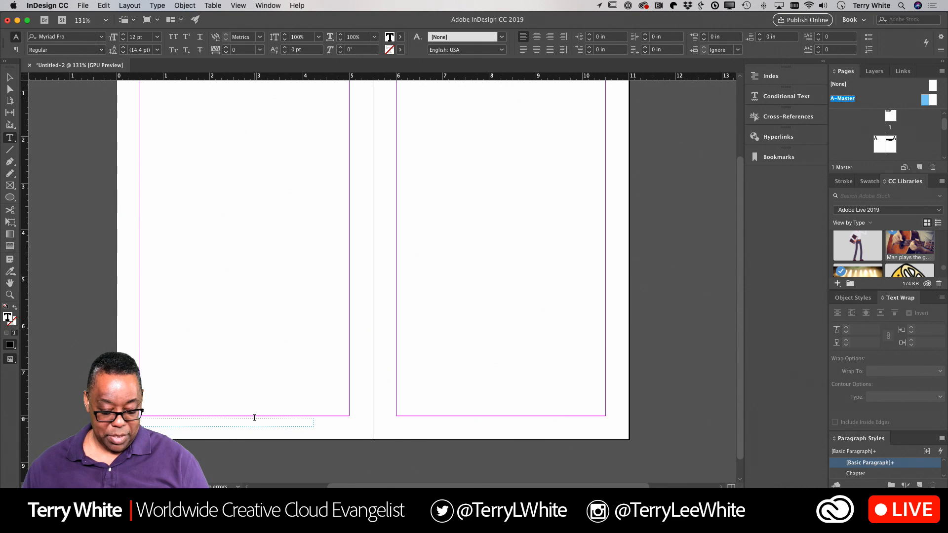
key("super+equal")
key("super+equal")
key("super+equal")
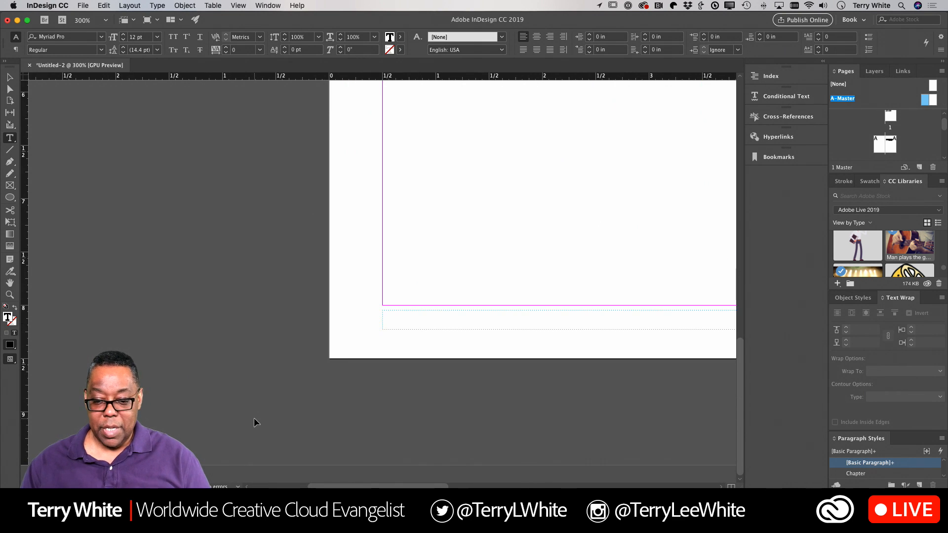
type("1")
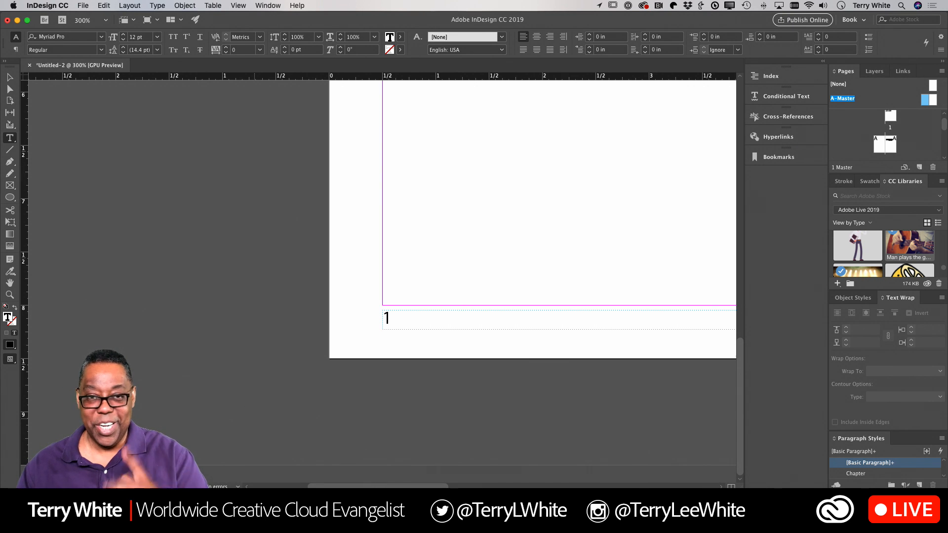
key("BackSpace")
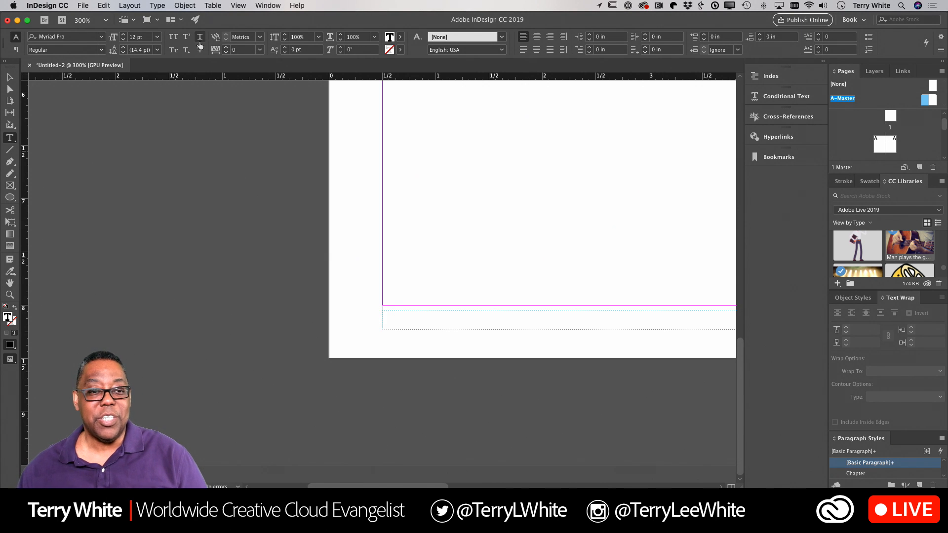
Step: Fill the footer with a Current Page Number marker followed by 'My Great Book'
left_click(158, 6)
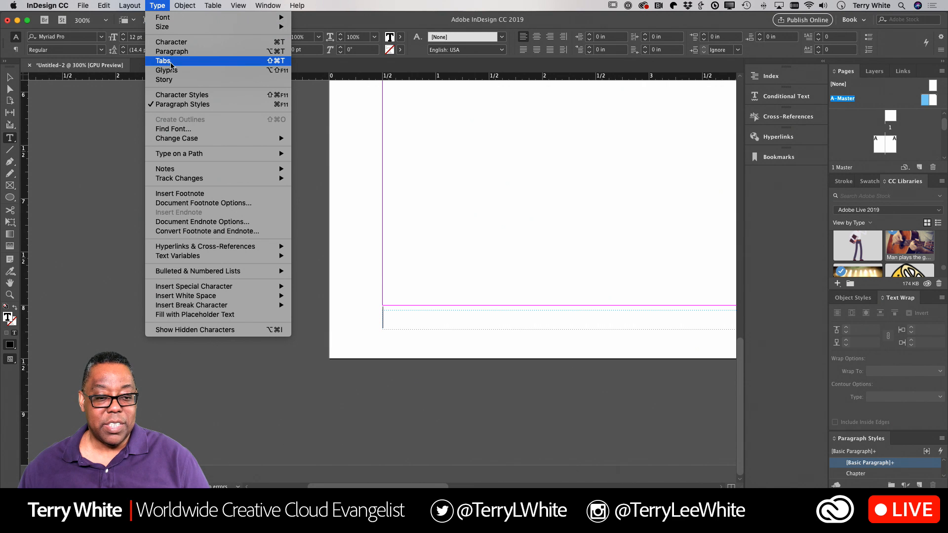
mouse_move(223, 291)
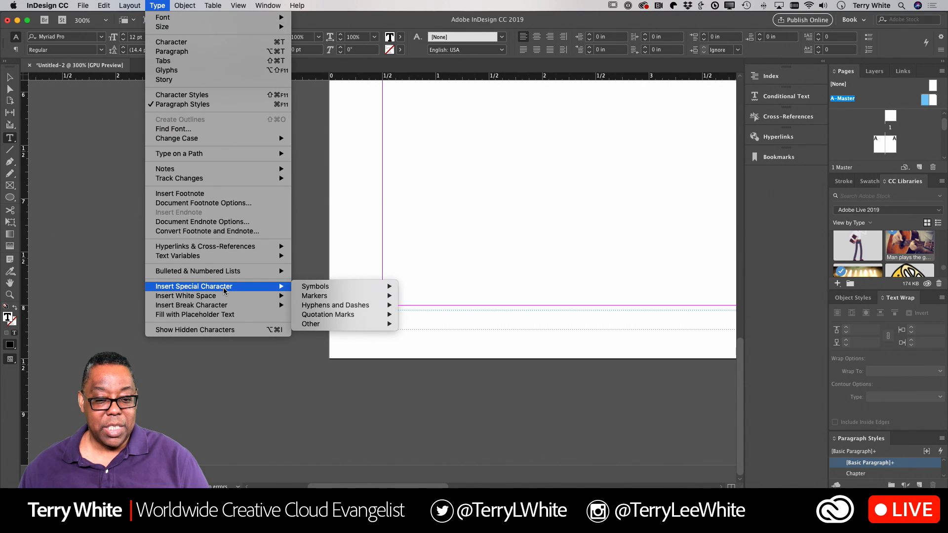
mouse_move(318, 296)
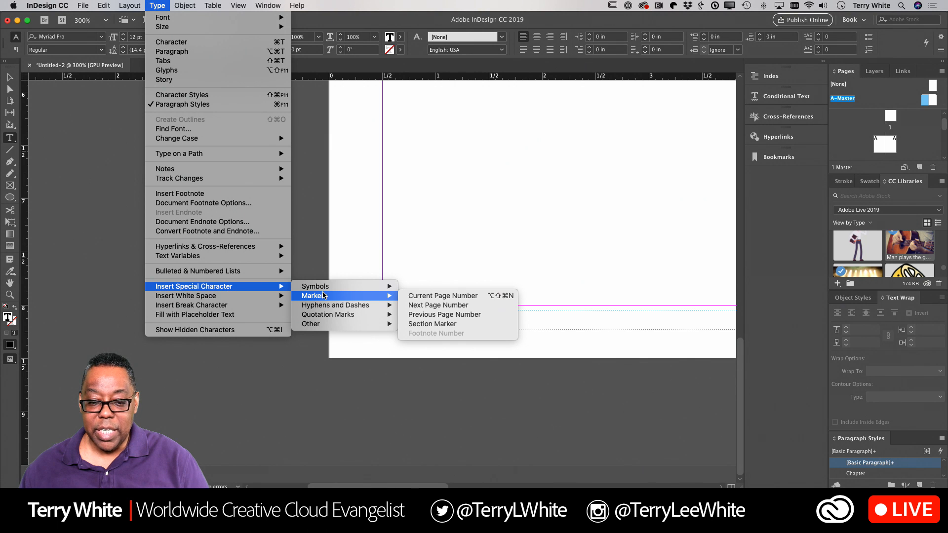
left_click(436, 299)
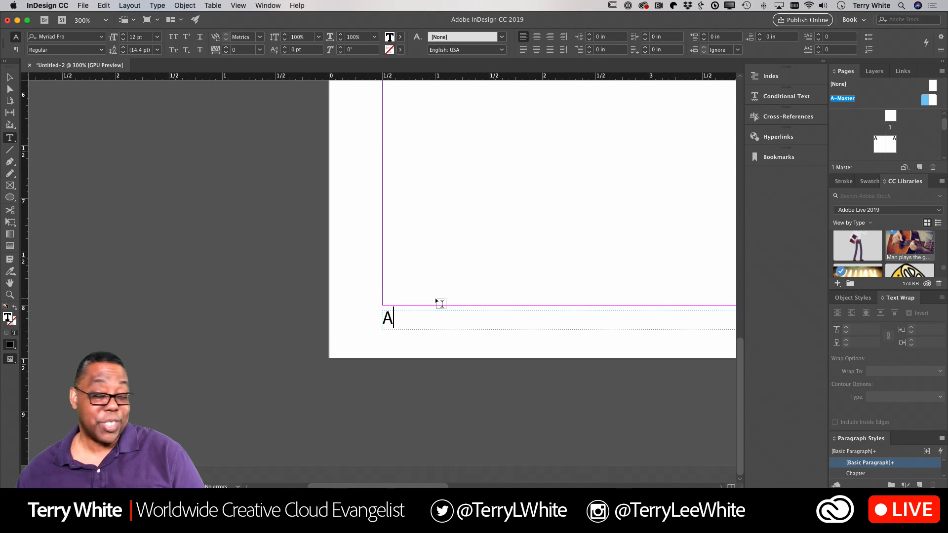
scroll(441, 303, "right", 5)
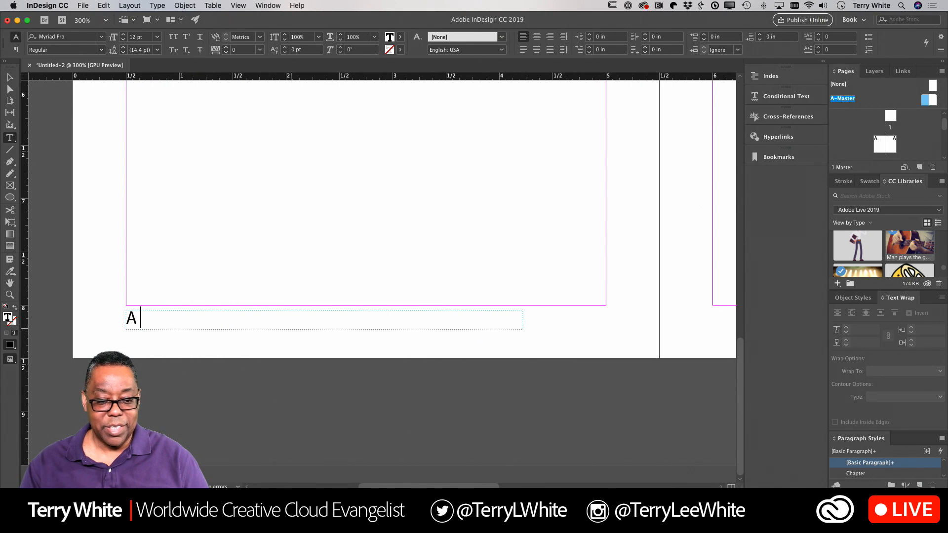
type("My Great")
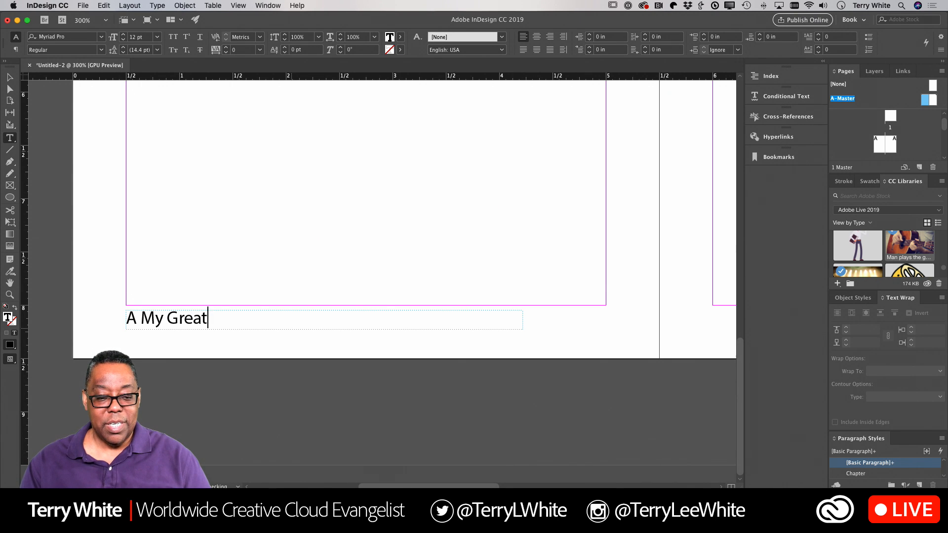
type(" Book")
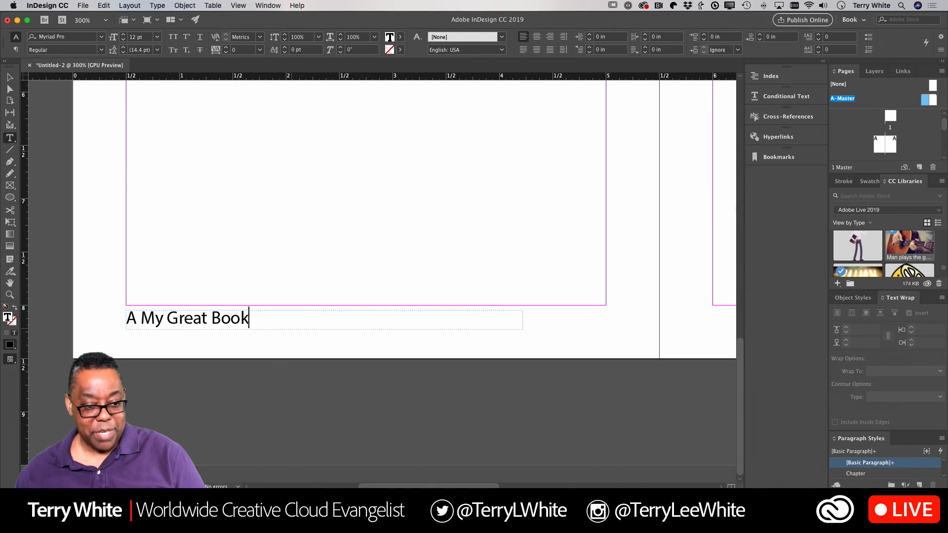
left_click(13, 79)
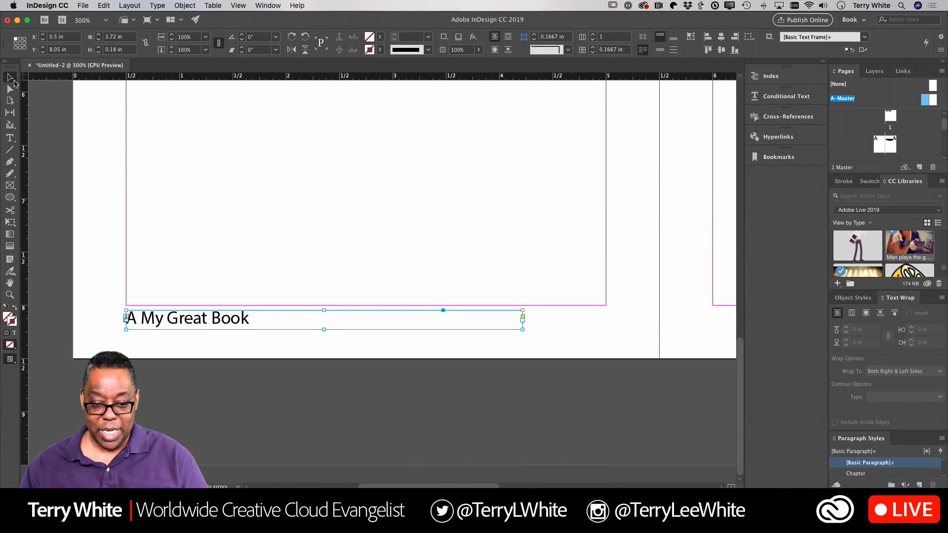
key("super+minus")
key("super+minus")
key("super+minus")
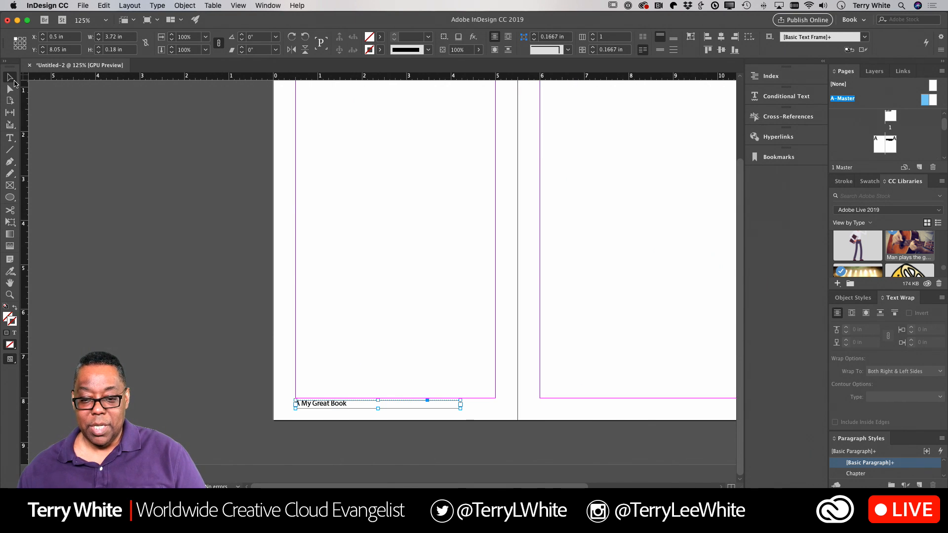
Step: Copy the footer to the right master page, right-align it, and move 'My Great Book' before the page number
scroll(479, 318, "right", 8)
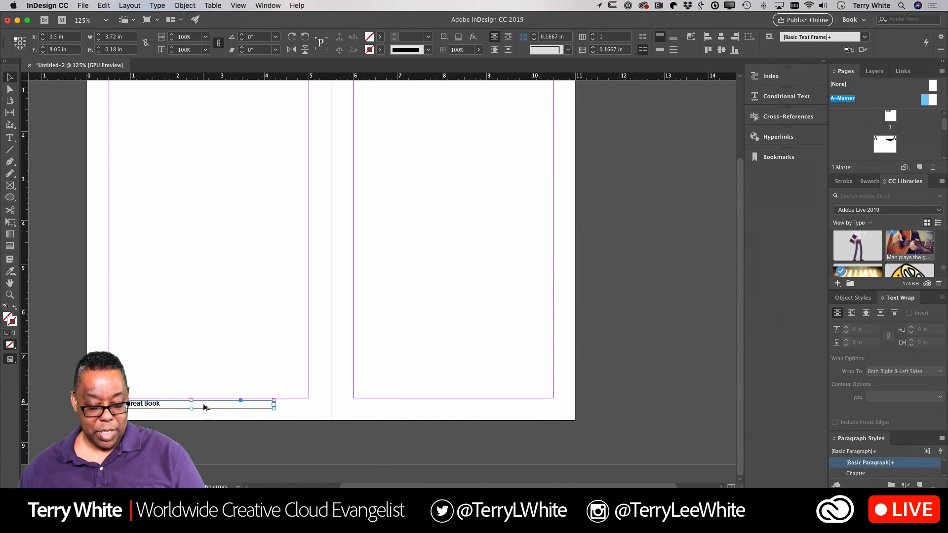
left_click_drag(204, 406, 484, 408)
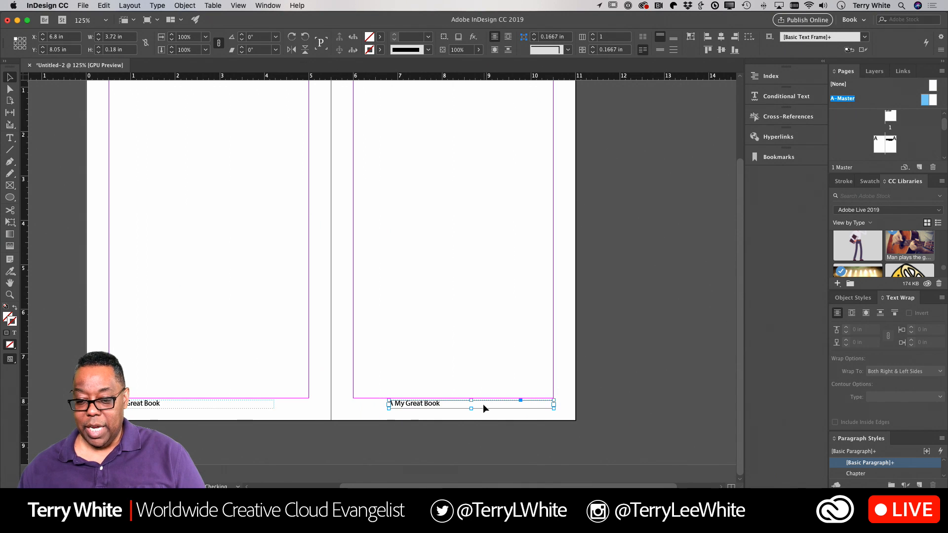
double_click(456, 404)
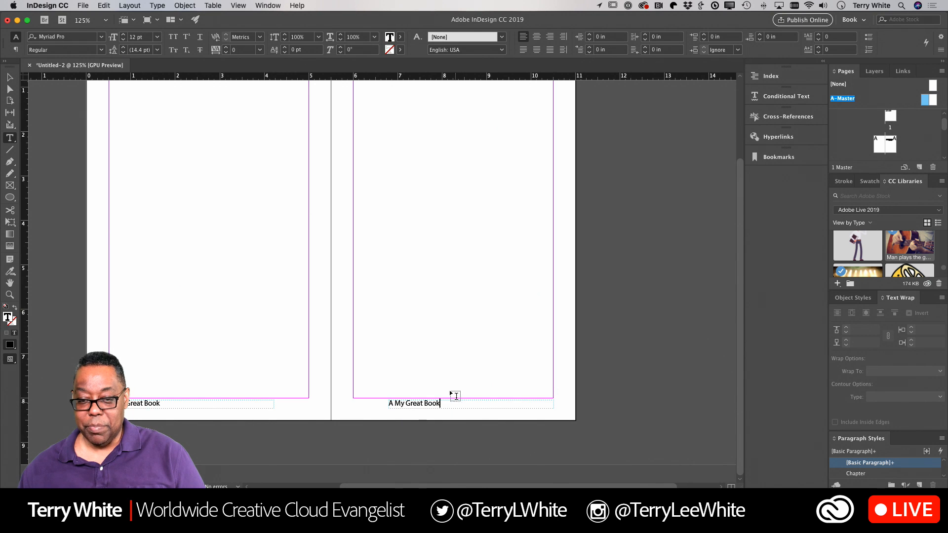
left_click(550, 37)
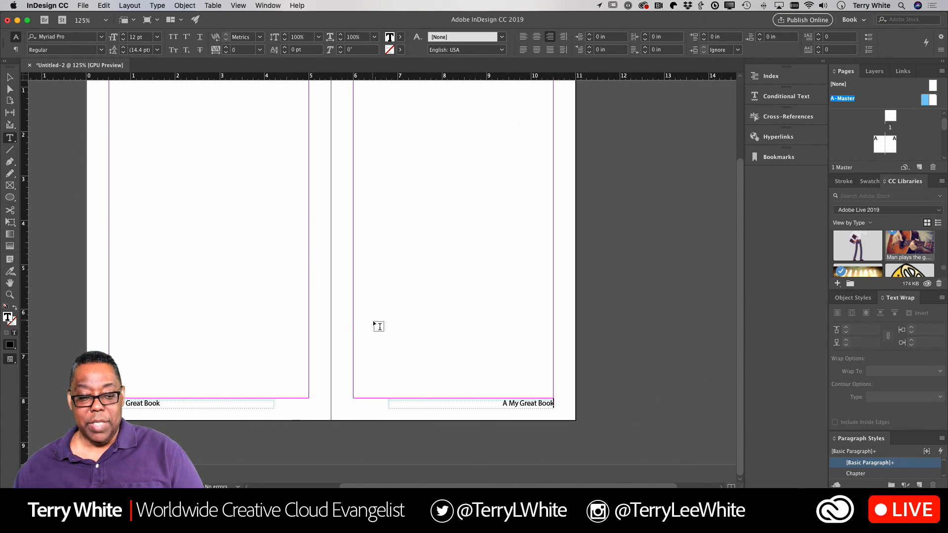
left_click_drag(510, 403, 572, 406)
key("cmd+c")
key("BackSpace")
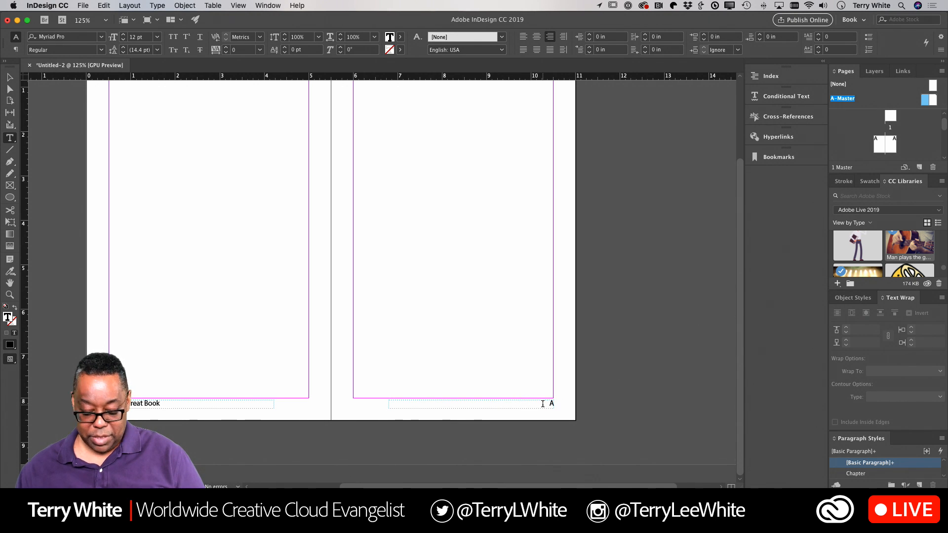
key("cmd+v")
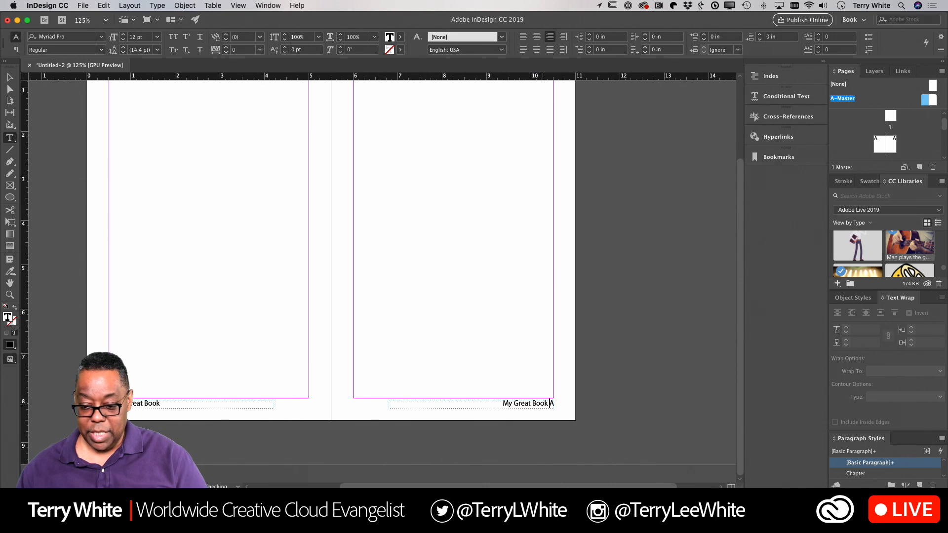
left_click(10, 77)
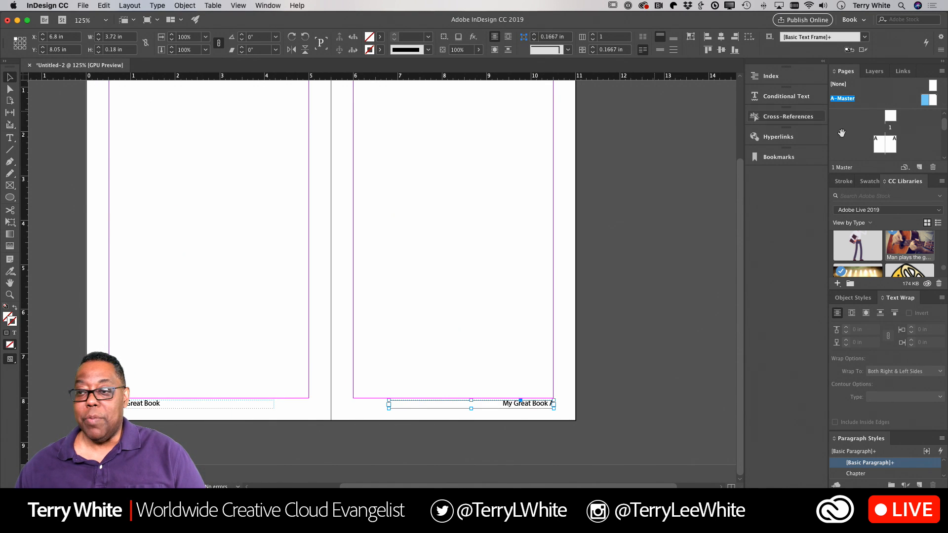
double_click(880, 149)
scroll(598, 242, "right", 3)
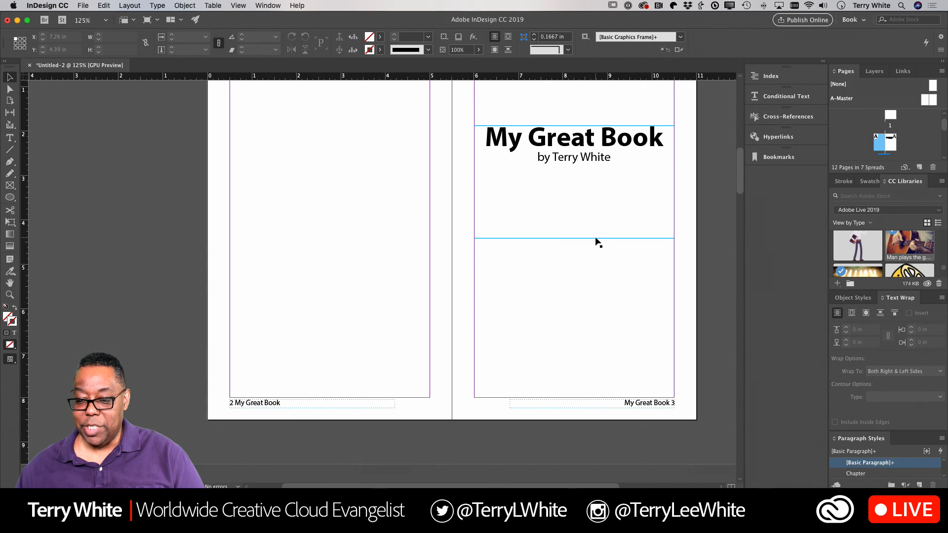
scroll(598, 242, "down", 10)
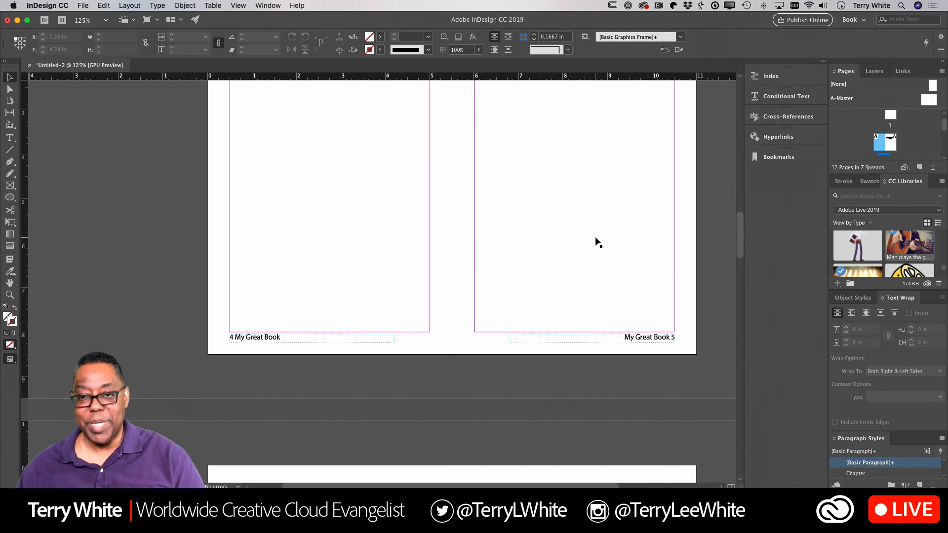
scroll(598, 242, "down", 12)
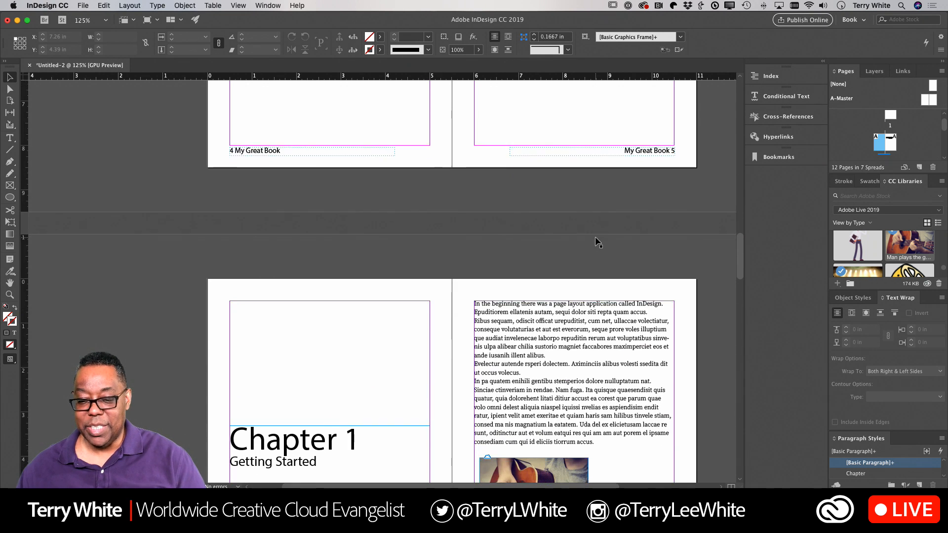
scroll(598, 242, "up", 15)
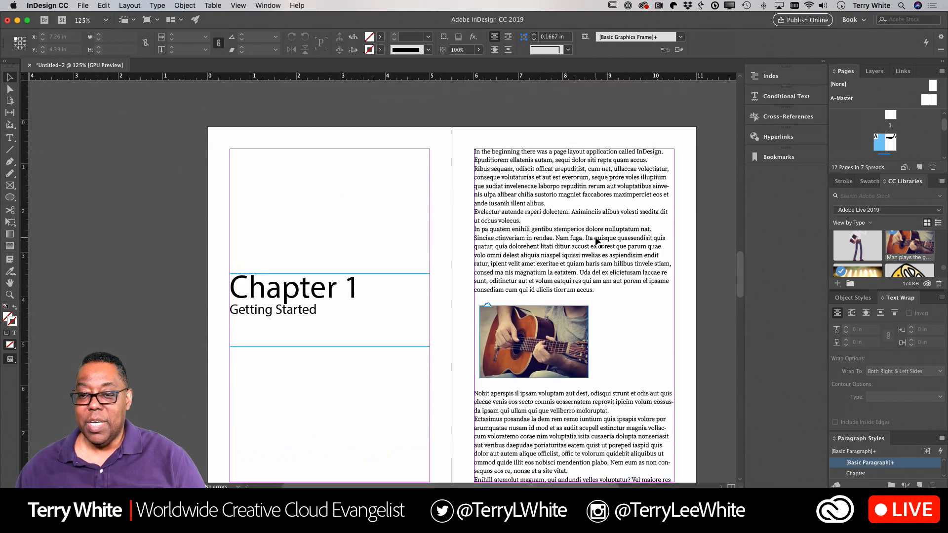
scroll(597, 242, "up", 10)
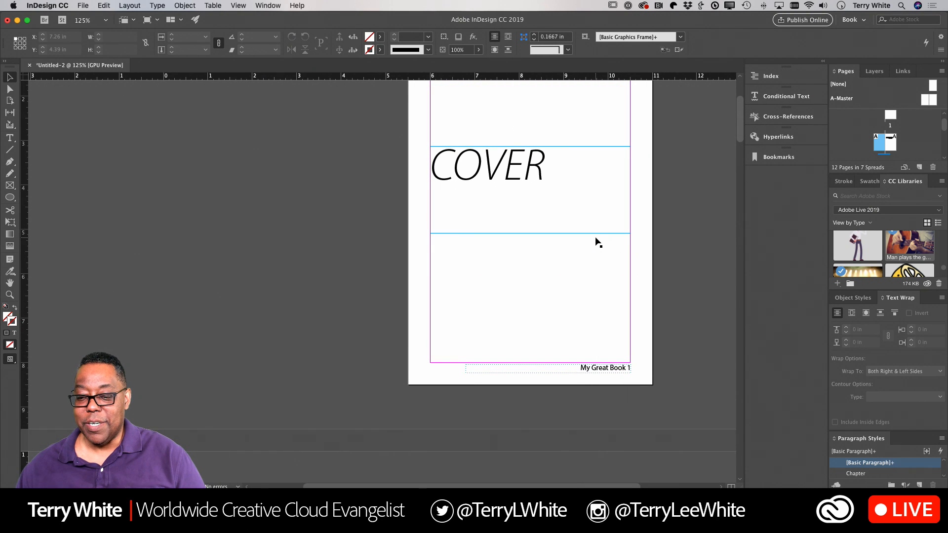
scroll(598, 242, "up", 2)
scroll(598, 242, "down", 4)
scroll(598, 242, "down", 9)
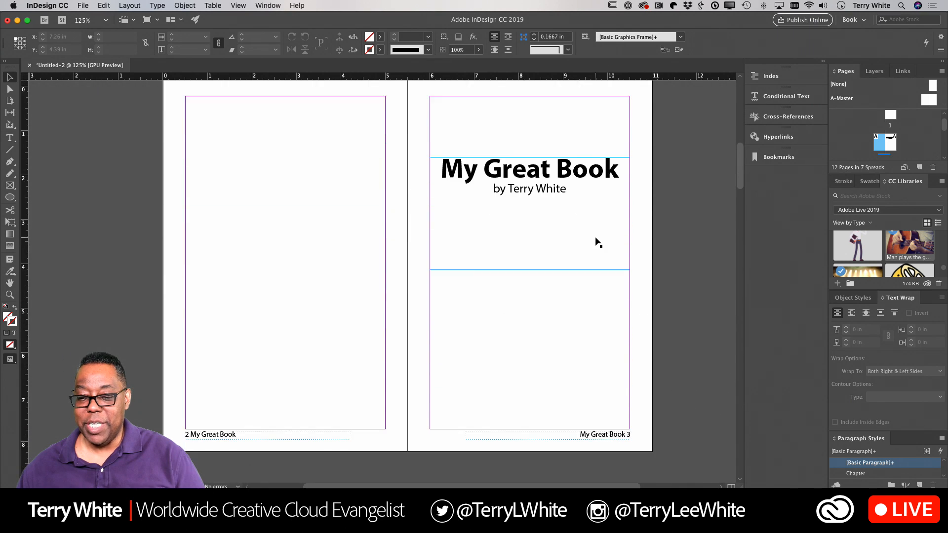
scroll(598, 242, "down", 7)
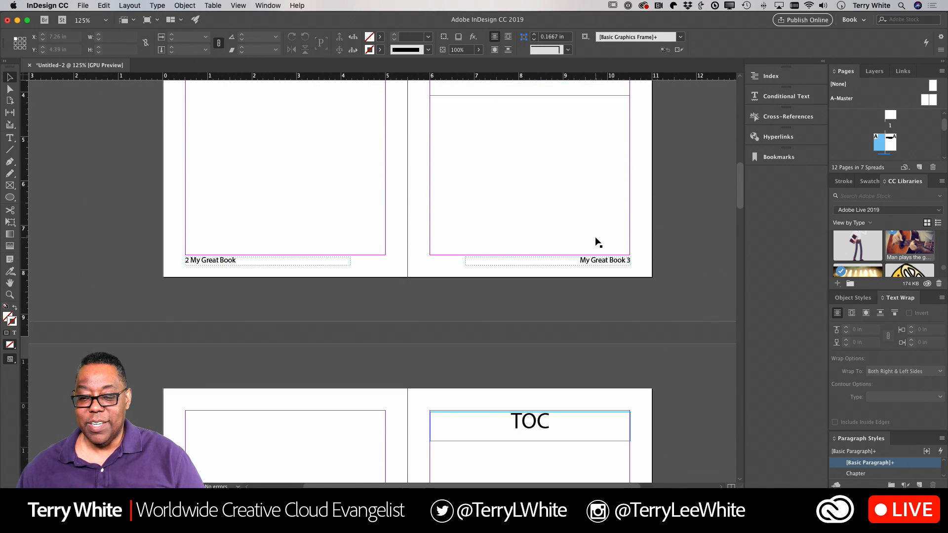
scroll(598, 242, "up", 9)
scroll(598, 242, "up", 10)
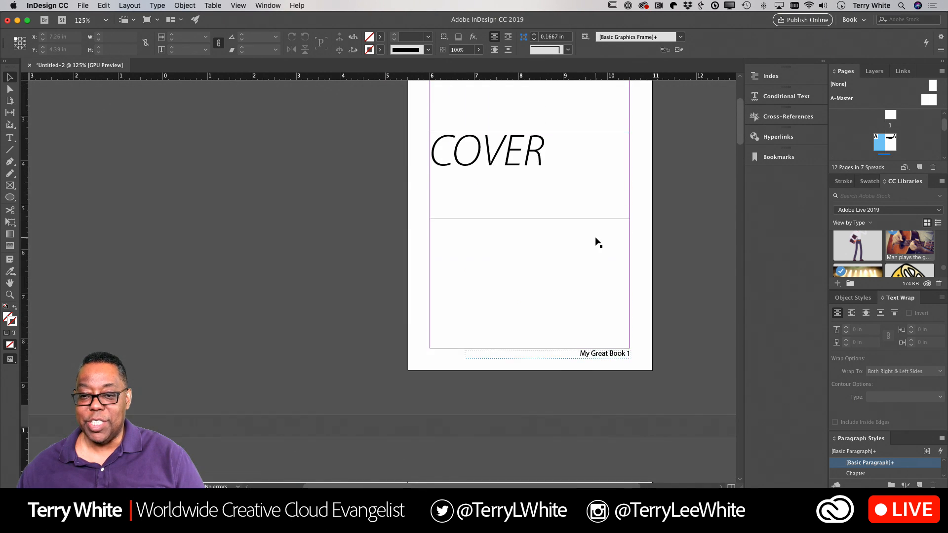
scroll(597, 242, "down", 2)
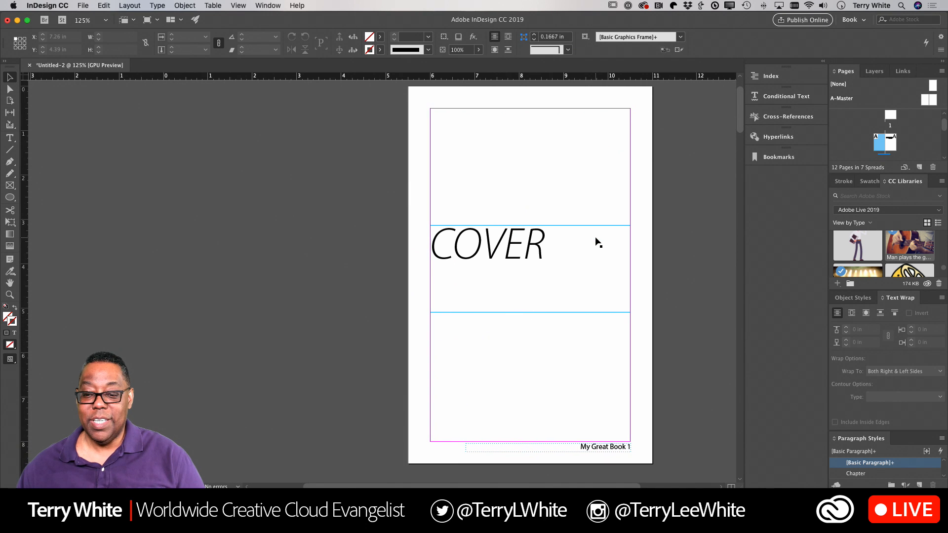
scroll(598, 242, "right", 6)
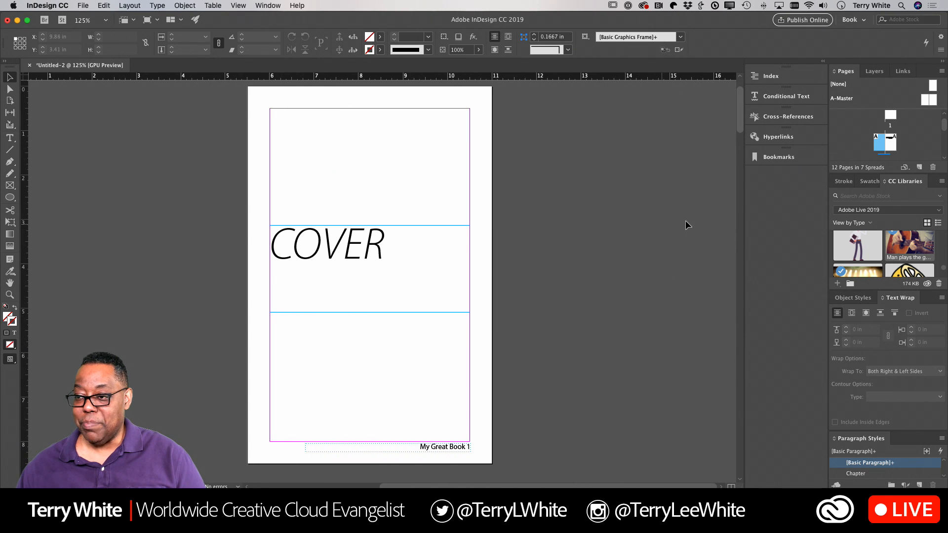
scroll(902, 134, "up", 2)
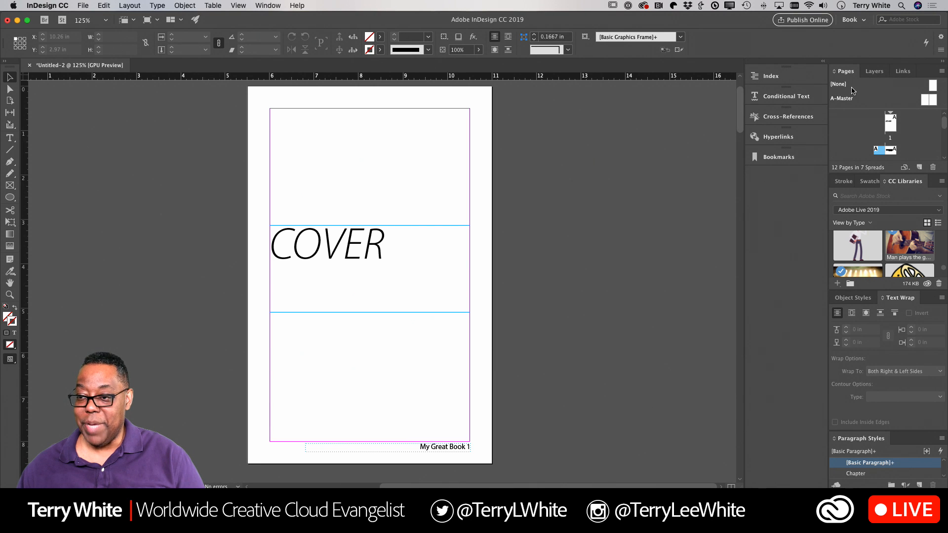
Step: Apply the [None] master to page 1, the 2–3 spread and page 4
left_click_drag(933, 86, 894, 128)
scroll(564, 198, "down", 10)
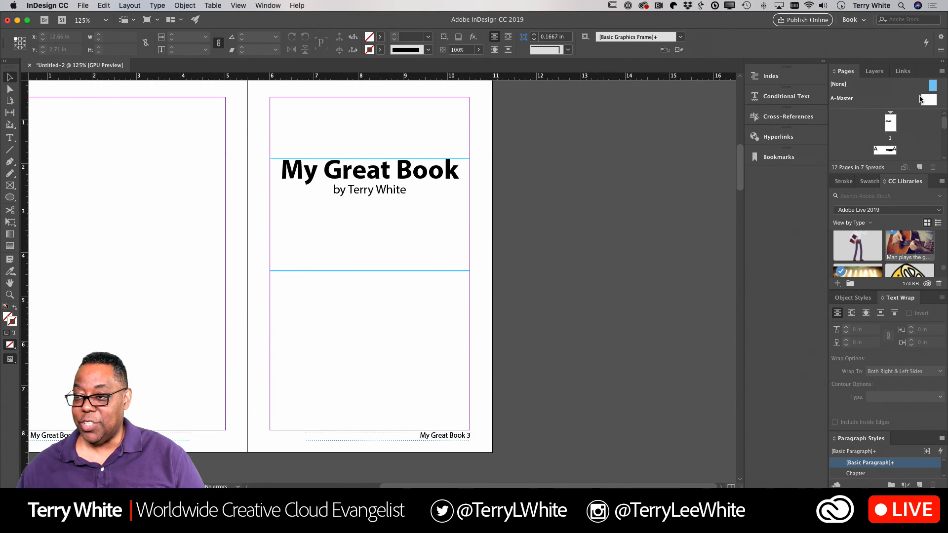
scroll(902, 128, "down", 3)
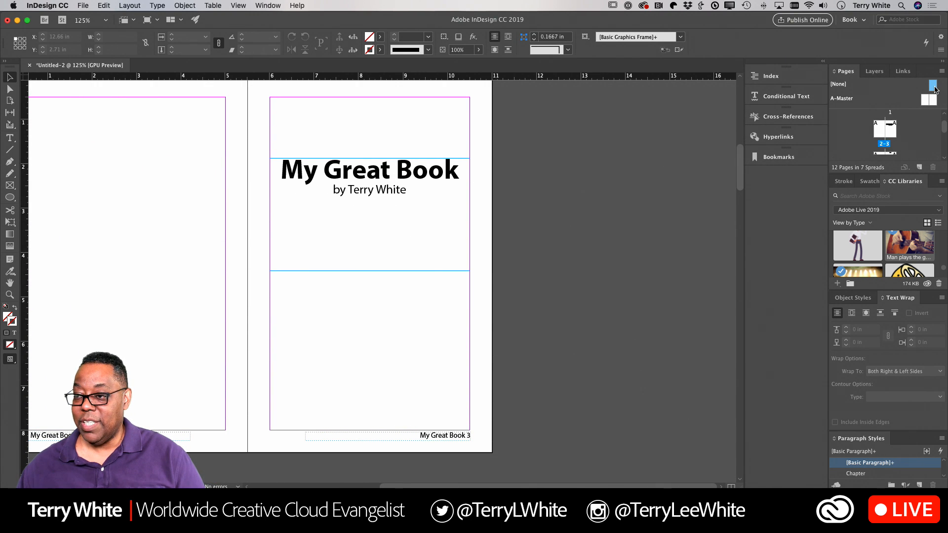
left_click_drag(885, 127, 892, 128)
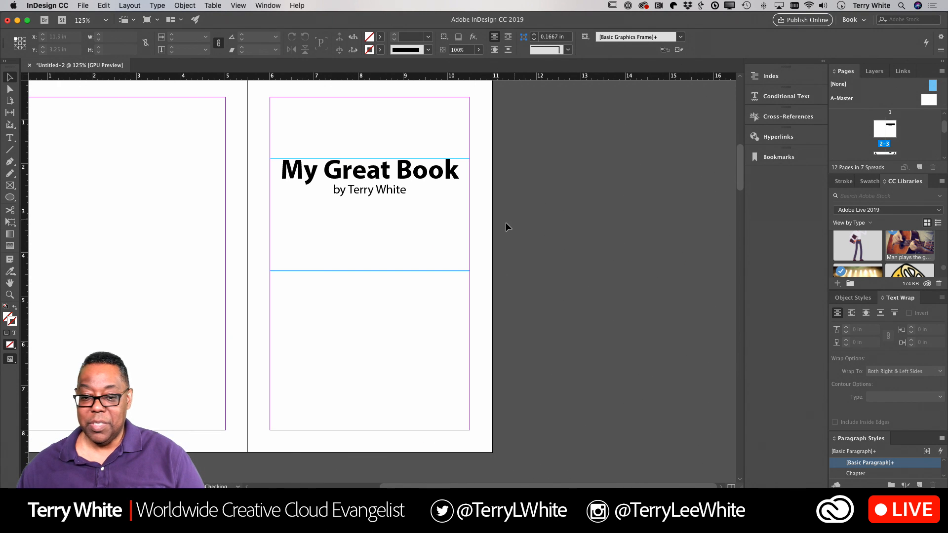
scroll(505, 223, "down", 3)
scroll(505, 226, "up", 4)
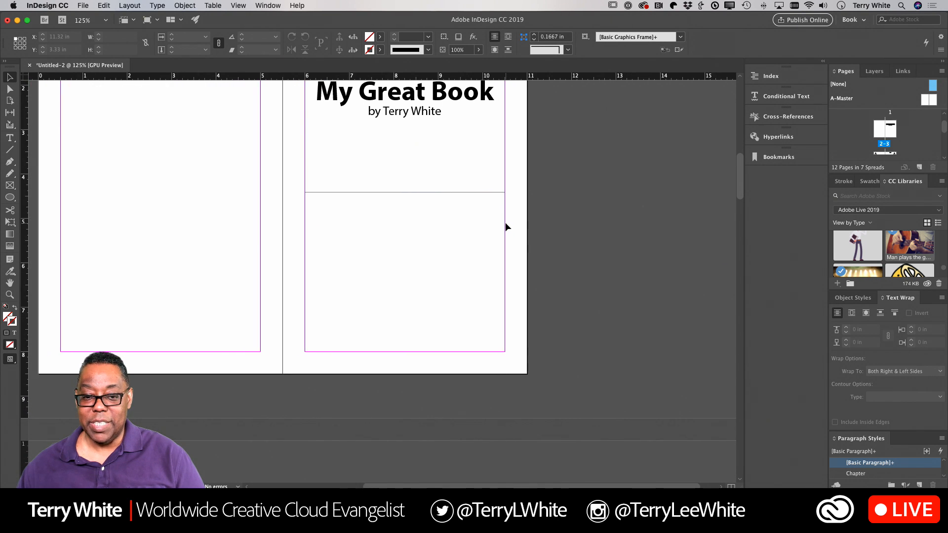
scroll(505, 227, "down", 15)
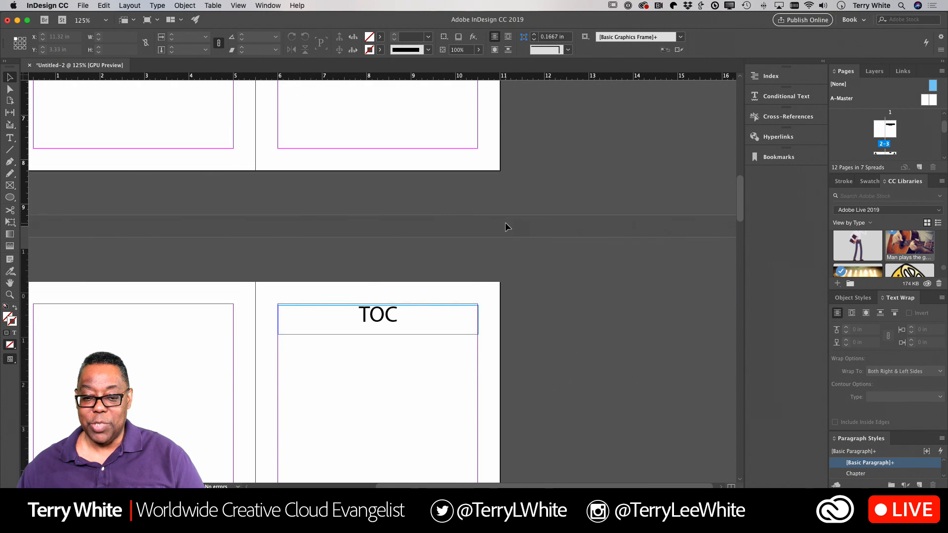
scroll(505, 223, "left", 2)
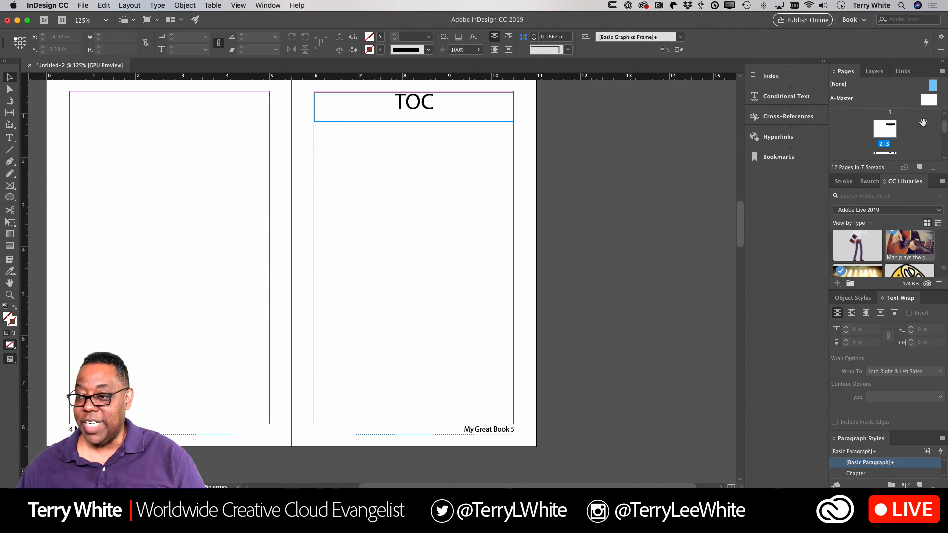
scroll(903, 138, "down", 1)
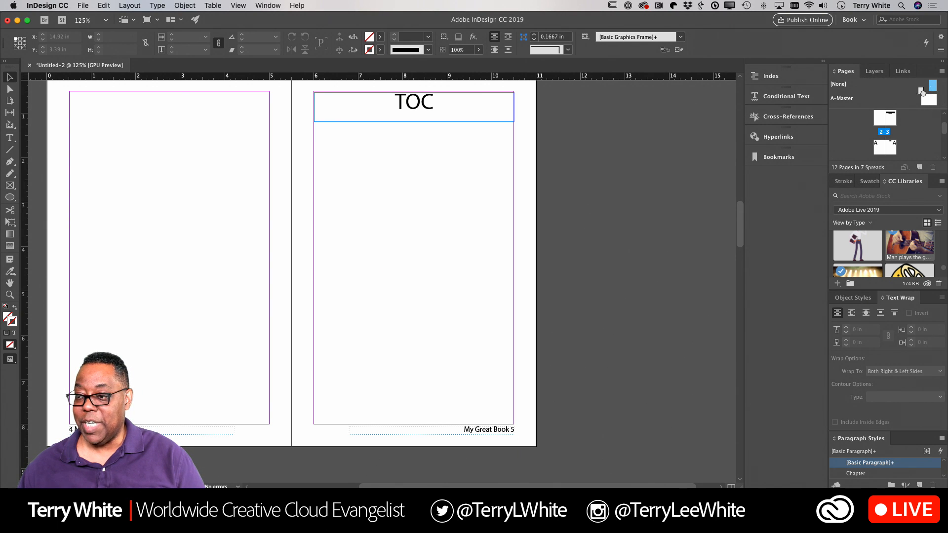
left_click_drag(923, 93, 882, 148)
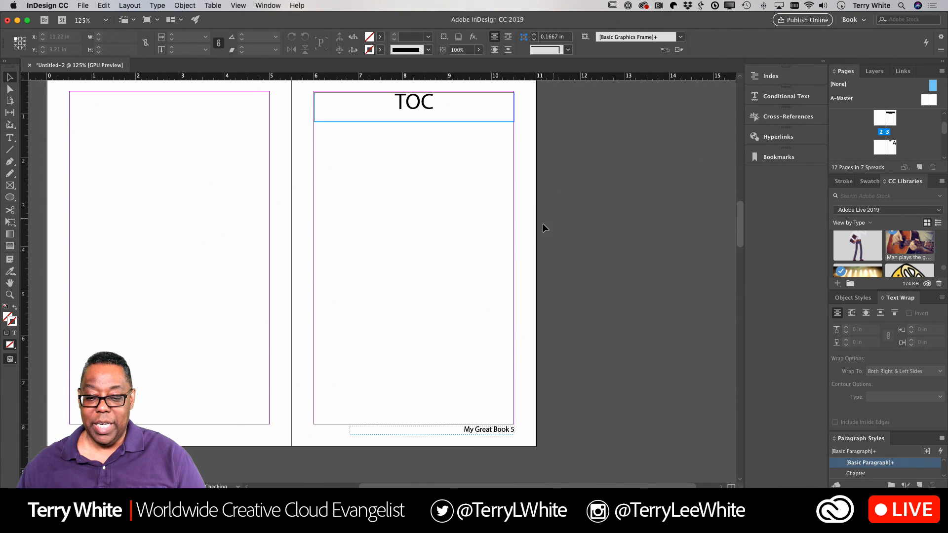
scroll(491, 265, "down", 10)
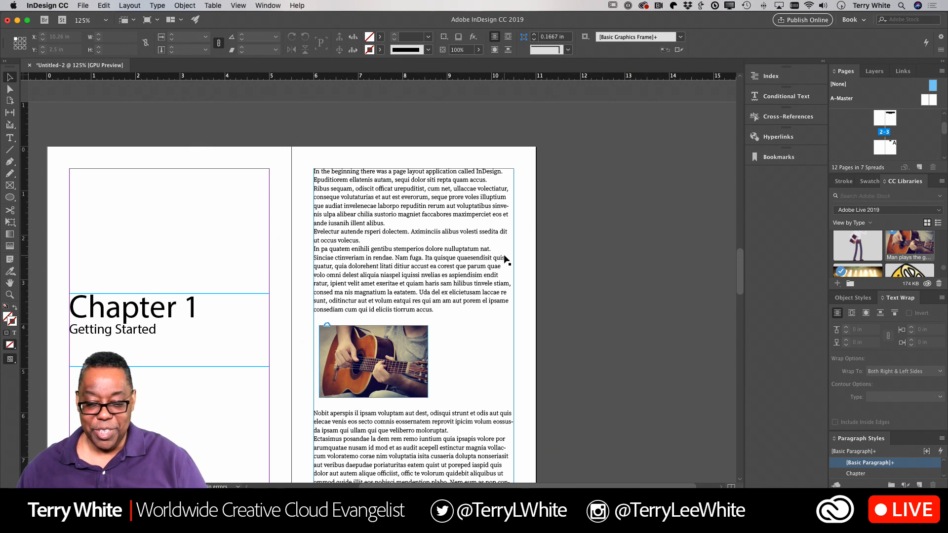
Step: Apply the [None] master to page 12 to remove its footer
scroll(503, 266, "down", 5)
scroll(505, 259, "down", 15)
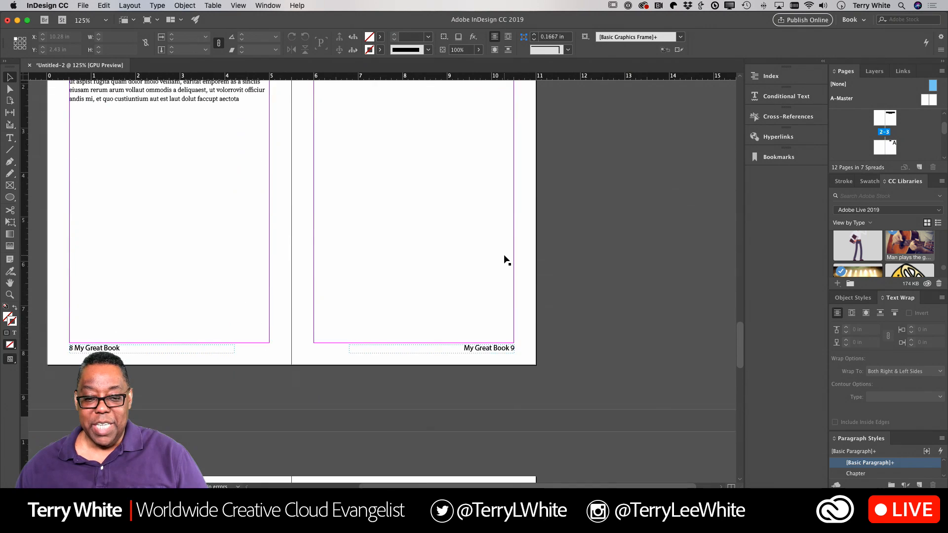
scroll(505, 260, "up", 15)
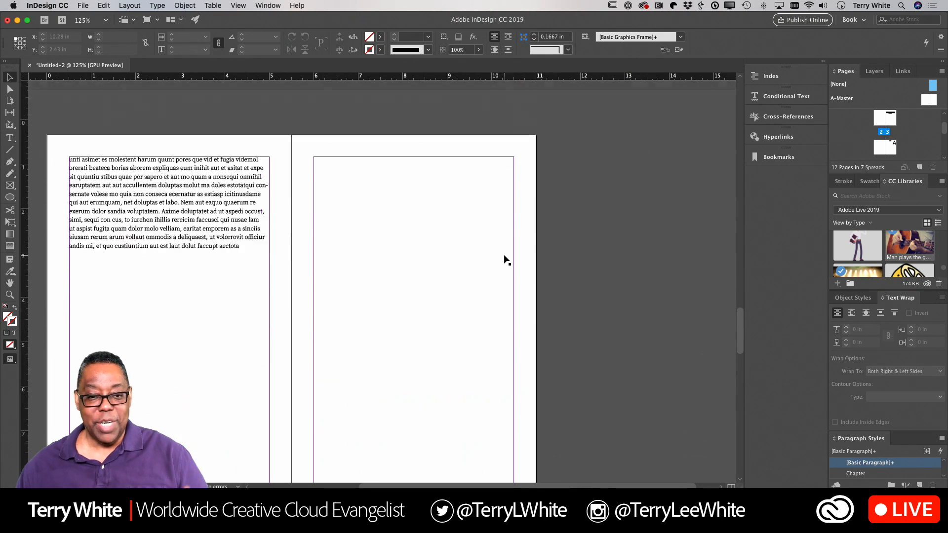
scroll(507, 260, "up", 1)
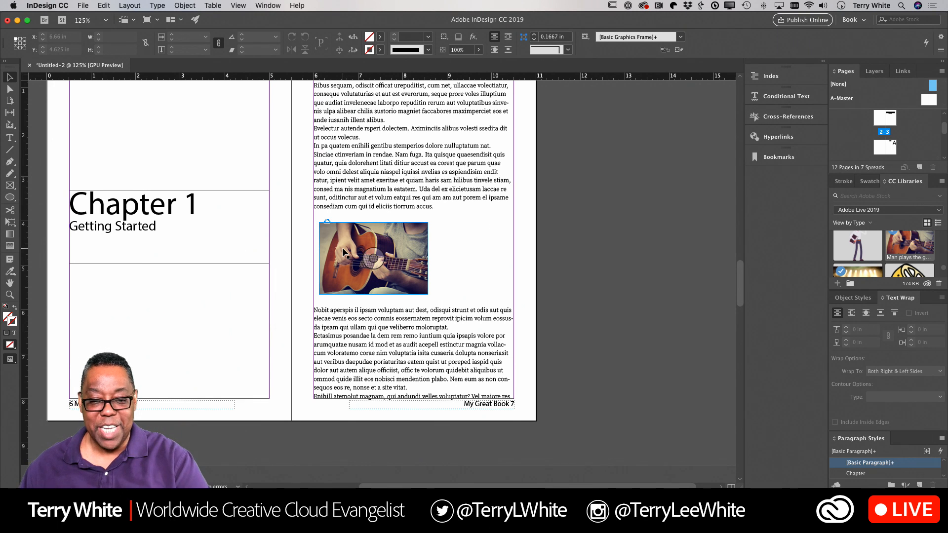
scroll(316, 261, "down", 13)
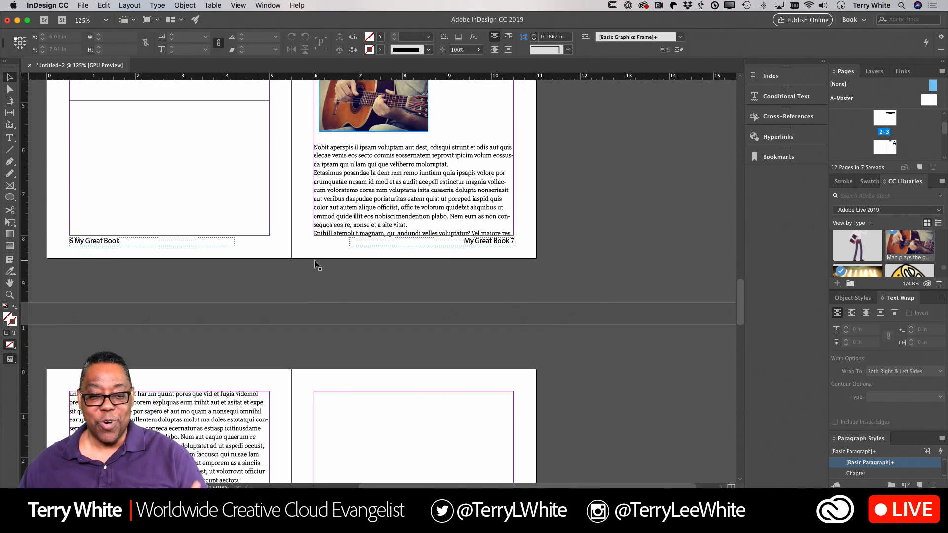
scroll(315, 265, "down", 15)
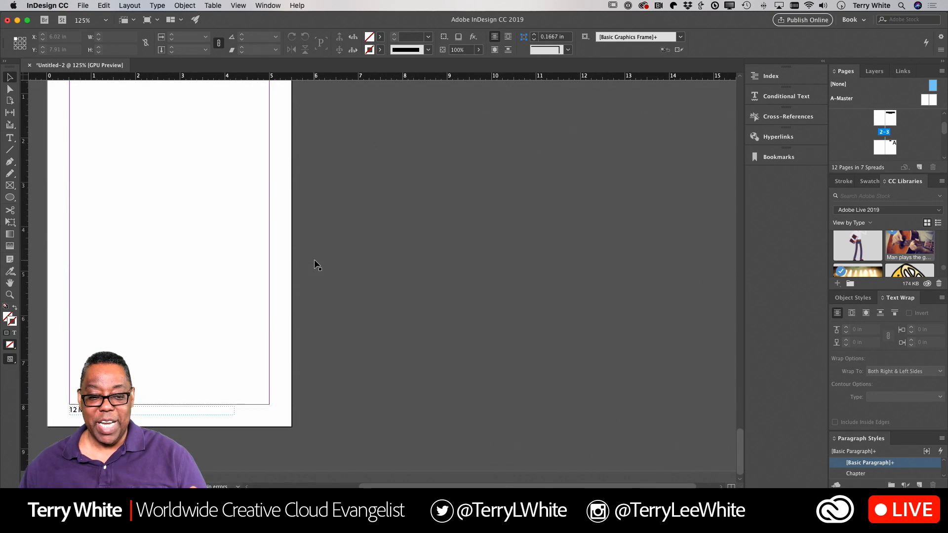
scroll(315, 266, "up", 15)
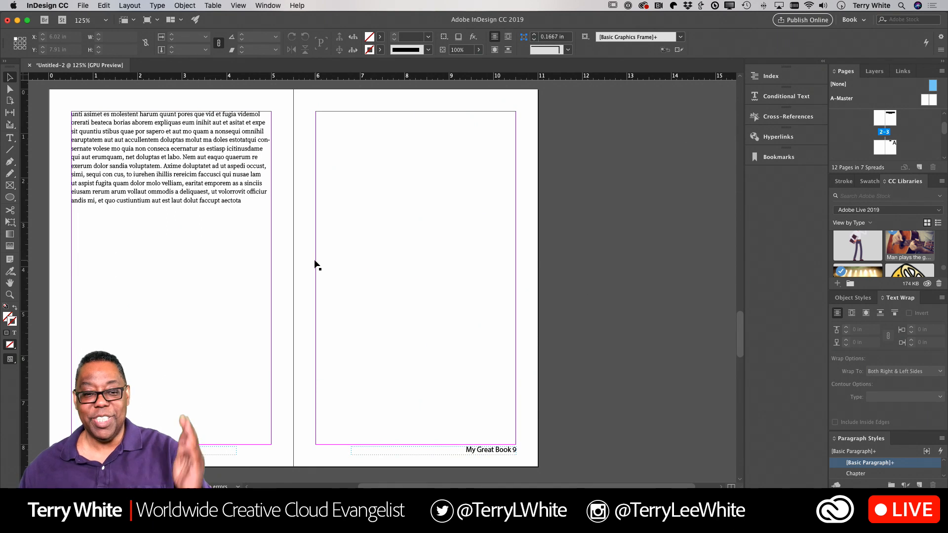
scroll(315, 265, "down", 15)
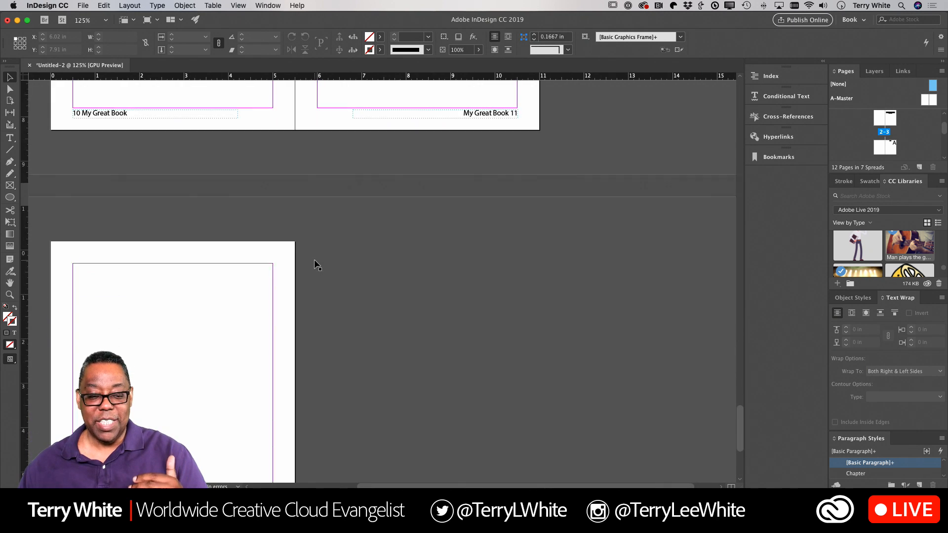
scroll(315, 265, "down", 5)
scroll(311, 264, "left", 5)
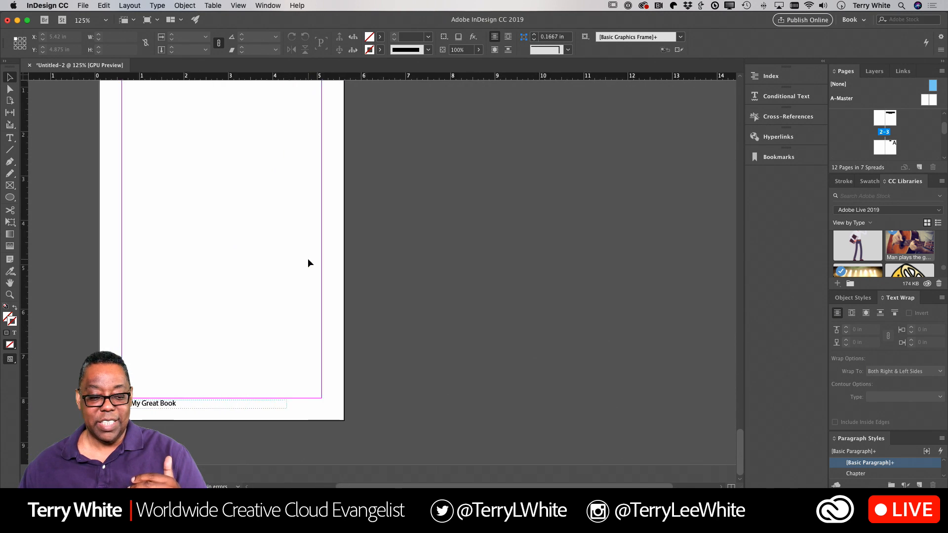
scroll(308, 263, "up", 2)
scroll(308, 262, "right", 1)
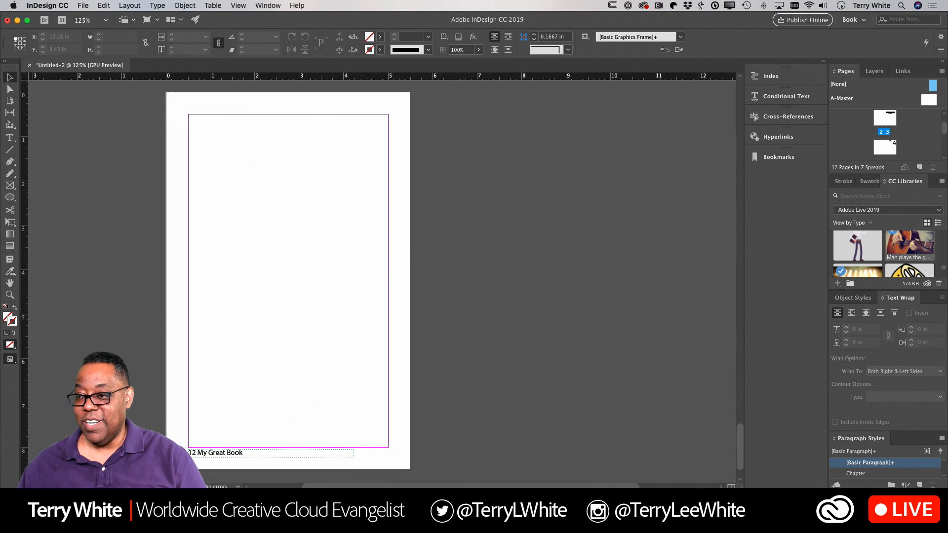
scroll(892, 135, "down", 6)
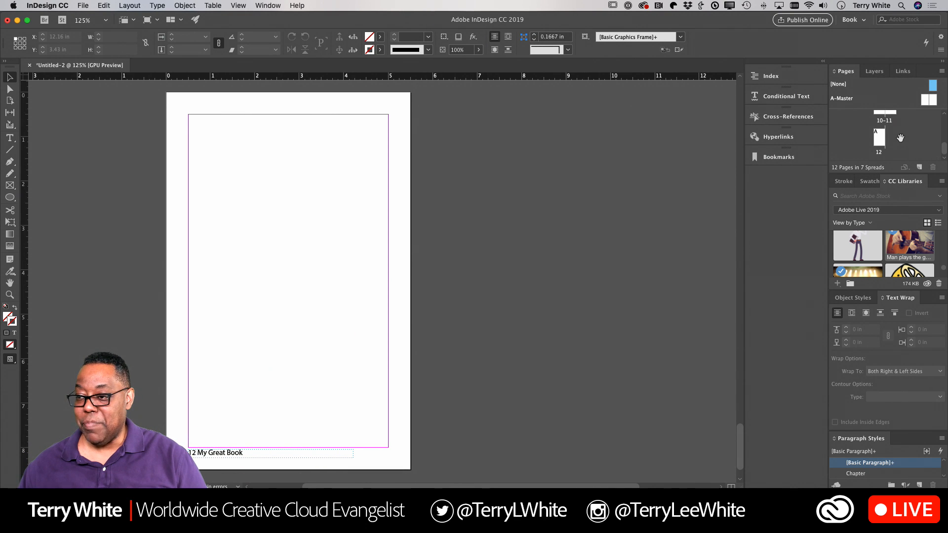
left_click_drag(899, 115, 879, 138)
Step: Add a 'Back Cover' text frame on page 12 and enlarge the text to 52 pt
left_click(14, 141)
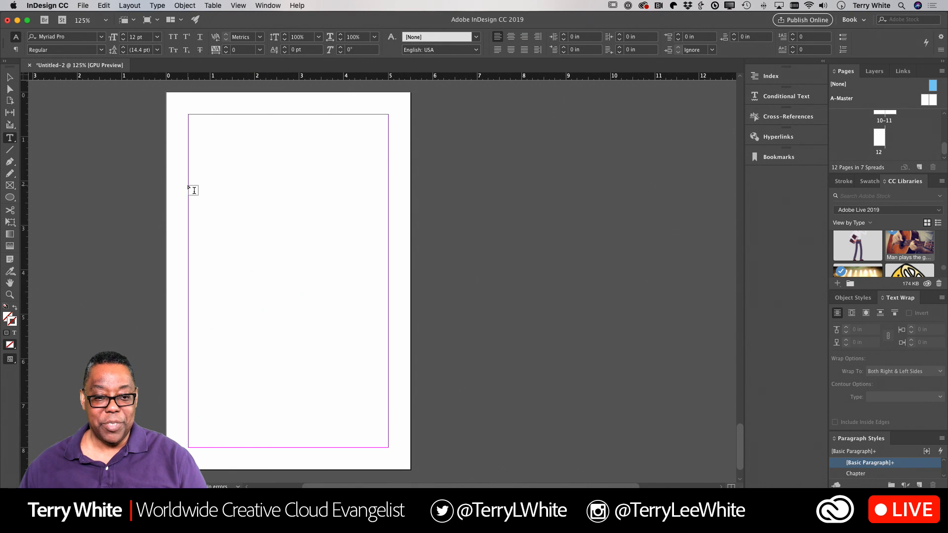
left_click_drag(194, 191, 388, 280)
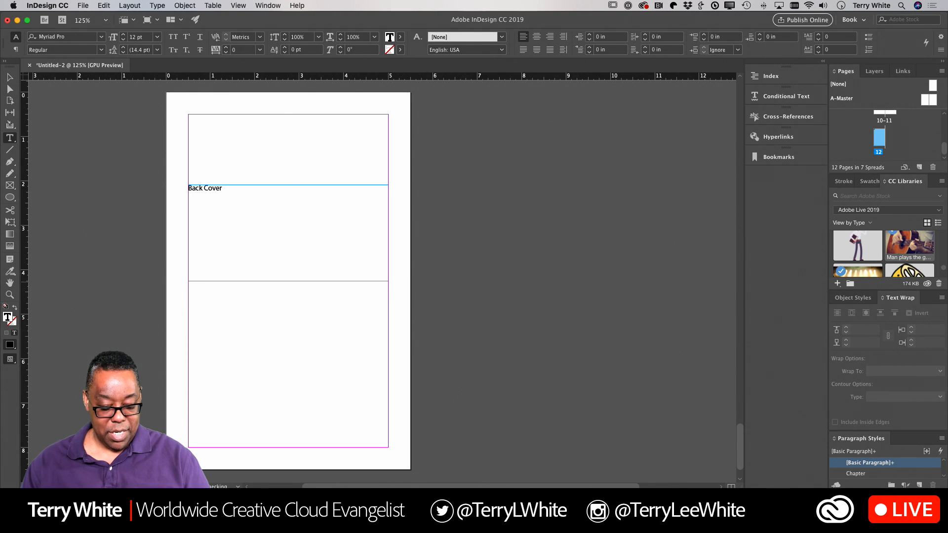
key("super+a")
key("super+shift+period")
key("super+shift+period")
key("super+shift+period")
key("super+shift+period")
key("super+shift+period")
key("super+shift+period")
key("super+shift+period")
key("super+shift+period")
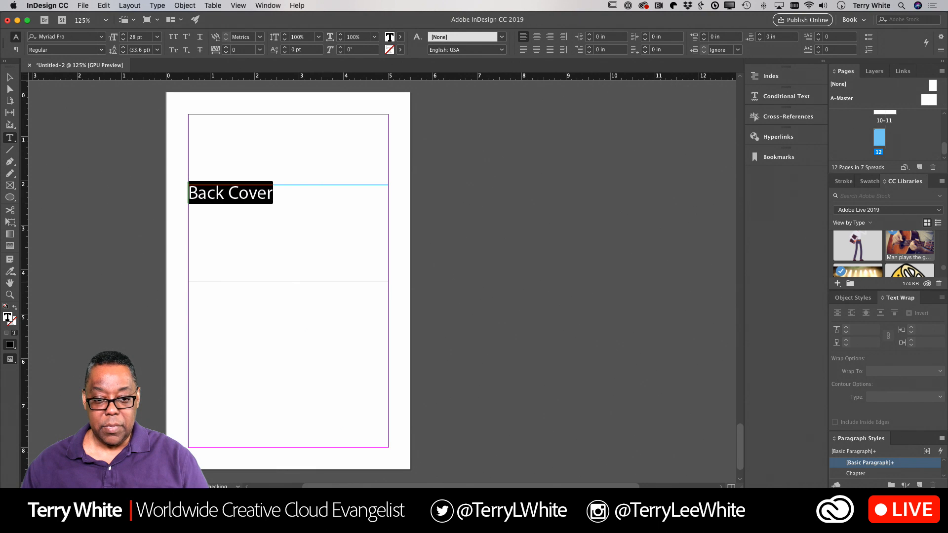
key("super+shift+period")
key("super+shift+period")
key("super+shift+period")
key("super+shift+period")
key("super+shift+period")
key("super+shift+period")
key("super+shift+period")
key("super+shift+period")
key("super+shift+period")
key("super+shift+period")
key("super+shift+period")
key("super+shift+period")
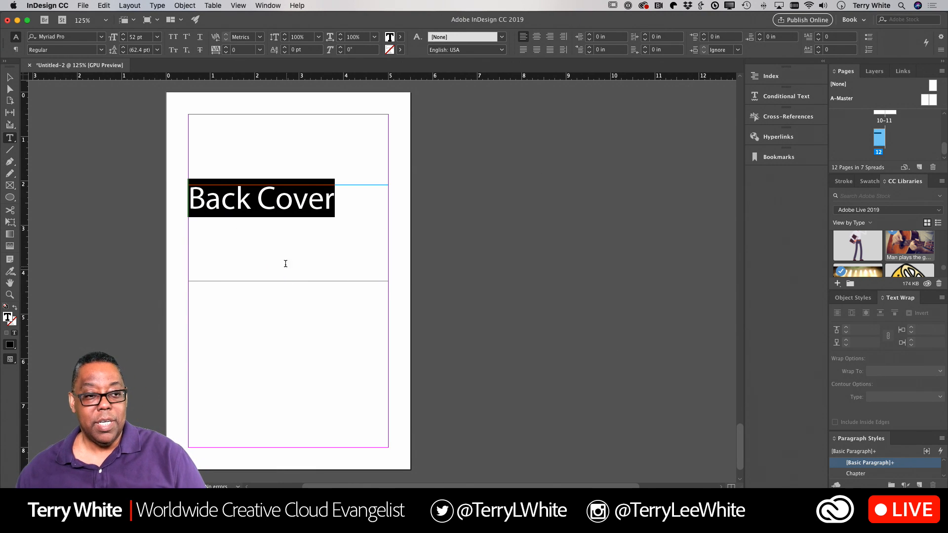
key("Escape")
Step: Select and copy the Chapter 1 title frame, then scroll to the blank 10–11 spread
scroll(505, 235, "up", 10)
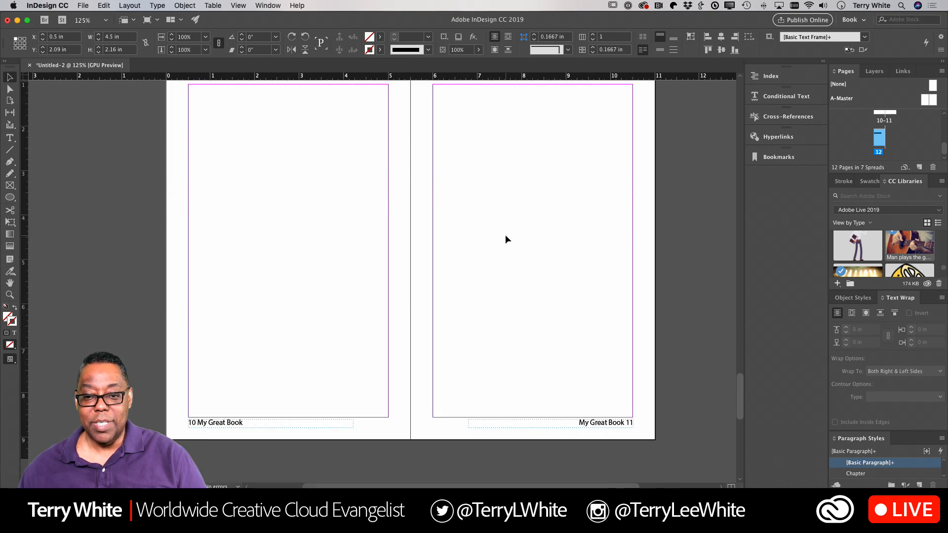
scroll(506, 235, "up", 20)
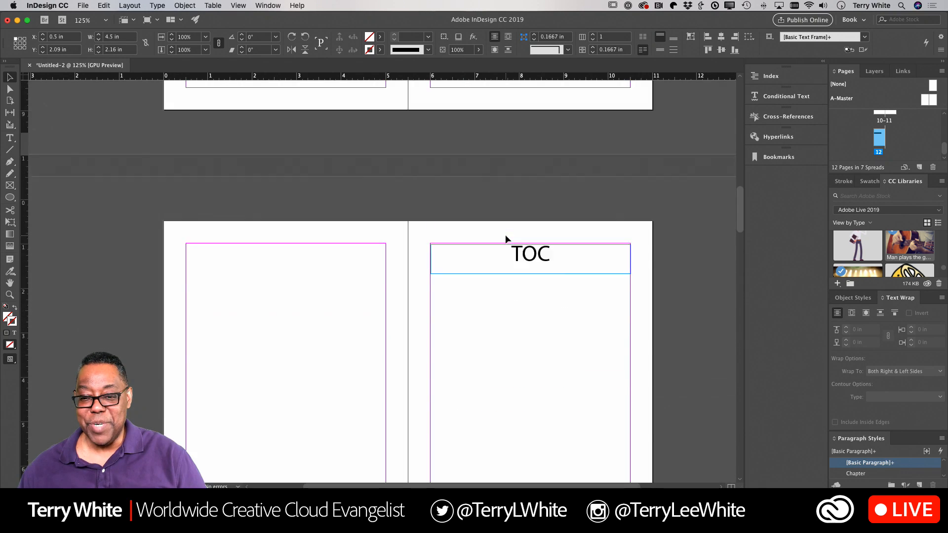
scroll(505, 235, "up", 15)
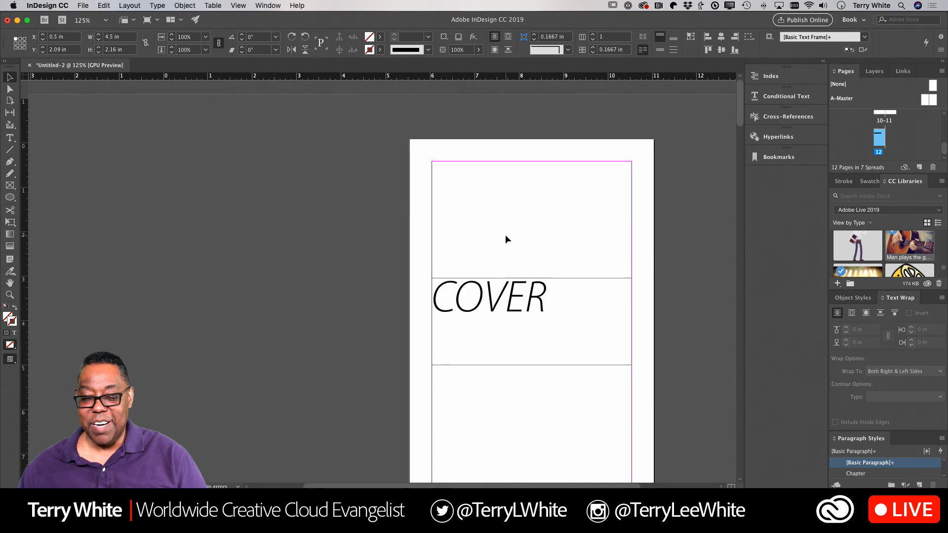
scroll(505, 235, "down", 20)
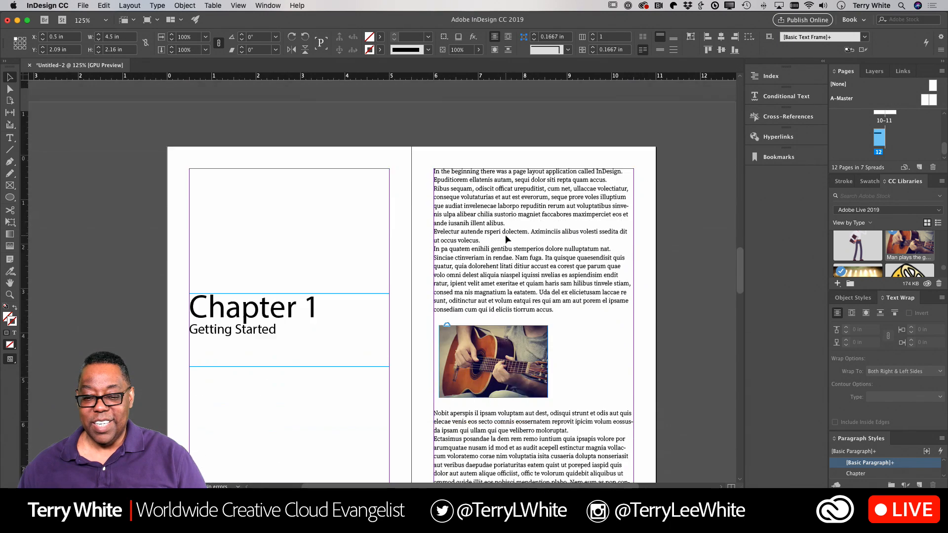
scroll(505, 235, "down", 20)
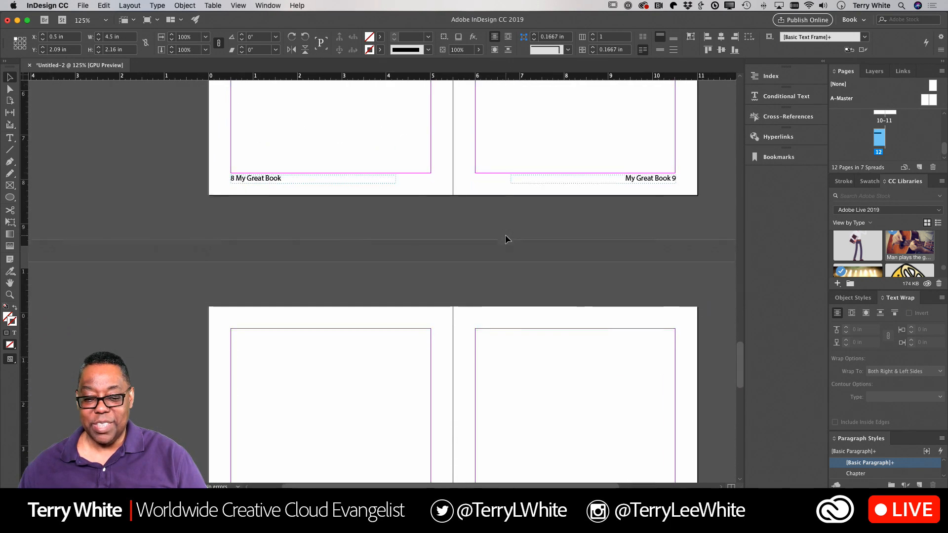
scroll(506, 235, "up", 6)
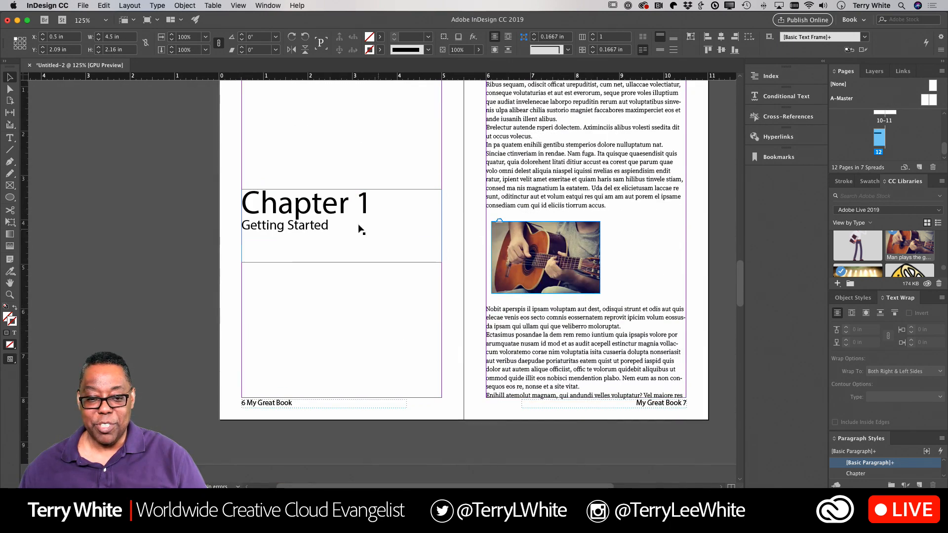
left_click(310, 224)
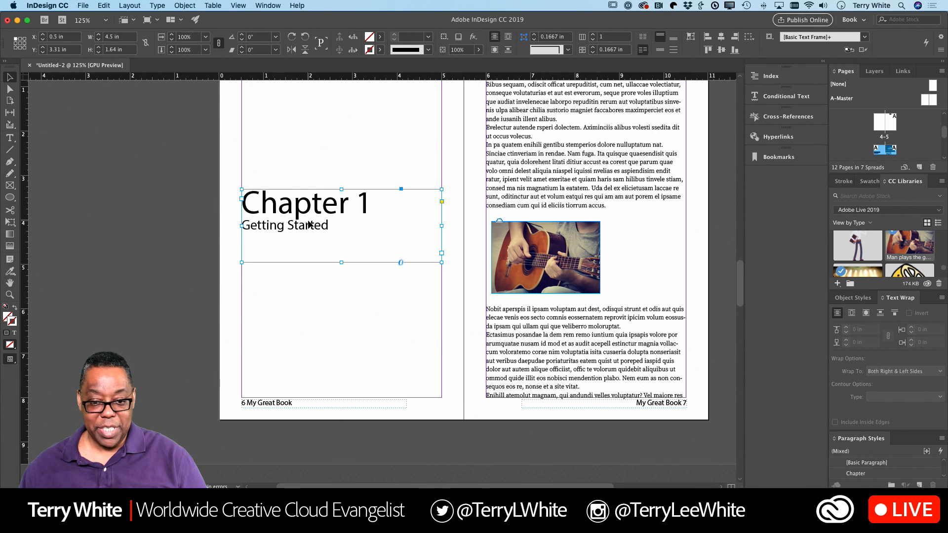
scroll(309, 225, "down", 12)
Step: Paste the chapter title frame in place on page 10
left_click(316, 220)
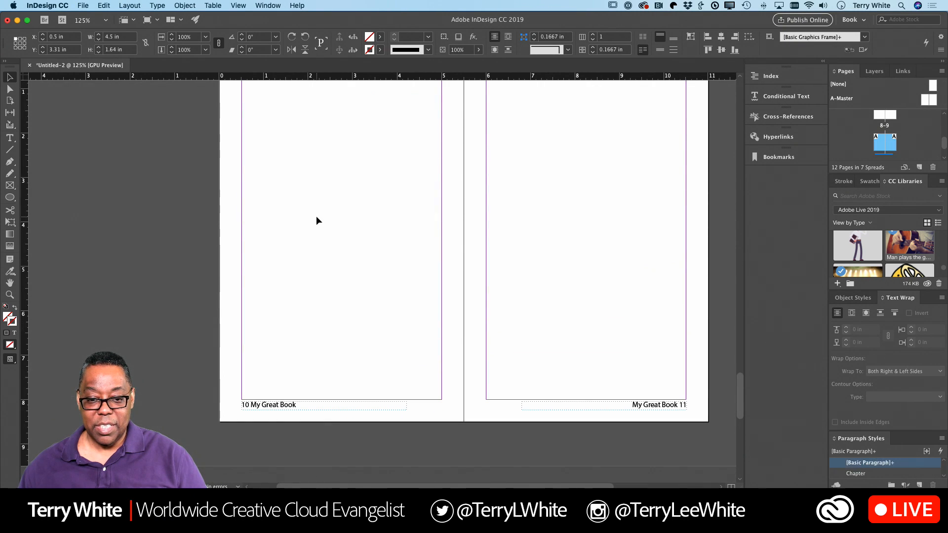
left_click(103, 5)
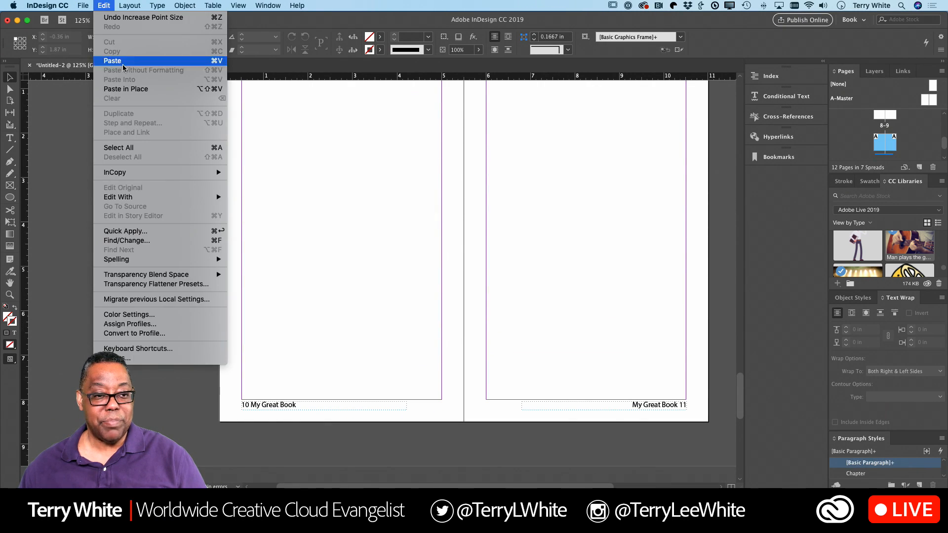
left_click(124, 87)
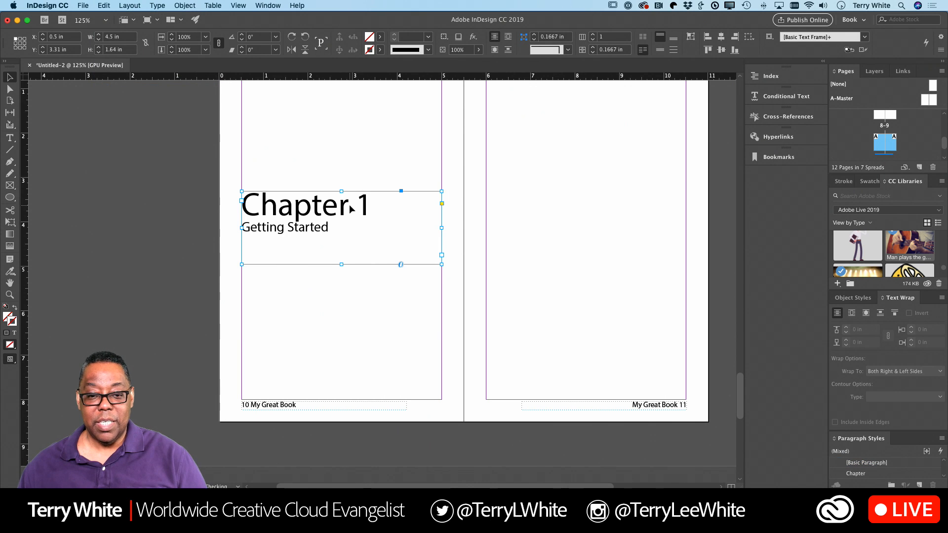
Step: Change the pasted heading to 'Chapter 2' with the subtitle 'It gets better'
double_click(362, 208)
double_click(361, 209)
type("2")
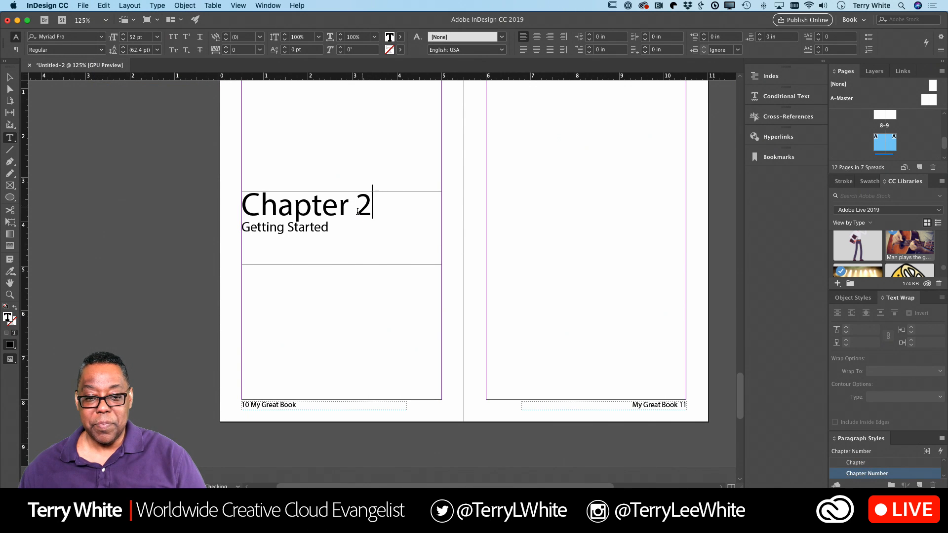
left_click_drag(327, 227, 241, 228)
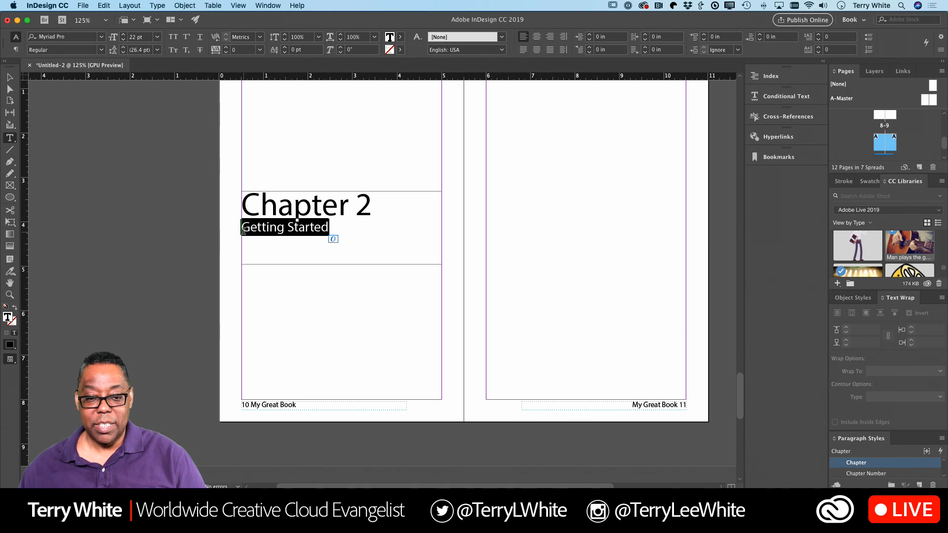
key("BackSpace")
type("It ")
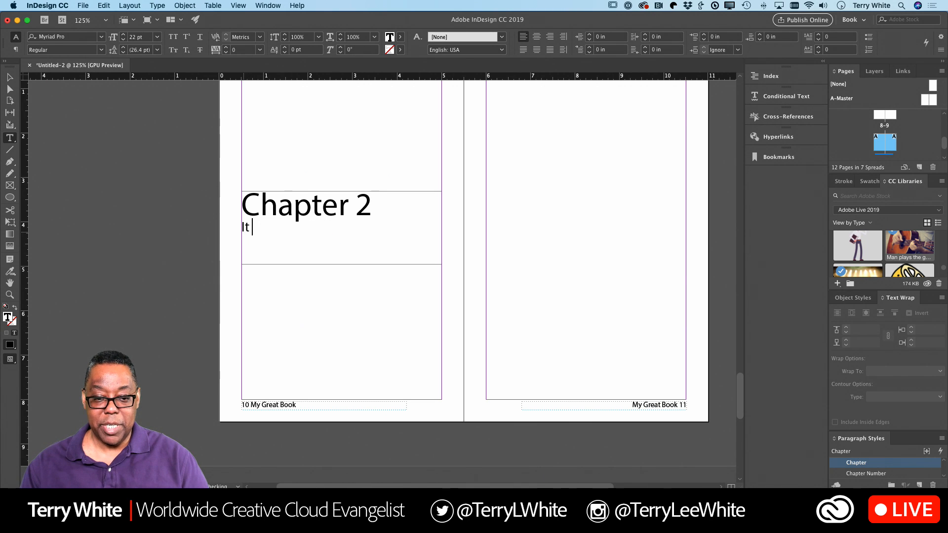
type("get")
key("BackSpace")
key("BackSpace")
type("s")
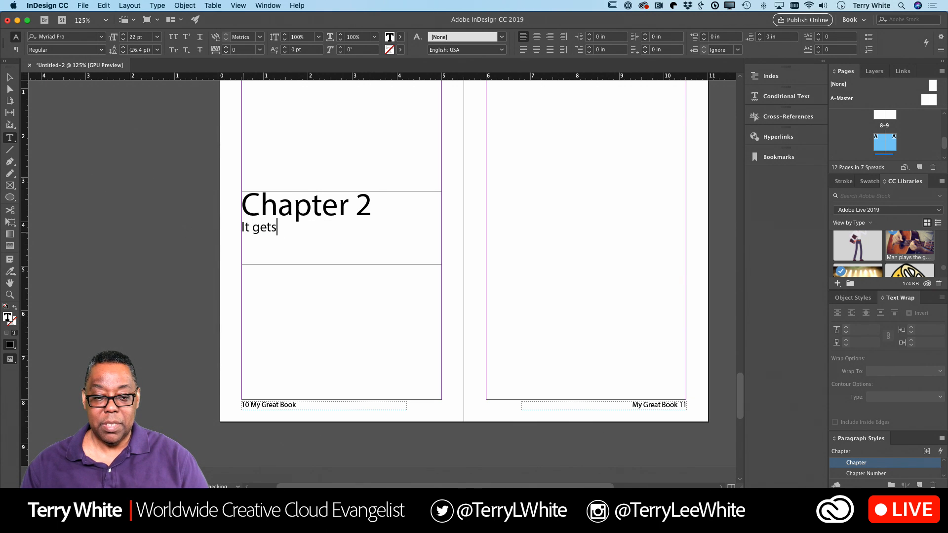
type(" better")
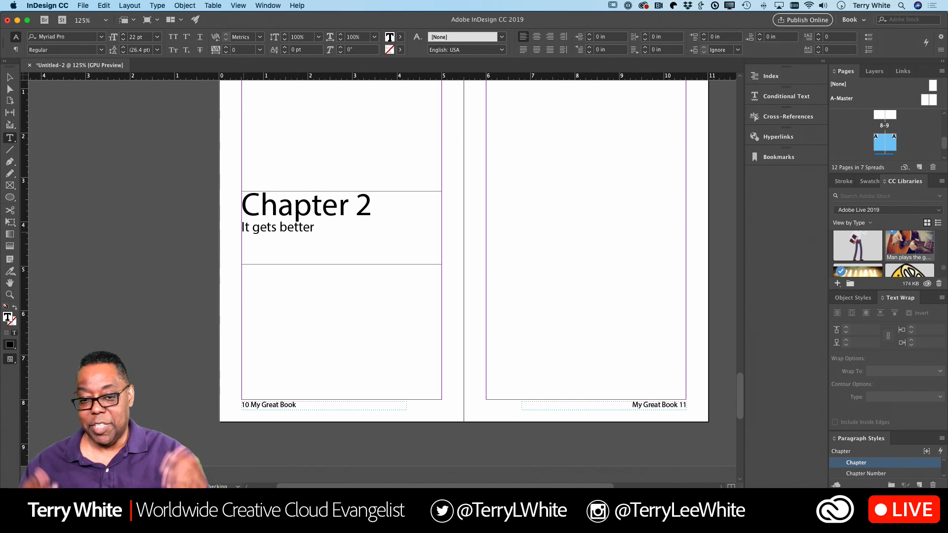
key("Escape")
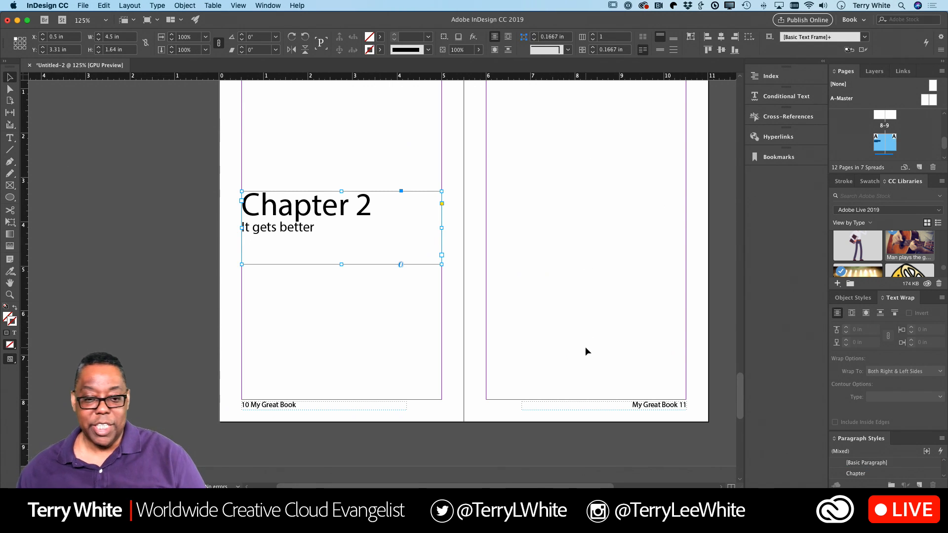
Step: Scroll back up to the spread containing the TOC heading page
scroll(585, 347, "down", 10)
scroll(585, 347, "up", 8)
scroll(585, 346, "up", 3)
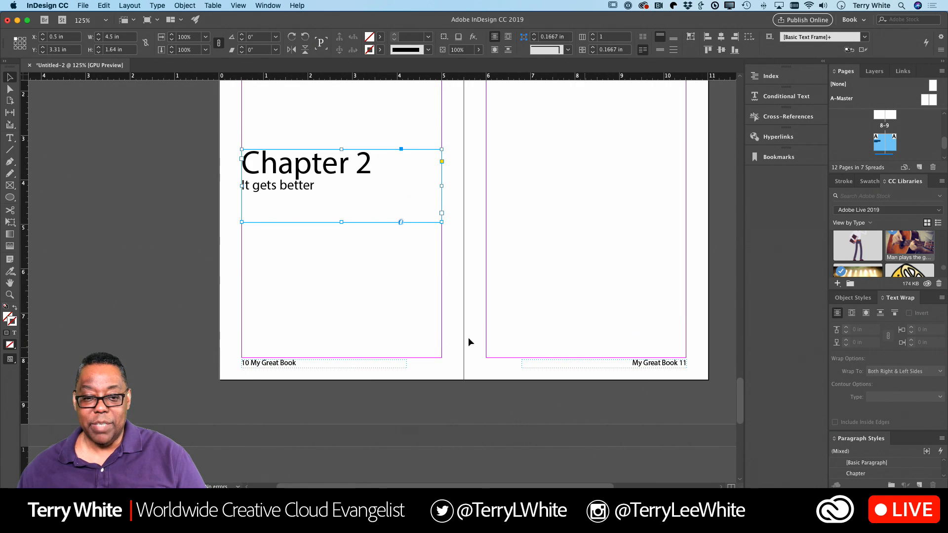
scroll(468, 337, "down", 10)
scroll(392, 265, "up", 15)
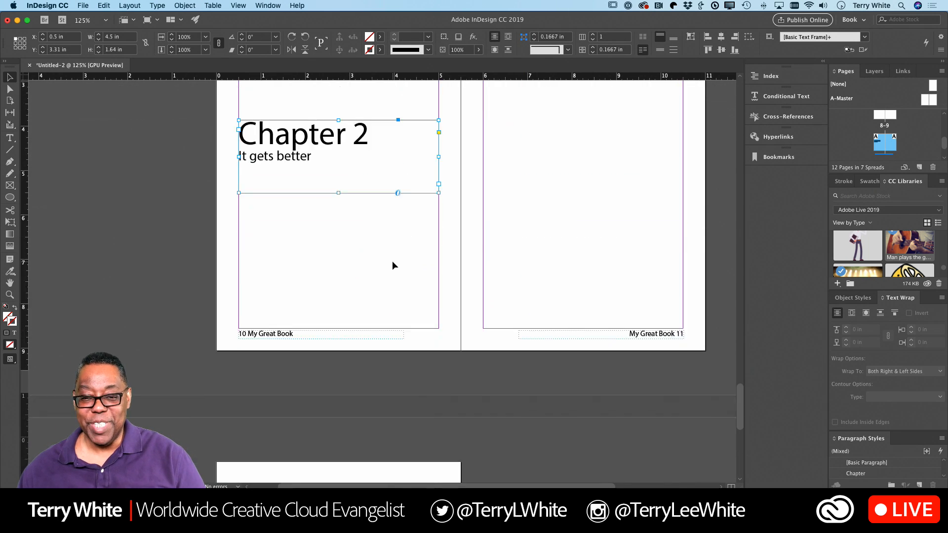
scroll(392, 261, "up", 6)
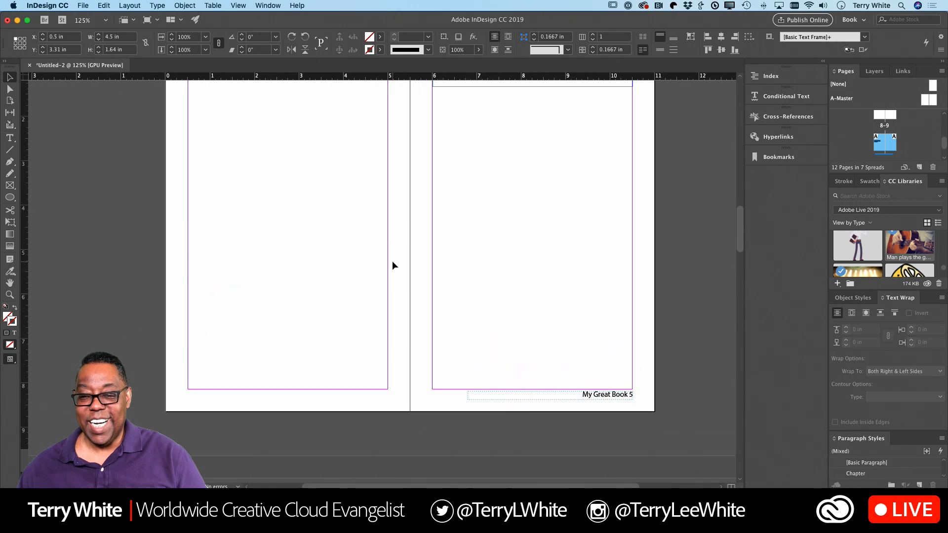
scroll(399, 258, "right", 2)
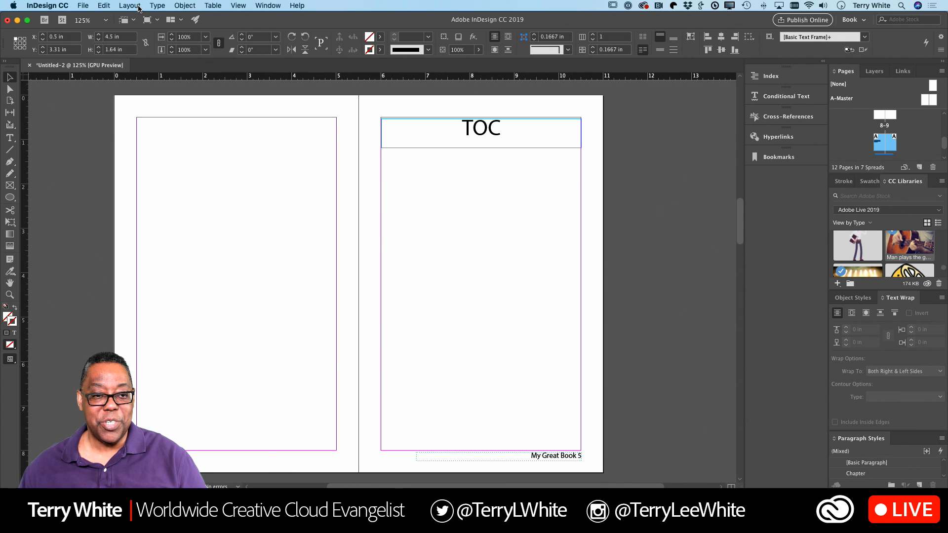
Step: Generate a table of contents titled "What's inside" from the Chapter Number and Chapter styles
left_click(129, 6)
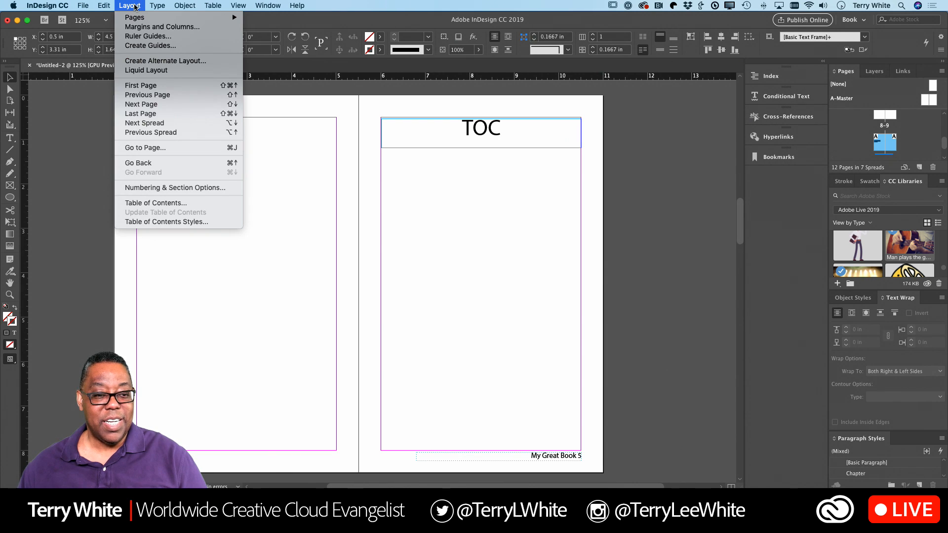
left_click(146, 204)
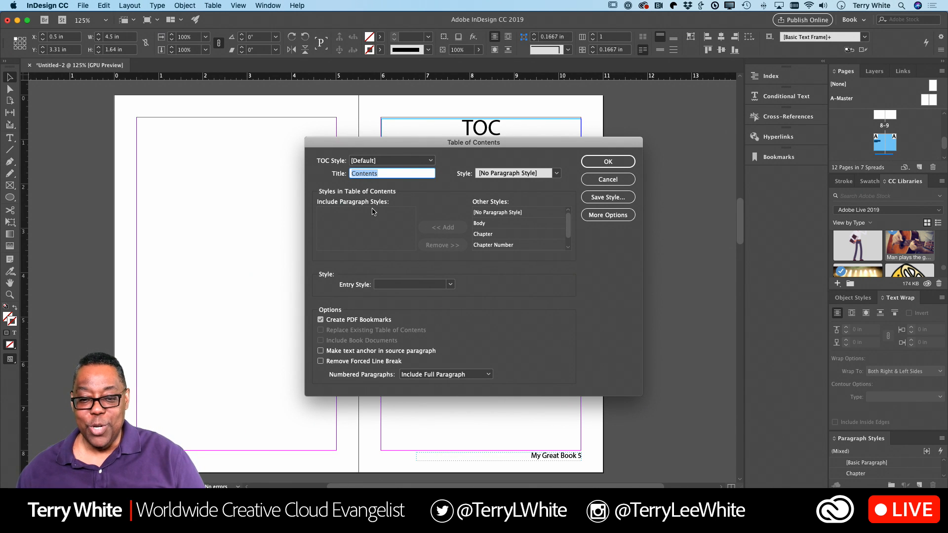
left_click(496, 235)
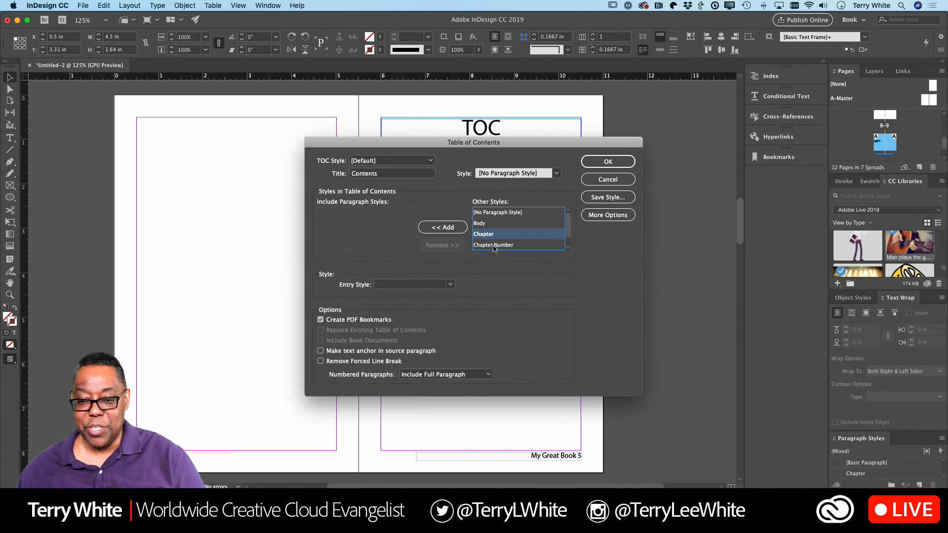
left_click(496, 246)
left_click(452, 228)
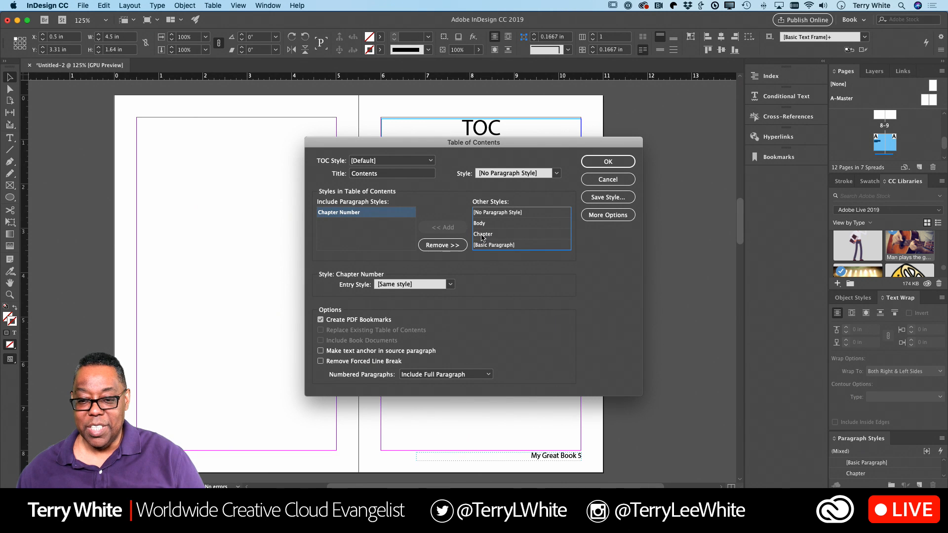
left_click(449, 228)
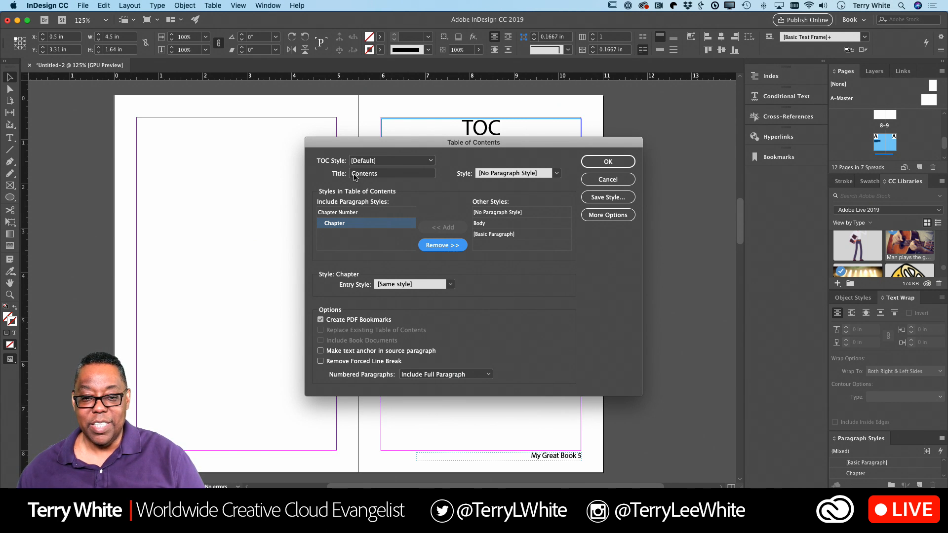
left_click(353, 175)
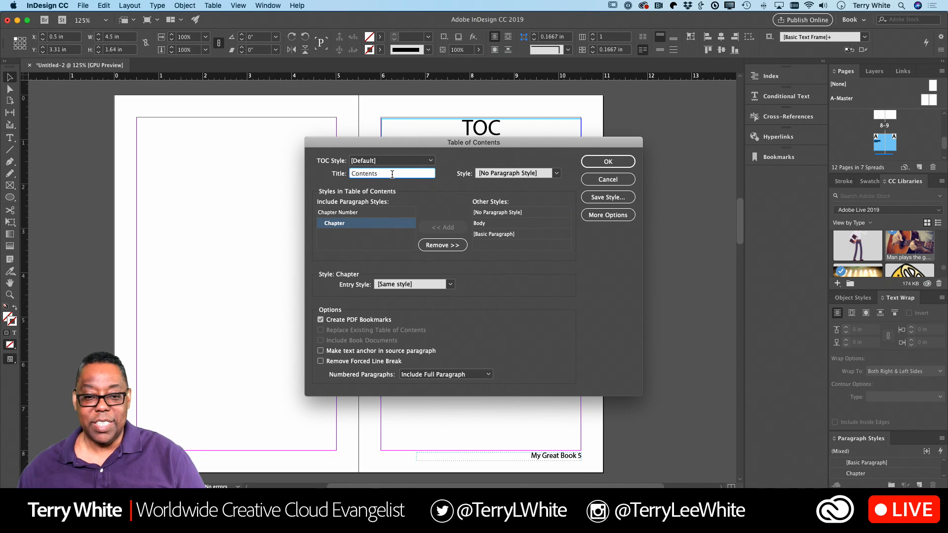
left_click_drag(405, 174, 341, 176)
type("W")
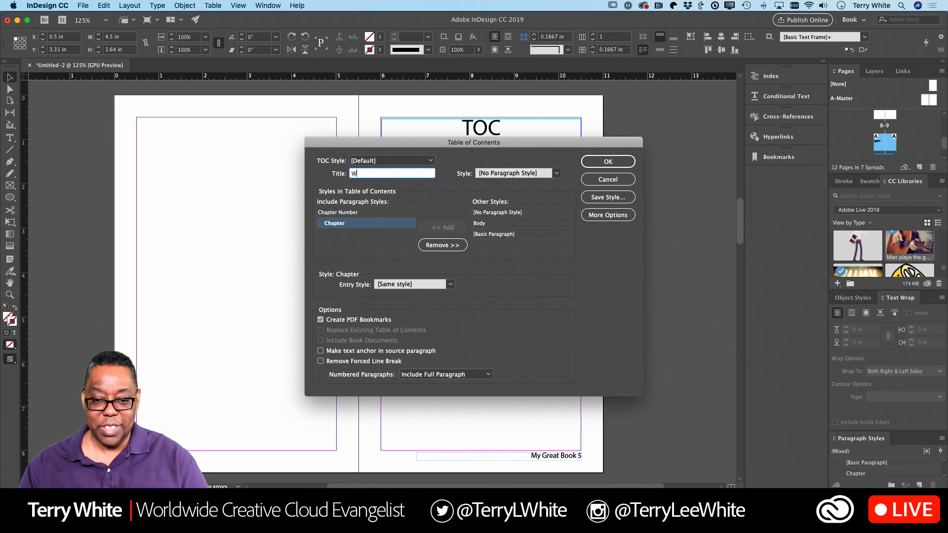
type("hat's insid")
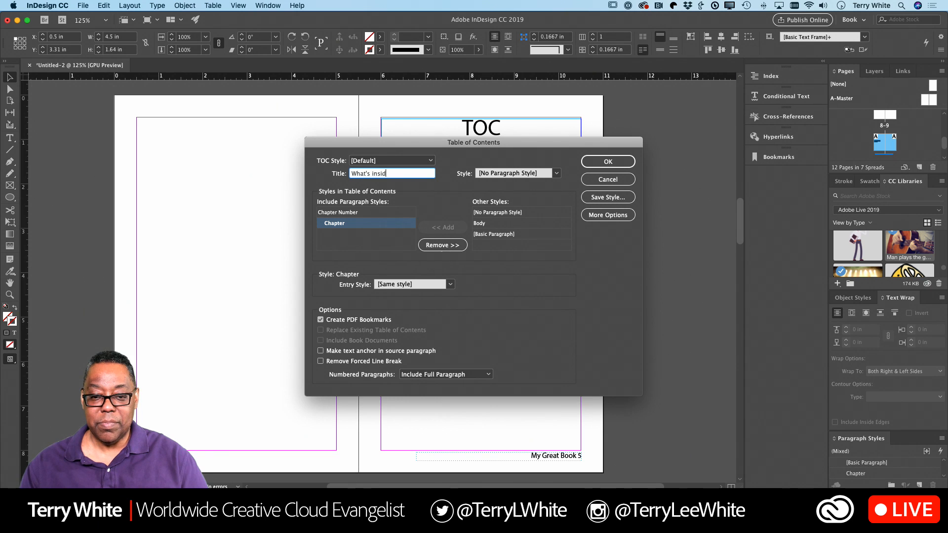
type("e")
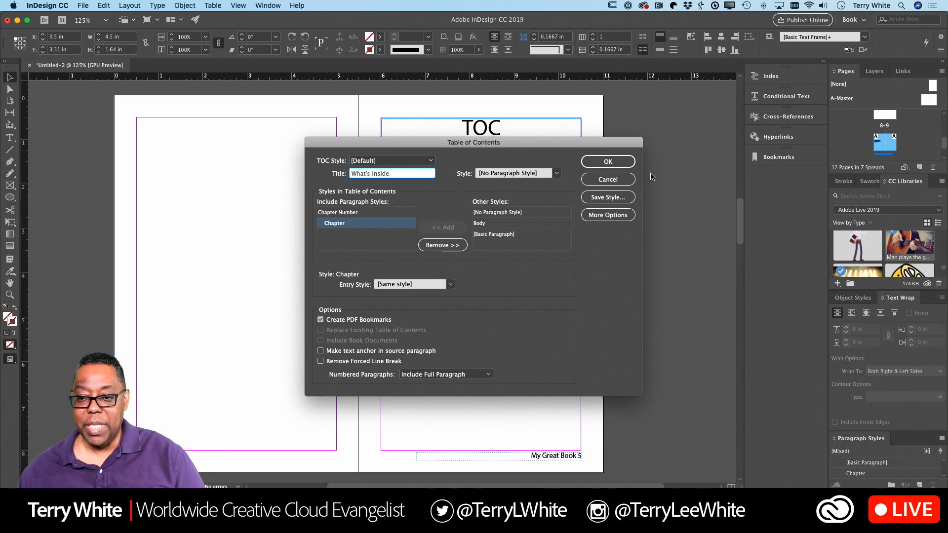
left_click(621, 165)
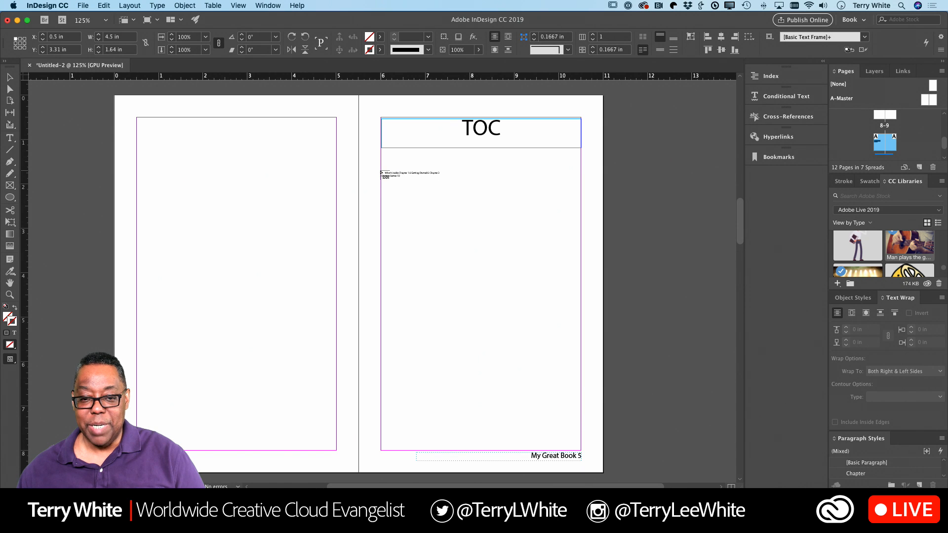
Step: Place the table of contents in a frame below the TOC heading
left_click_drag(382, 171, 582, 395)
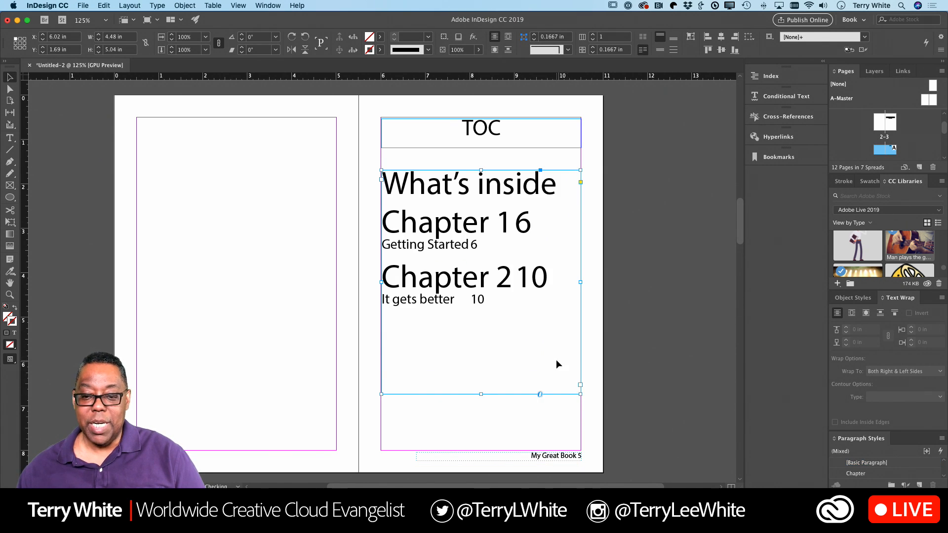
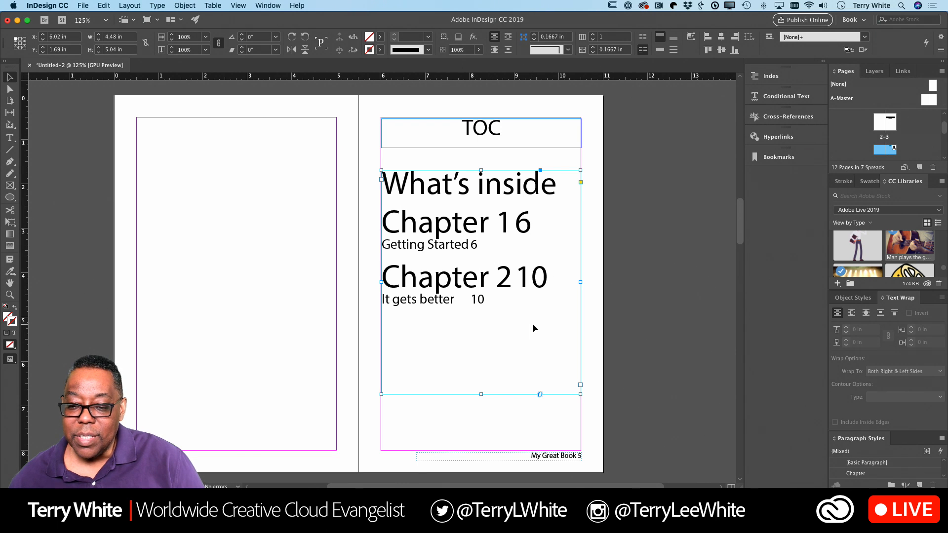
Step: Select the table-of-contents story and adjust its text size with the size shortcuts
double_click(500, 284)
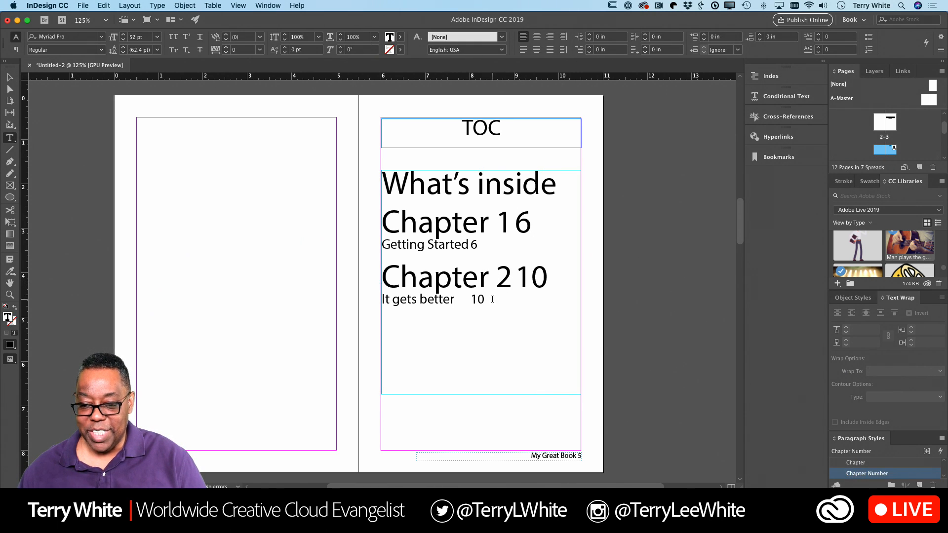
left_click_drag(486, 300, 376, 229)
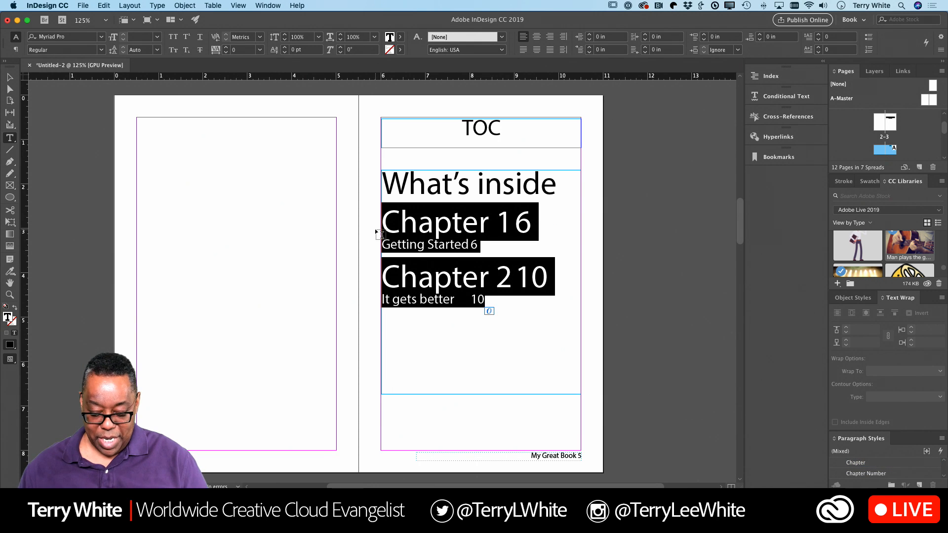
key("super+shift+comma")
key("super+shift+comma")
key("super+shift+comma")
key("super+shift+comma")
key("super+shift+comma")
key("super+shift+comma")
key("super+shift+comma")
key("super+shift+comma")
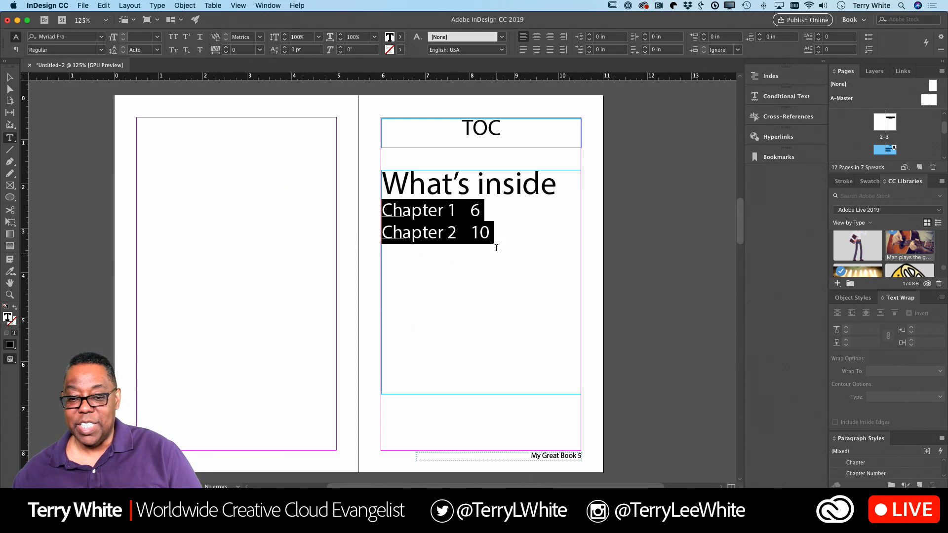
left_click(474, 213)
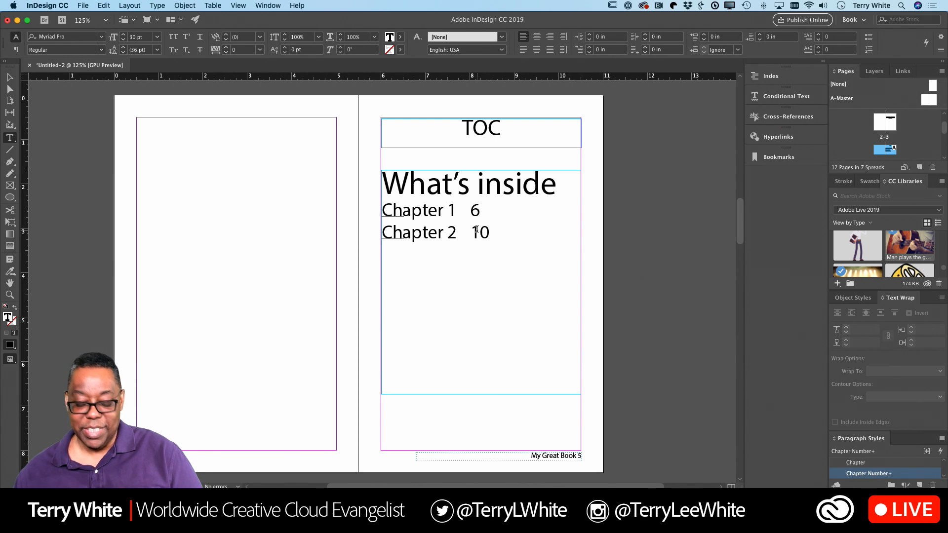
key("super+a")
key("super+shift+period")
key("super+shift+period")
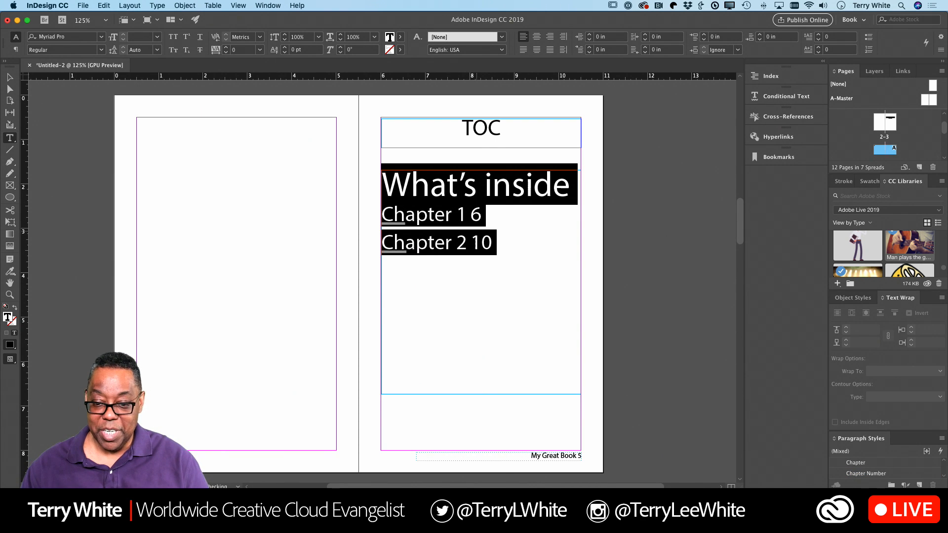
key("super+shift+period")
key("super+shift+period")
key("super+shift+period")
key("super+shift+period")
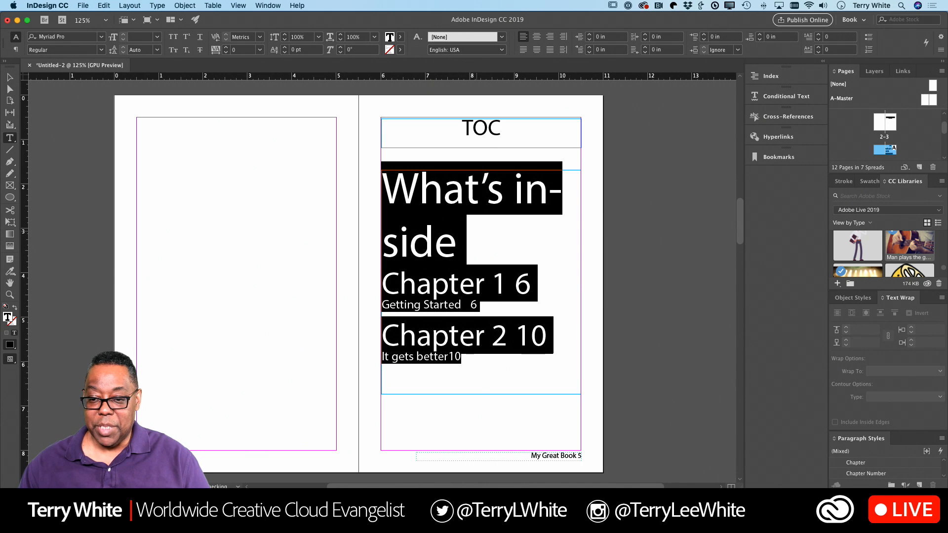
key("super+shift+comma")
key("super+shift+comma")
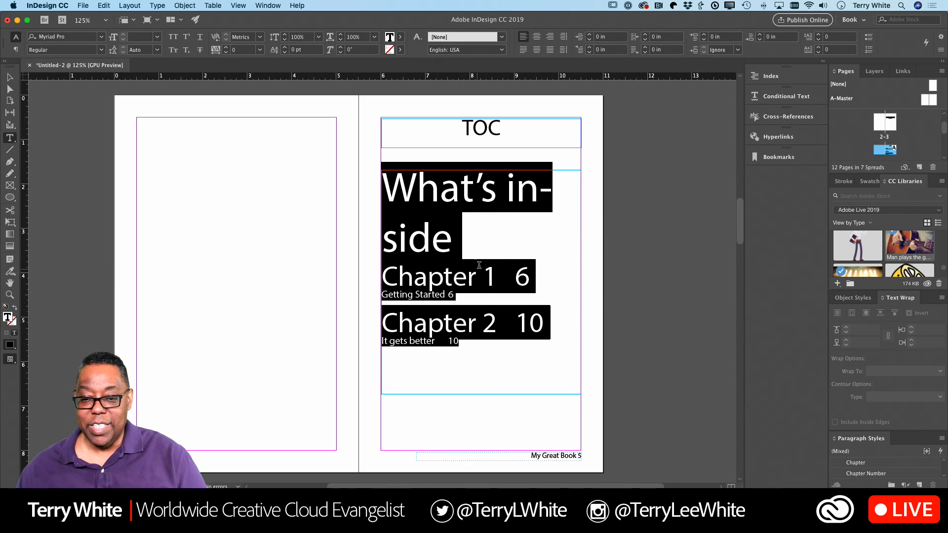
Step: Reduce the 'What's inside' heading to 54 pt so it fits on one line
left_click_drag(460, 250, 396, 185)
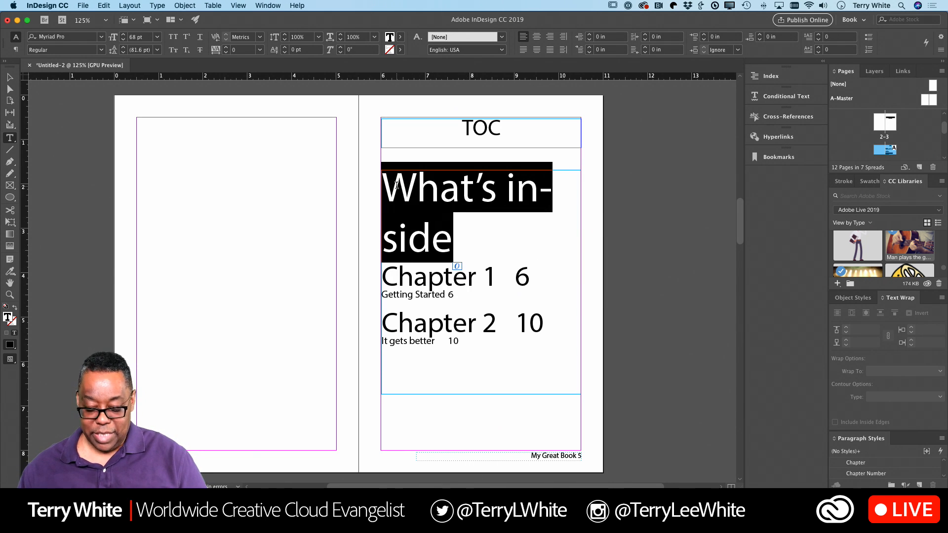
key("super+shift+comma")
key("super+shift+comma")
key("super+shift+comma")
key("super+shift+comma")
key("super+shift+comma")
key("super+shift+comma")
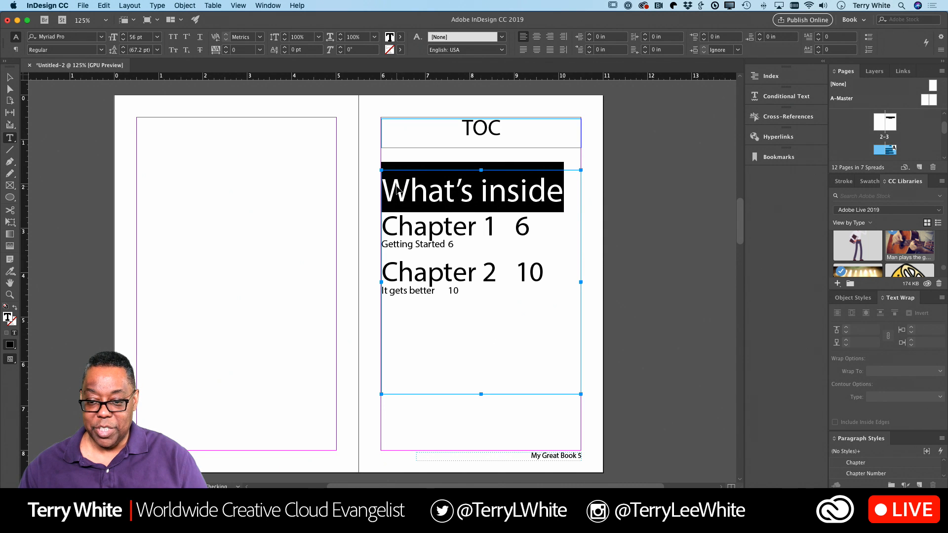
key("super+shift+comma")
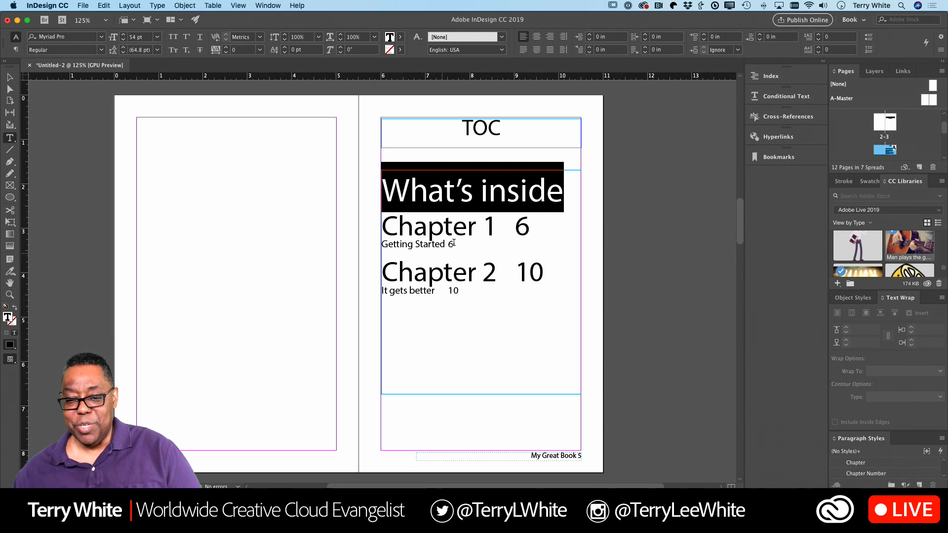
Step: Replace Chapter 1's 'Getting Started' subtitle with 'In the beginning'
left_click(465, 371)
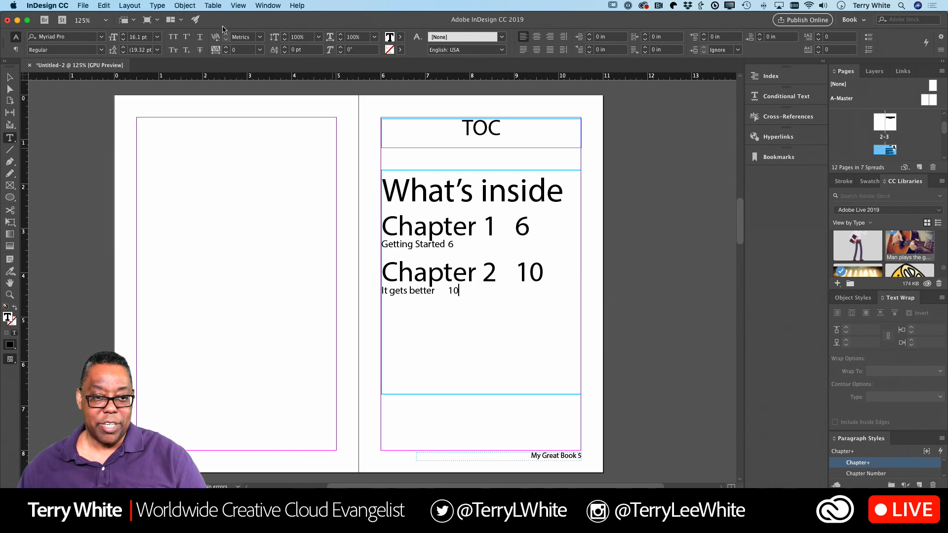
scroll(216, 159, "down", 10)
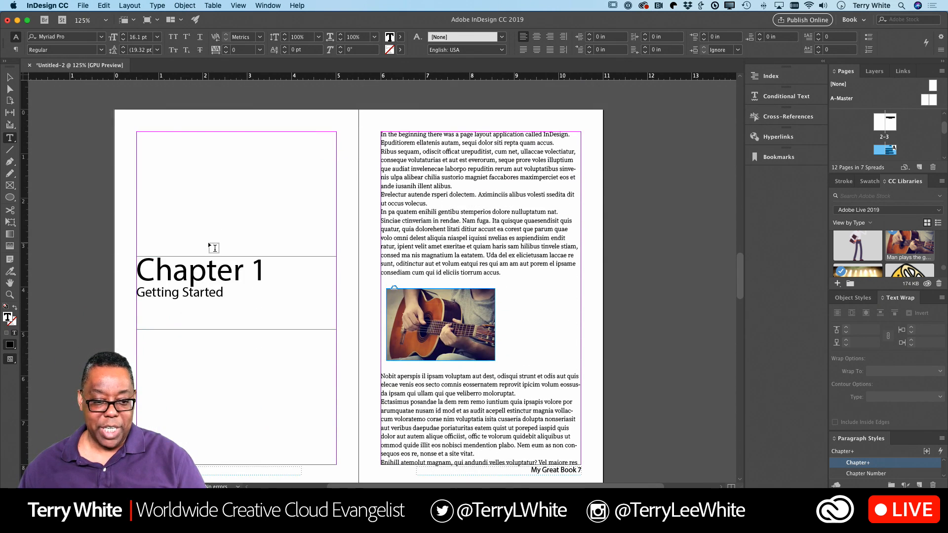
left_click_drag(223, 292, 137, 292)
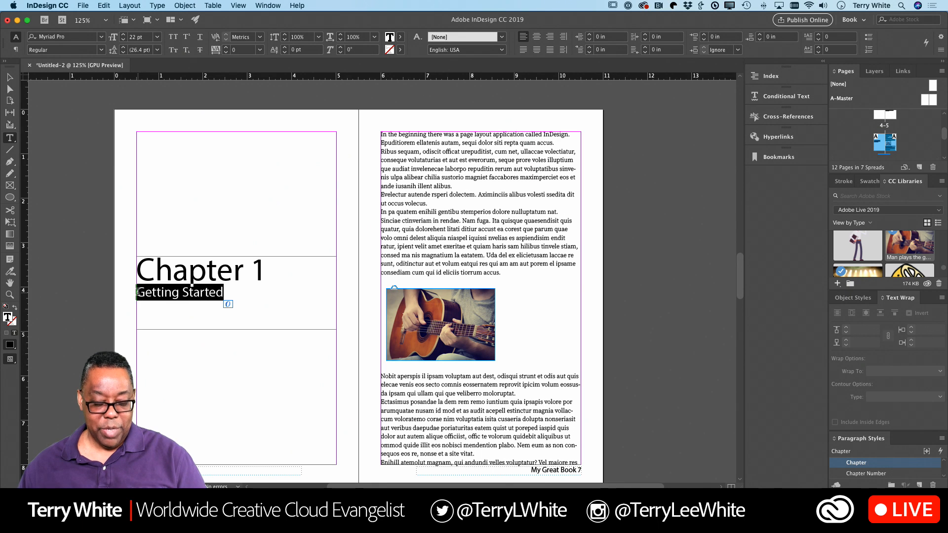
type("In the be")
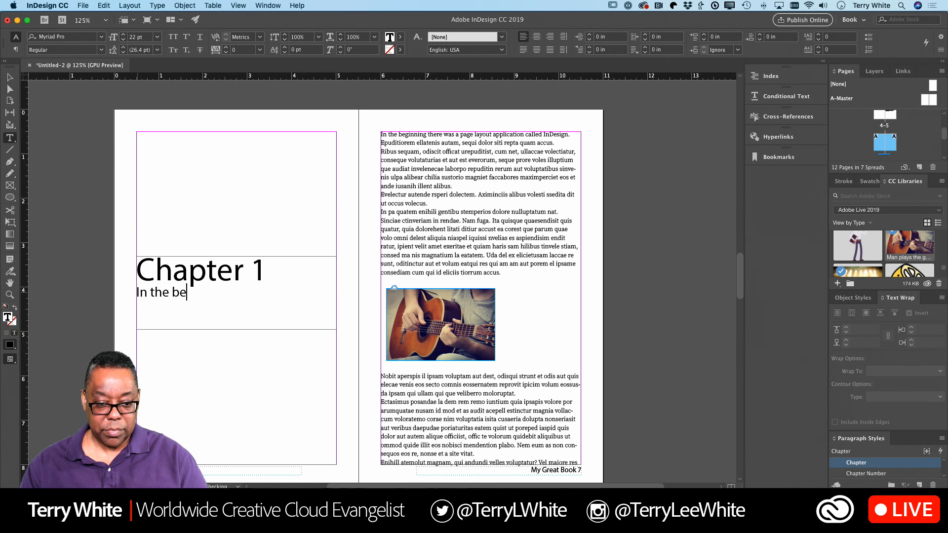
type("ginning")
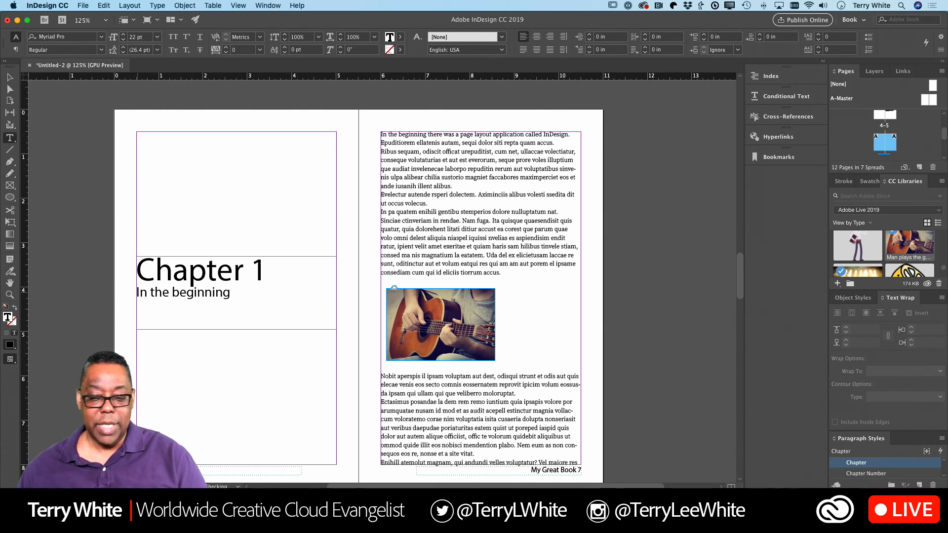
scroll(256, 290, "up", 10)
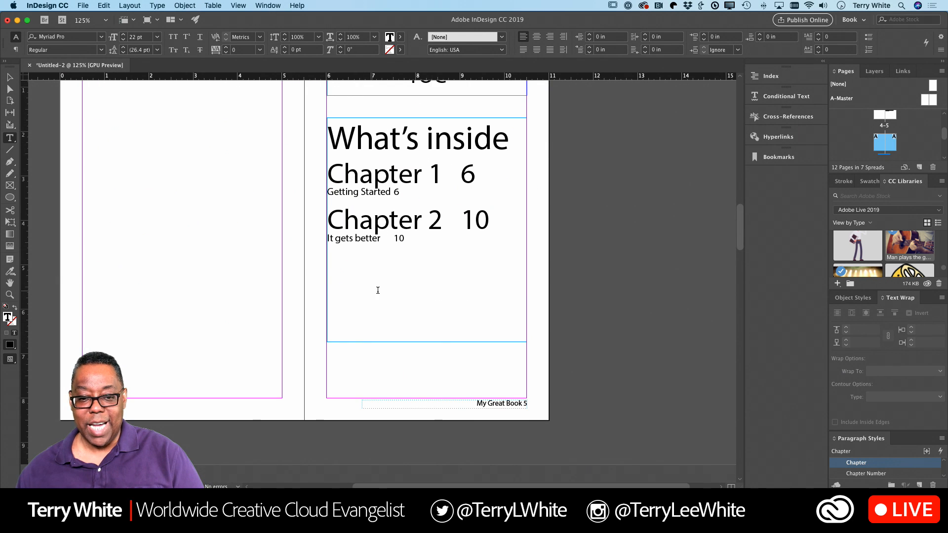
left_click(381, 290)
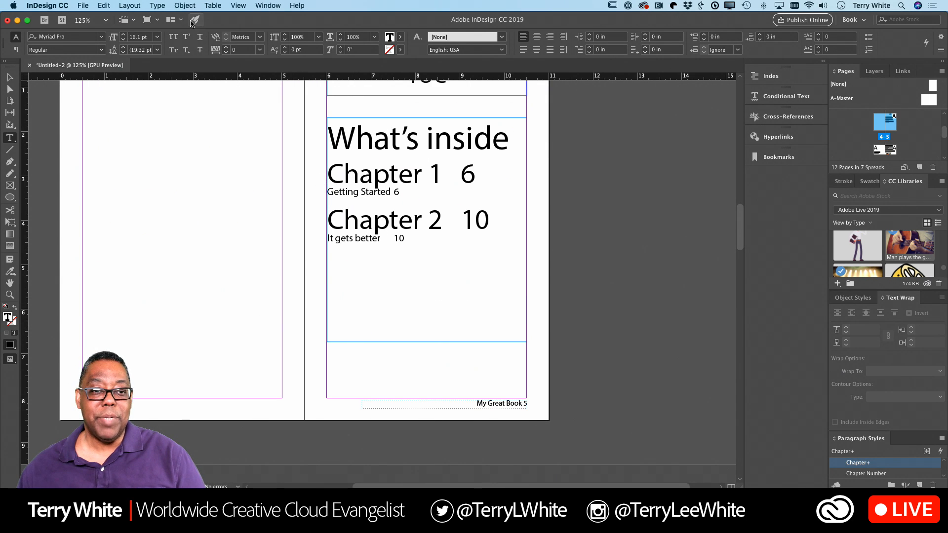
Step: Update the table of contents so Chapter 1 lists 'In the beginning', then return to the title page
left_click(130, 5)
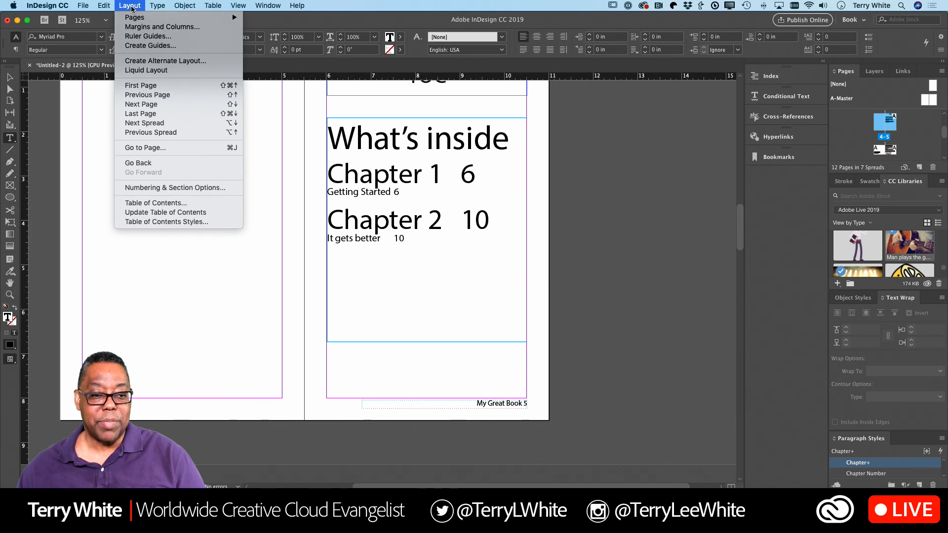
left_click(181, 213)
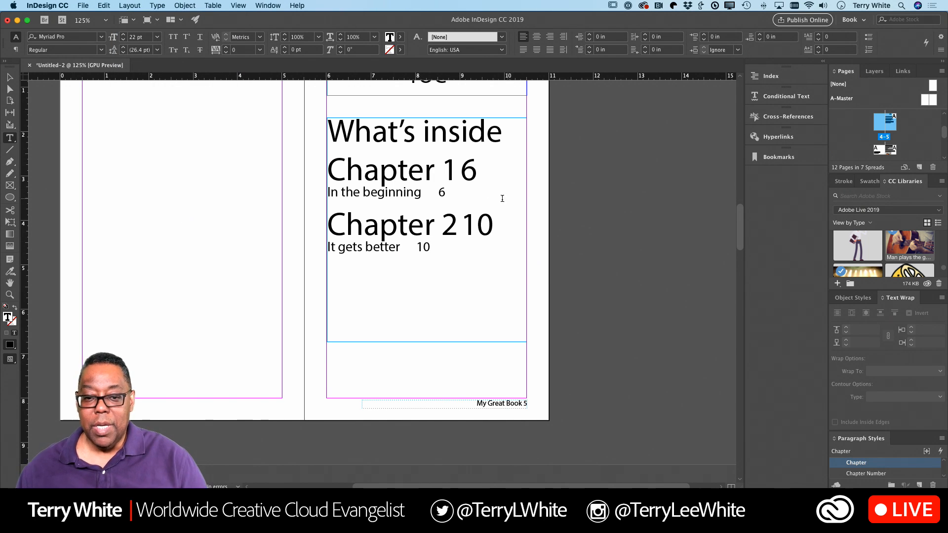
scroll(493, 200, "up", 2)
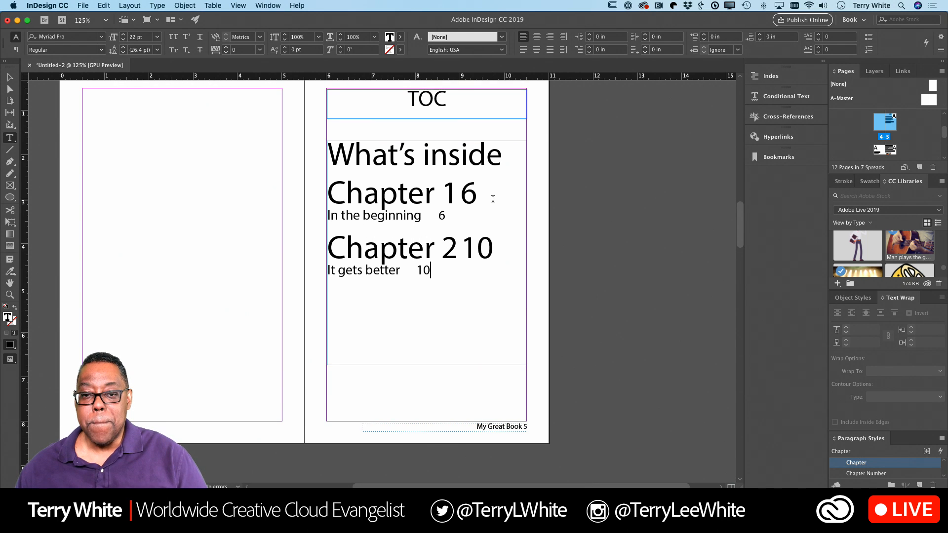
scroll(493, 199, "up", 20)
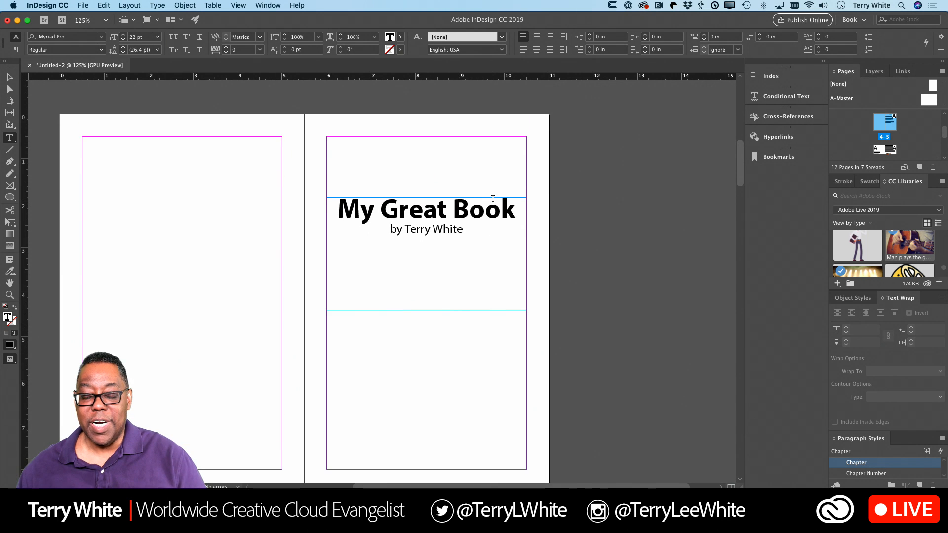
scroll(493, 199, "down", 6)
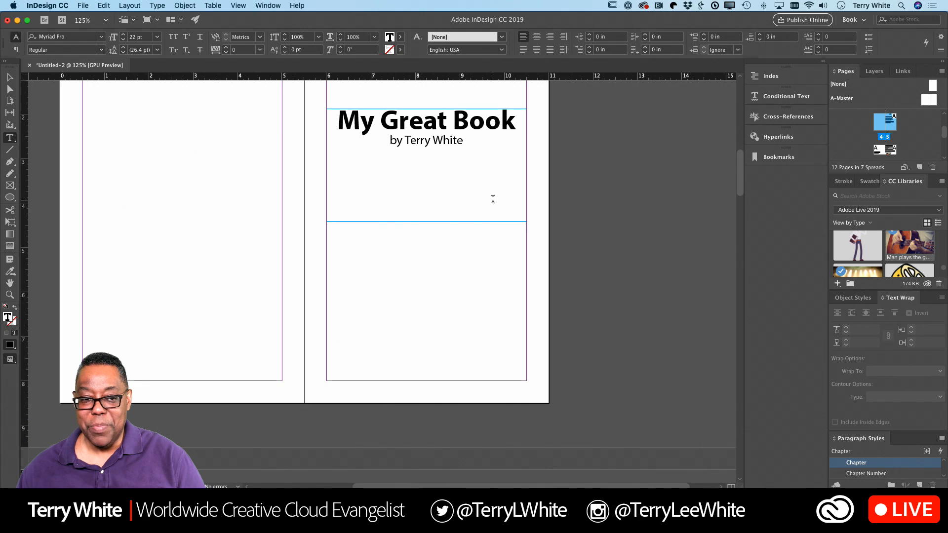
scroll(492, 199, "up", 7)
scroll(493, 199, "down", 4)
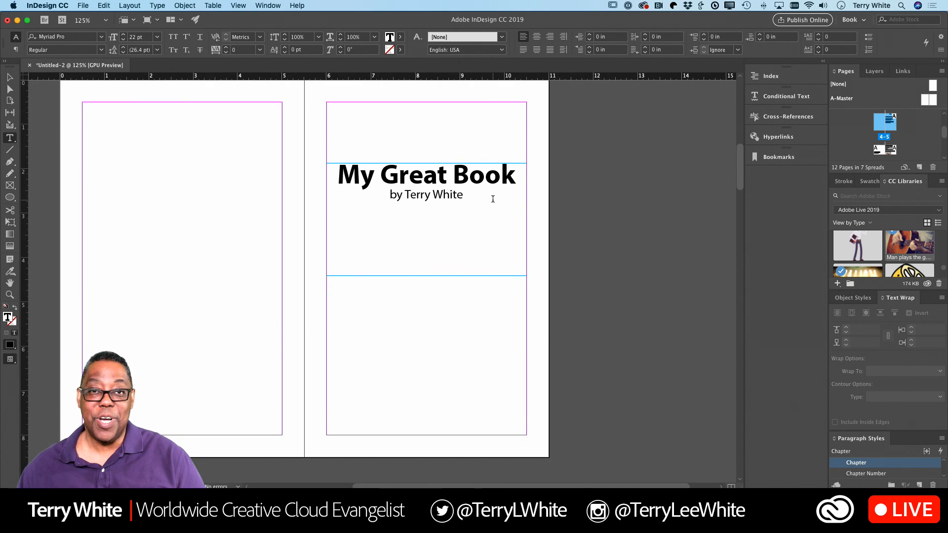
scroll(493, 199, "down", 5)
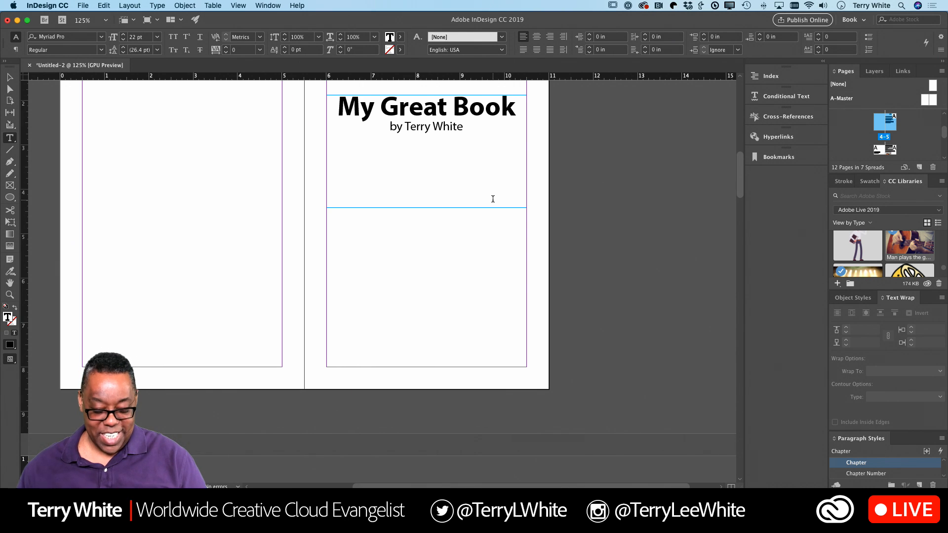
Step: Search Adobe Stock for 'book' templates from the New Document dialog
key("super+n")
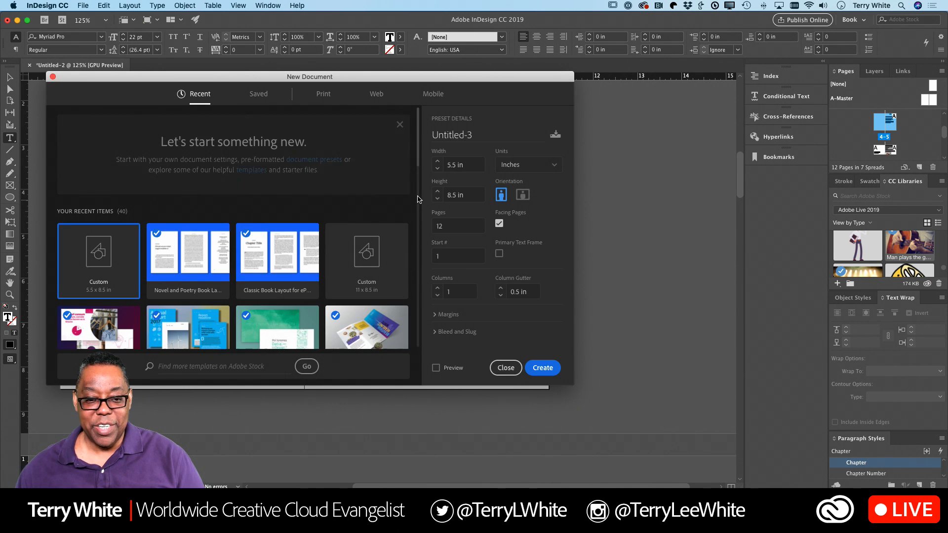
left_click(199, 370)
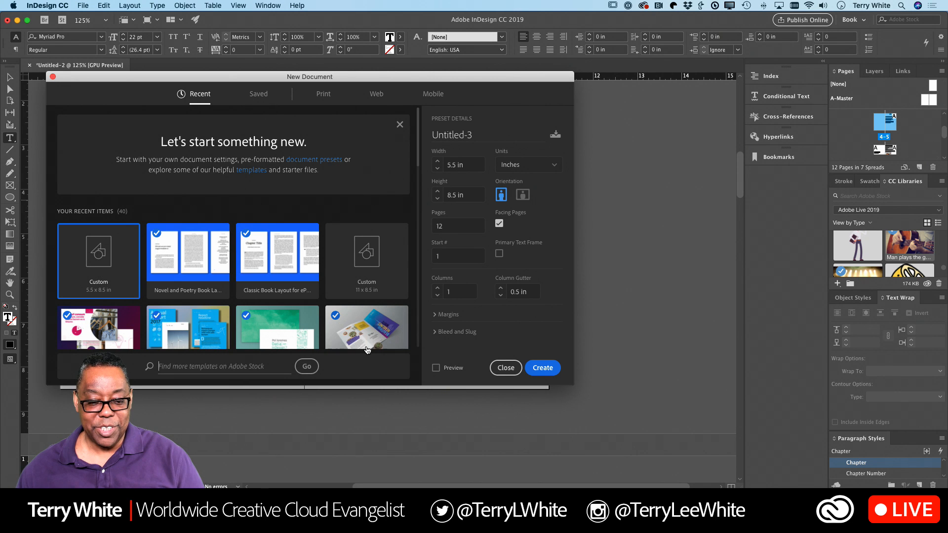
type("book")
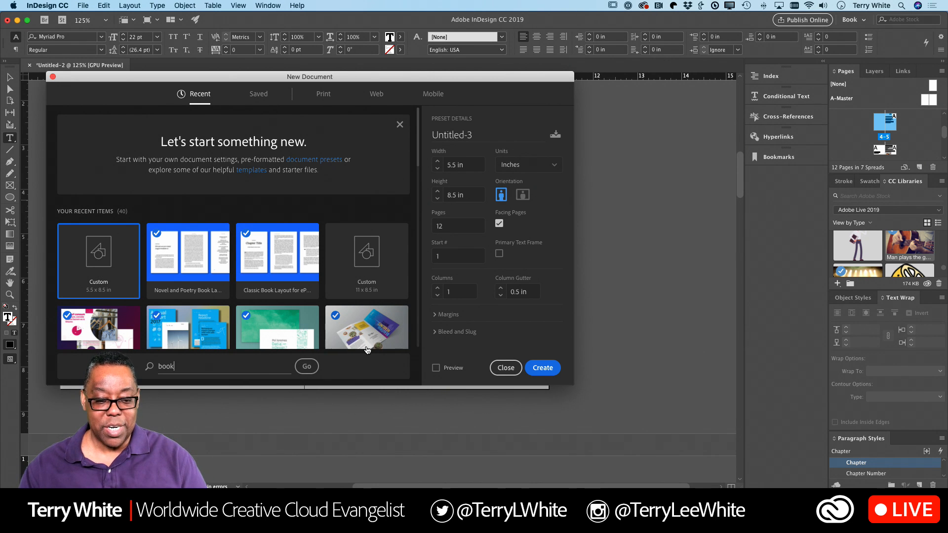
left_click(305, 370)
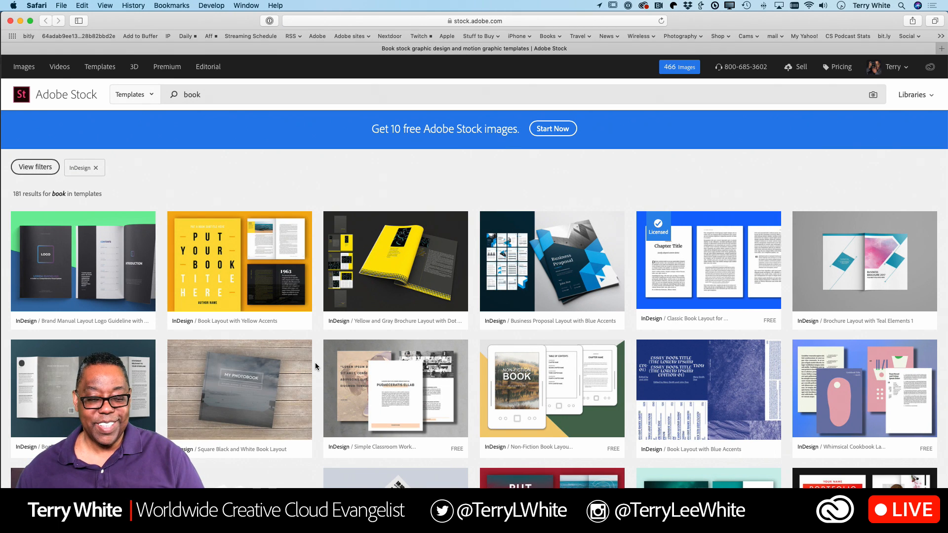
Step: Browse the Adobe Stock book template results, then return to InDesign's New Document dialog
scroll(315, 362, "down", 10)
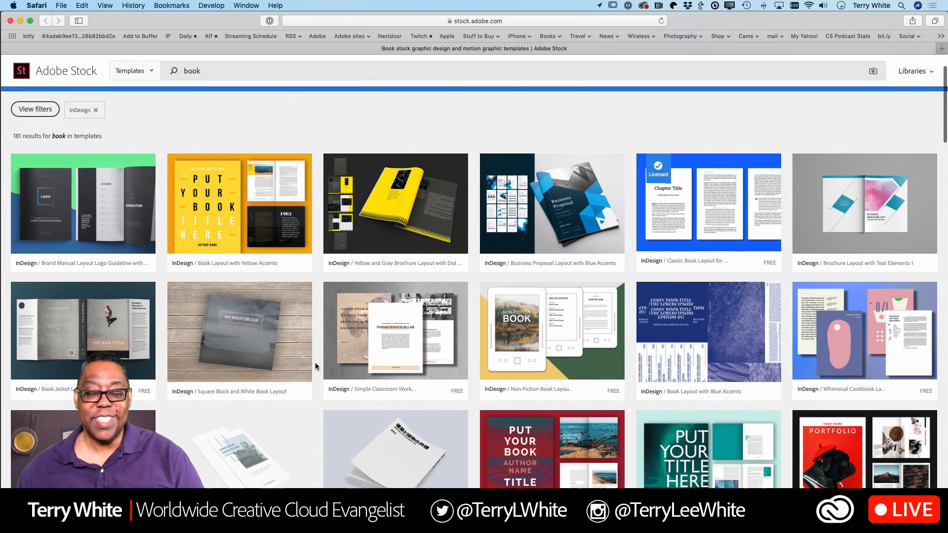
scroll(316, 362, "down", 8)
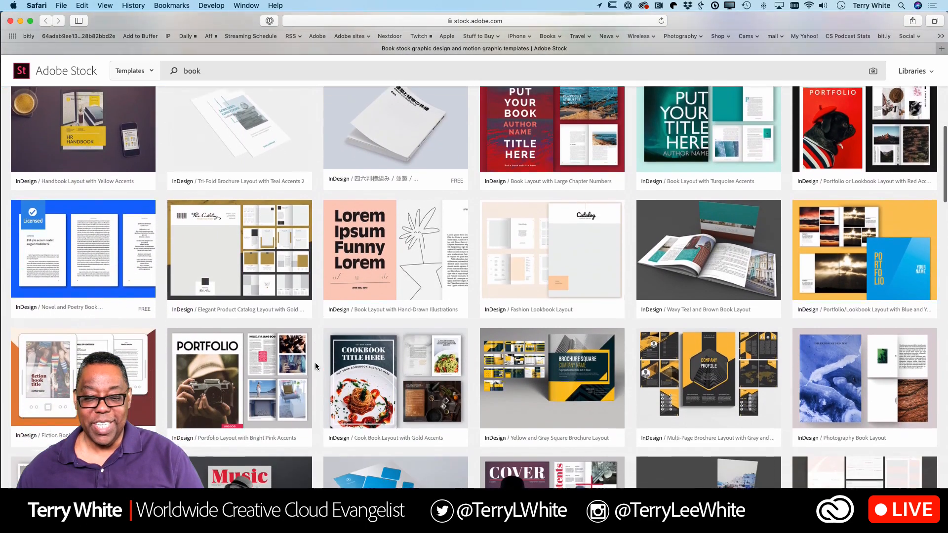
scroll(315, 362, "down", 8)
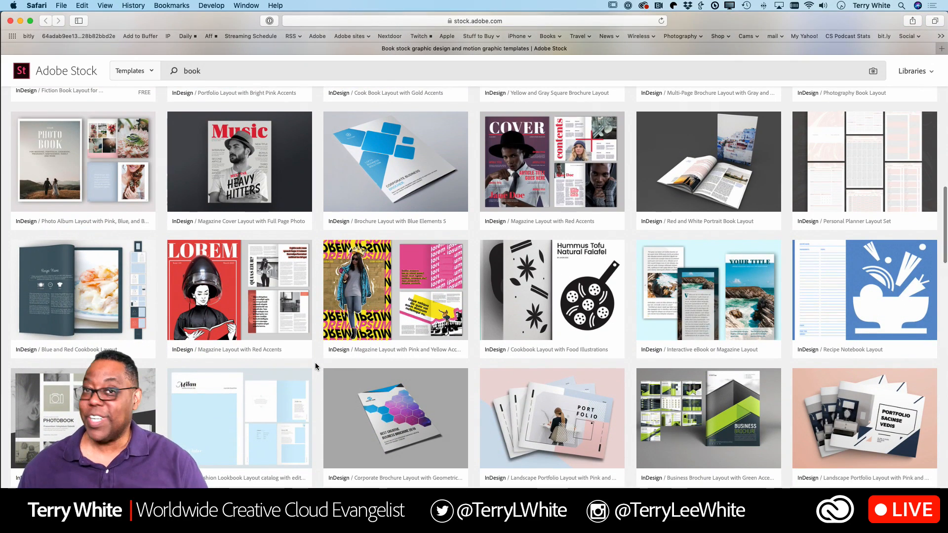
scroll(315, 366, "down", 3)
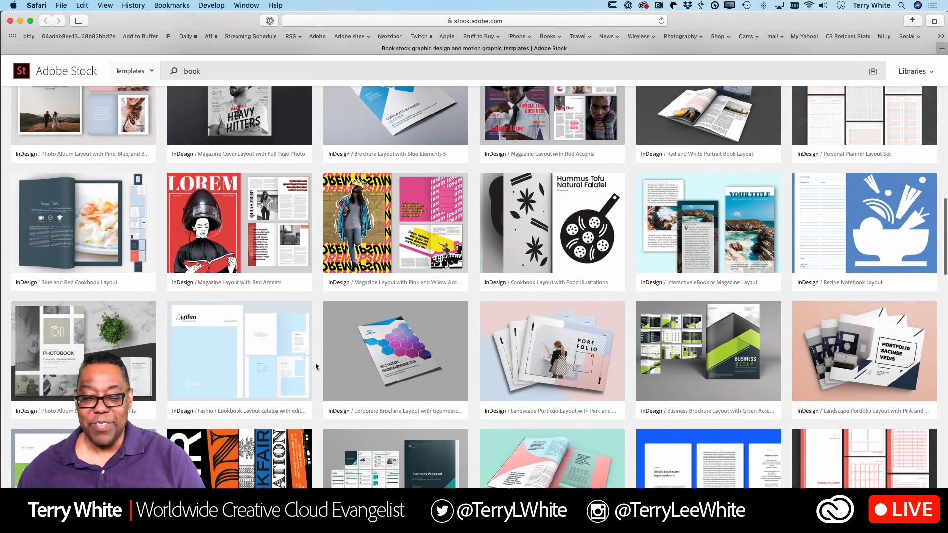
scroll(315, 366, "down", 6)
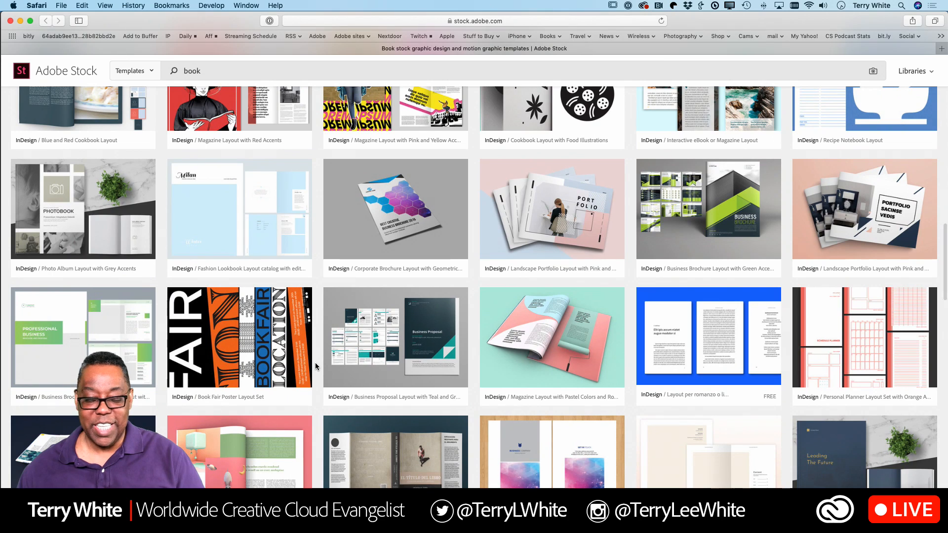
key("super+Tab")
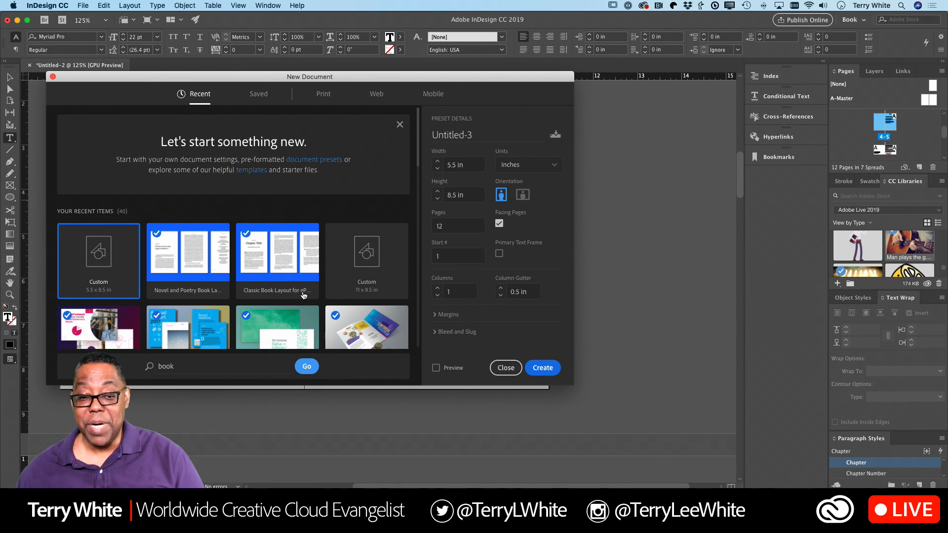
Step: Open the Novel and Poetry Book Layout template as a new document and scroll through its pages
left_click(205, 273)
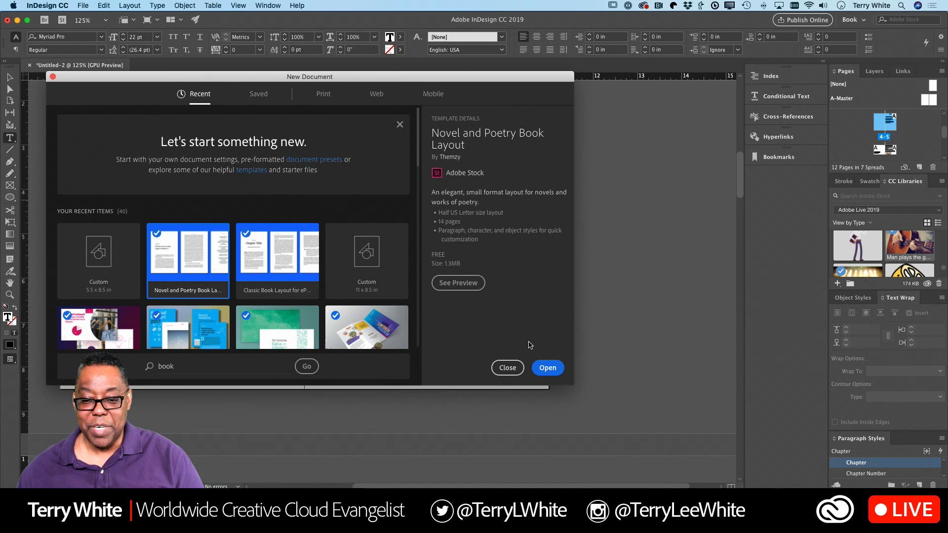
left_click(547, 367)
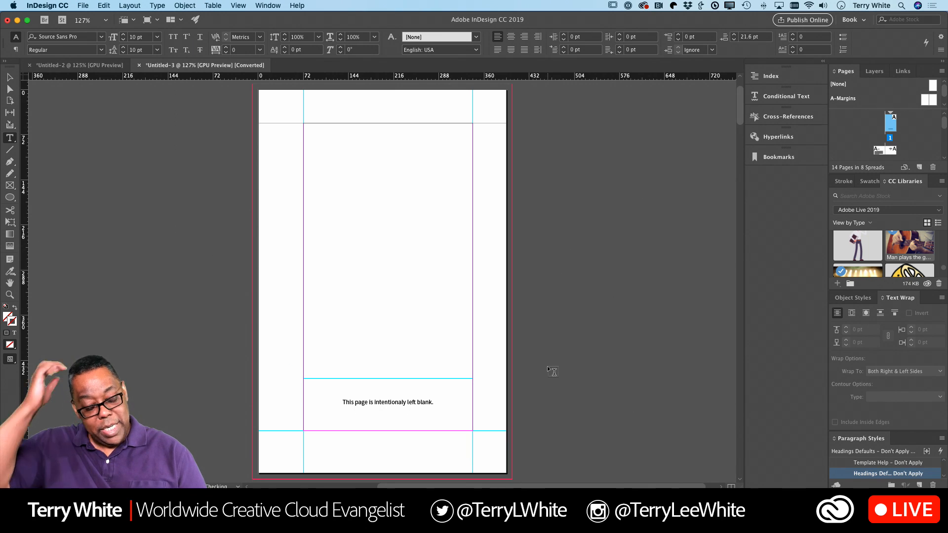
scroll(538, 356, "down", 10)
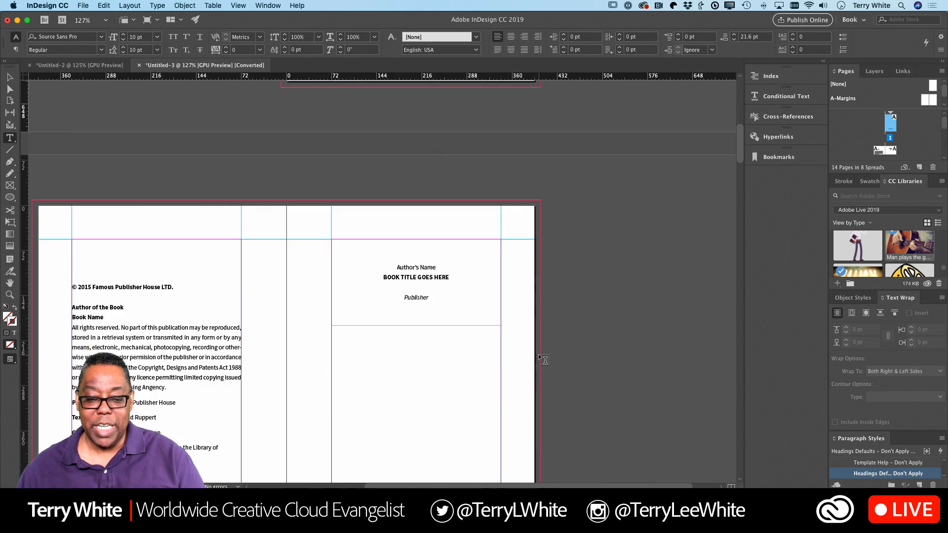
scroll(538, 354, "down", 15)
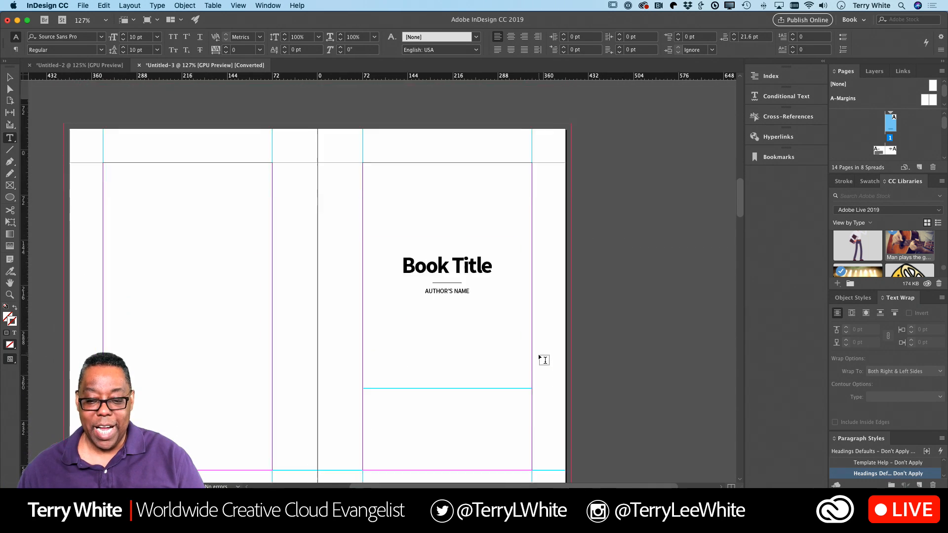
scroll(545, 360, "down", 15)
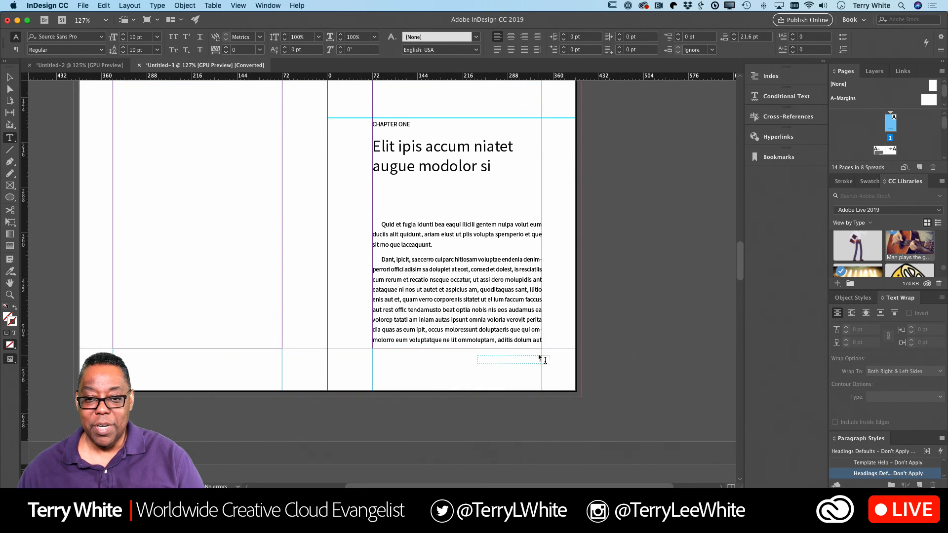
scroll(544, 359, "down", 1)
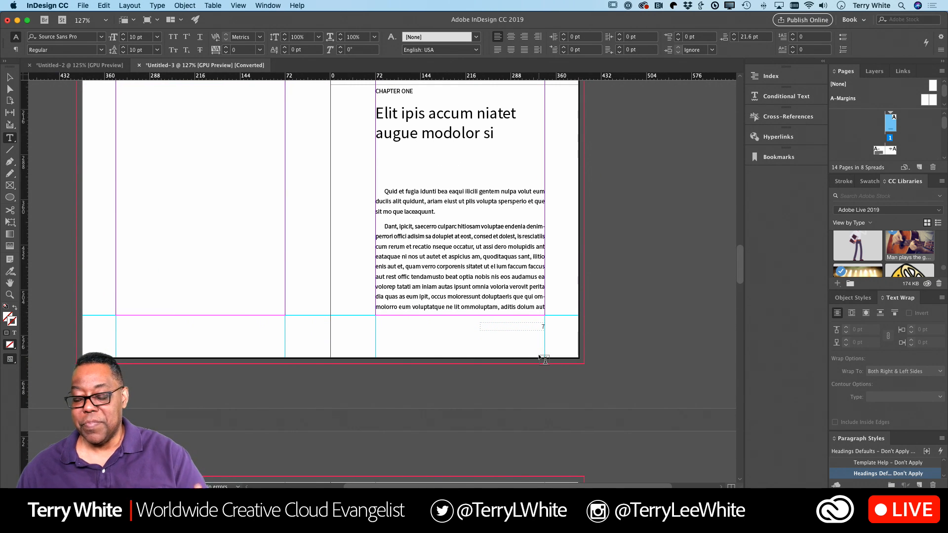
scroll(545, 360, "down", 20)
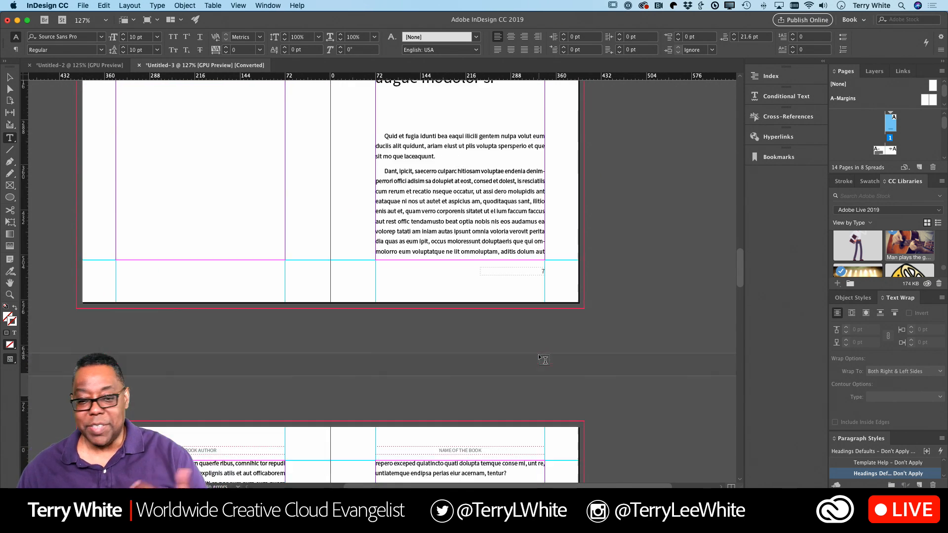
scroll(544, 359, "down", 20)
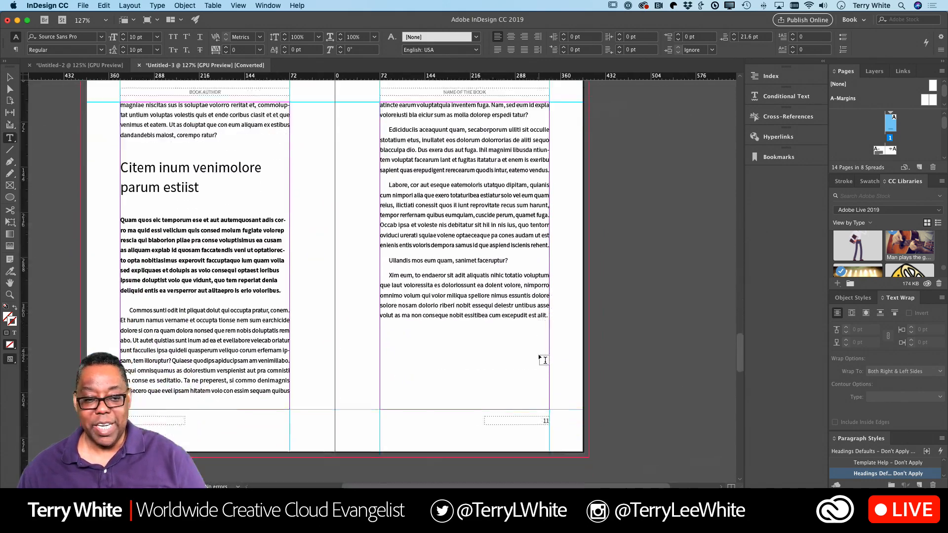
scroll(539, 357, "down", 10)
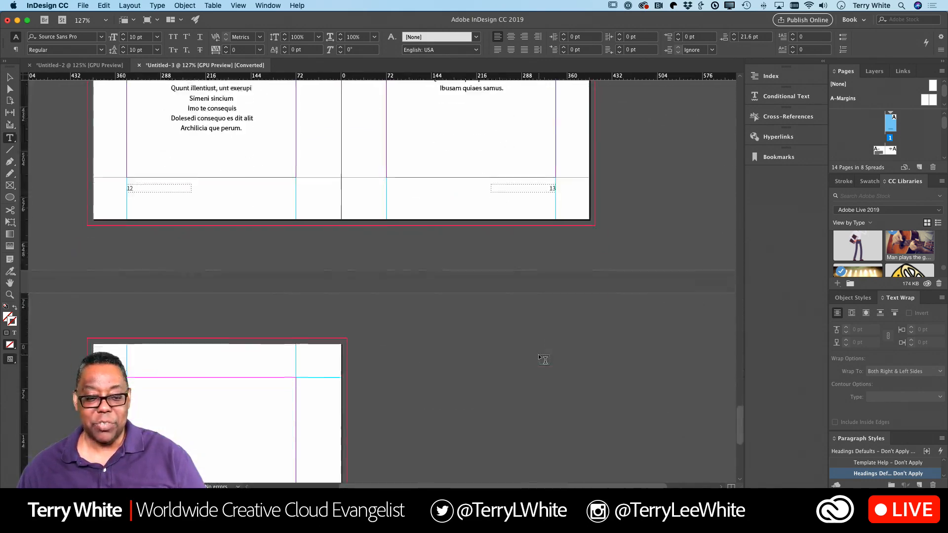
scroll(540, 357, "up", 15)
scroll(545, 359, "up", 15)
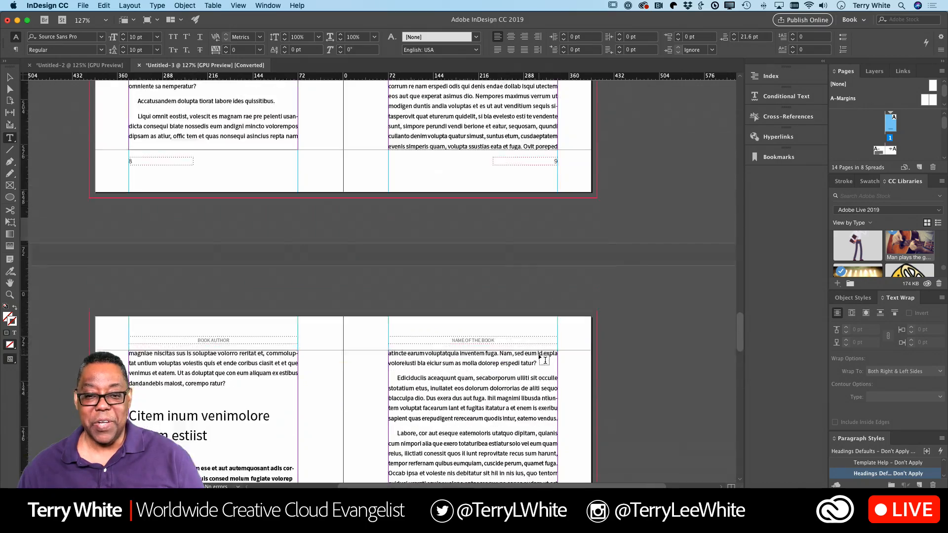
scroll(544, 360, "up", 15)
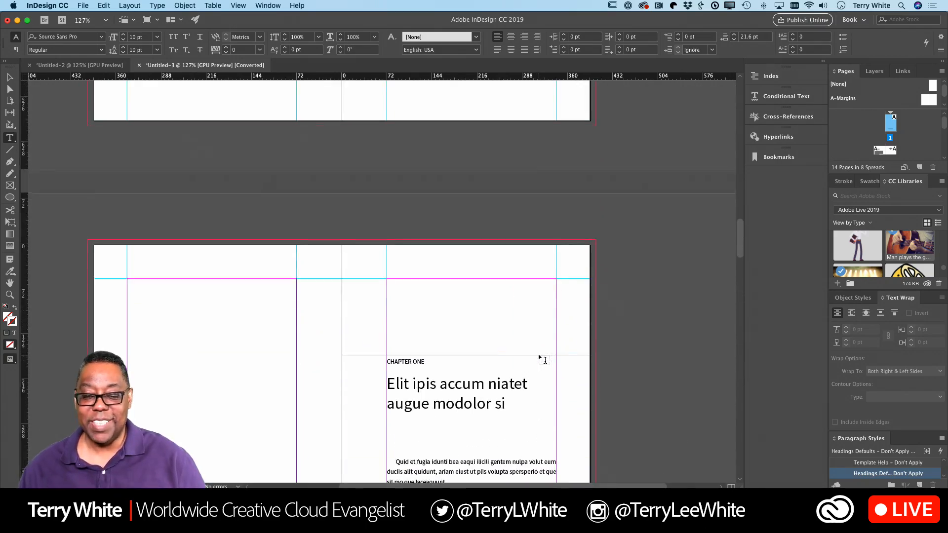
scroll(540, 357, "up", 3)
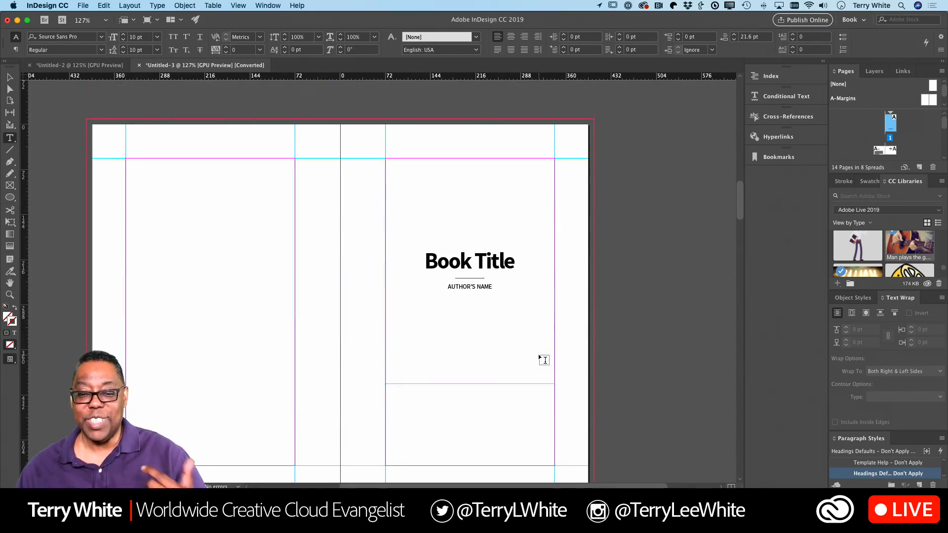
scroll(543, 359, "up", 12)
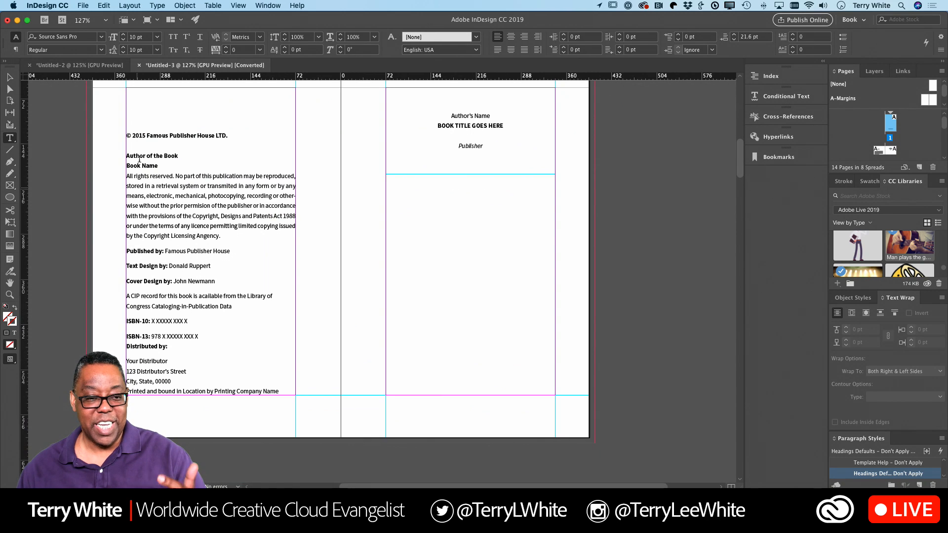
scroll(144, 136, "left", 1)
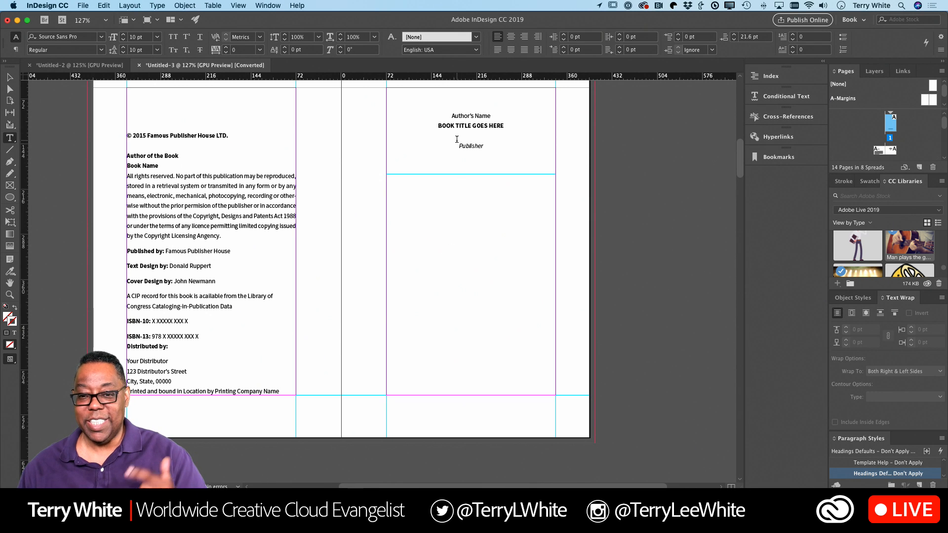
scroll(469, 296, "up", 1)
scroll(472, 298, "down", 10)
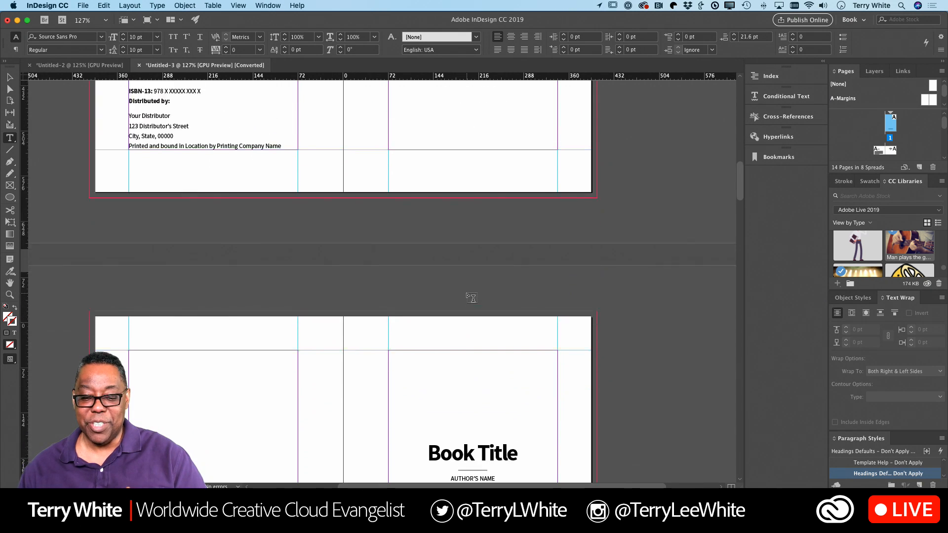
scroll(488, 272, "down", 10)
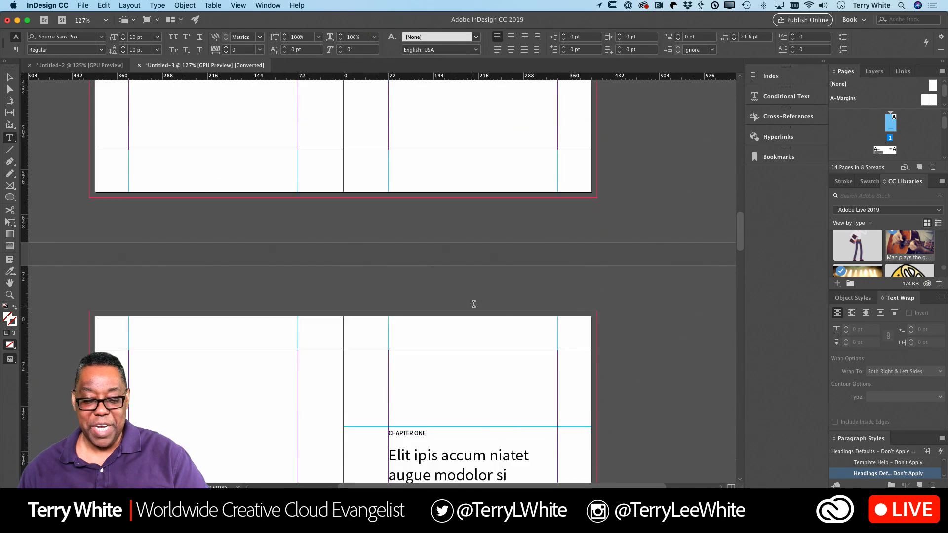
scroll(474, 304, "up", 3)
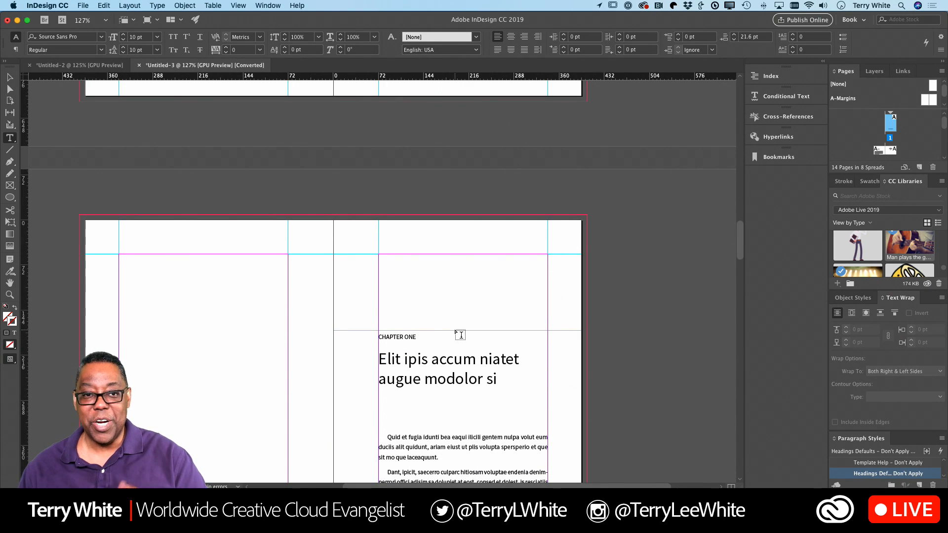
scroll(457, 333, "up", 15)
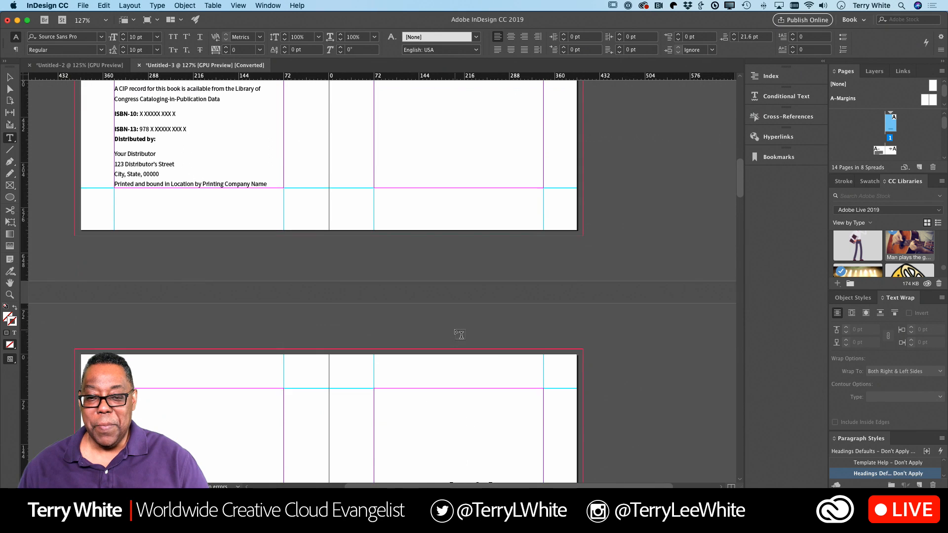
scroll(460, 335, "up", 10)
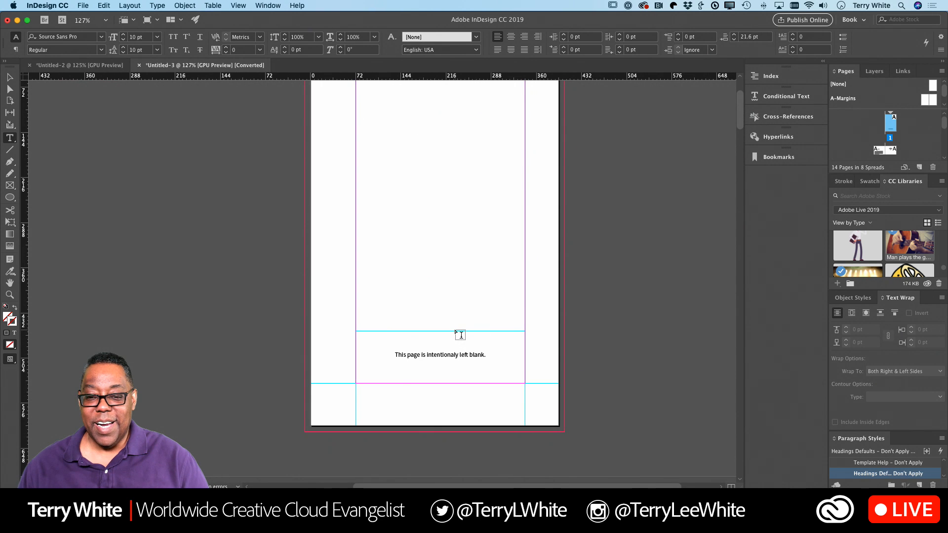
scroll(460, 334, "up", 2)
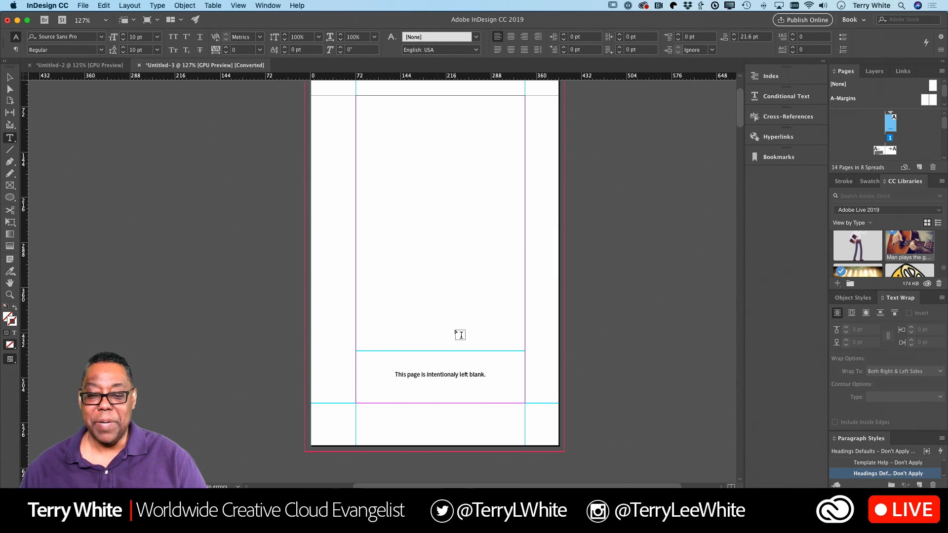
scroll(460, 335, "up", 1)
scroll(460, 334, "up", 2)
scroll(460, 334, "right", 2)
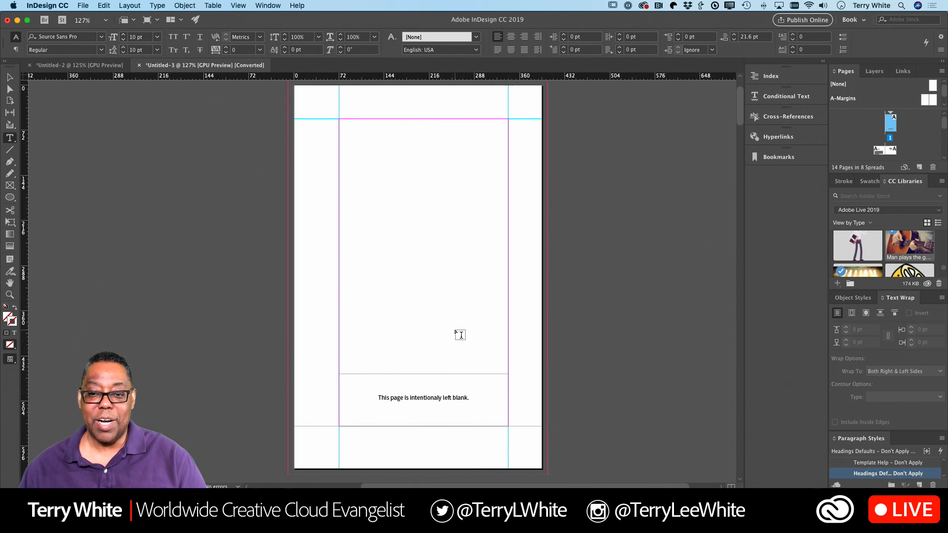
scroll(460, 335, "right", 2)
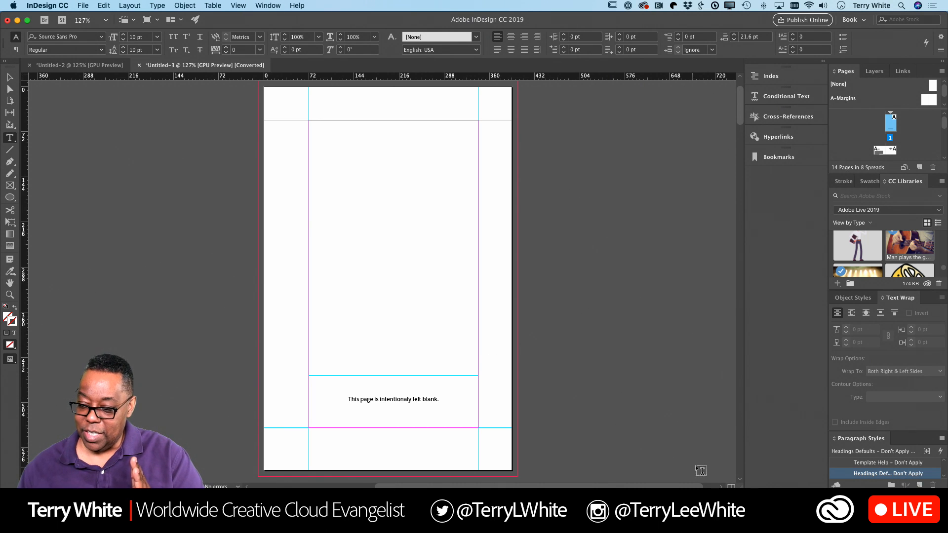
Step: Float the Paragraph Styles panel and enlarge it to show all its style groups
left_click_drag(862, 439, 592, 262)
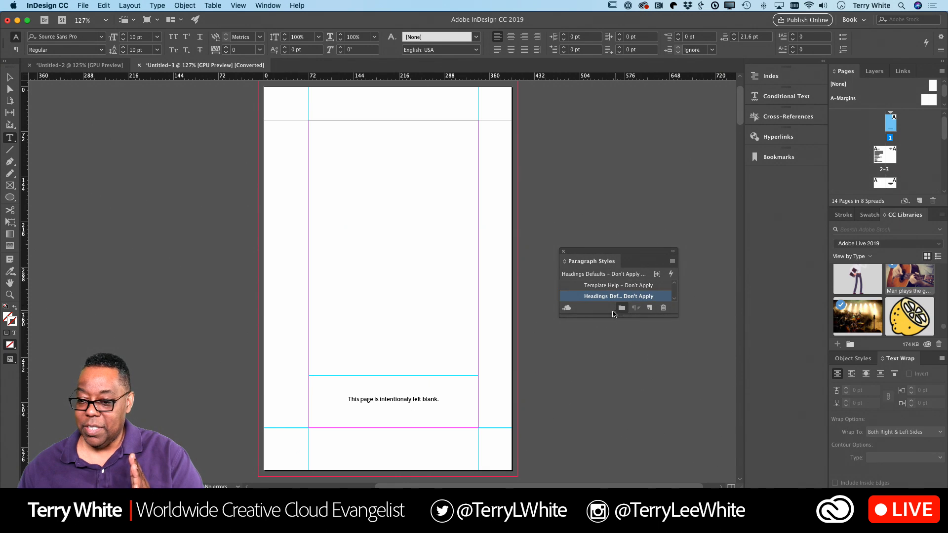
left_click_drag(614, 317, 620, 447)
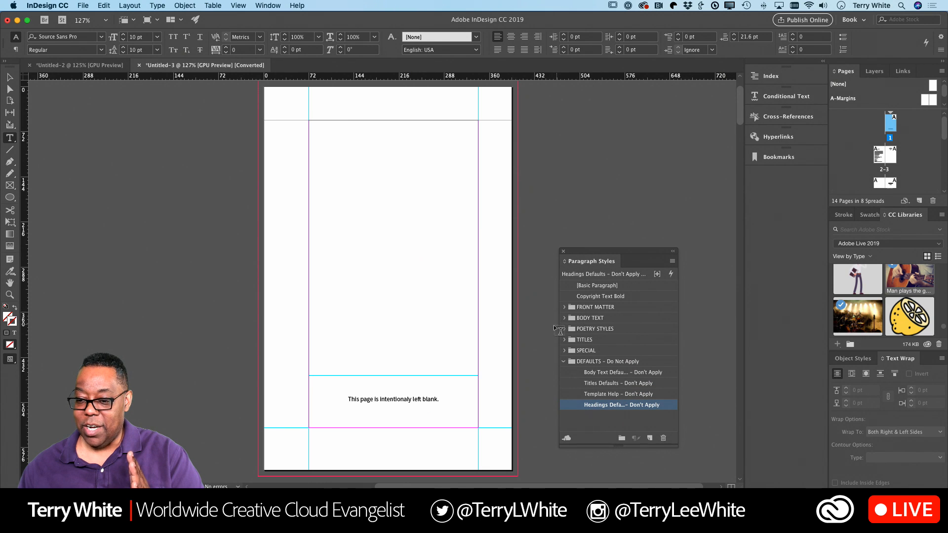
scroll(361, 346, "down", 15)
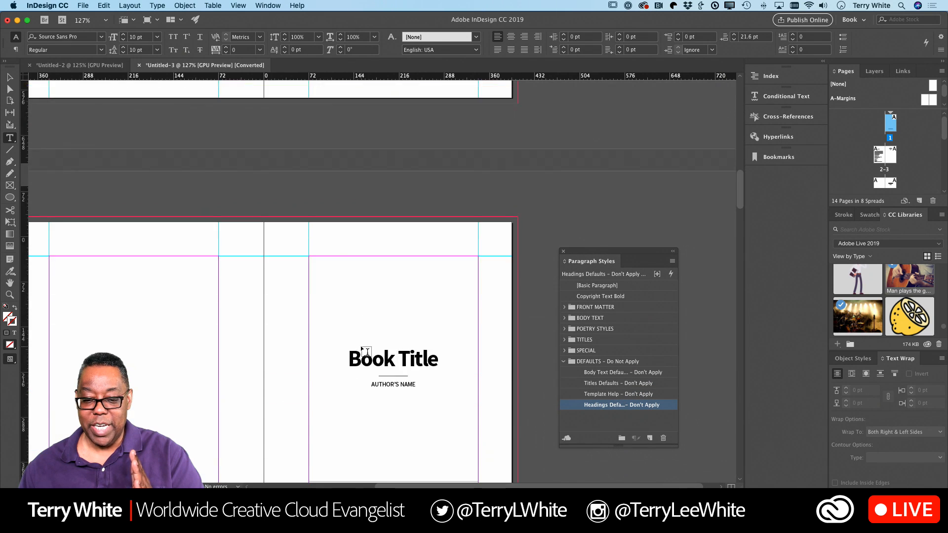
scroll(367, 352, "down", 15)
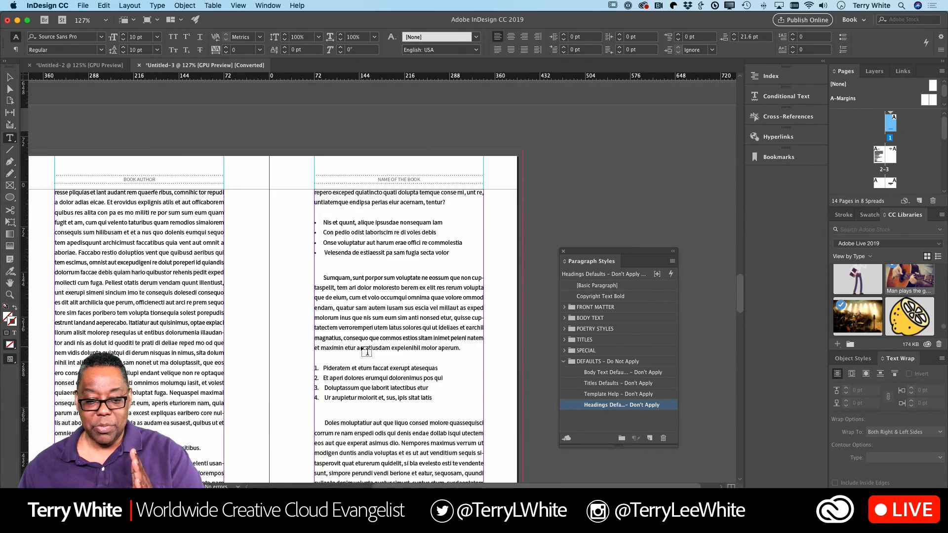
scroll(367, 351, "down", 10)
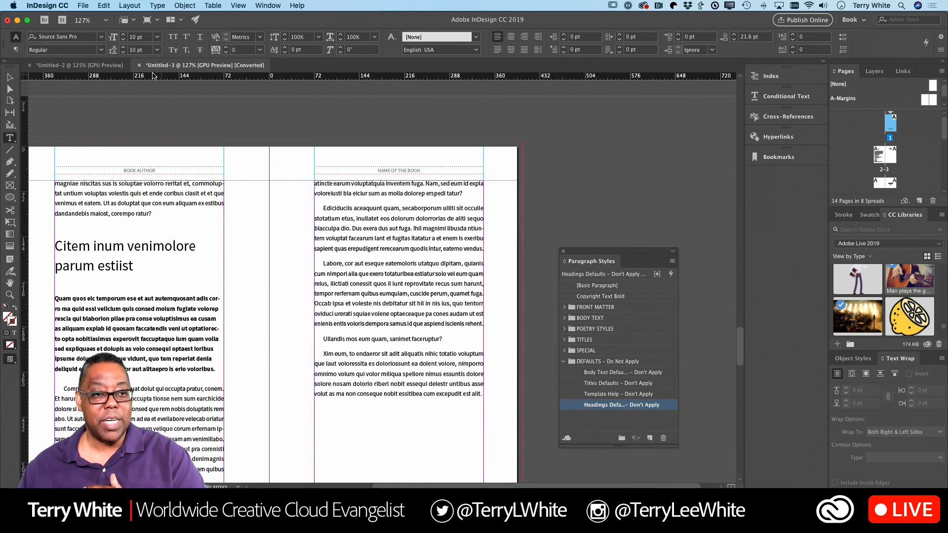
Step: Create a new document from the Classic Book Layout template via File > New > Document
left_click(83, 6)
mouse_move(87, 20)
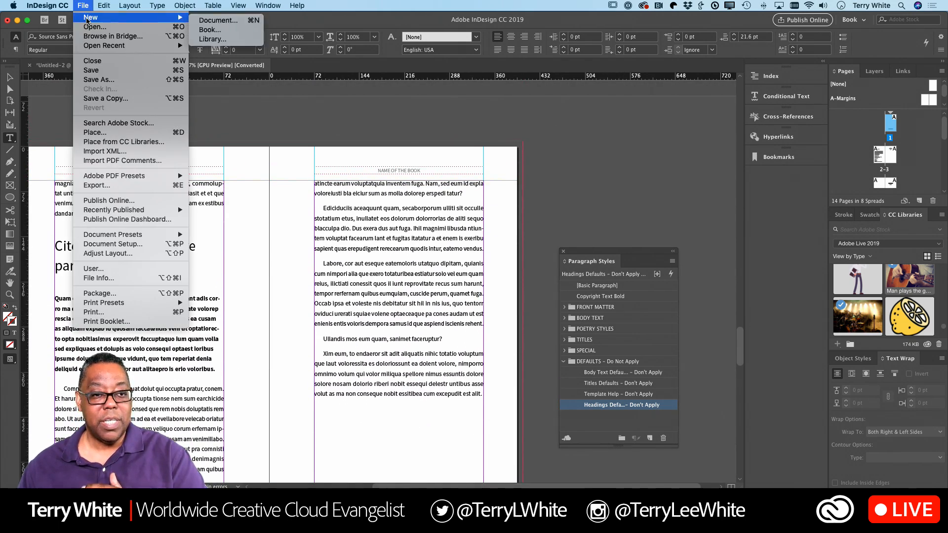
left_click(217, 20)
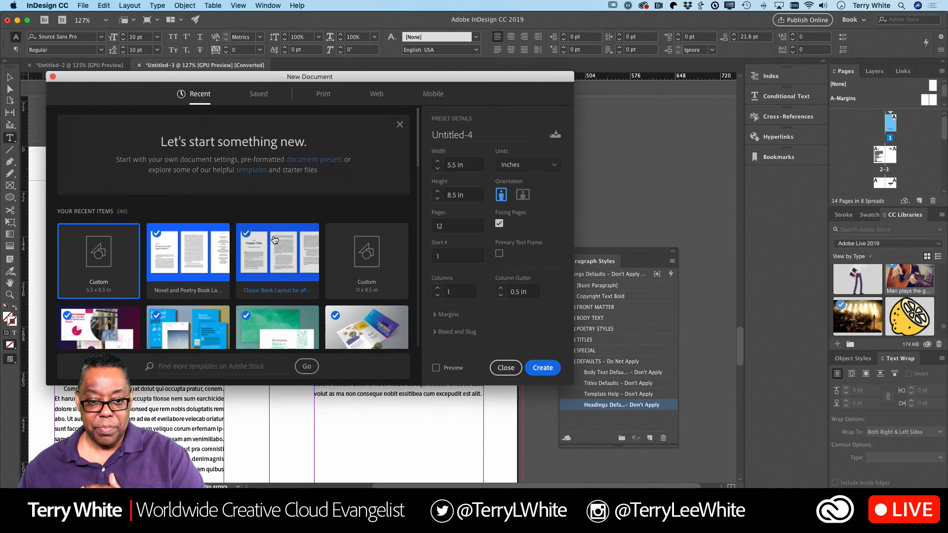
double_click(292, 267)
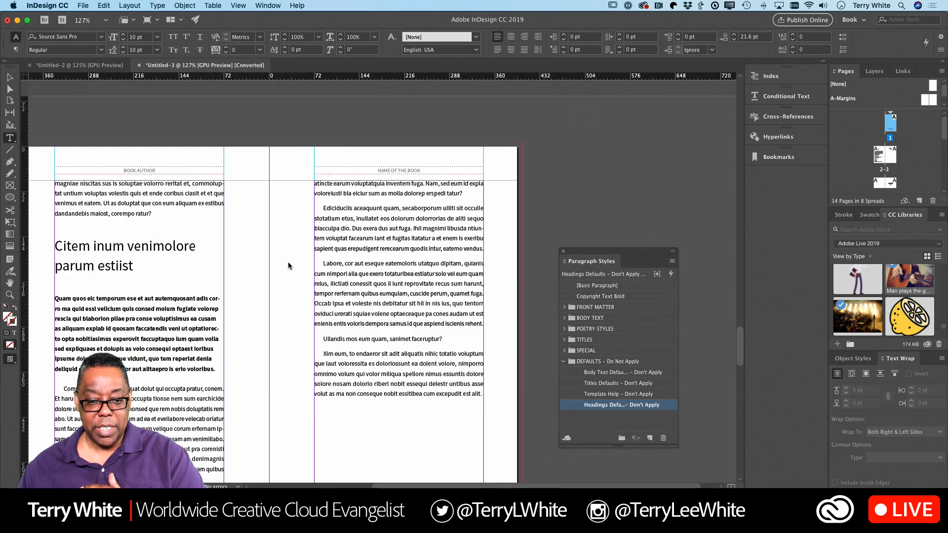
scroll(416, 266, "down", 15)
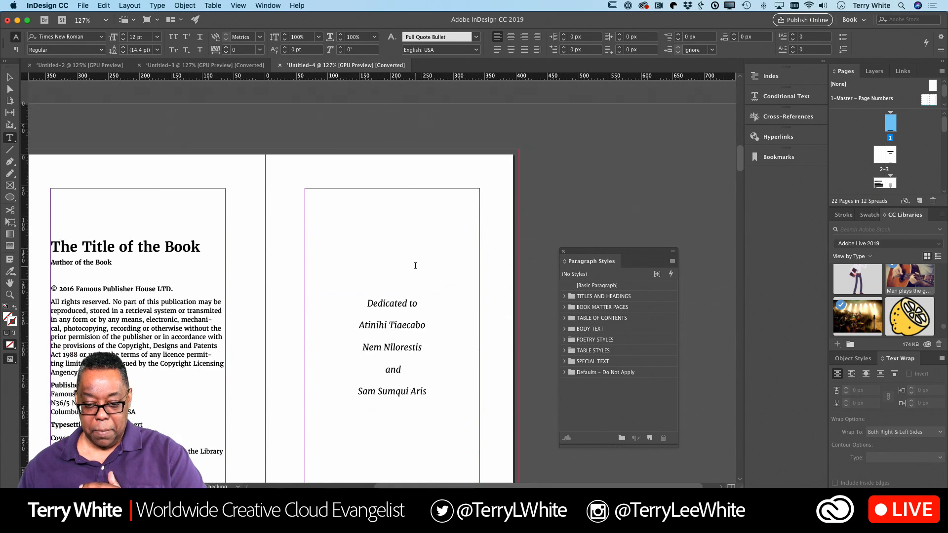
Step: Scroll to the Contents page and dock the Paragraph Styles panel back into the right dock
scroll(416, 266, "down", 5)
scroll(415, 264, "up", 3)
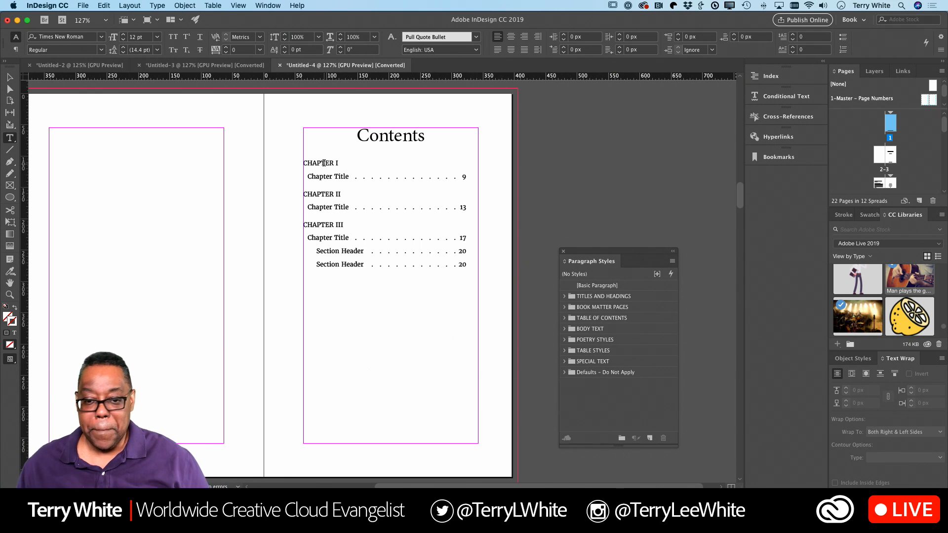
scroll(323, 163, "left", 3)
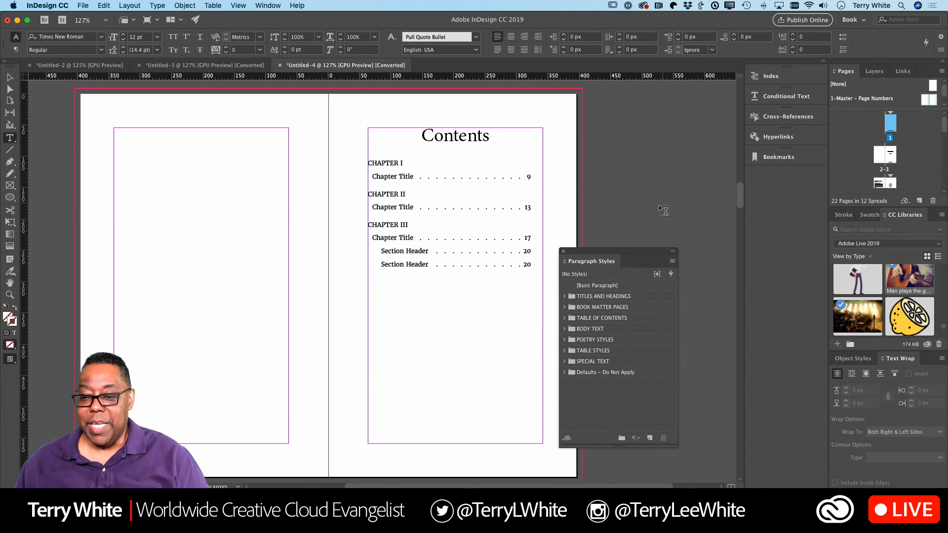
left_click_drag(638, 252, 881, 363)
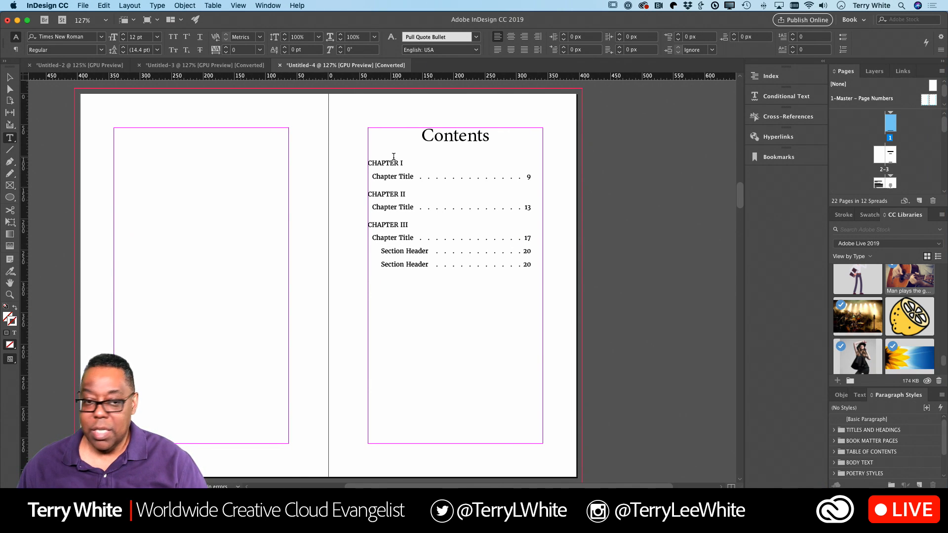
left_click(83, 6)
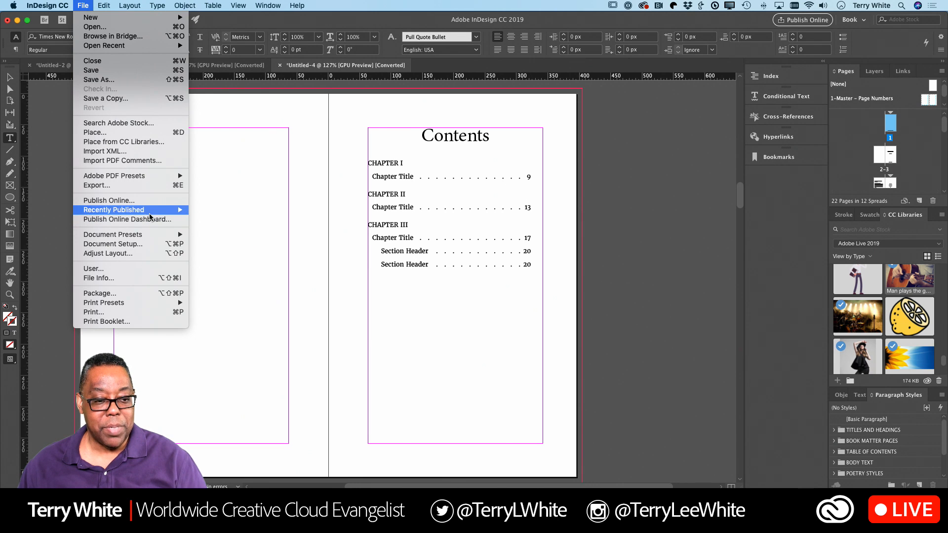
Step: In Print Booklet, set the printer paper orientation to landscape
left_click(133, 322)
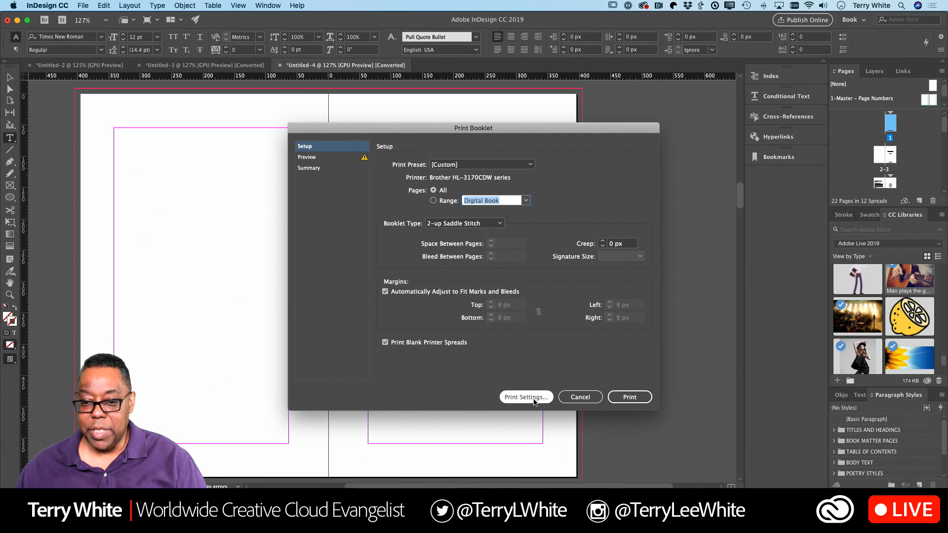
left_click(526, 397)
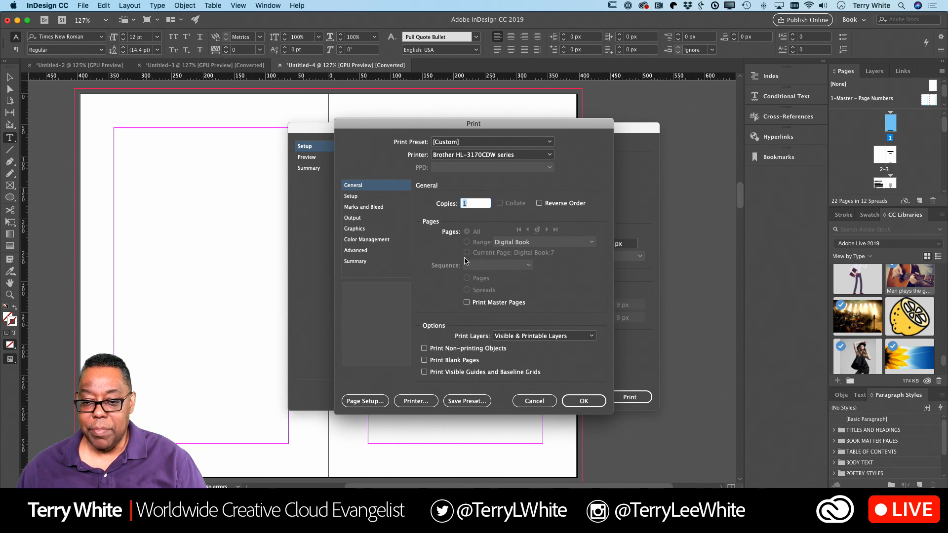
left_click(352, 196)
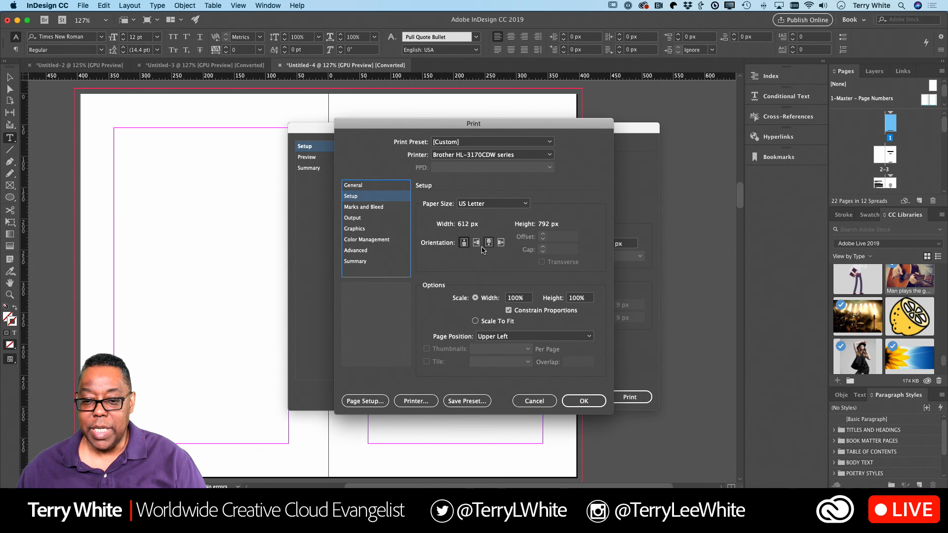
left_click(476, 242)
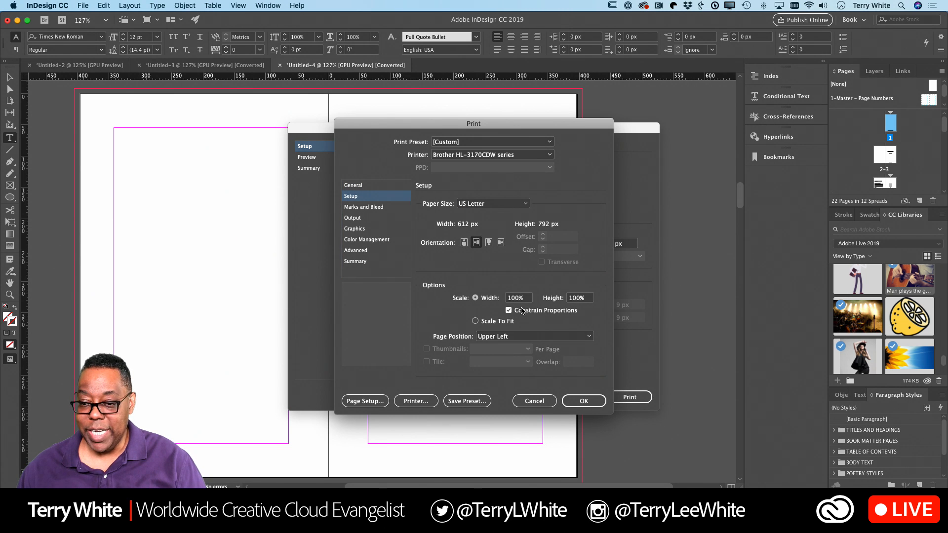
left_click(573, 401)
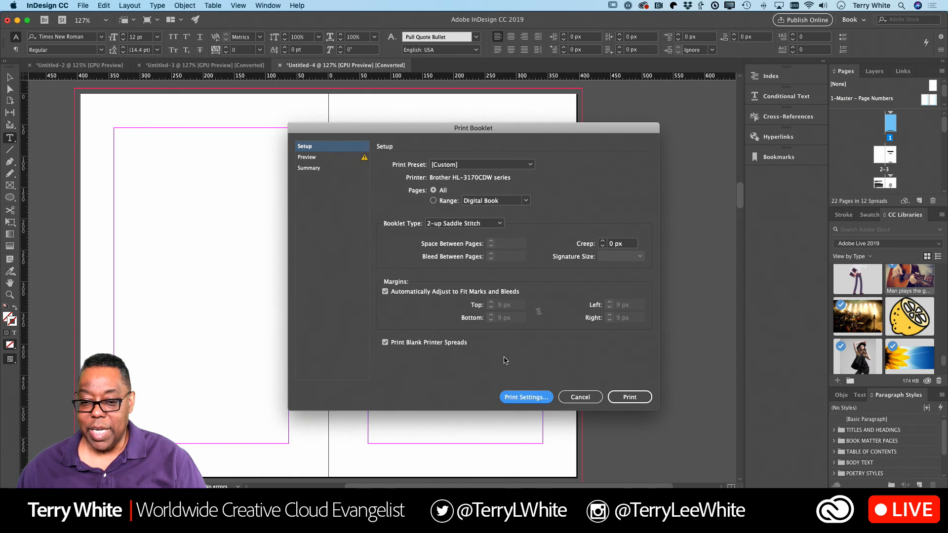
Step: Preview every booklet spread through to the last, then cancel without printing
left_click(321, 158)
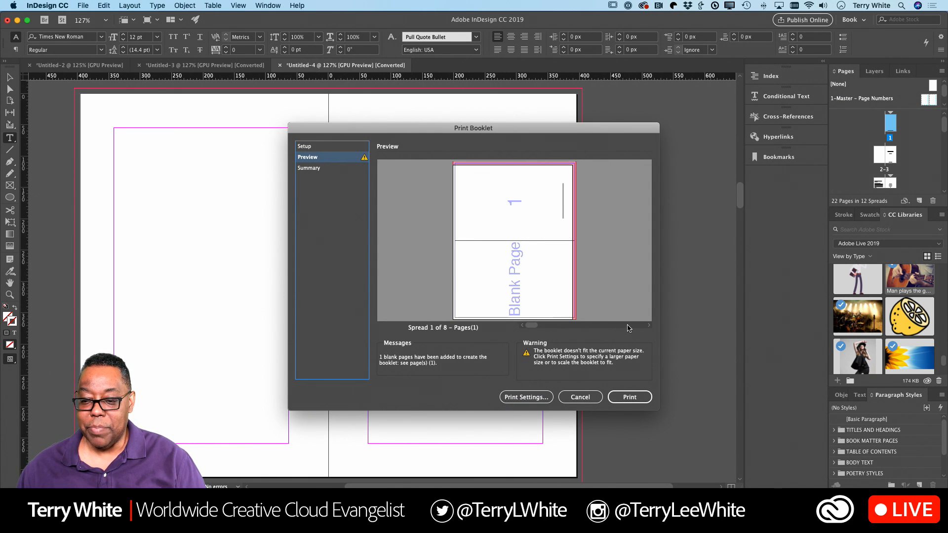
left_click(647, 328)
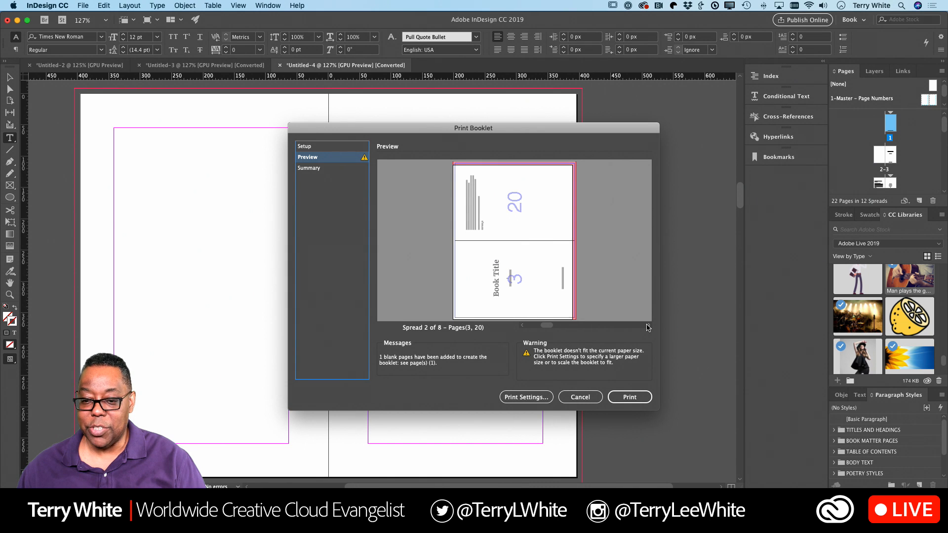
left_click(648, 328)
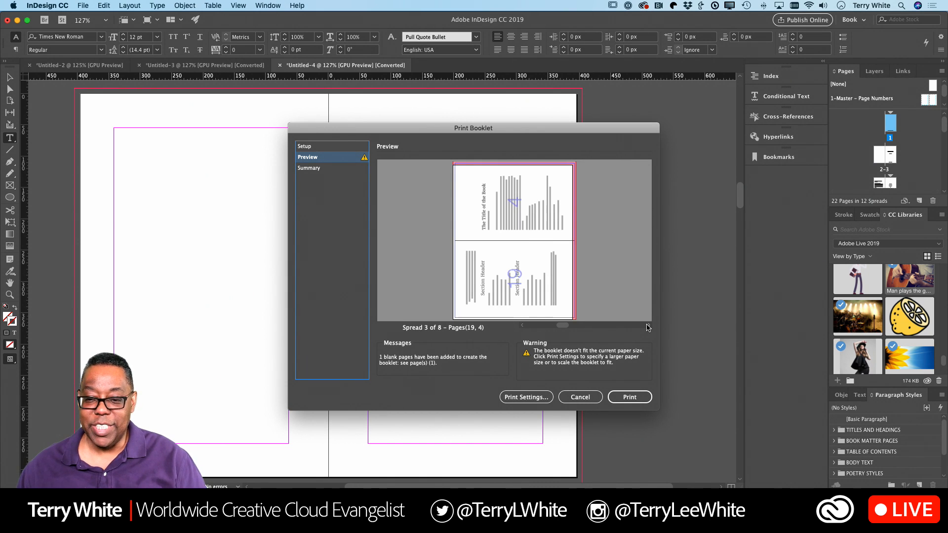
left_click(647, 328)
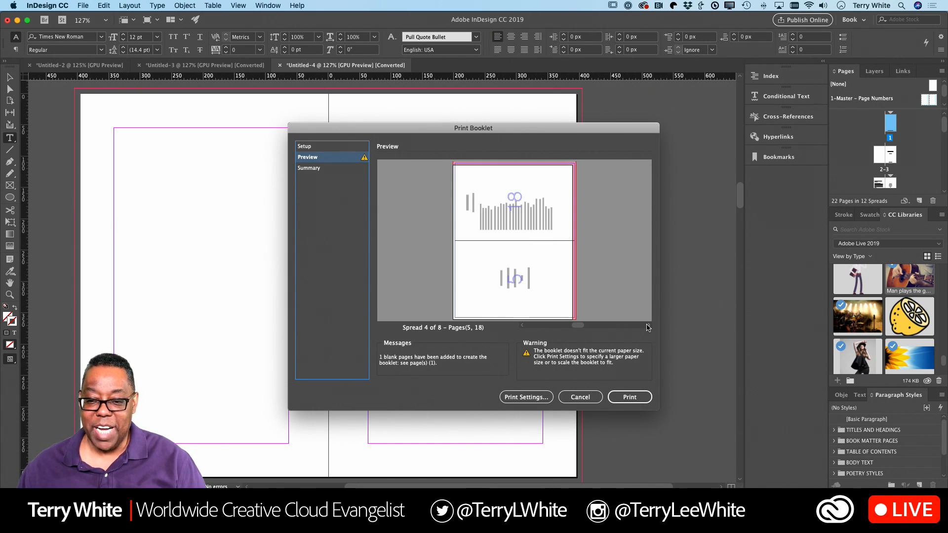
left_click(647, 327)
left_click(648, 328)
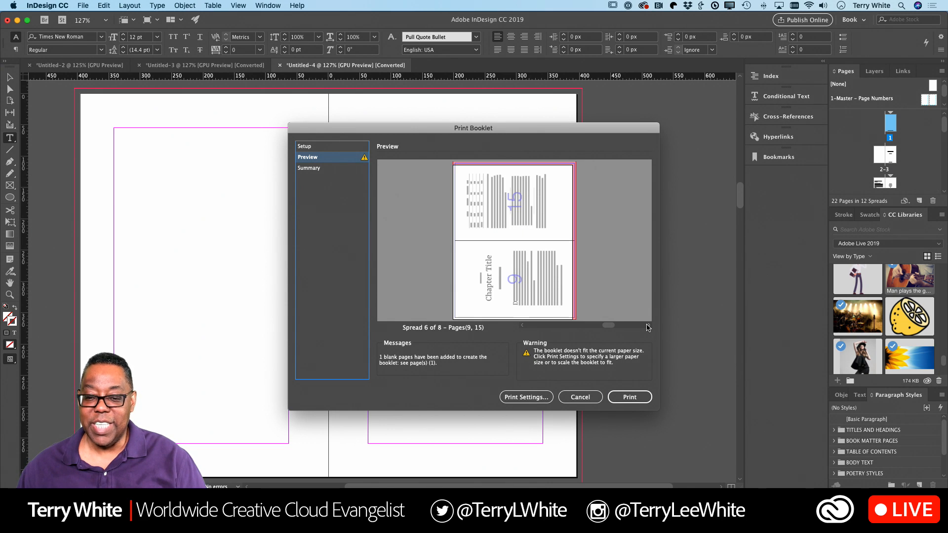
left_click(648, 328)
left_click(648, 327)
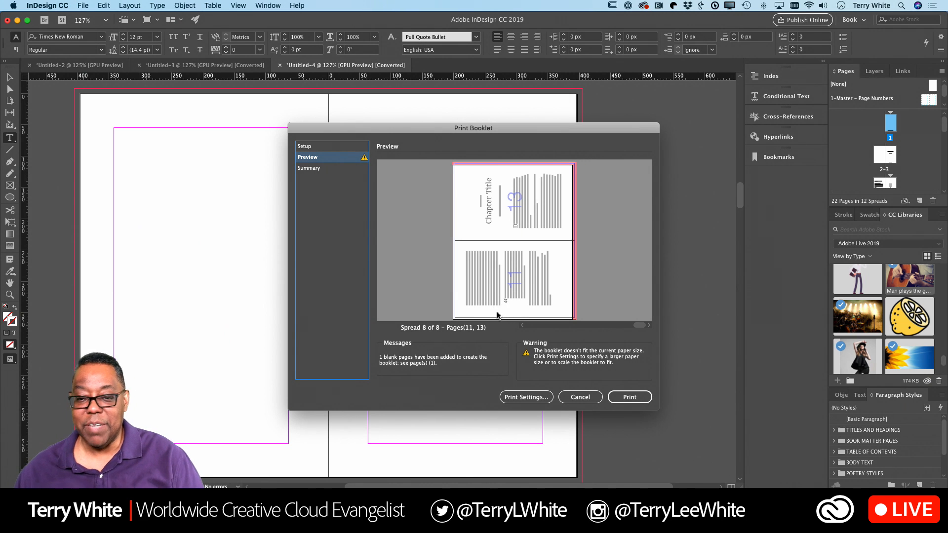
left_click(563, 398)
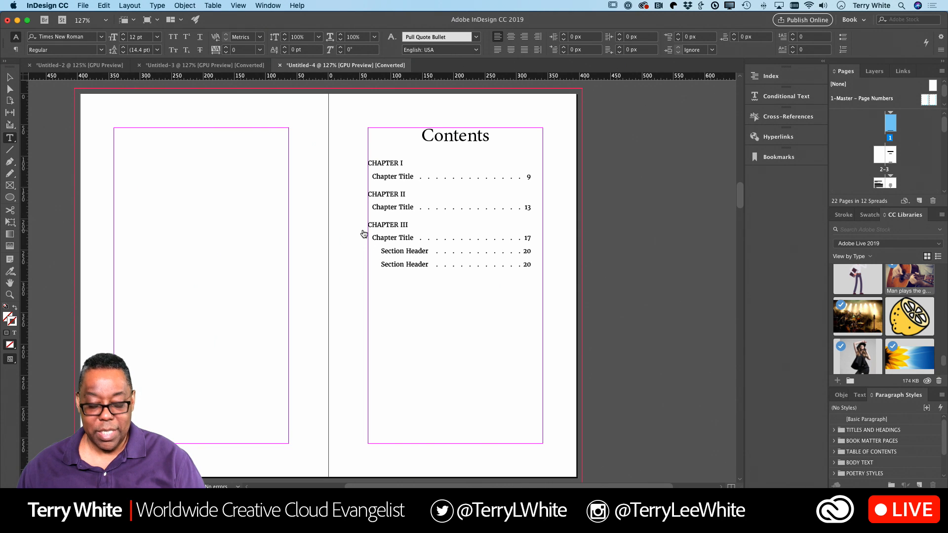
Step: Switch back to the My Great Book document (Untitled-2) and its title page
key("super+grave")
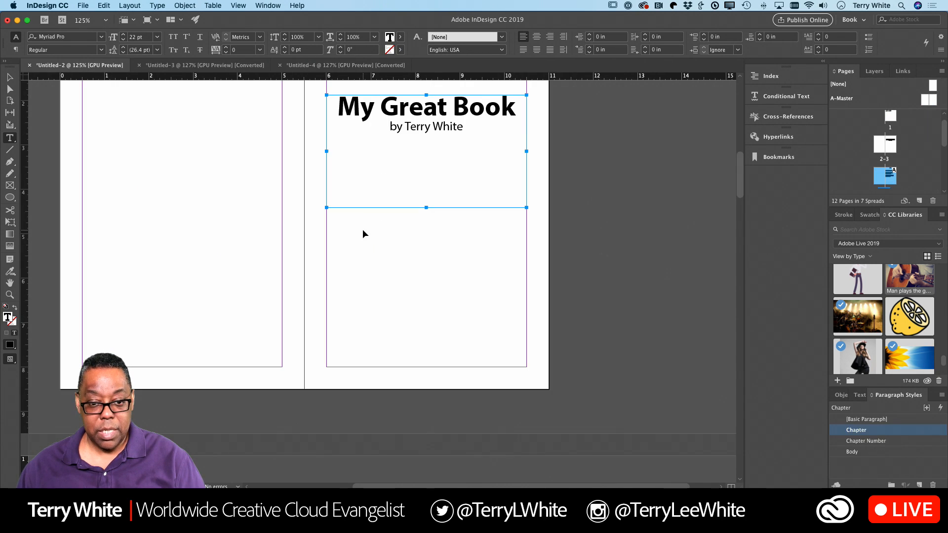
scroll(370, 242, "up", 5)
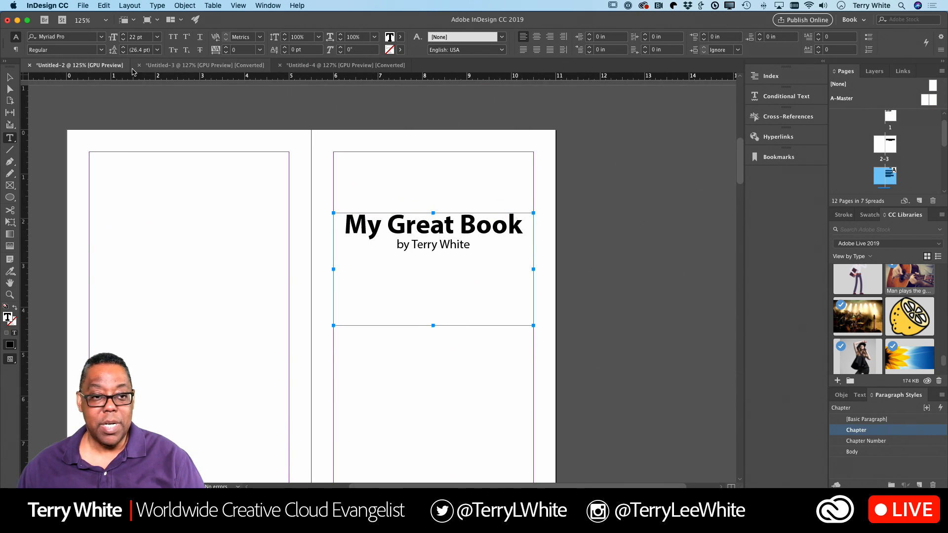
left_click(83, 6)
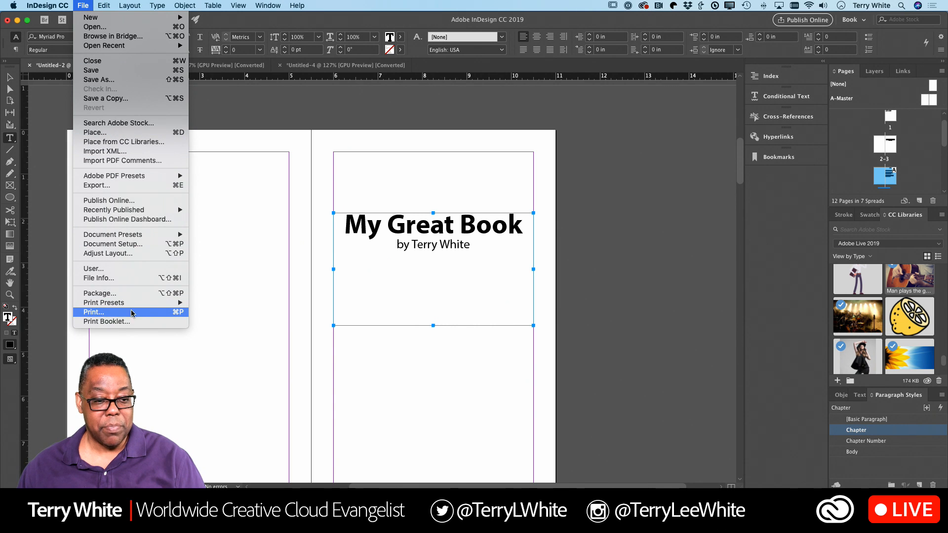
Step: In Print Booklet's Print Settings, set the paper orientation to landscape
left_click(107, 322)
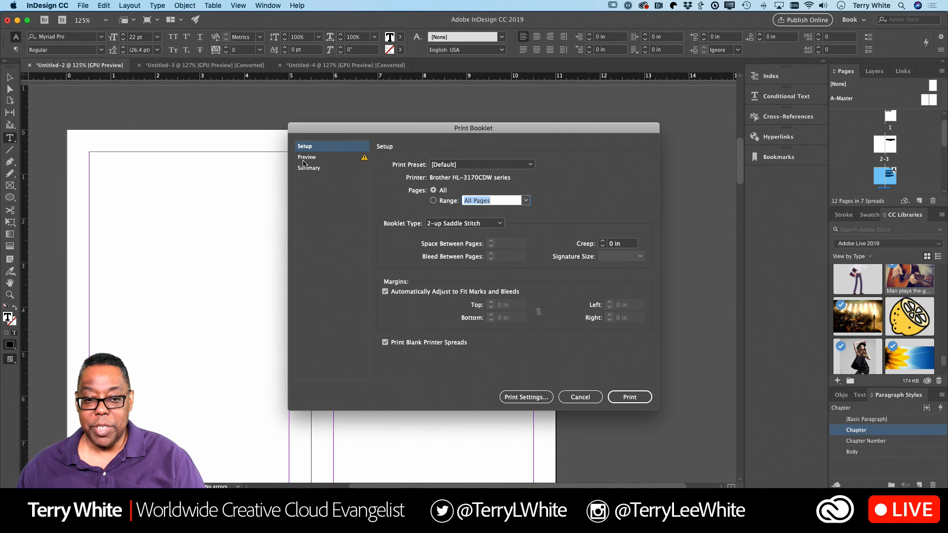
left_click(509, 398)
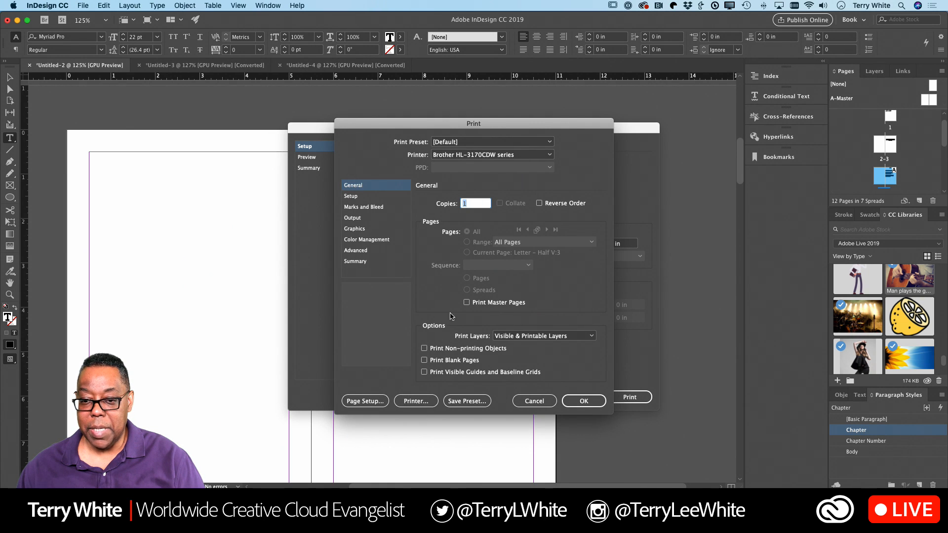
left_click(360, 198)
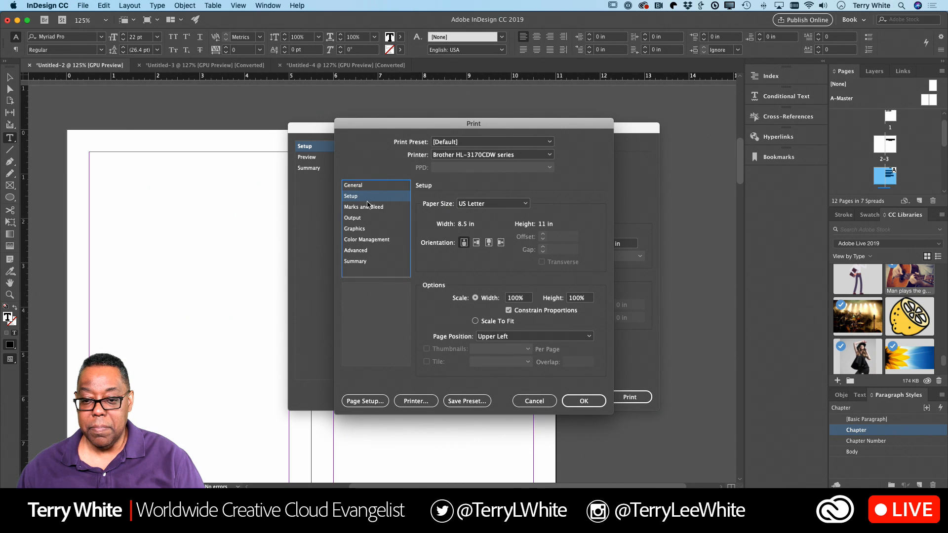
left_click(476, 242)
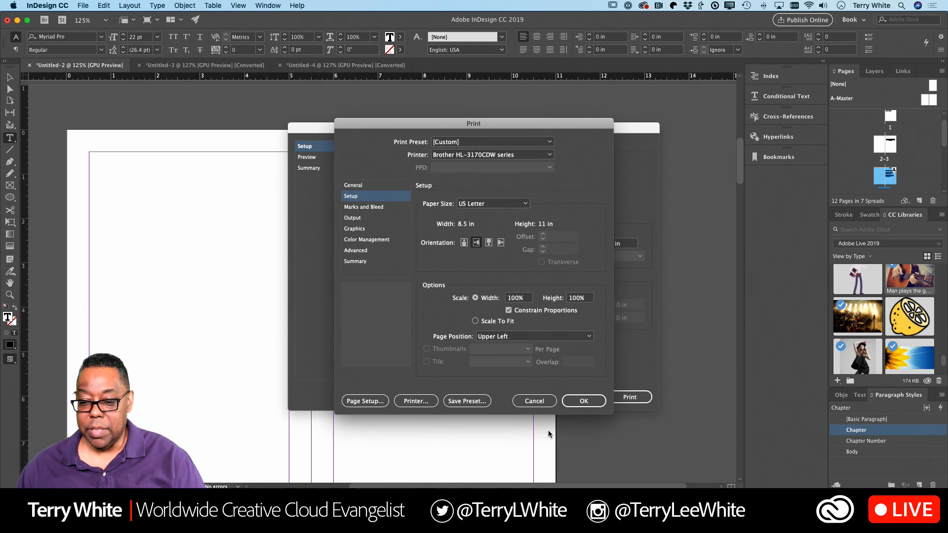
left_click(583, 402)
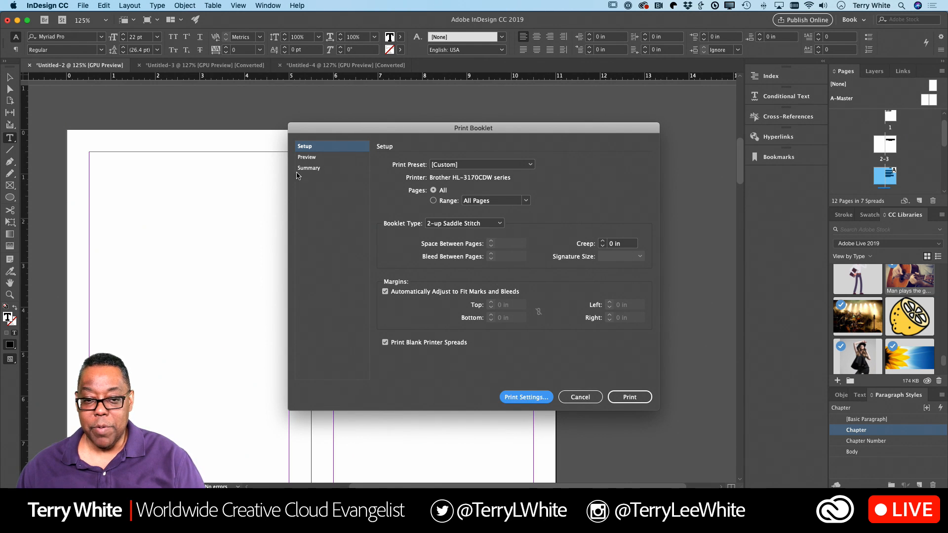
Step: Step forward through all six preview spreads and back to the first, then cancel without printing
left_click(306, 157)
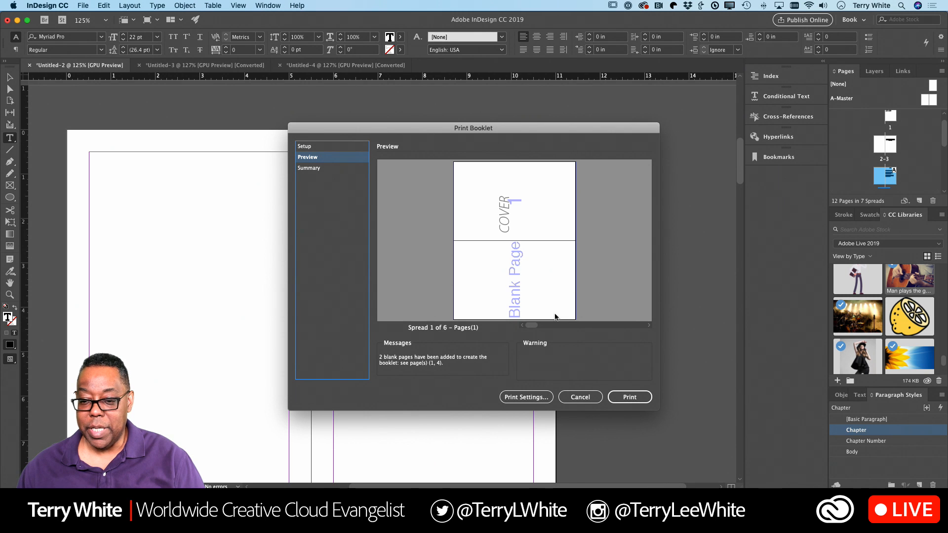
left_click(649, 326)
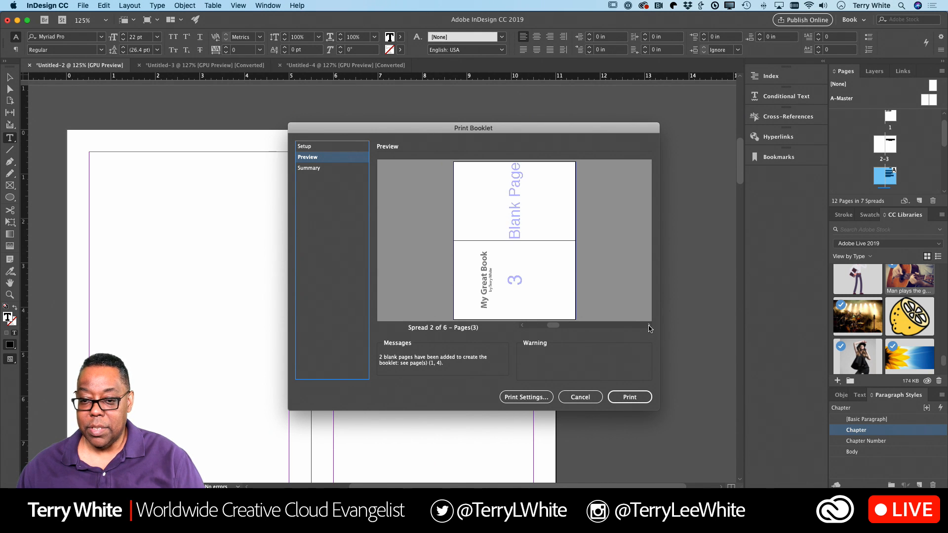
left_click(649, 327)
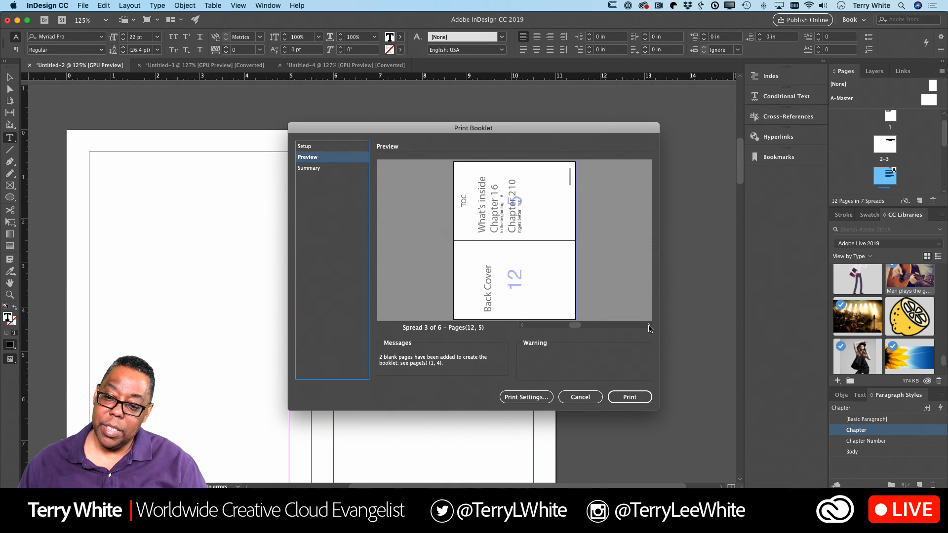
left_click(649, 327)
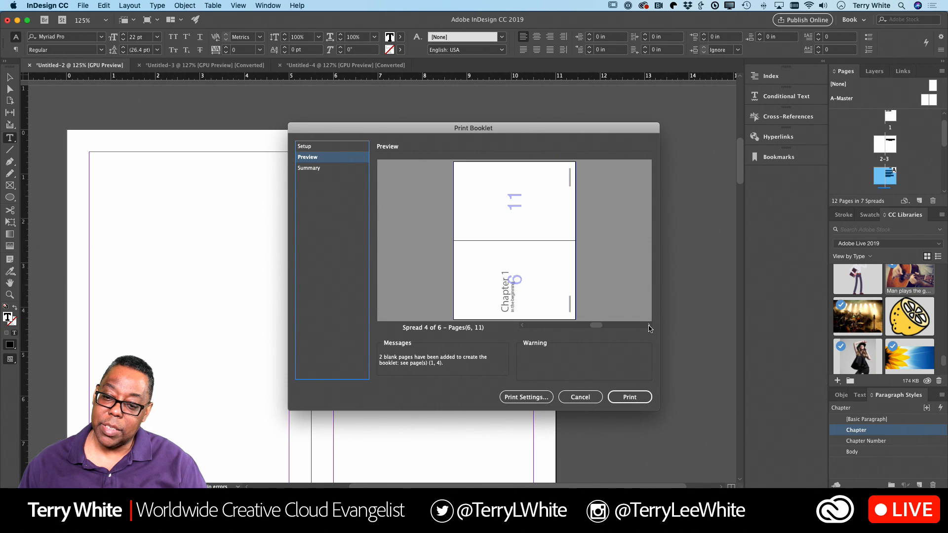
left_click(649, 327)
left_click(649, 327)
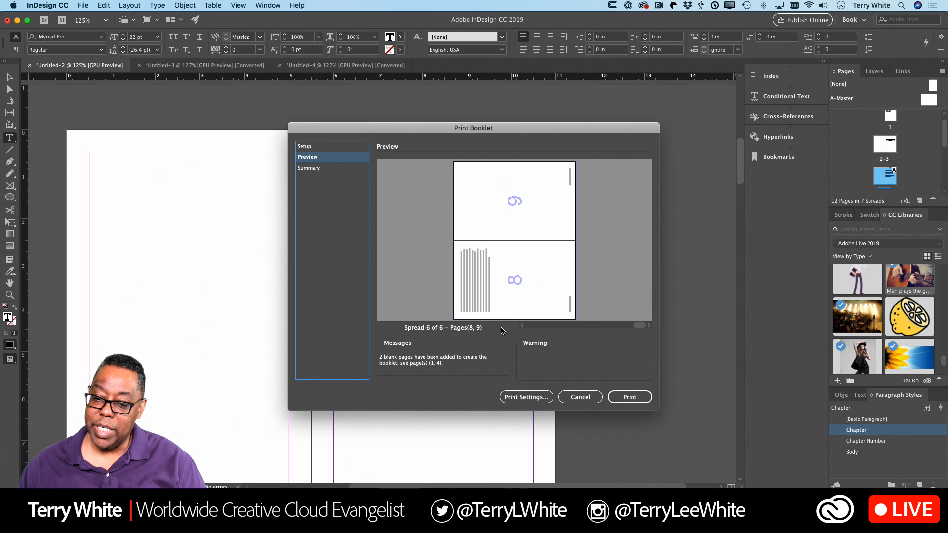
left_click(520, 326)
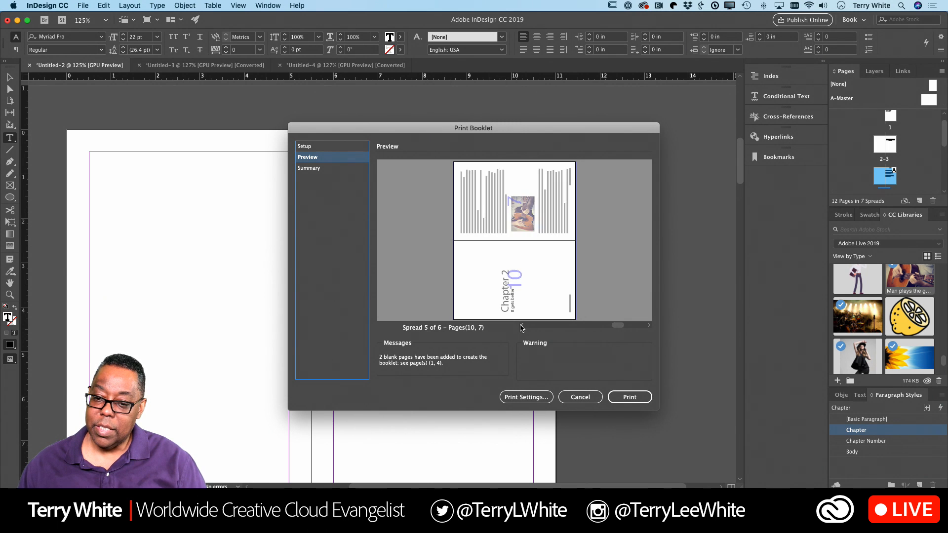
left_click(521, 326)
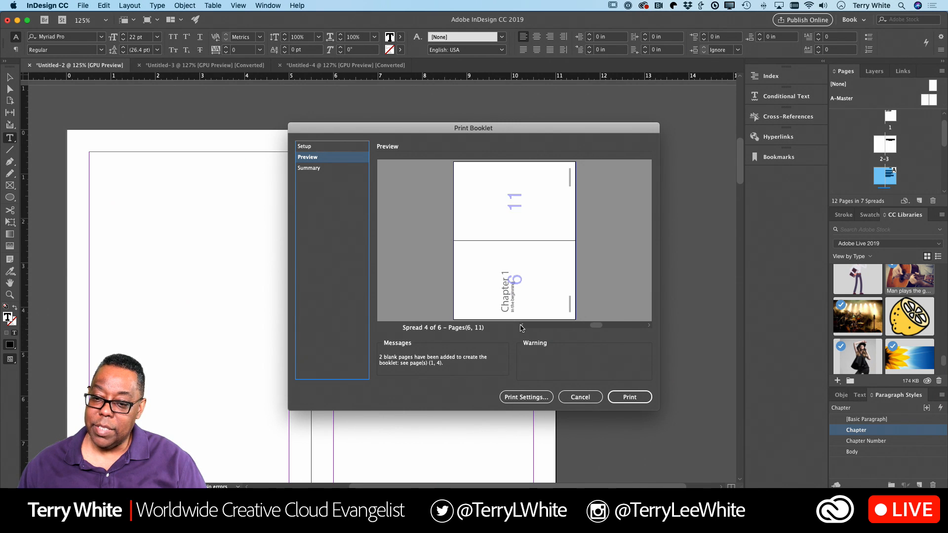
left_click(521, 326)
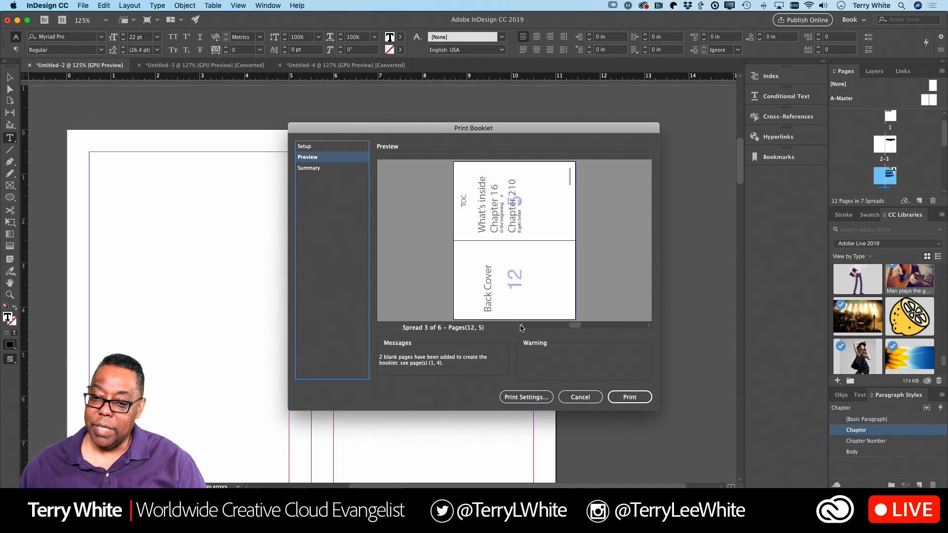
left_click(521, 326)
left_click(521, 326)
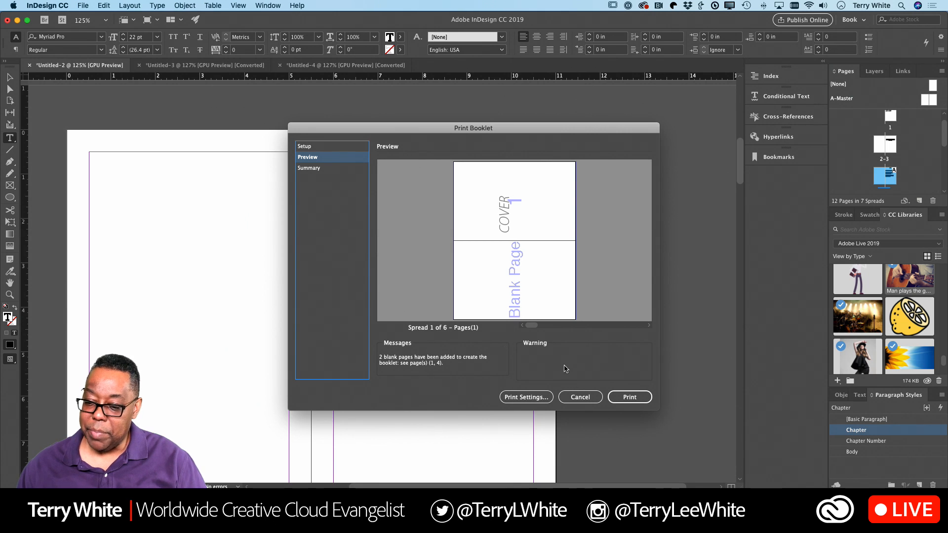
left_click(573, 396)
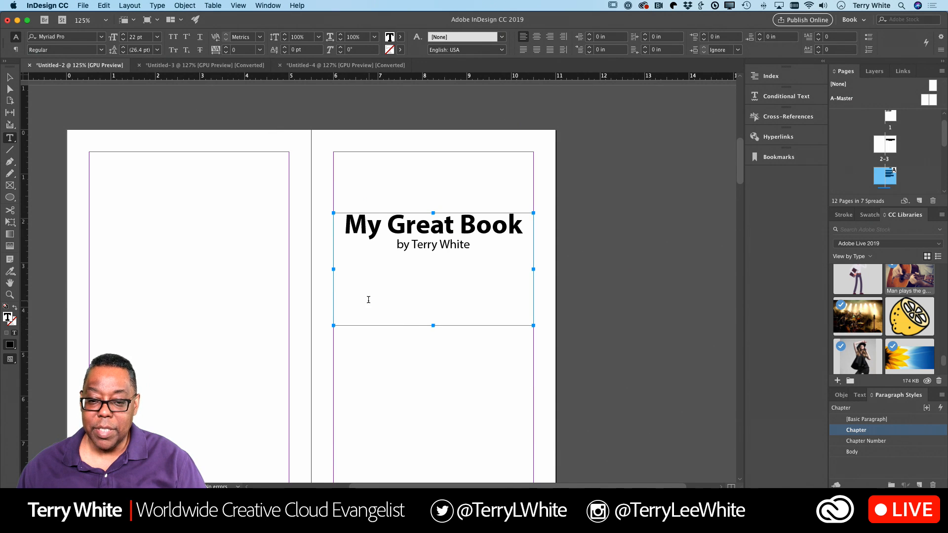
left_click(79, 6)
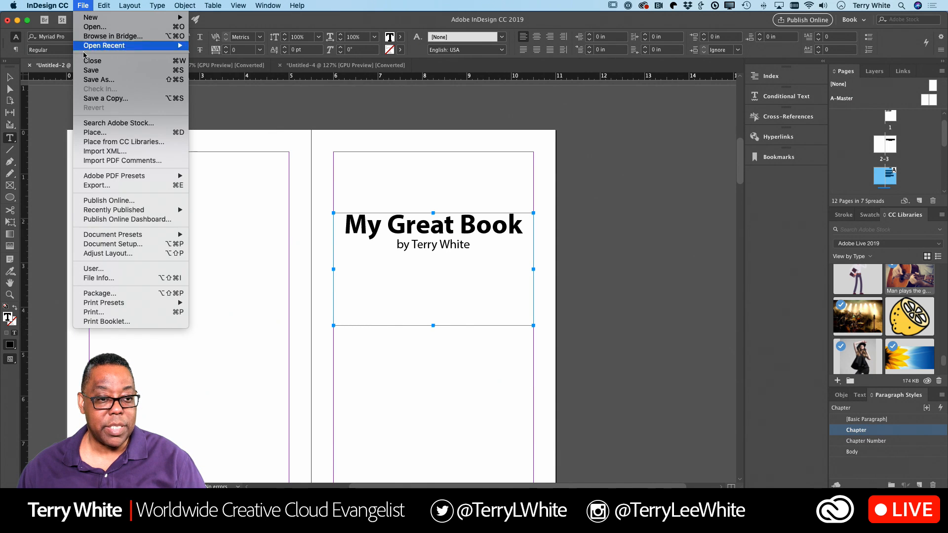
left_click(140, 322)
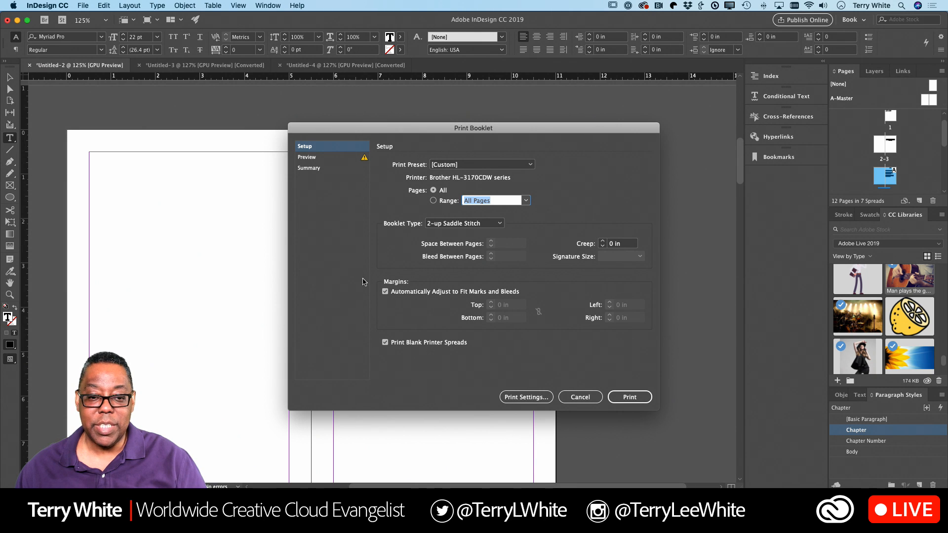
left_click(308, 157)
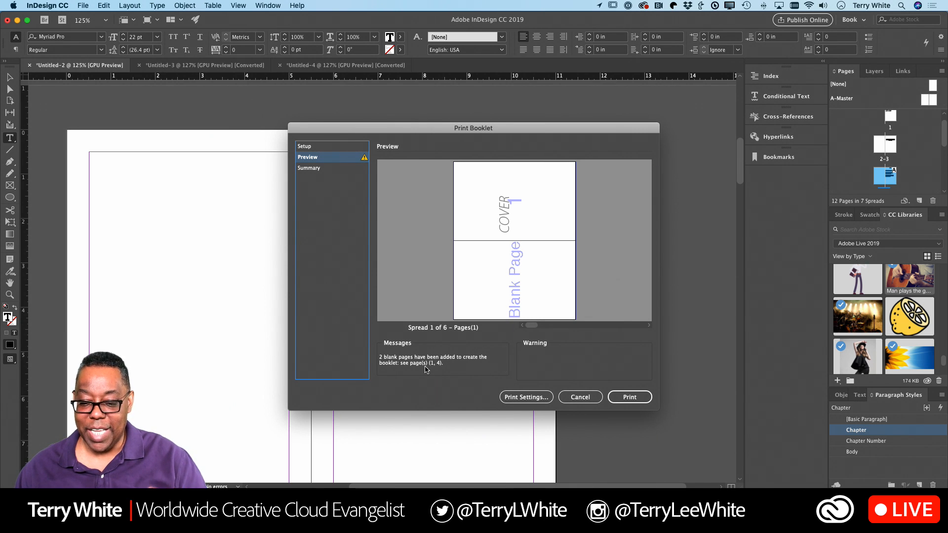
left_click(562, 397)
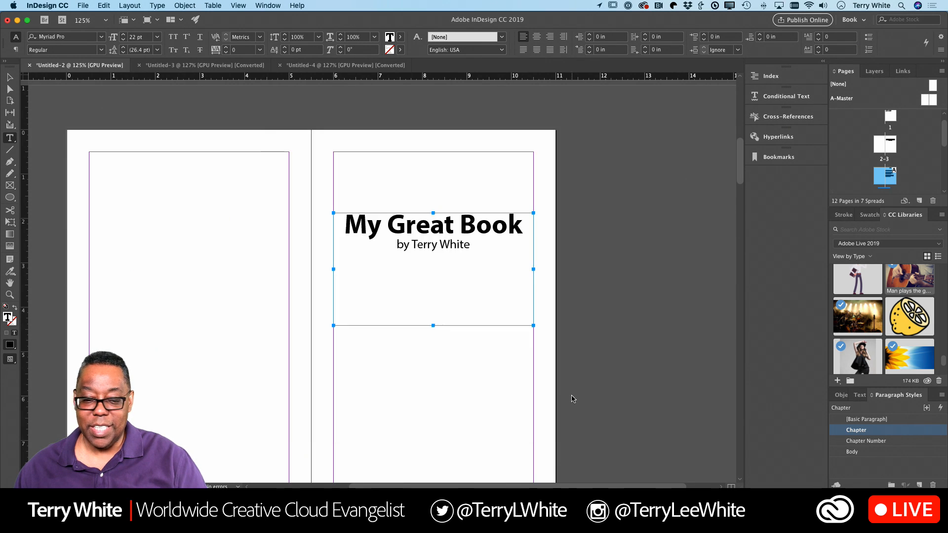
Step: Scroll through the page footers, ending on the contents page listing Chapter 1 at 6 and Chapter 2 at 10
scroll(370, 376, "down", 10)
scroll(374, 378, "down", 3)
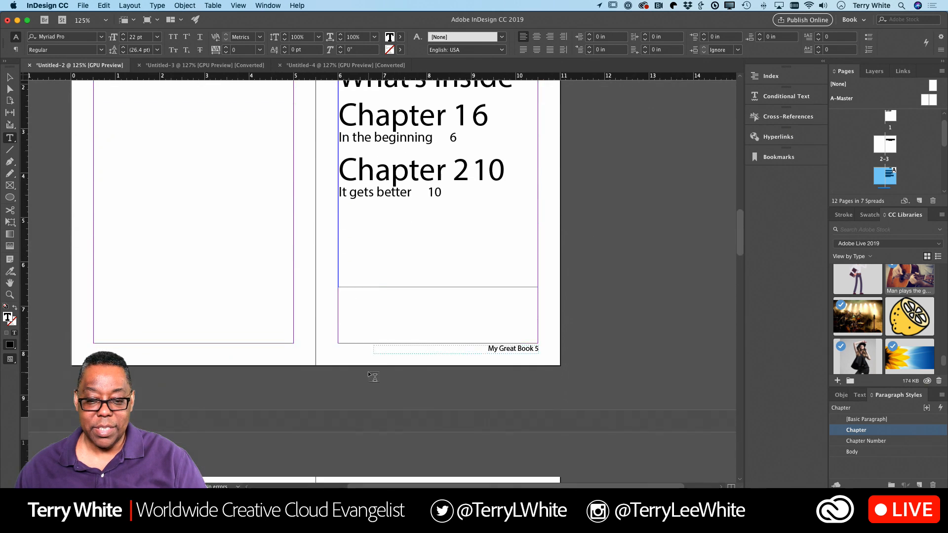
scroll(374, 378, "up", 15)
scroll(374, 377, "up", 10)
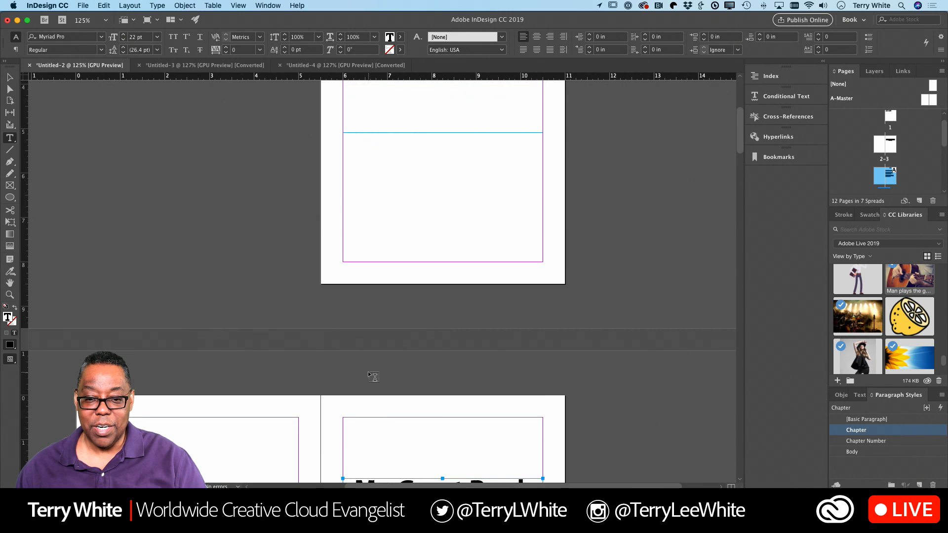
scroll(374, 378, "down", 12)
scroll(374, 377, "down", 15)
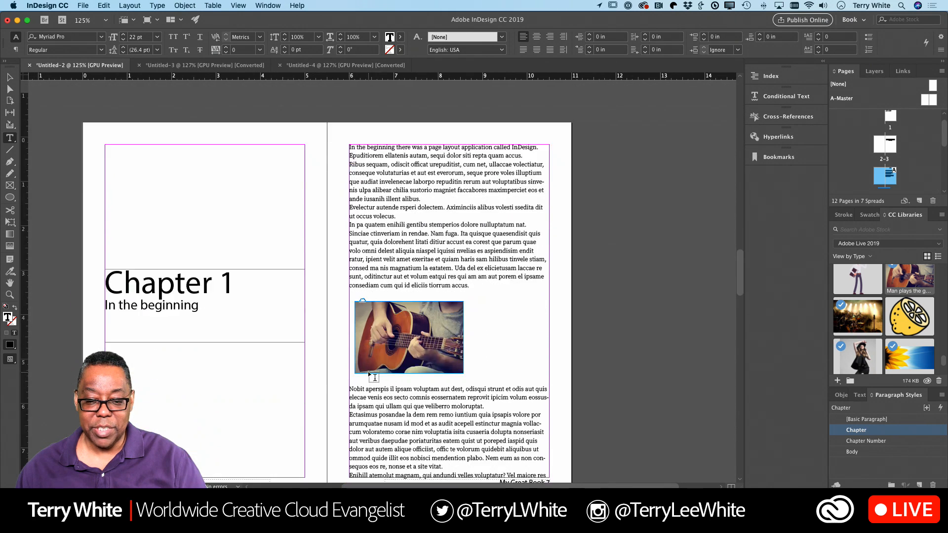
scroll(374, 377, "down", 8)
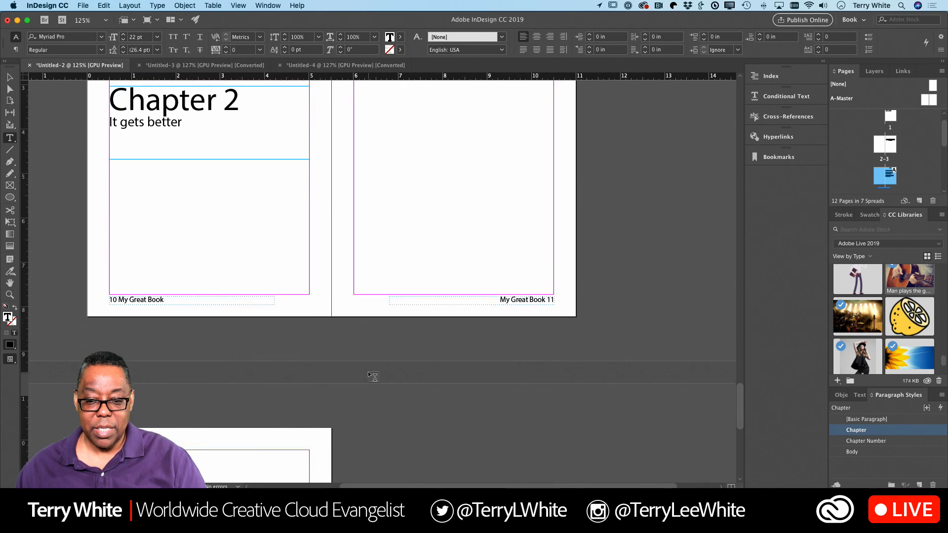
scroll(374, 378, "up", 4)
scroll(374, 377, "up", 6)
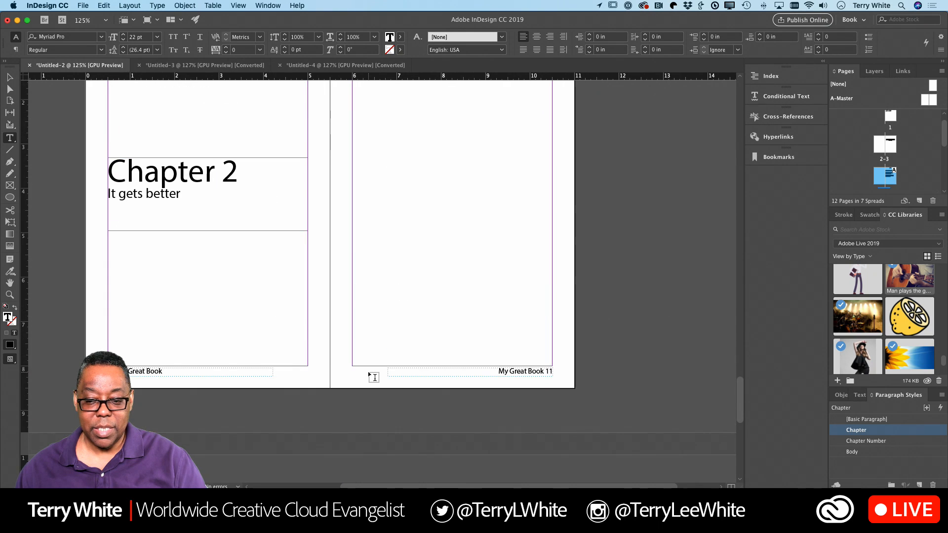
scroll(374, 377, "up", 1)
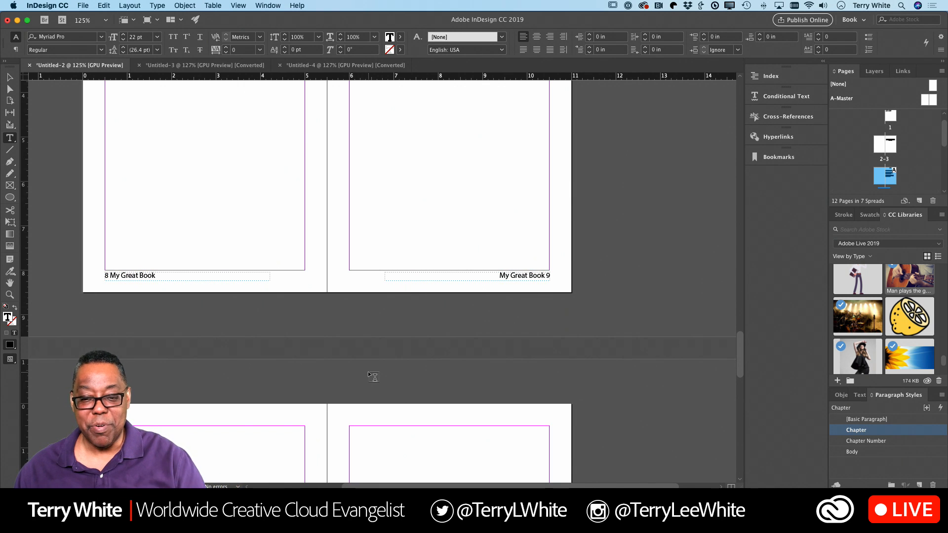
scroll(374, 377, "up", 18)
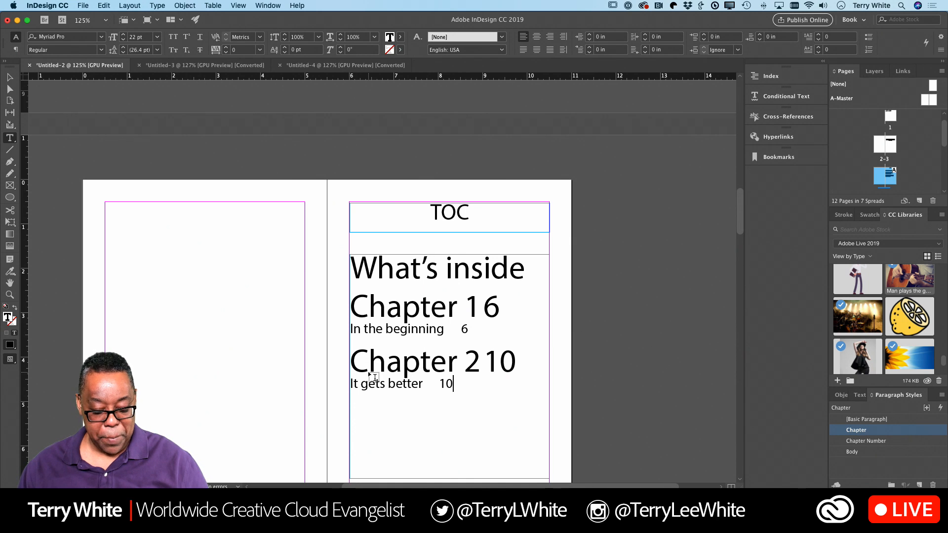
Step: Save the contents document as MyBook.indd in the Desktop folder
key("super+s")
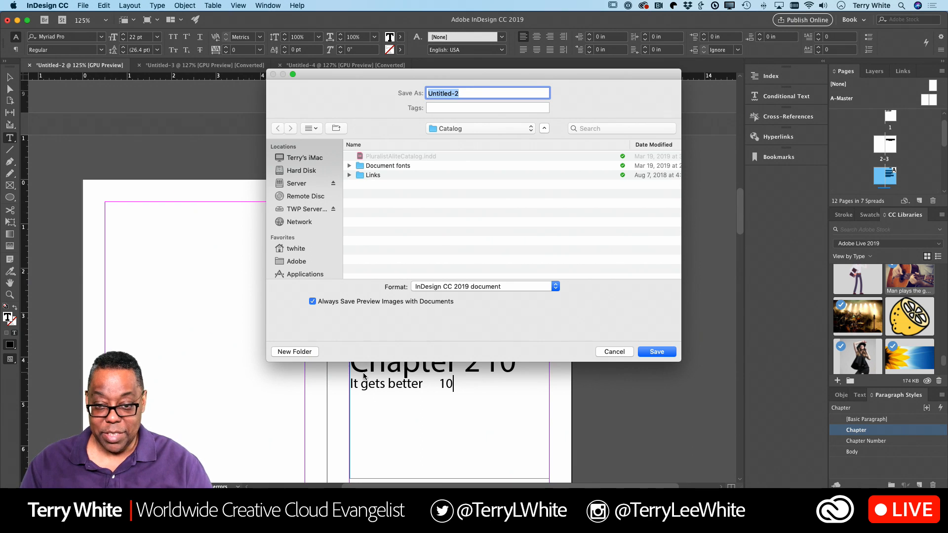
type("MyBook")
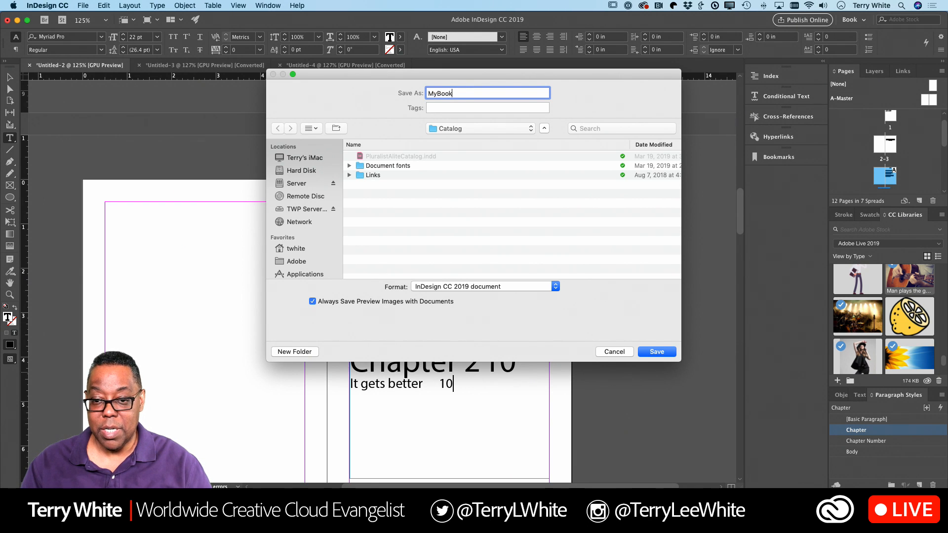
key("super+d")
key("Return")
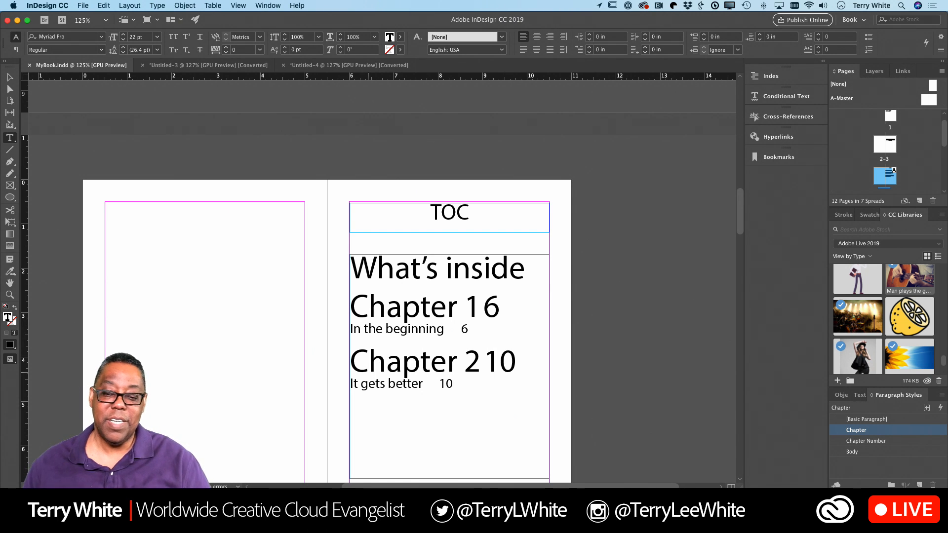
Step: Open Print Booklet for MyBook, preview the spreads, and keep Print Blank Printer Spreads checked
scroll(279, 260, "down", 3)
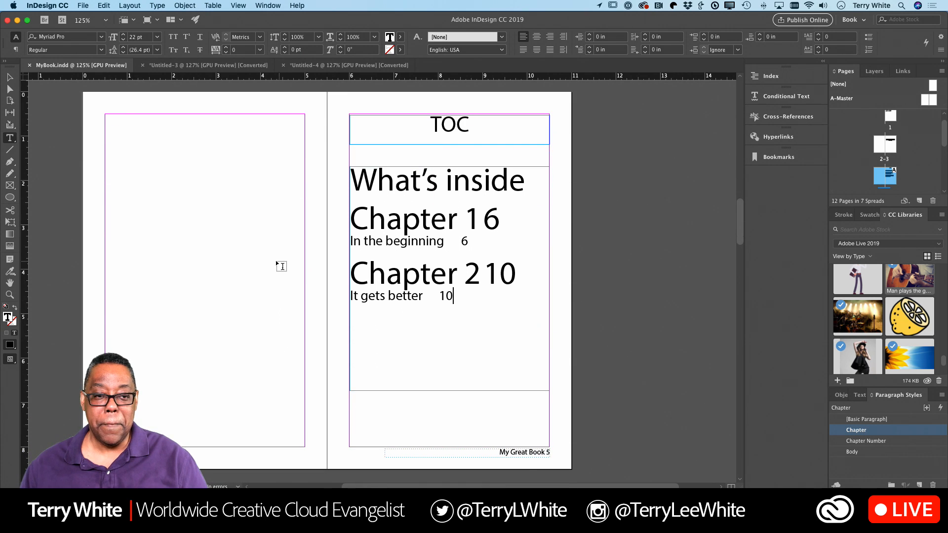
left_click(83, 6)
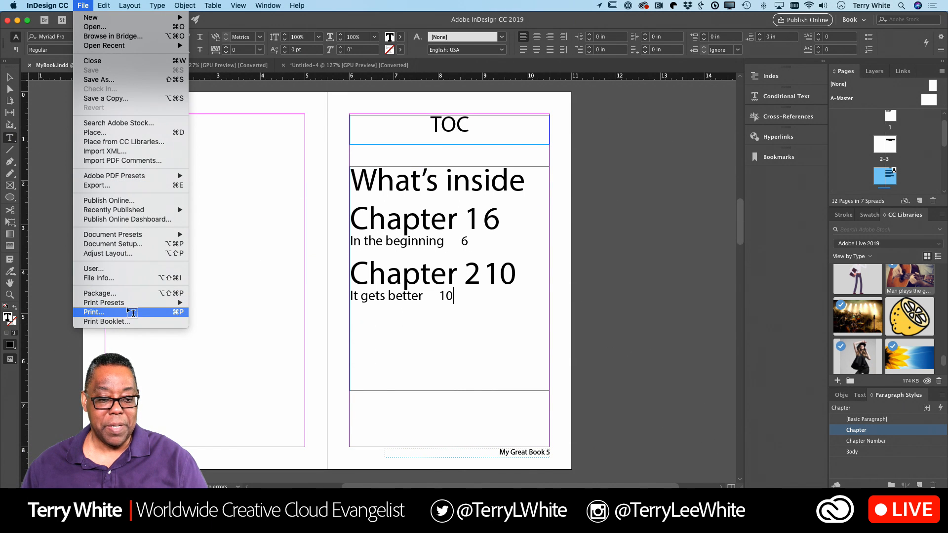
left_click(126, 321)
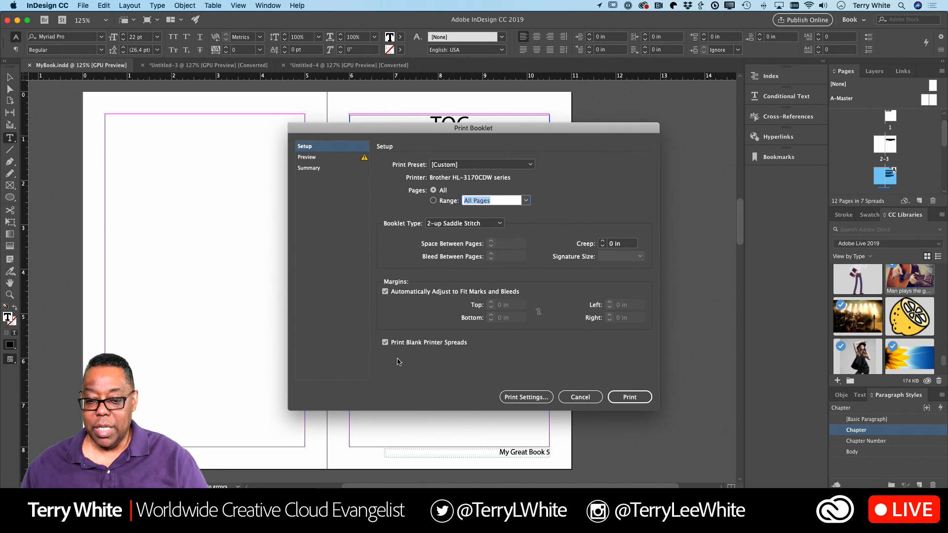
left_click(414, 344)
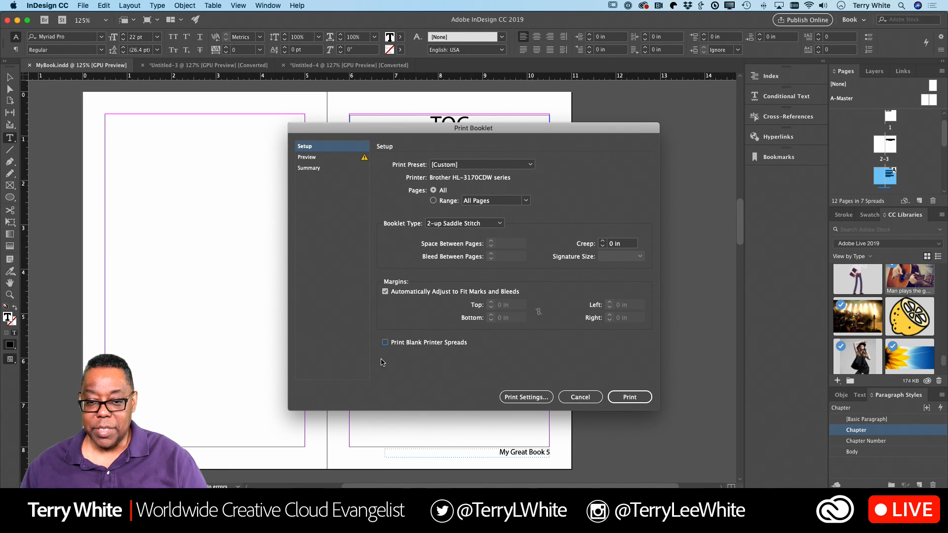
left_click(308, 157)
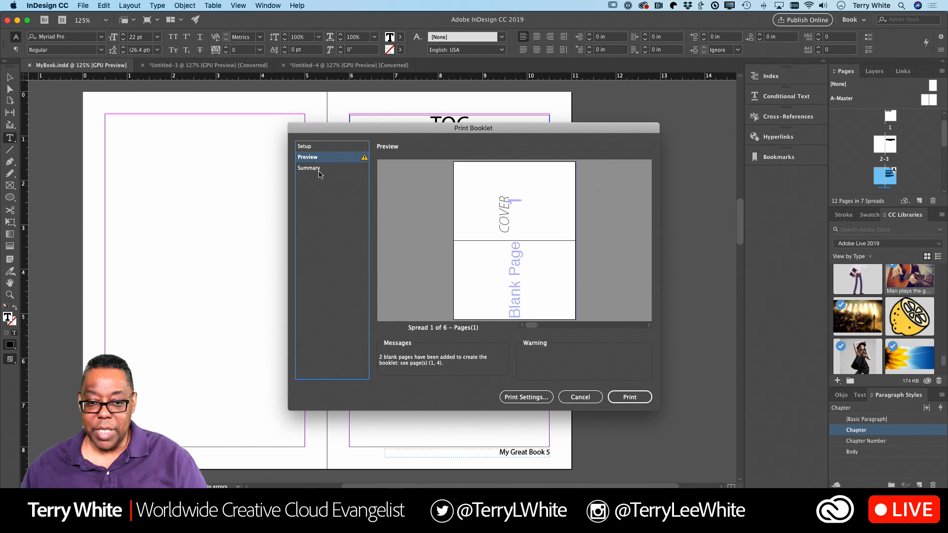
left_click(321, 147)
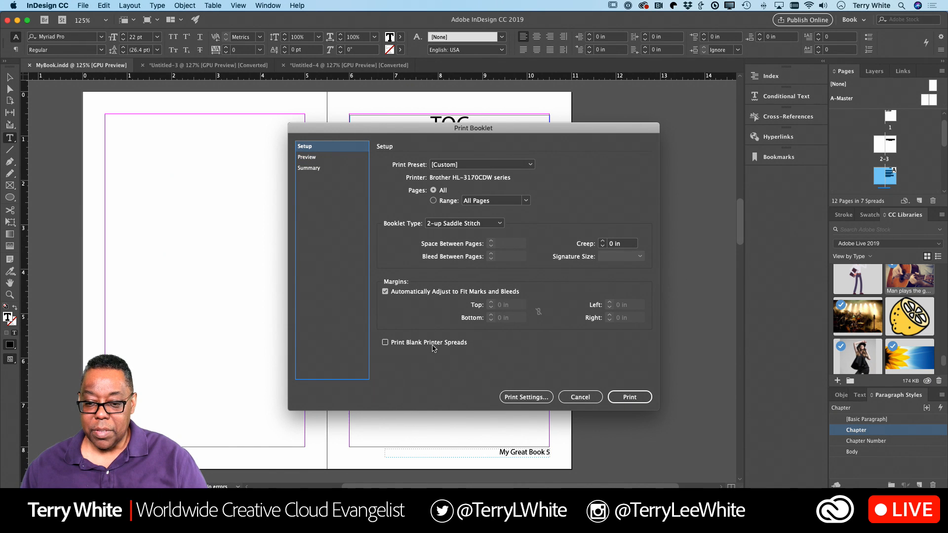
left_click(433, 346)
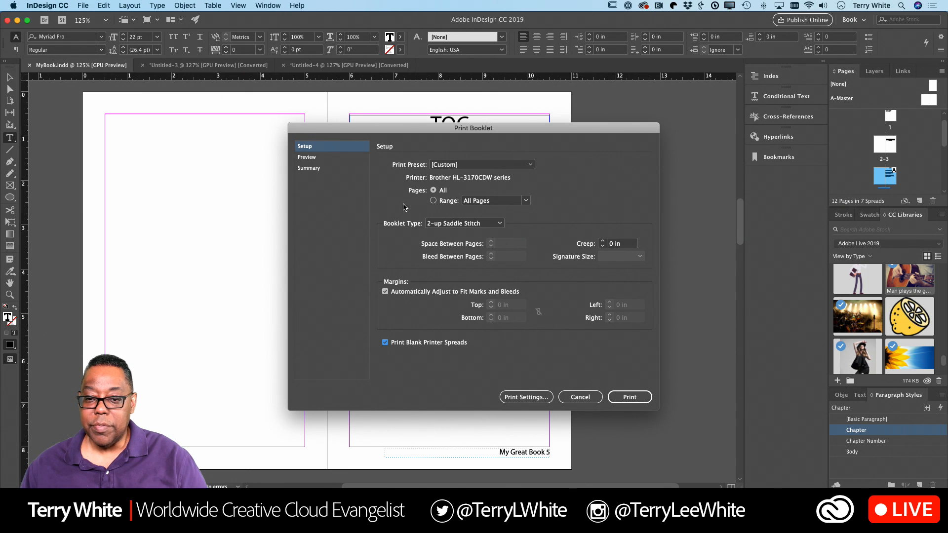
Step: Set the booklet's printer to PostScript File with the Brother HL-3170CDW PPD
left_click(527, 397)
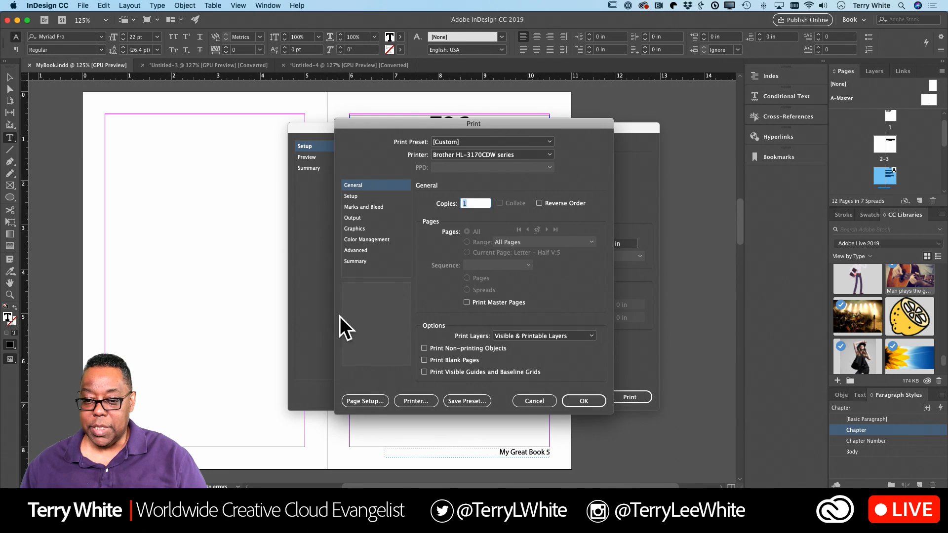
left_click(360, 197)
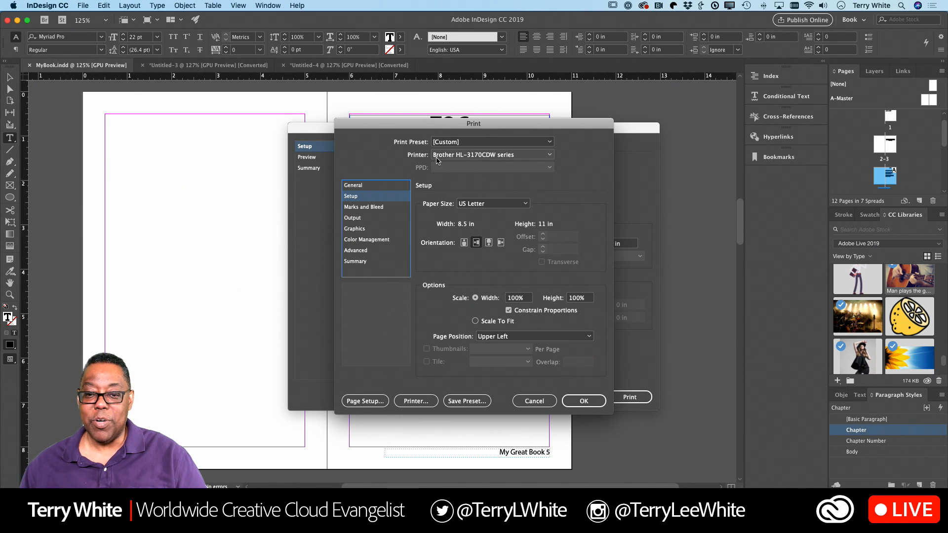
left_click(482, 156)
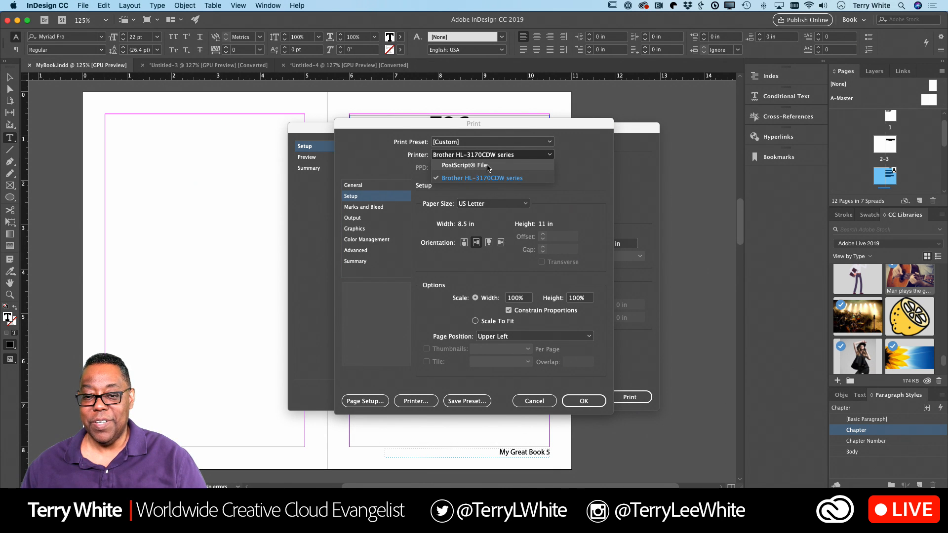
left_click(488, 167)
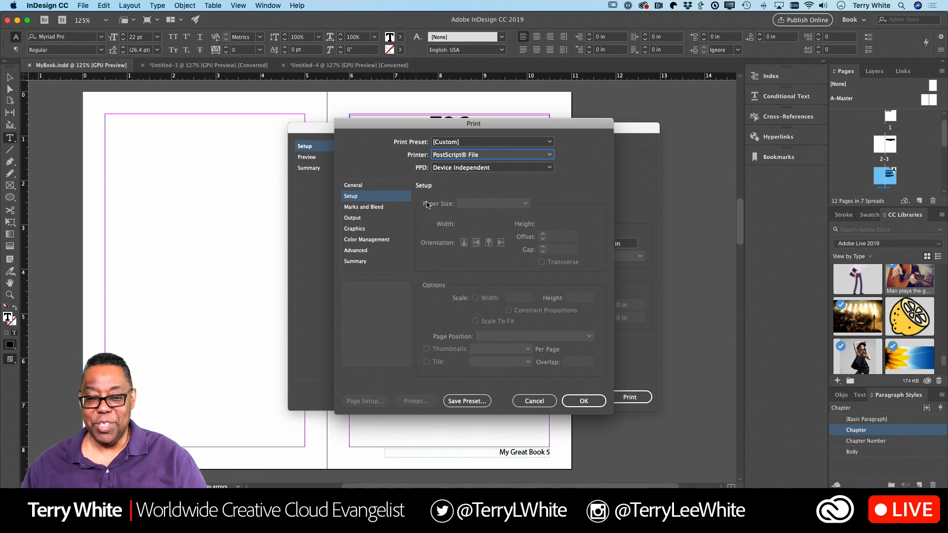
left_click(444, 168)
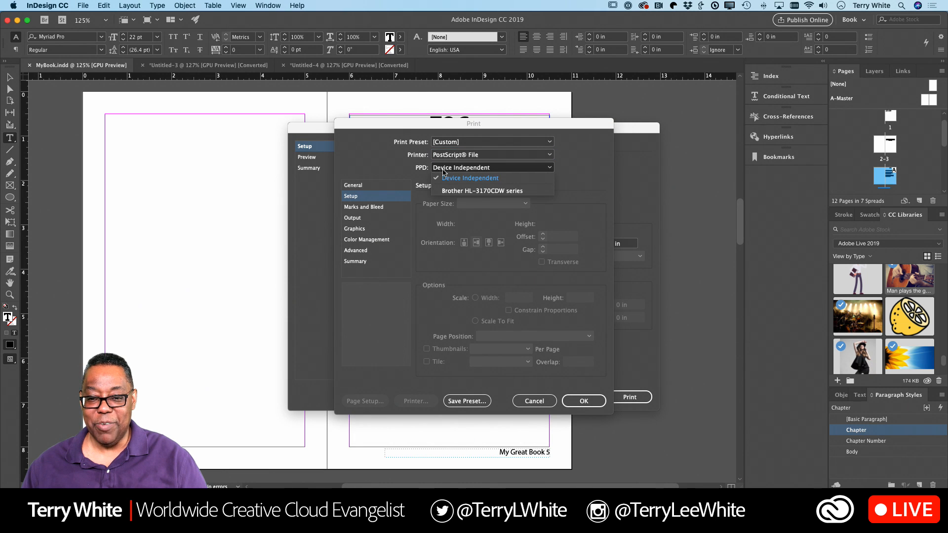
left_click(445, 191)
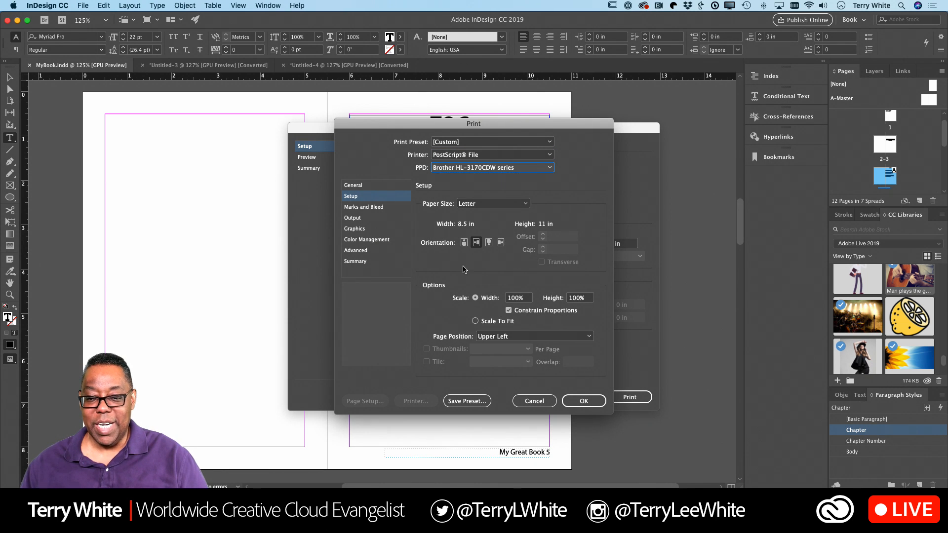
left_click(581, 399)
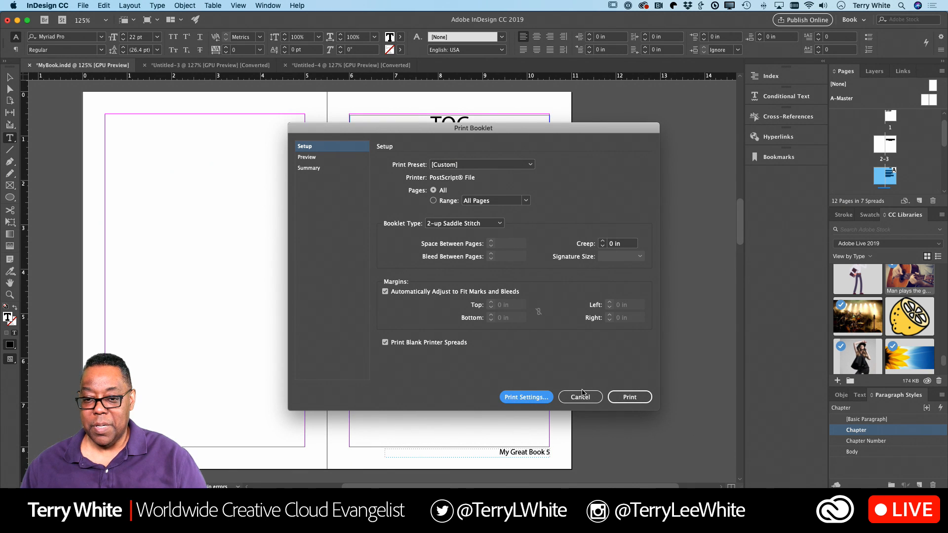
Step: Print the booklet to a PostScript file named BookPDF
left_click(630, 398)
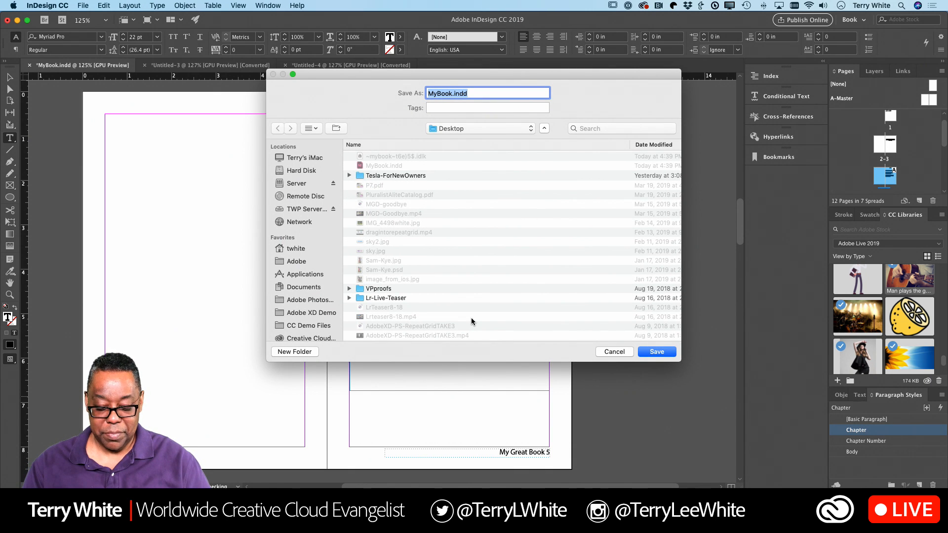
type("BookPDF")
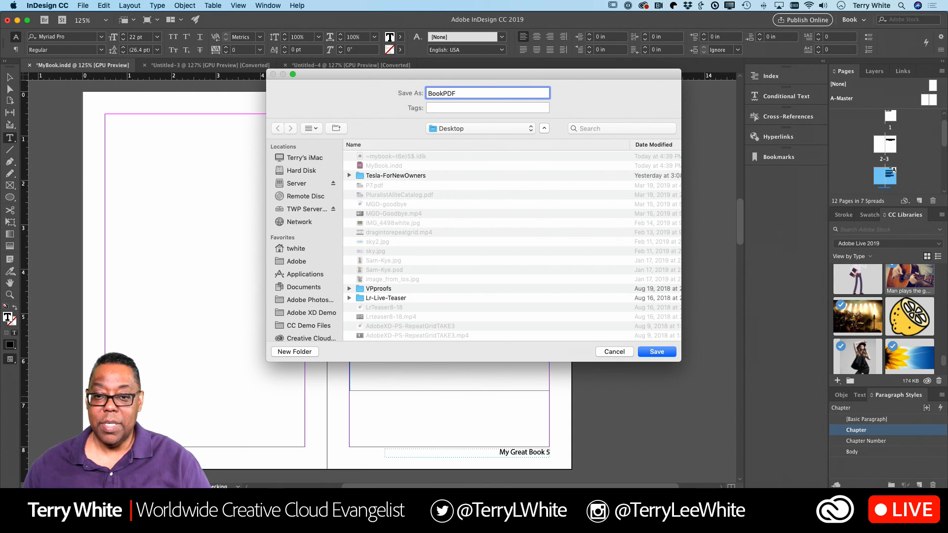
left_click(656, 352)
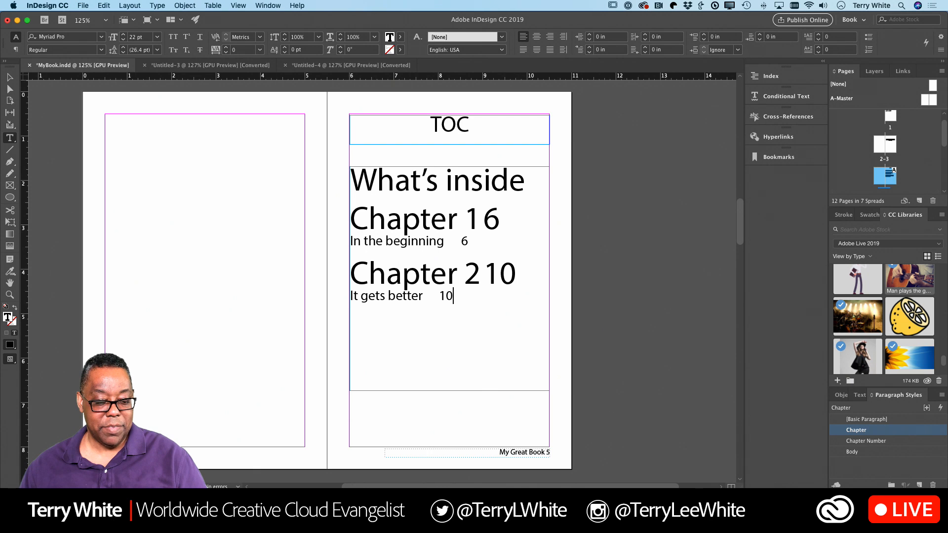
Step: Show the Desktop in Finder and select BookPDF.ps
left_click(237, 512)
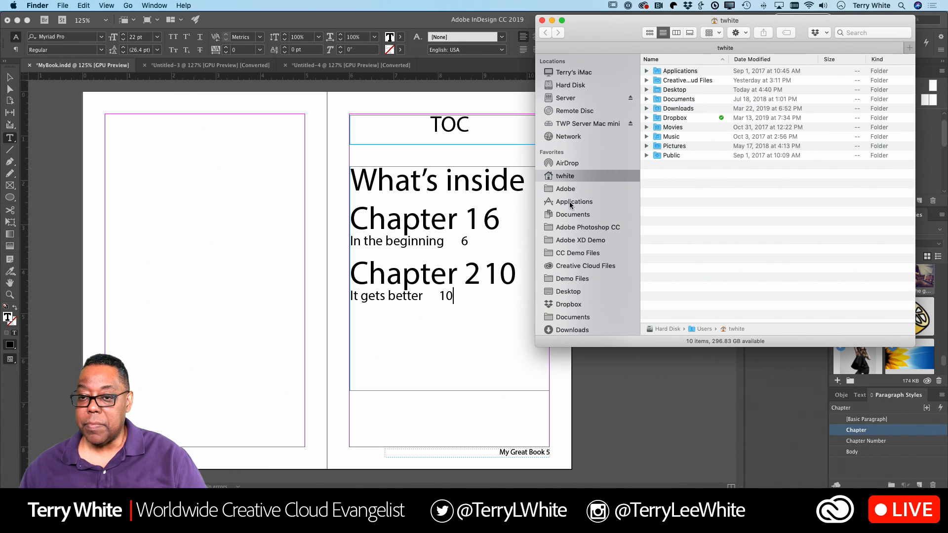
left_click(570, 292)
left_click(688, 74)
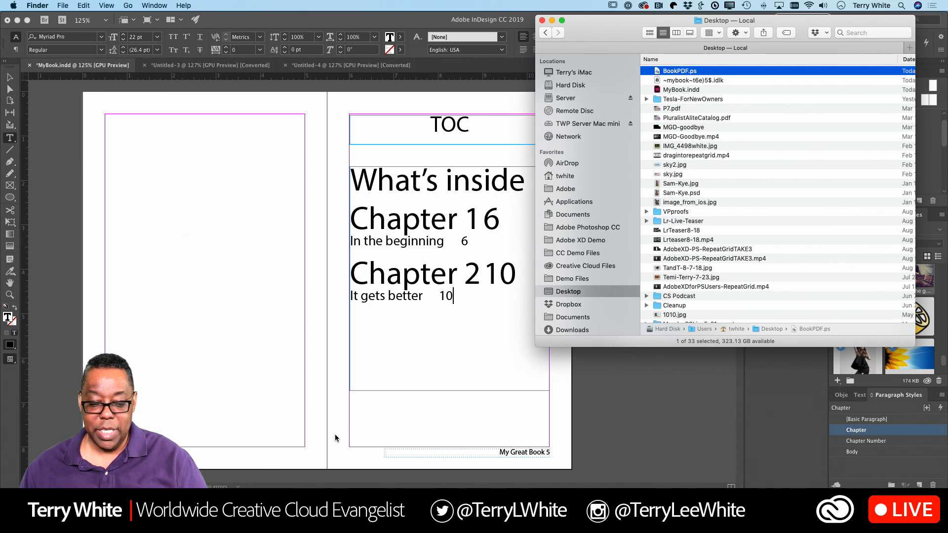
Step: Open Applications in its own Finder window and select Acrobat Distiller inside Adobe Acrobat DC
right_click(580, 206)
left_click(583, 209)
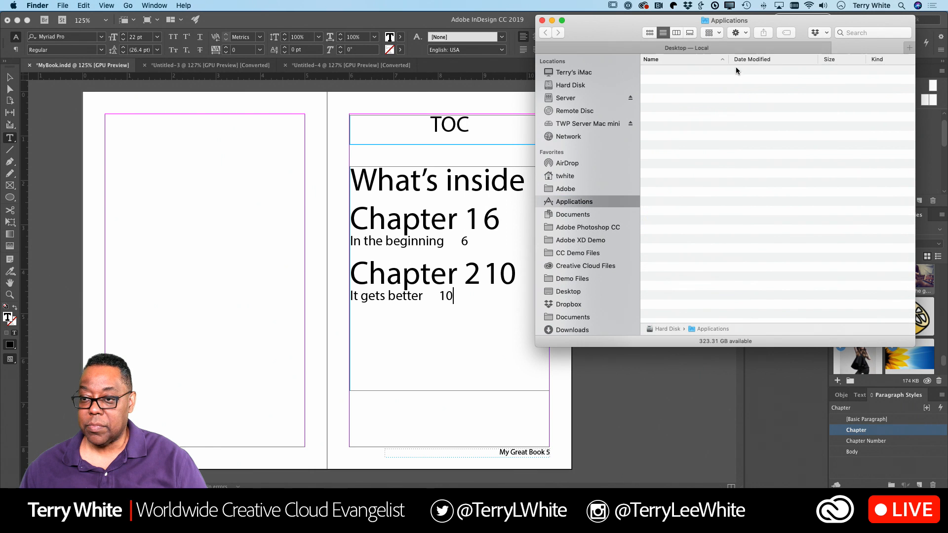
left_click_drag(742, 44, 230, 220)
scroll(156, 269, "up", 3)
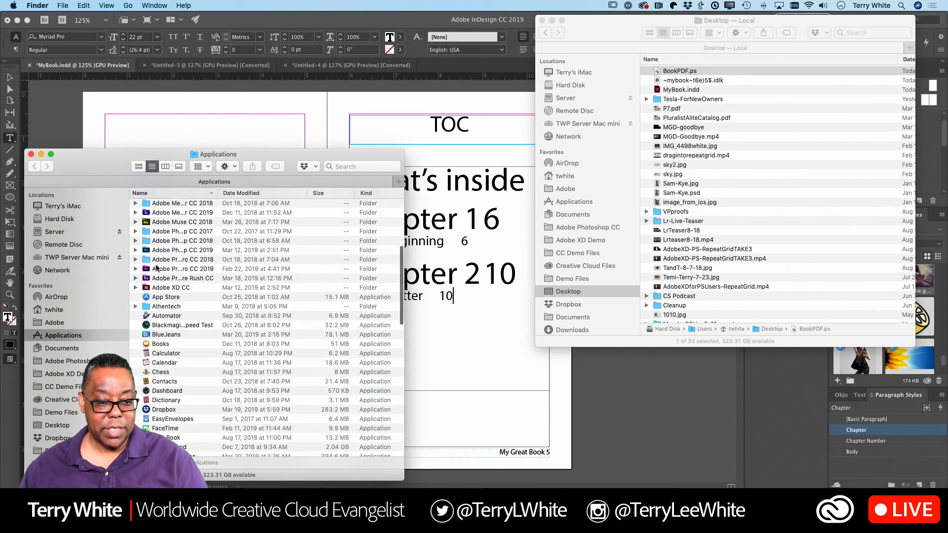
scroll(156, 269, "up", 5)
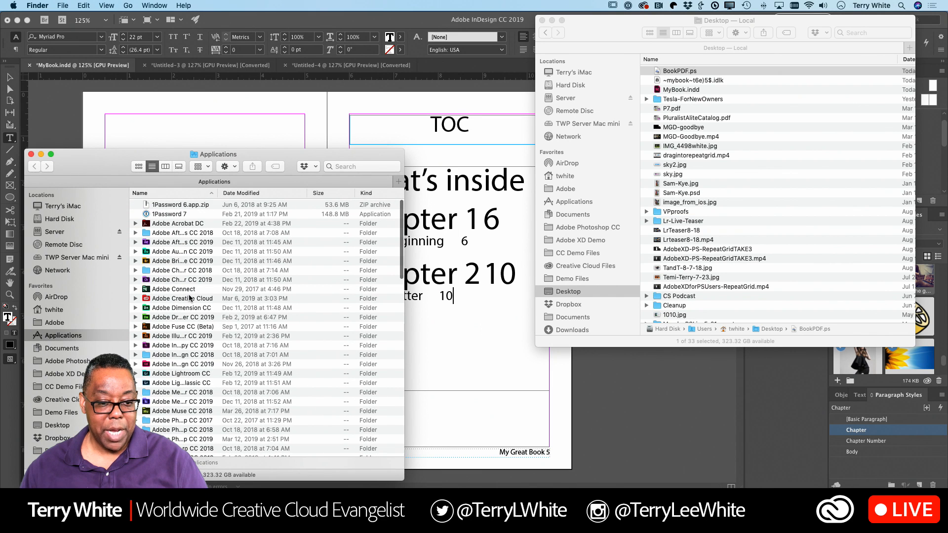
left_click(202, 225)
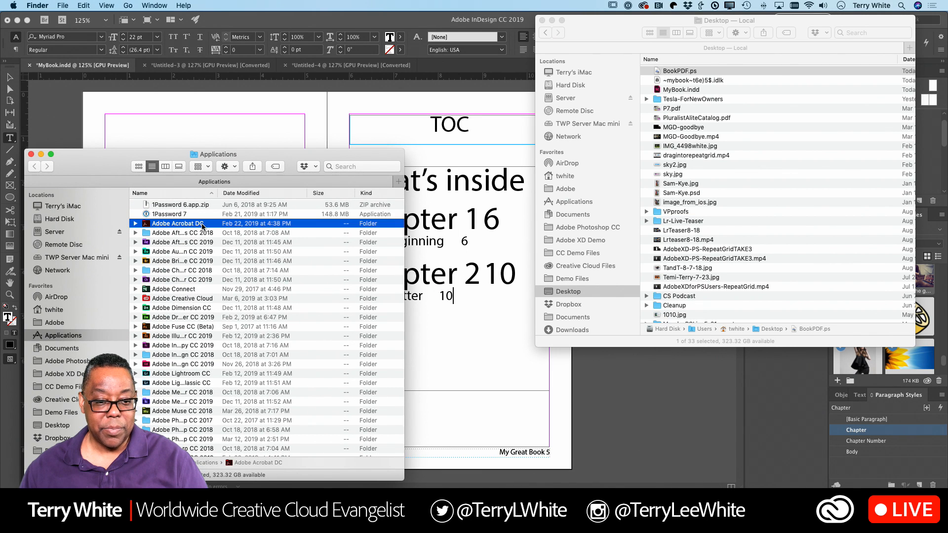
double_click(202, 225)
left_click(178, 208)
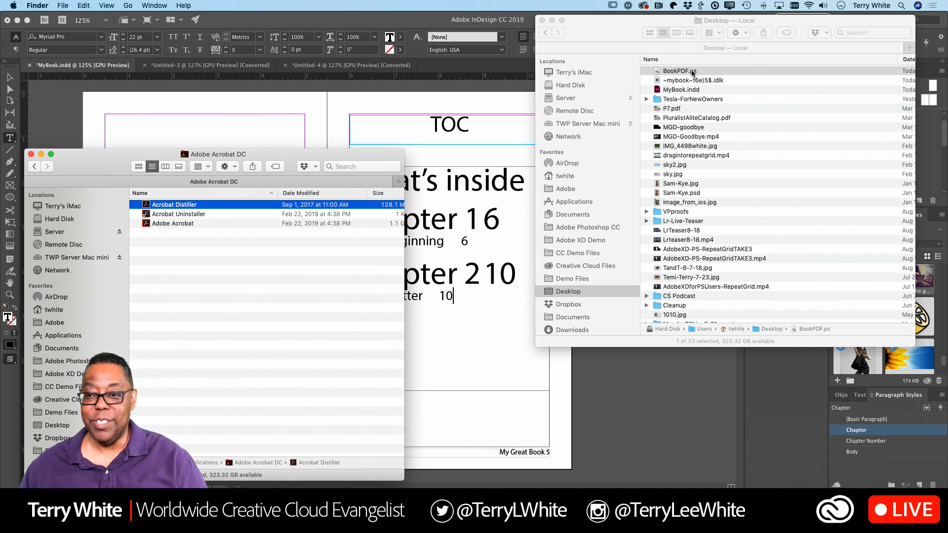
Step: Drop BookPDF.ps onto Acrobat Distiller to create BookPDF.pdf with Standard settings, then return to the Desktop
left_click_drag(693, 72, 211, 226)
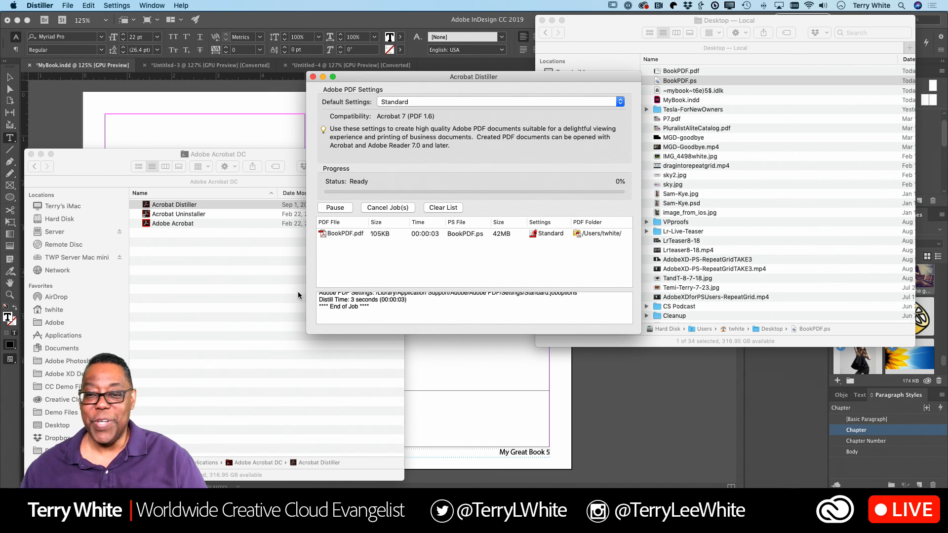
left_click(627, 43)
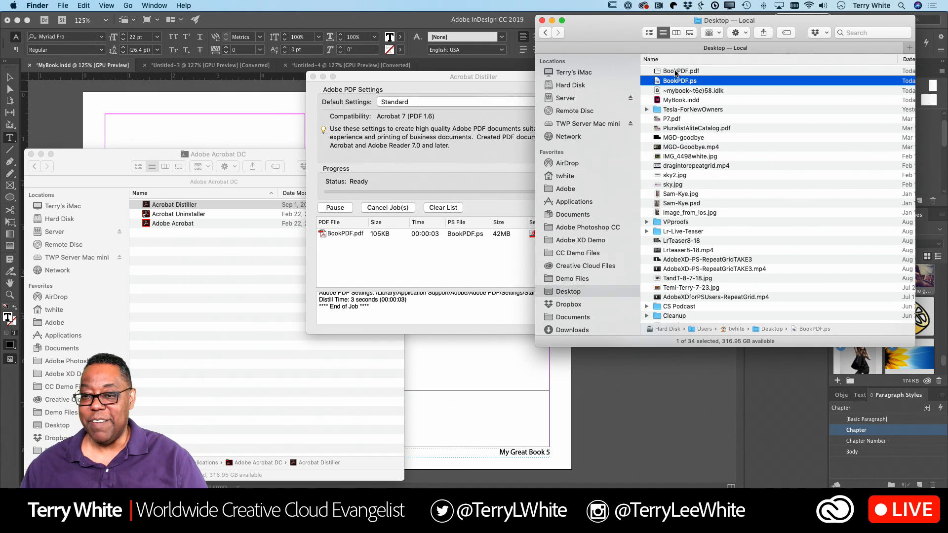
Step: Open BookPDF.pdf in Preview, scroll through its cover, TOC and chapter spreads, then switch back to Finder
double_click(677, 71)
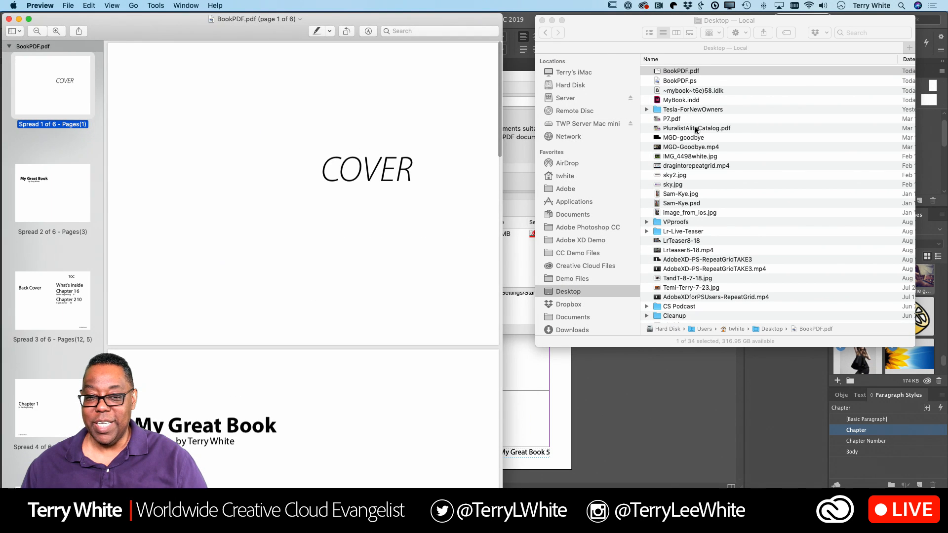
scroll(394, 240, "down", 10)
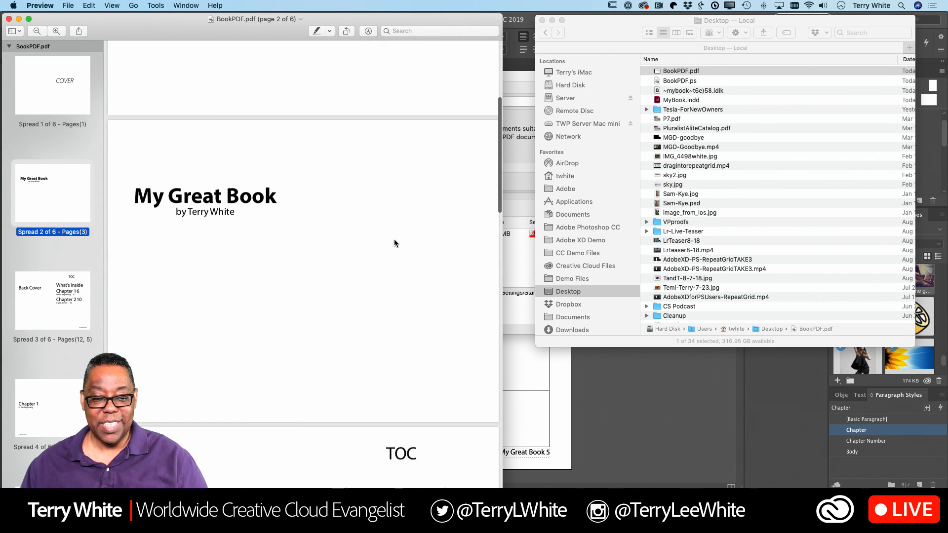
scroll(394, 243, "down", 15)
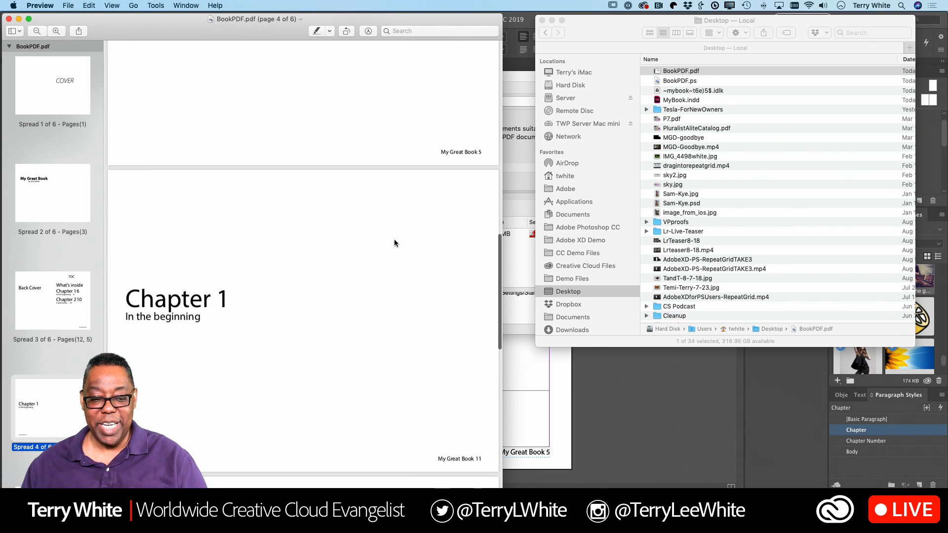
scroll(394, 243, "down", 15)
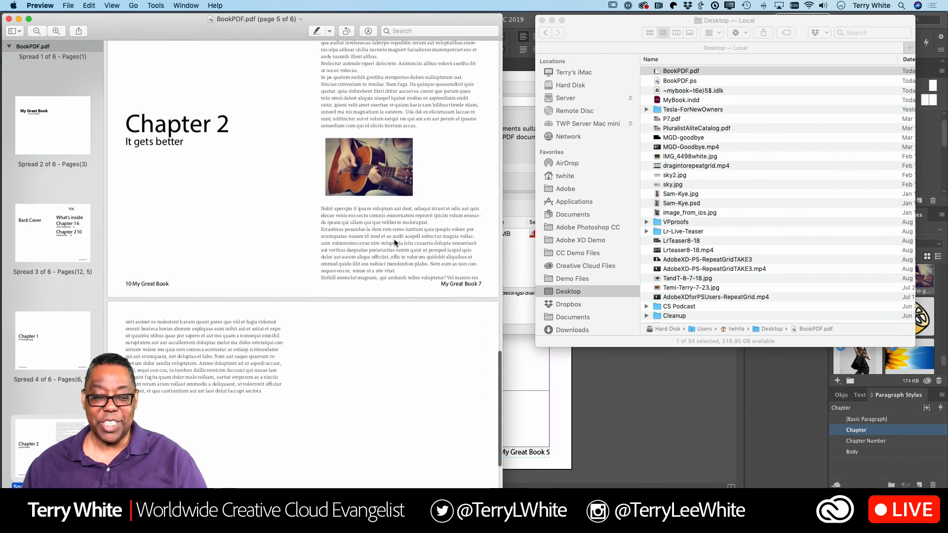
scroll(394, 242, "up", 10)
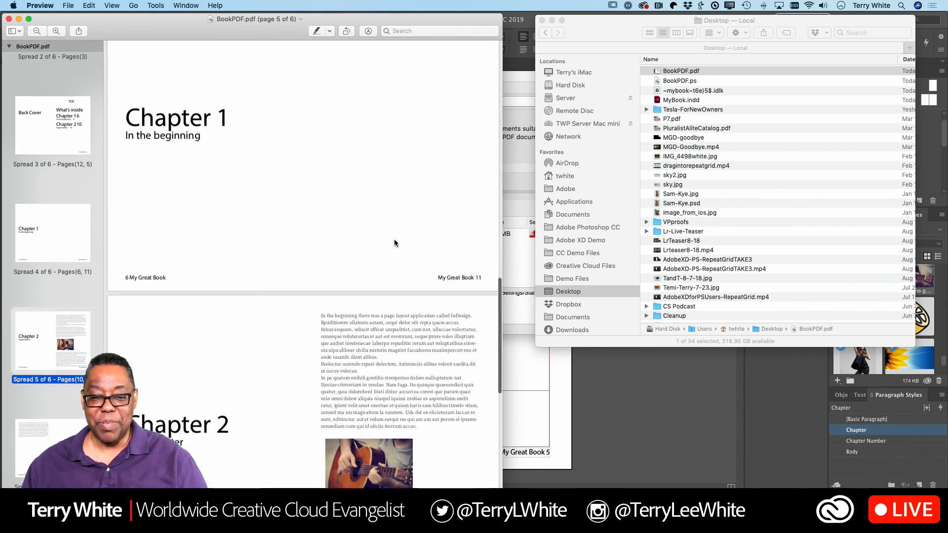
scroll(394, 243, "up", 15)
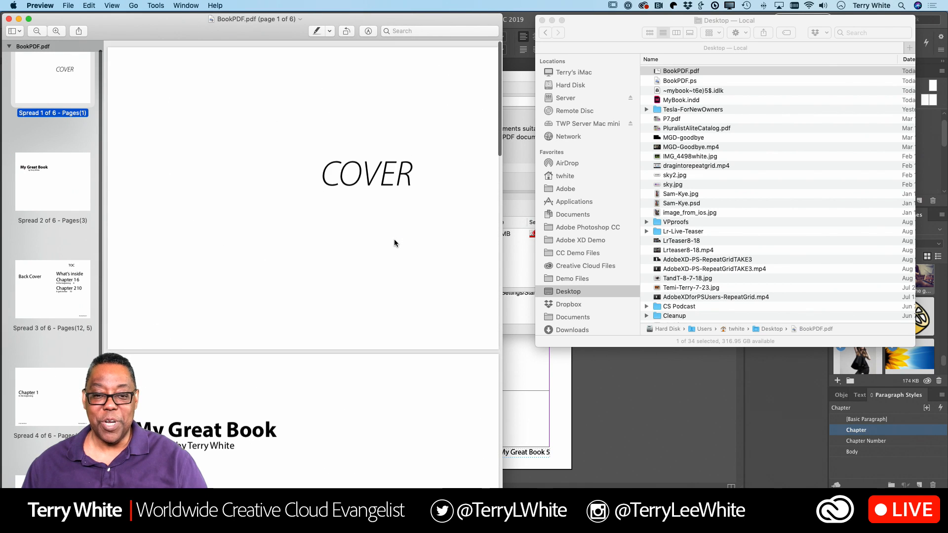
key("super+Tab")
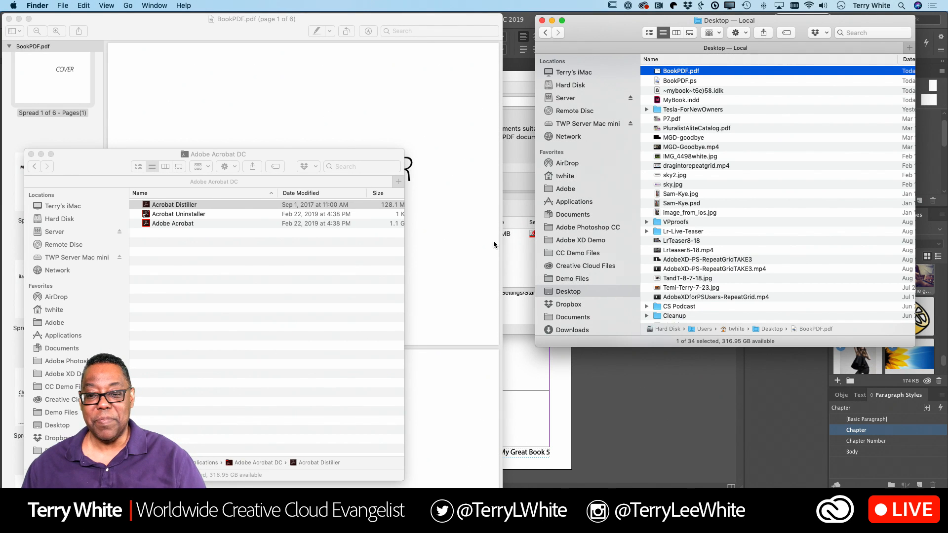
Step: Close the Acrobat Distiller window after its BookPDF job and return to the InDesign document
left_click(513, 243)
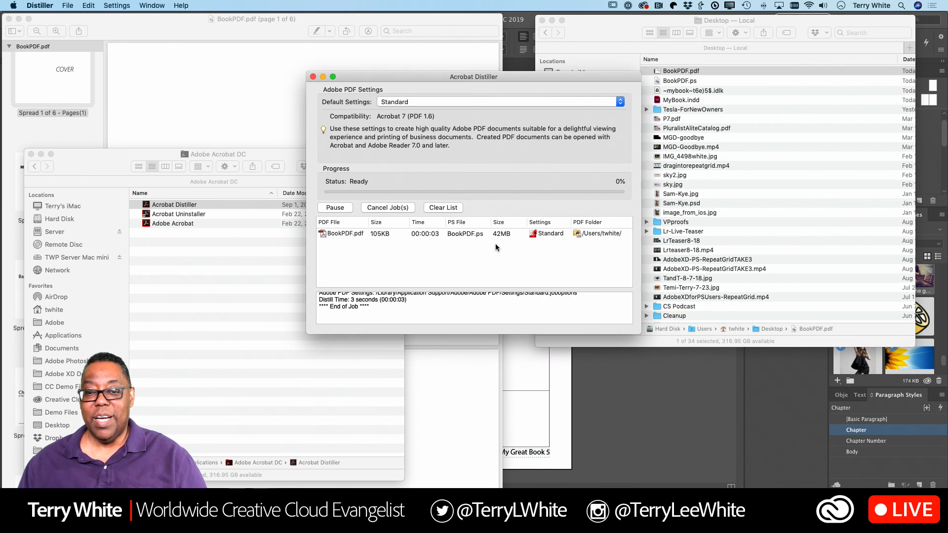
left_click(313, 77)
left_click(549, 383)
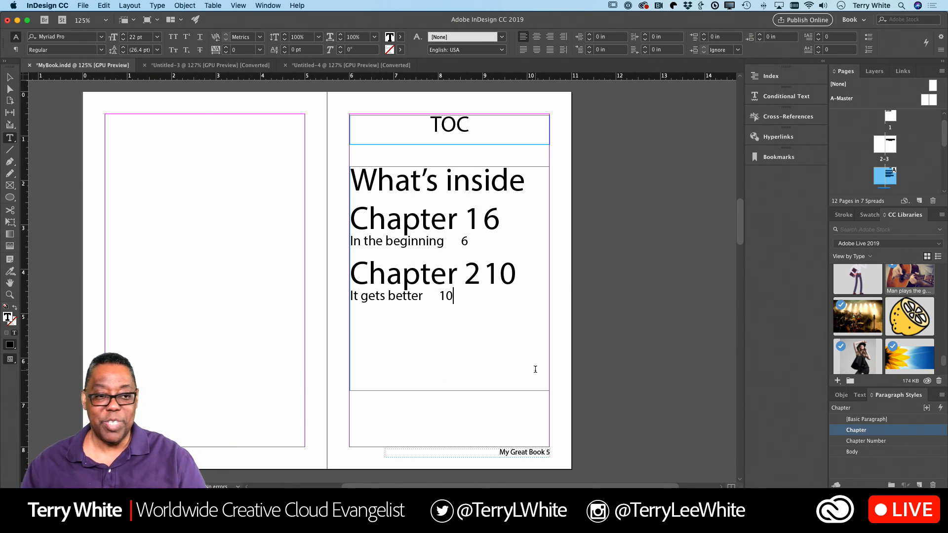
Step: Create a new book from File > New > Book and save it as Book 1 on the Desktop
left_click(83, 5)
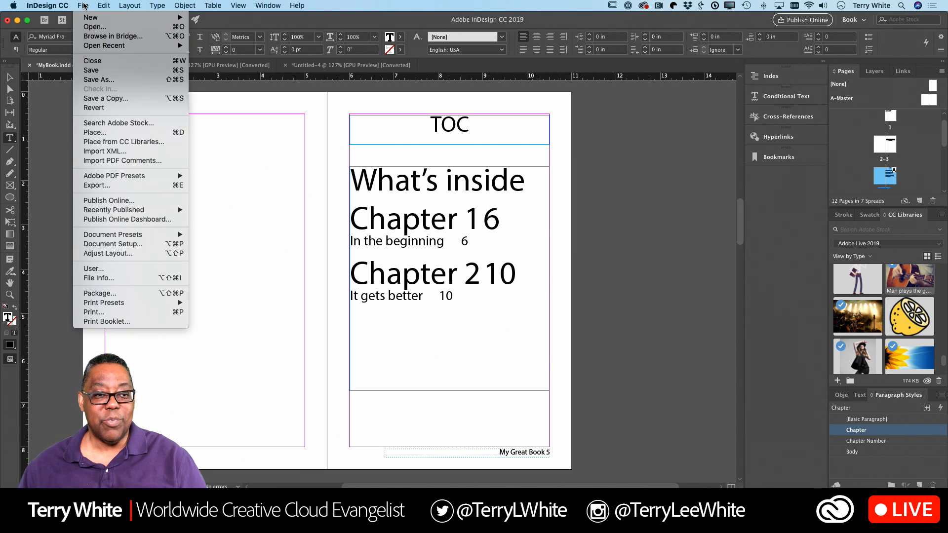
mouse_move(97, 18)
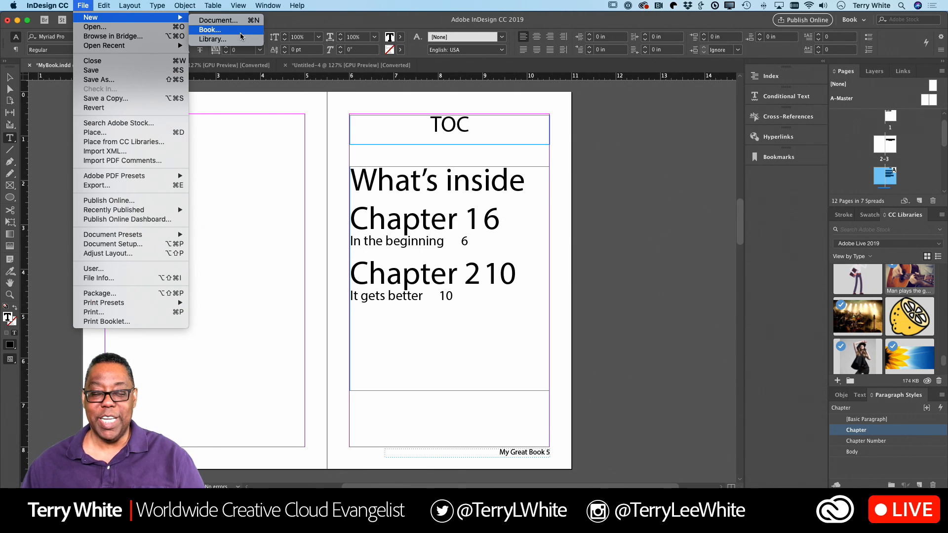
left_click(241, 36)
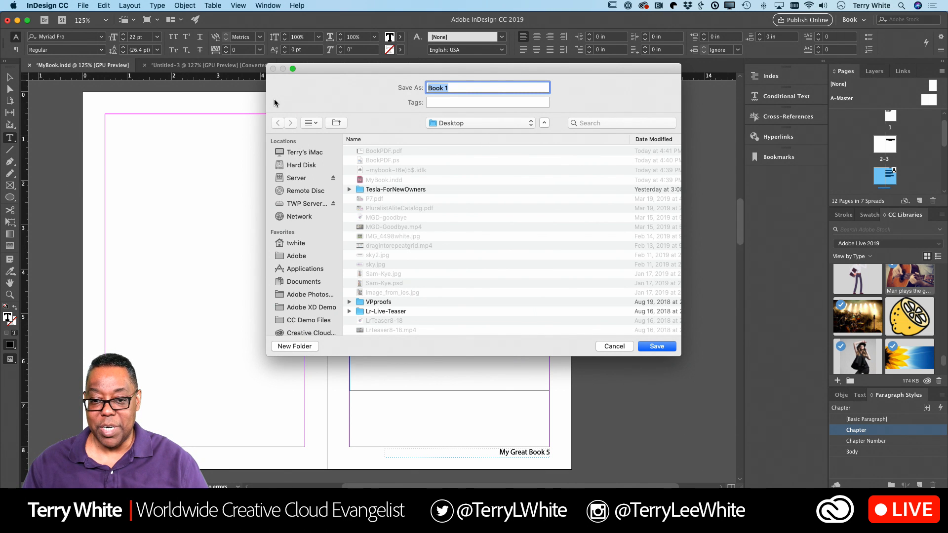
key("Return")
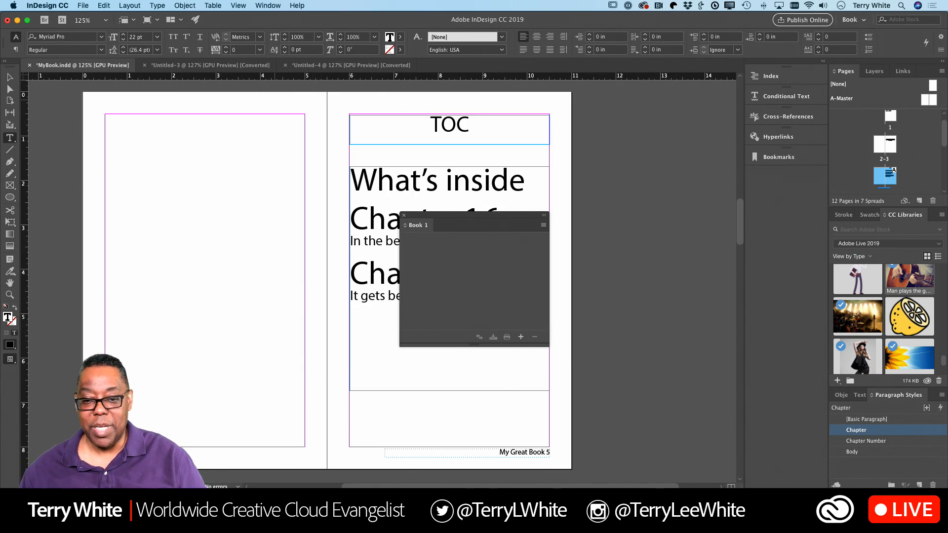
Step: Move the Book 1 panel over the left page so the TOC entries are uncovered
left_click_drag(428, 218, 145, 147)
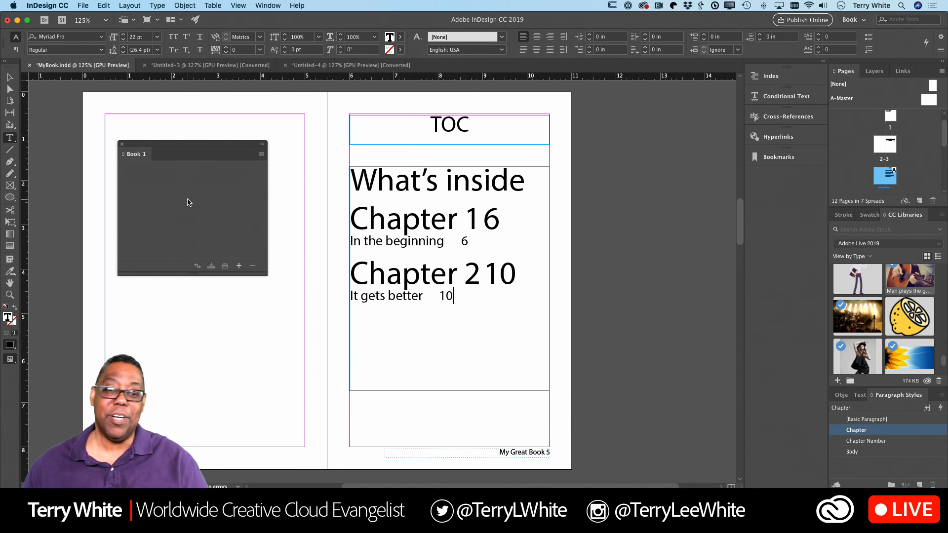
Step: Add MyBook.indd to Book 1, where it is listed as pages 1–12
left_click(239, 266)
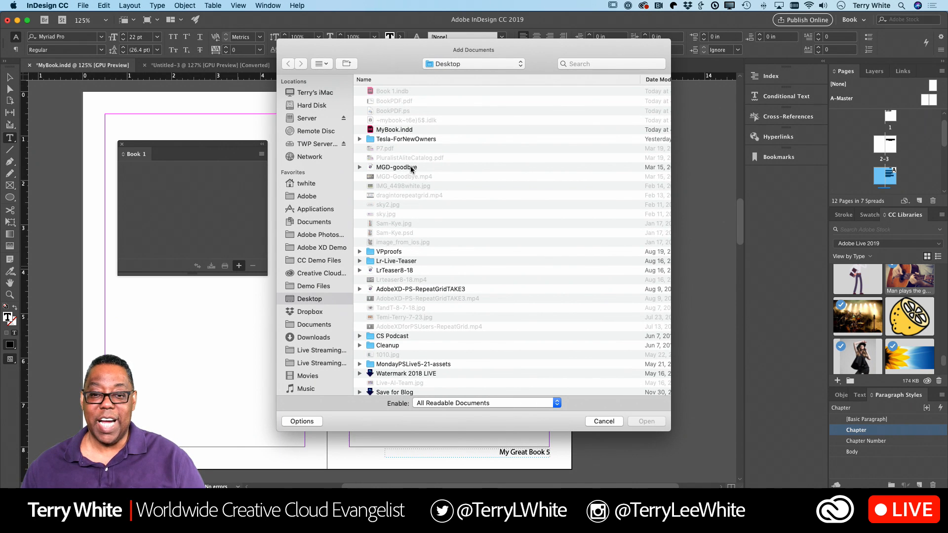
double_click(396, 130)
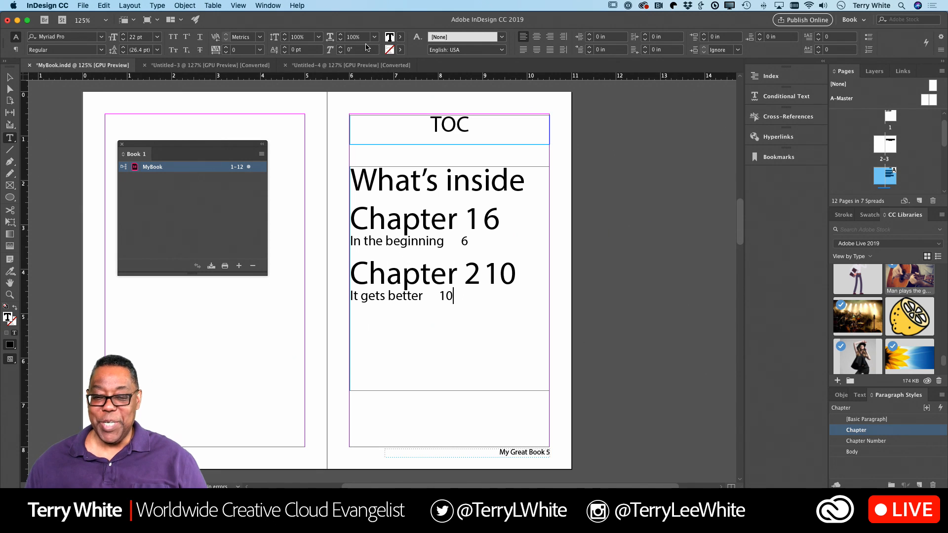
Step: Open Numbering & Section Options for the 4–5 spread containing the TOC page
scroll(413, 155, "down", 3)
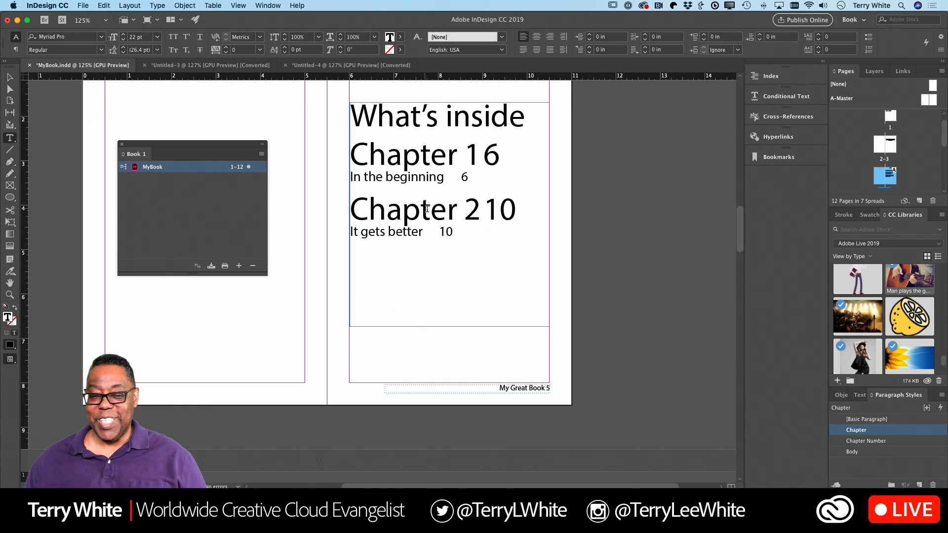
scroll(439, 199, "up", 1)
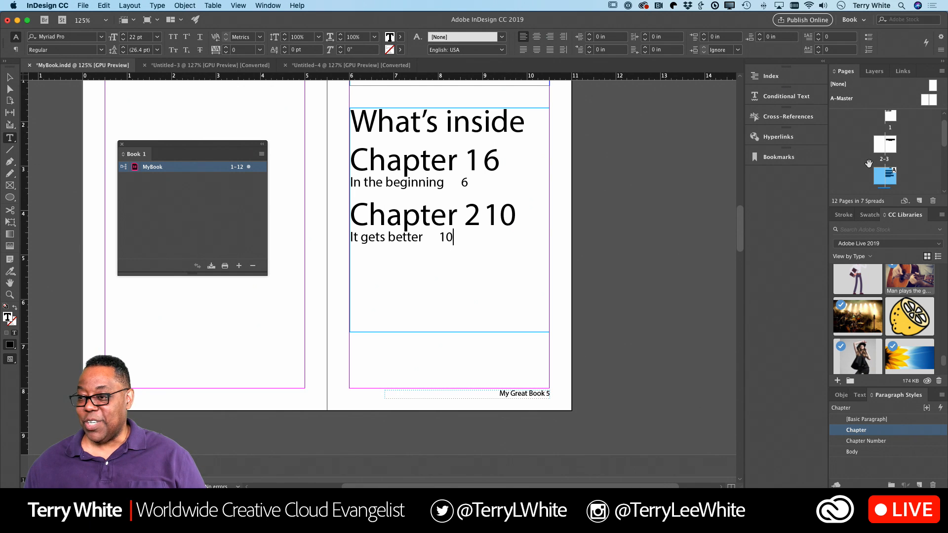
scroll(893, 146, "down", 2)
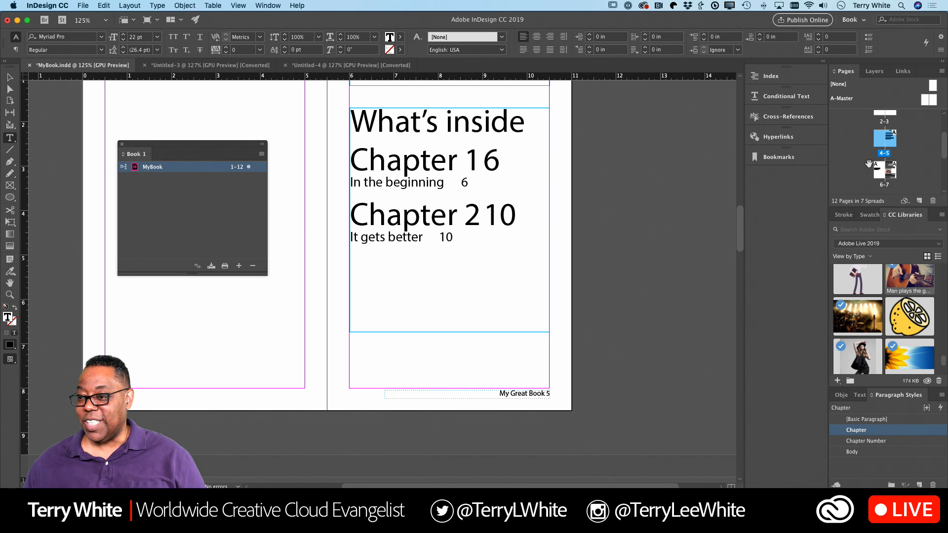
right_click(893, 145)
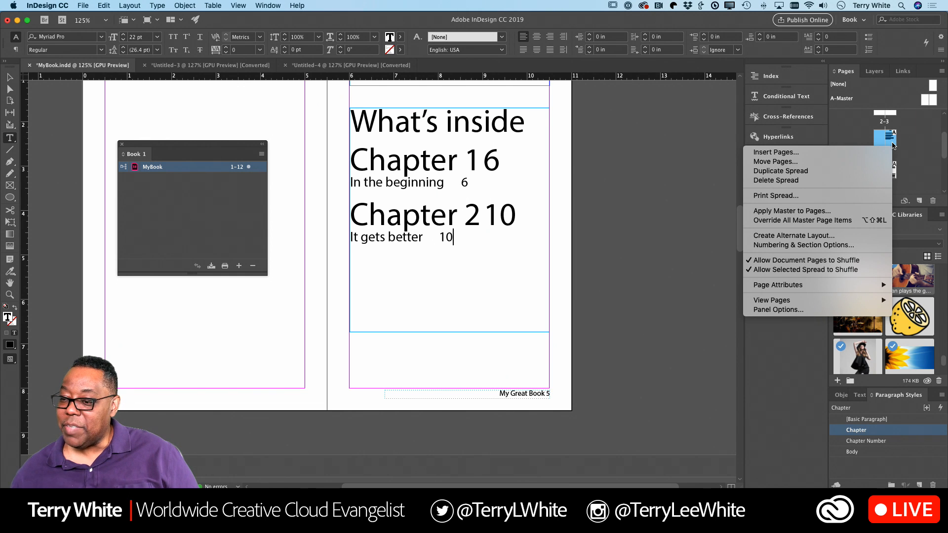
left_click(800, 245)
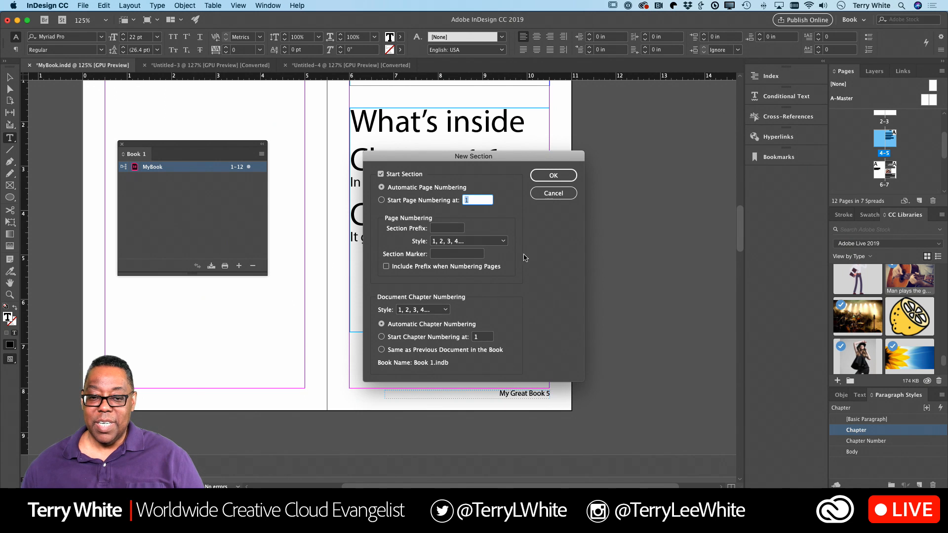
Step: Set the new section to start page numbering at 1 and apply it
left_click(381, 200)
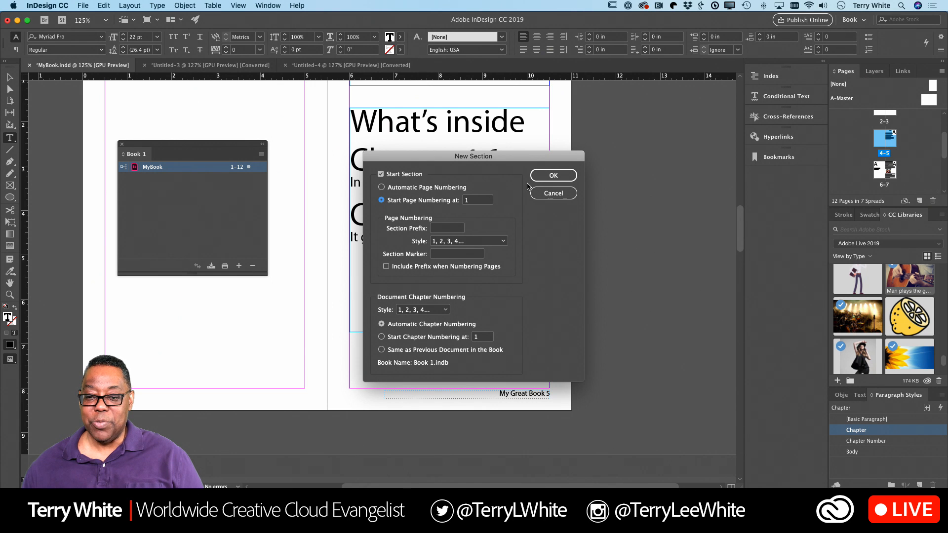
left_click(550, 175)
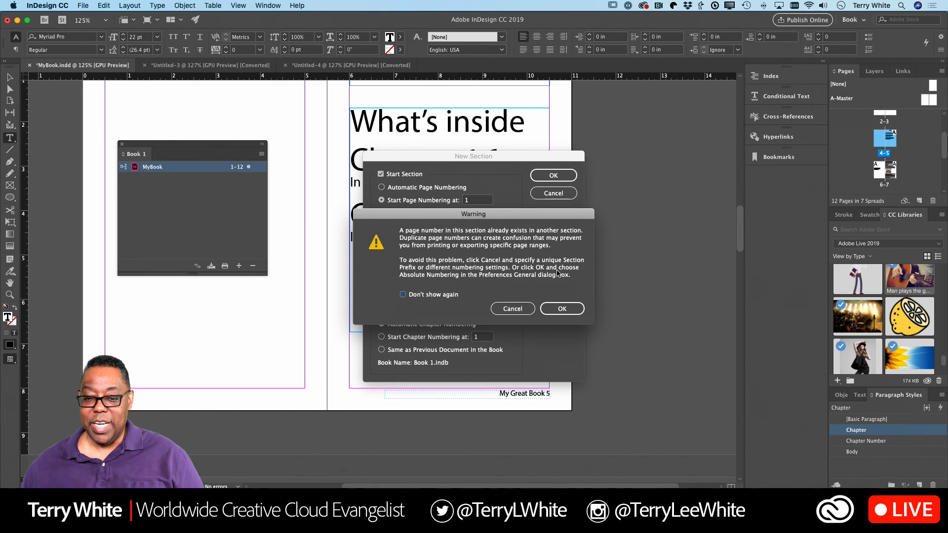
left_click(563, 309)
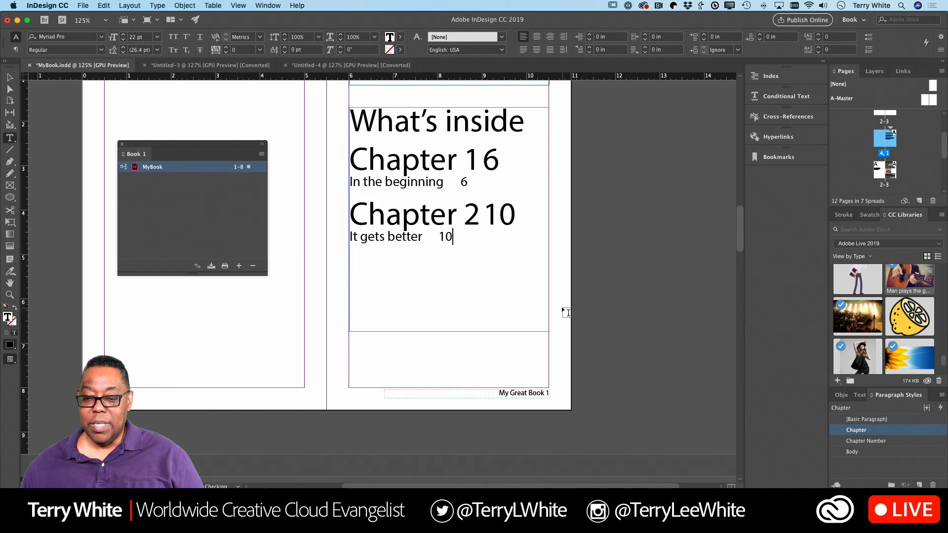
scroll(560, 323, "down", 3)
scroll(561, 324, "down", 10)
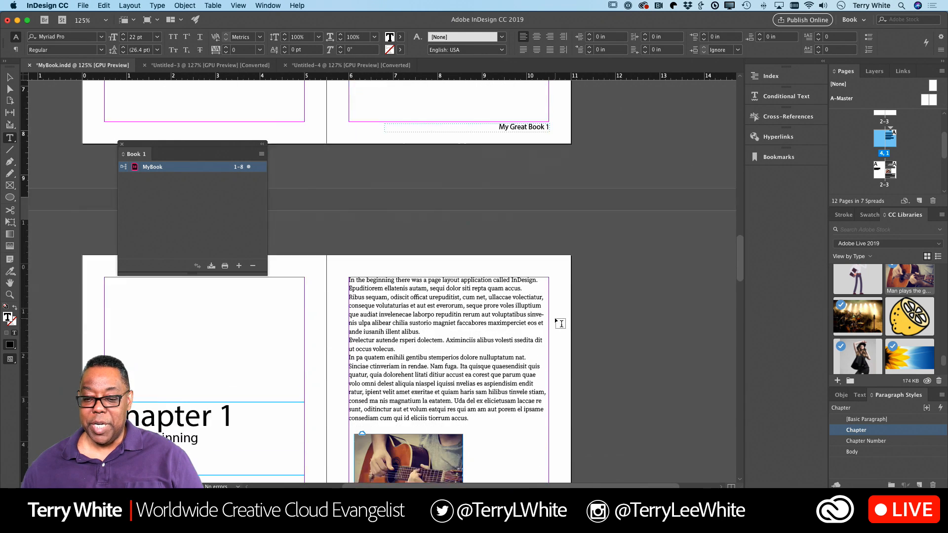
scroll(560, 324, "up", 20)
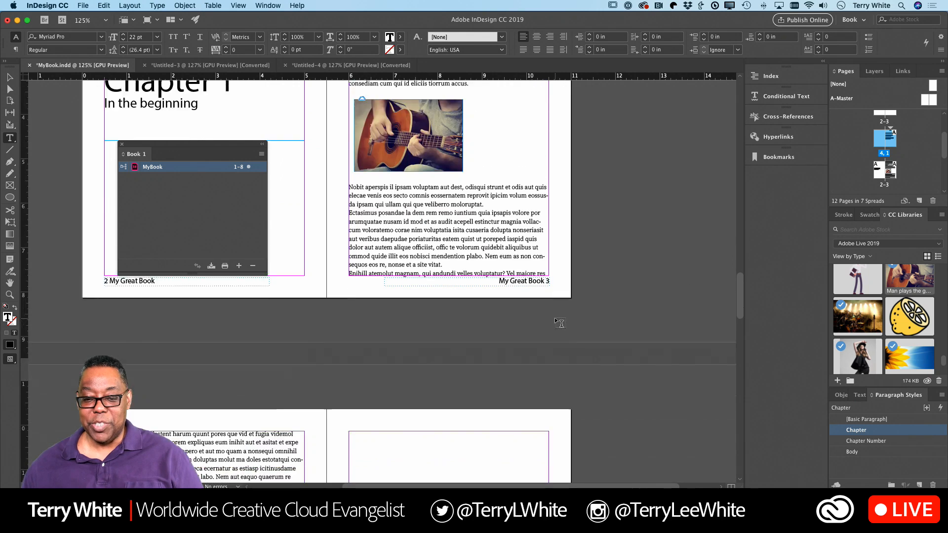
scroll(560, 324, "up", 12)
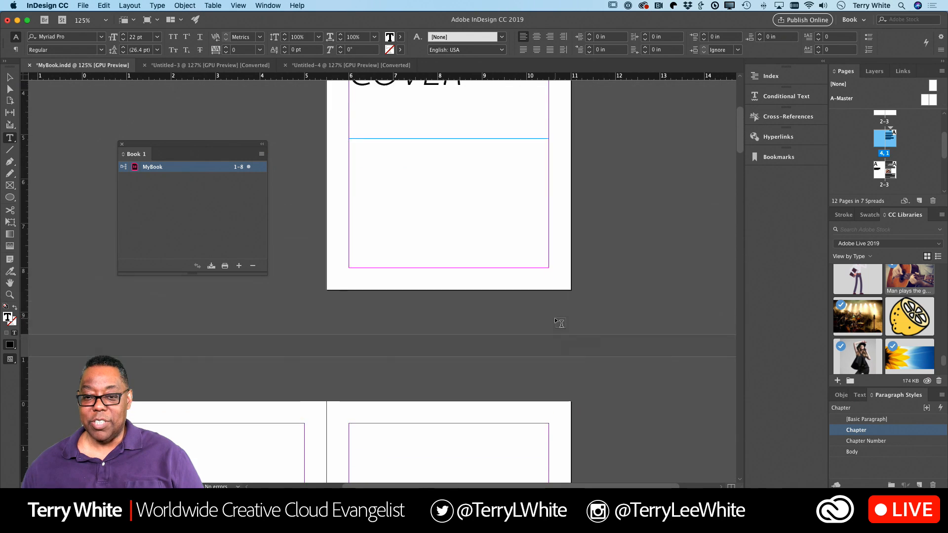
scroll(560, 324, "down", 11)
scroll(560, 324, "down", 15)
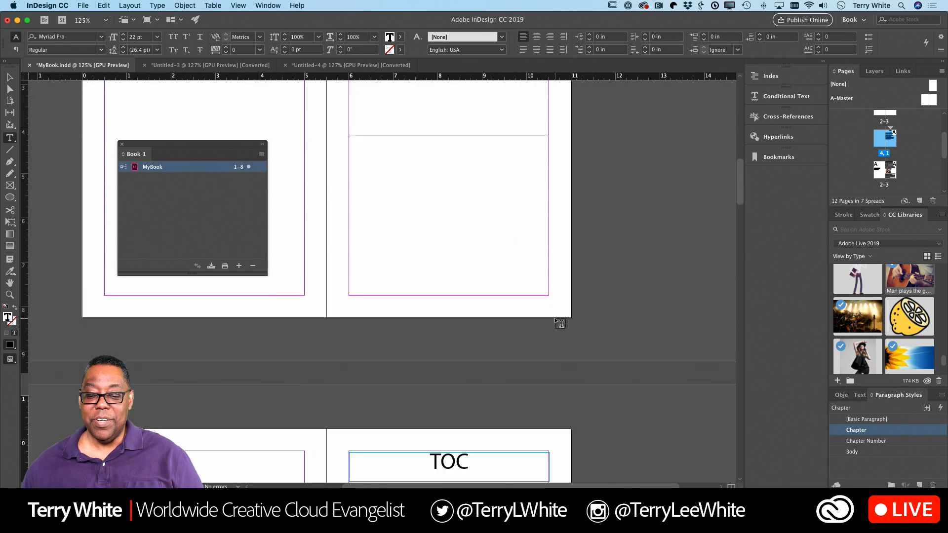